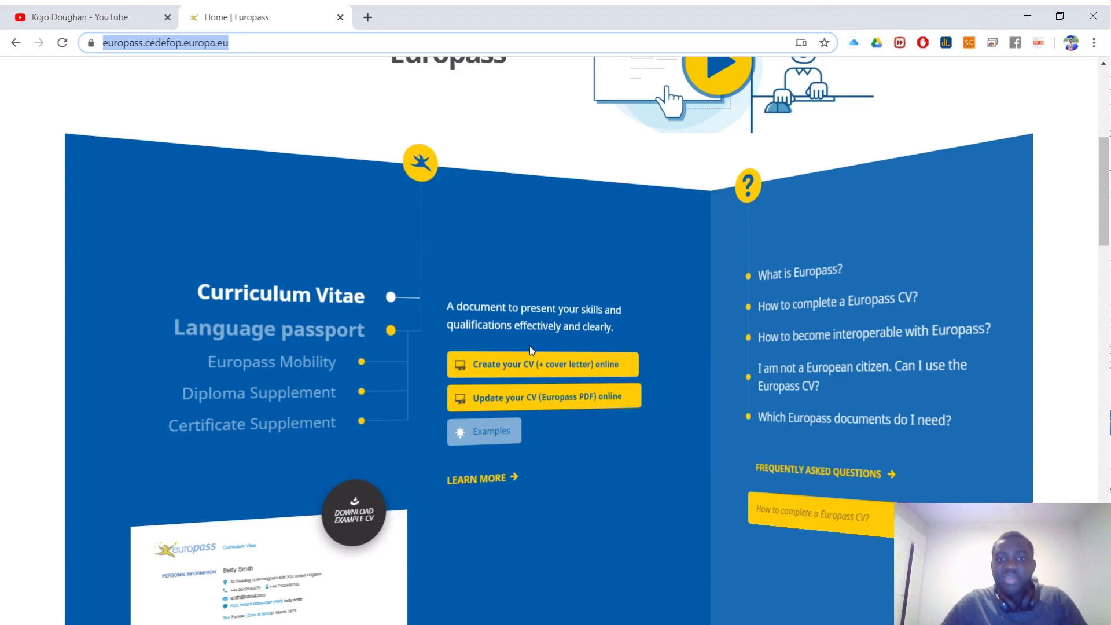
# Step: Launch the online CV editor from the homepage's Curriculum Vitae section, opening it in a new tab
pyautogui.scroll(4, 487, 369)
pyautogui.scroll(-4, 487, 369)
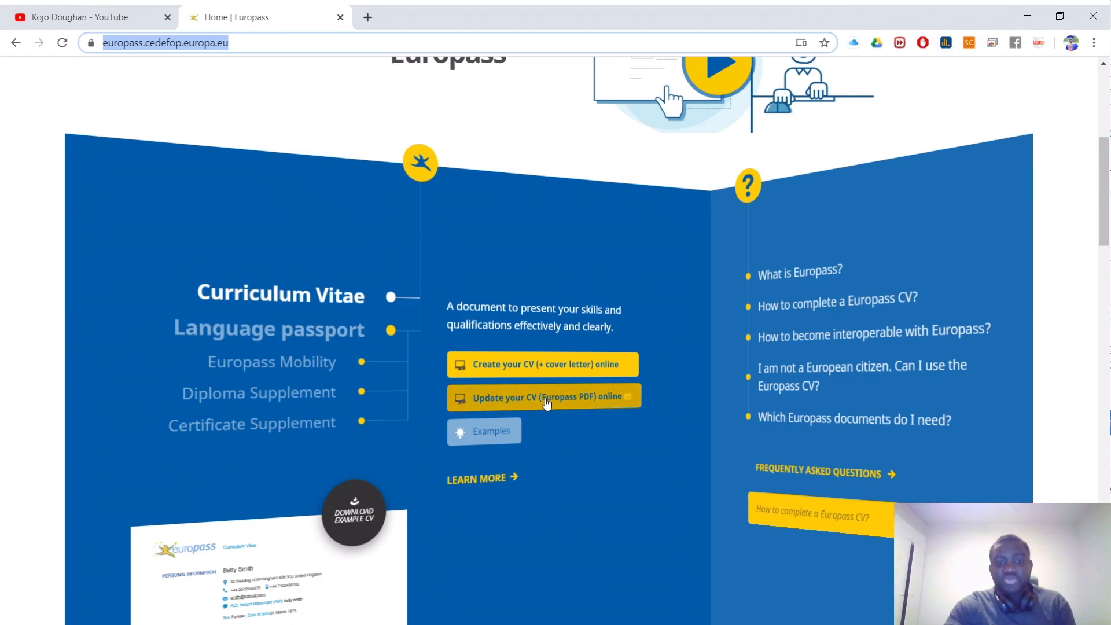
pyautogui.click(544, 364)
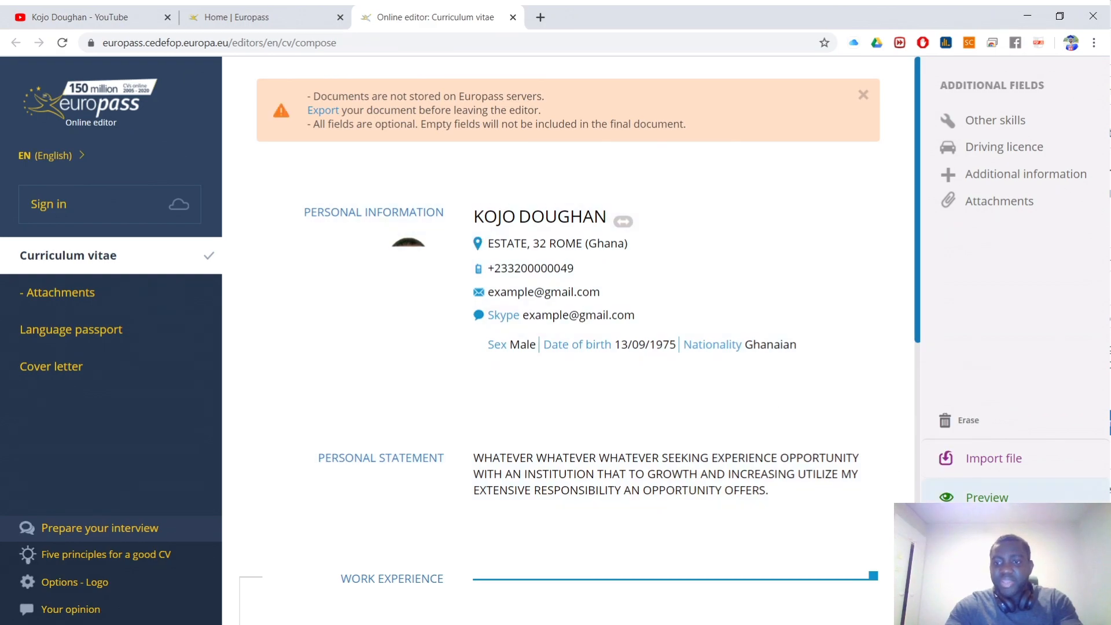
# Step: Erase all previously entered CV data and dismiss the documents-not-stored notice
pyautogui.click(981, 426)
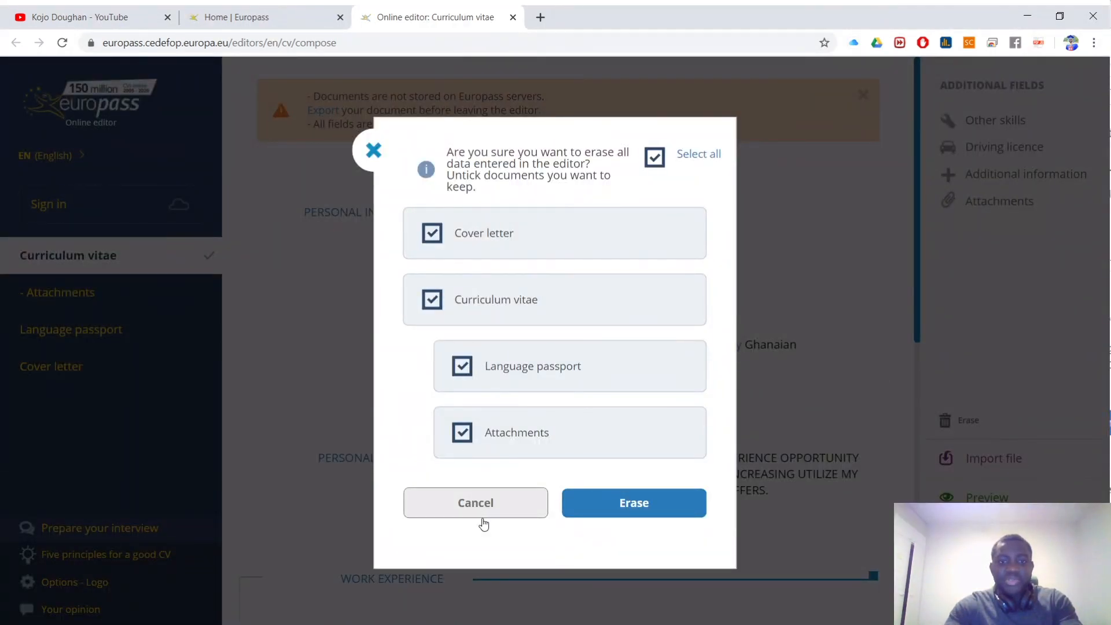
pyautogui.click(603, 509)
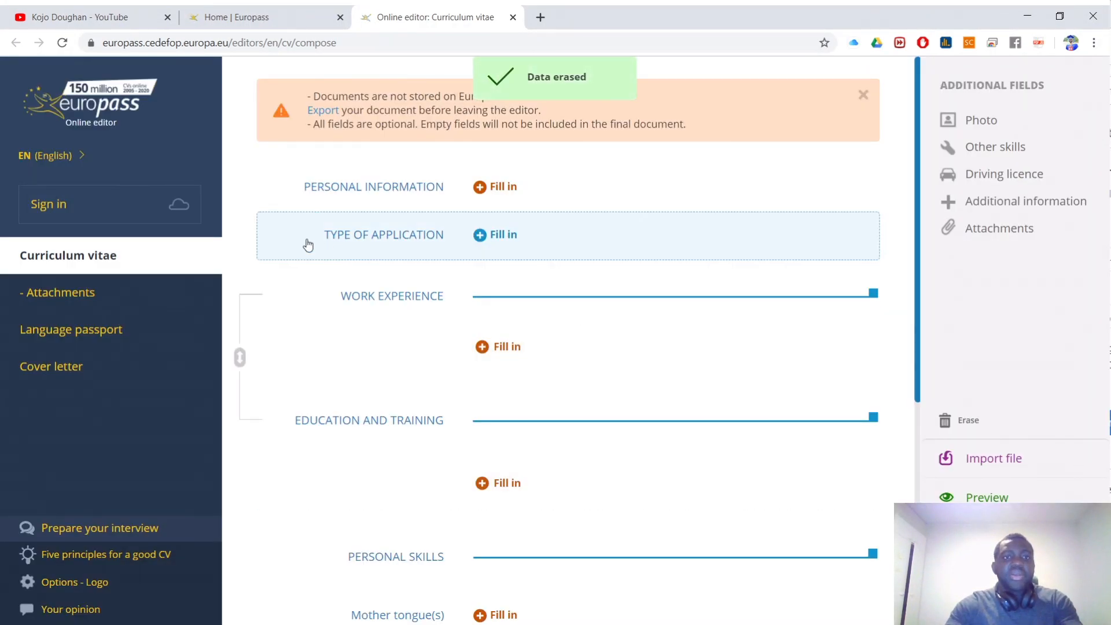
pyautogui.click(864, 95)
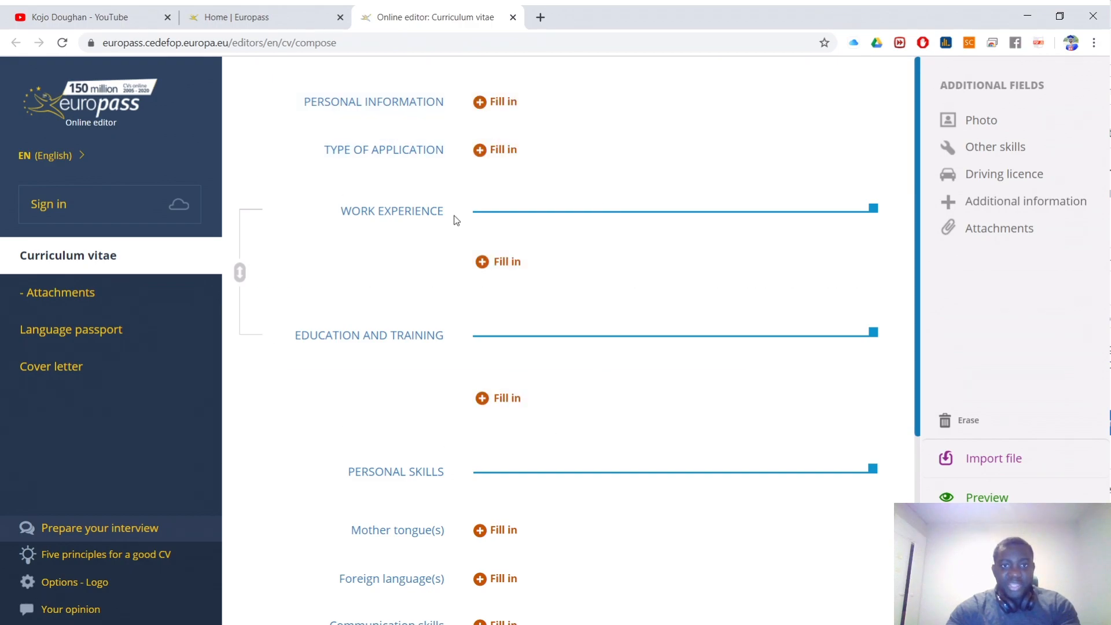
pyautogui.click(720, 624)
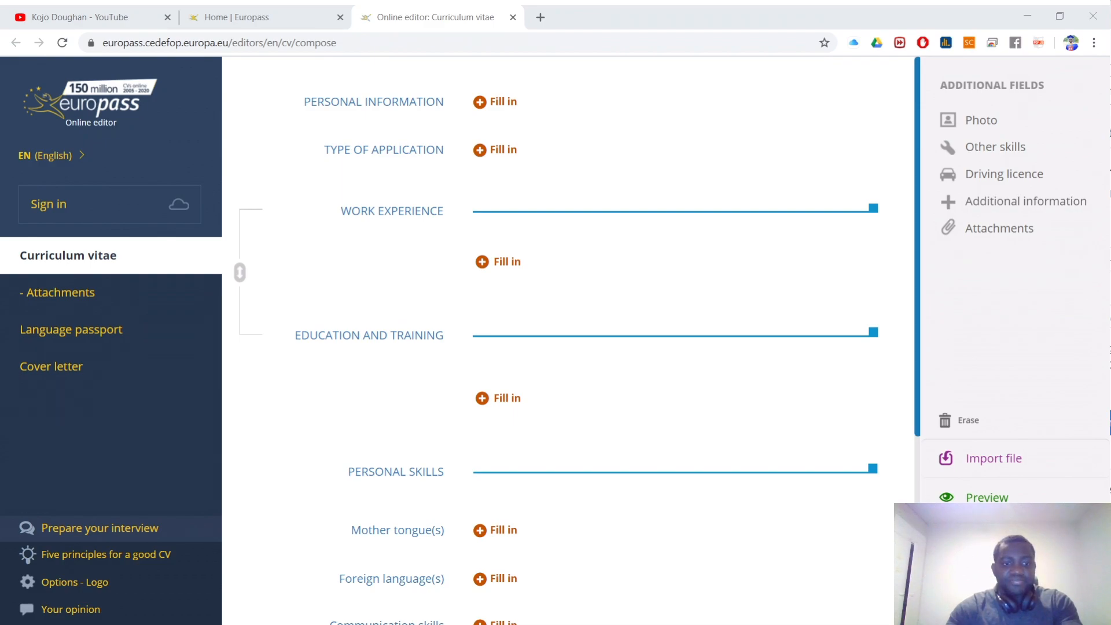
pyautogui.hotkey('alt', 'Tab')
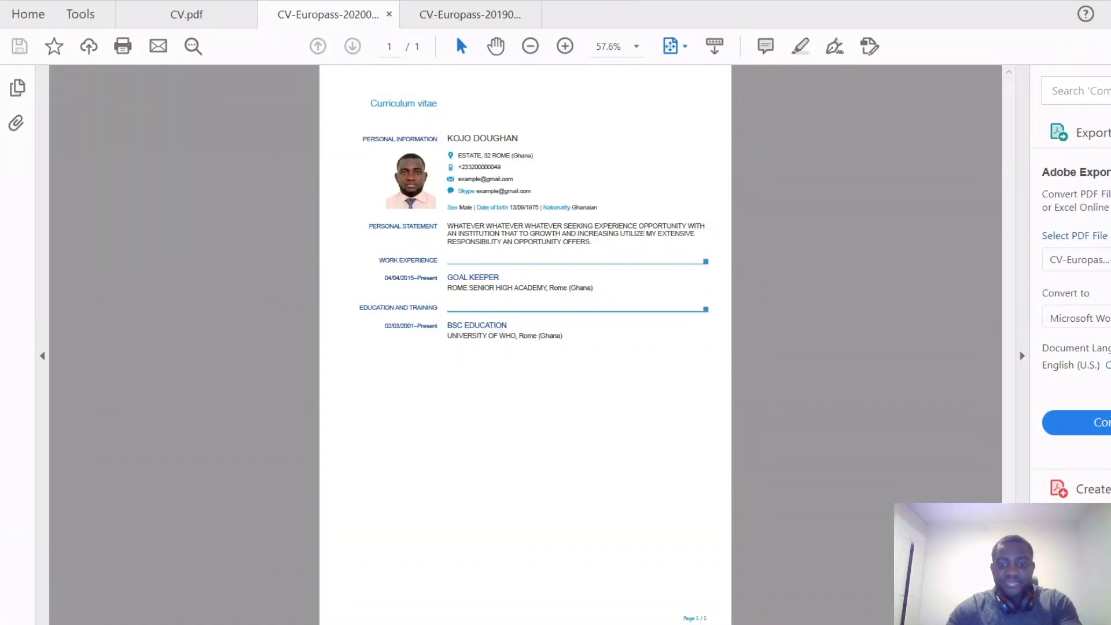
# Step: Review the PERSONAL DATA section of the old CV.pdf in Acrobat Reader
pyautogui.click(186, 14)
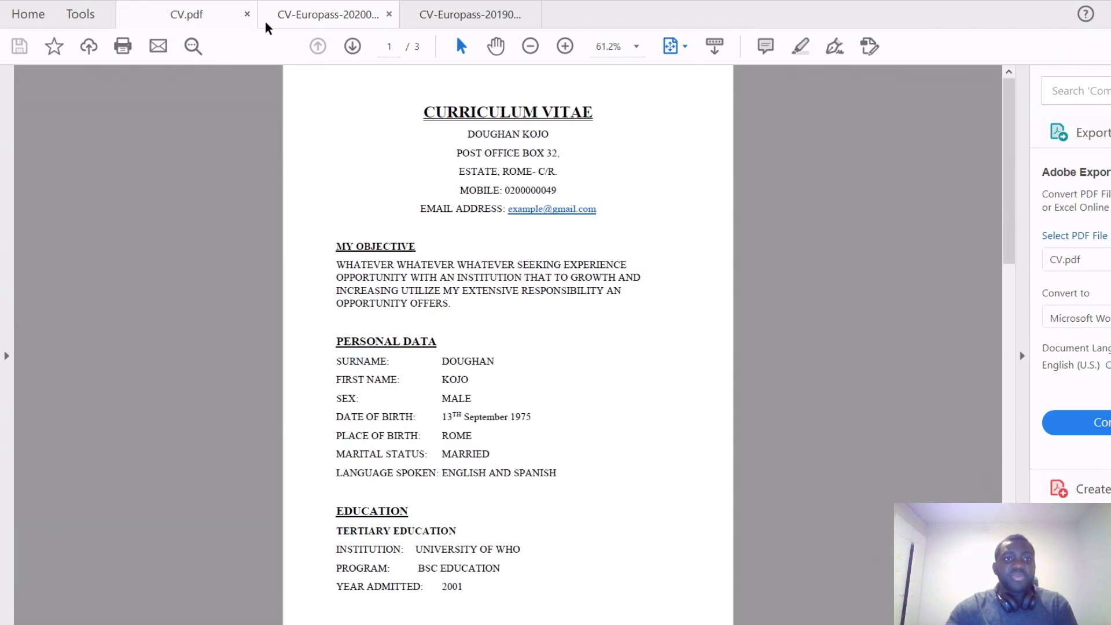
pyautogui.click(193, 19)
pyautogui.moveTo(434, 112); pyautogui.dragTo(457, 418)
pyautogui.click(346, 23)
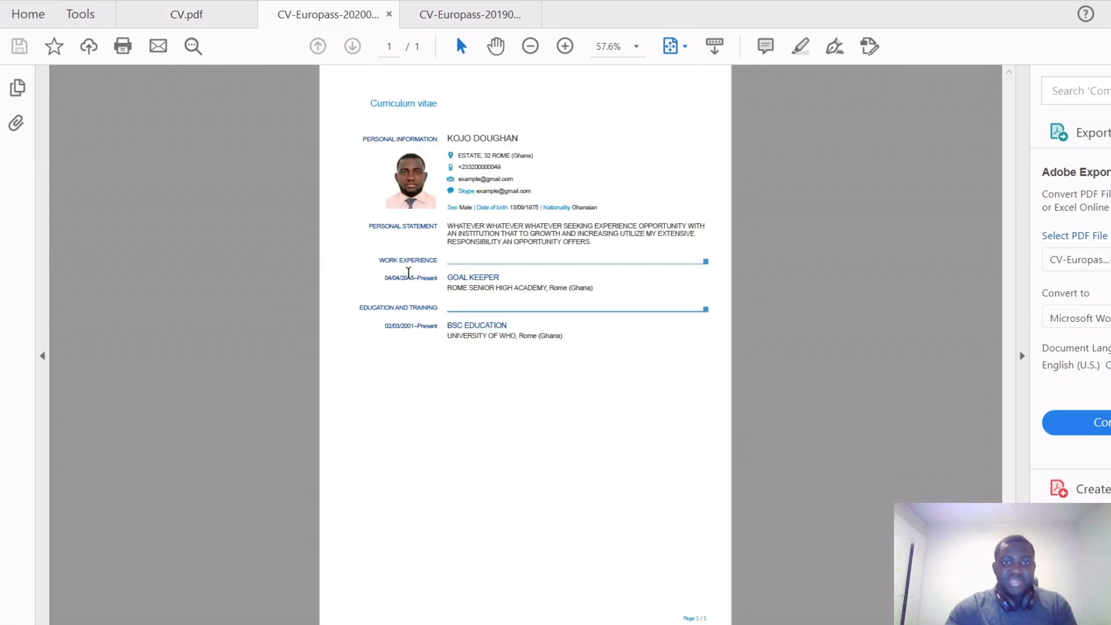
pyautogui.click(181, 12)
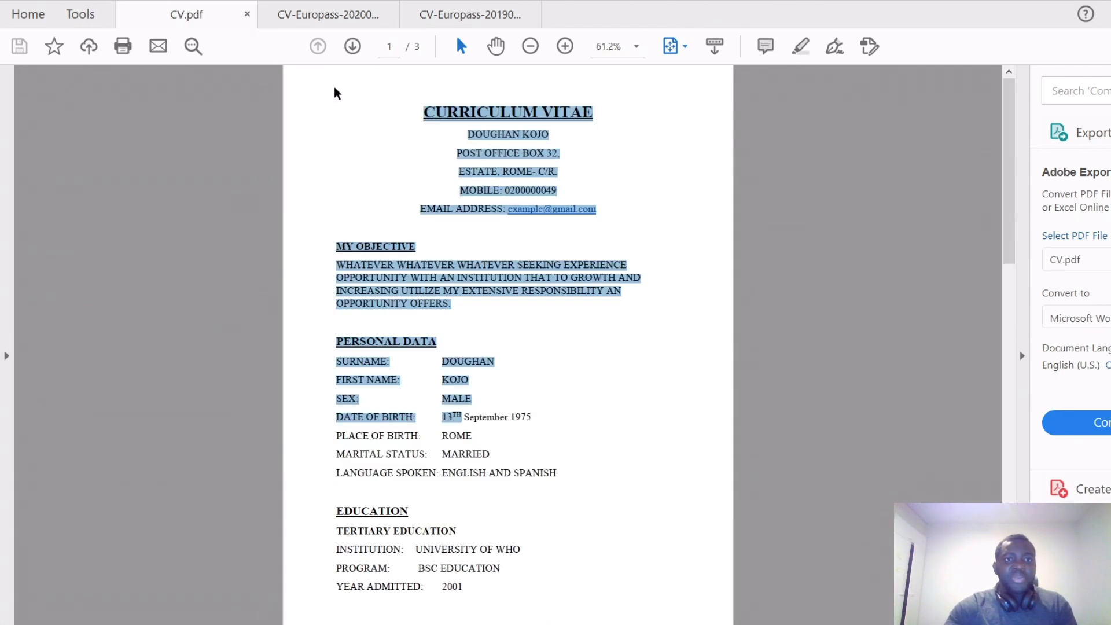
pyautogui.click(532, 121)
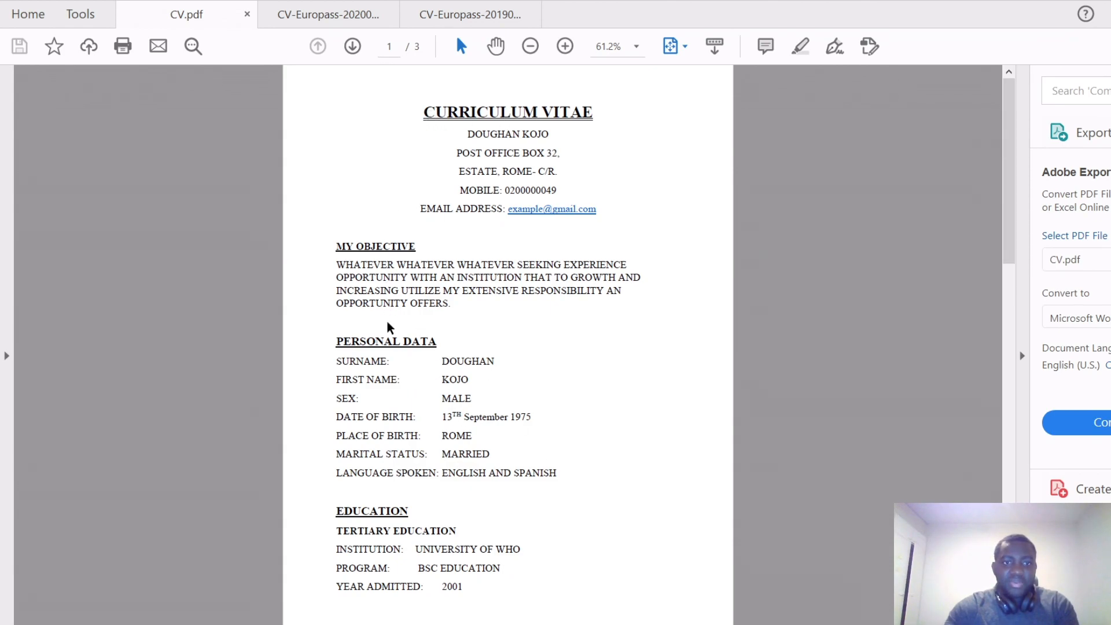
pyautogui.moveTo(336, 339); pyautogui.dragTo(544, 464)
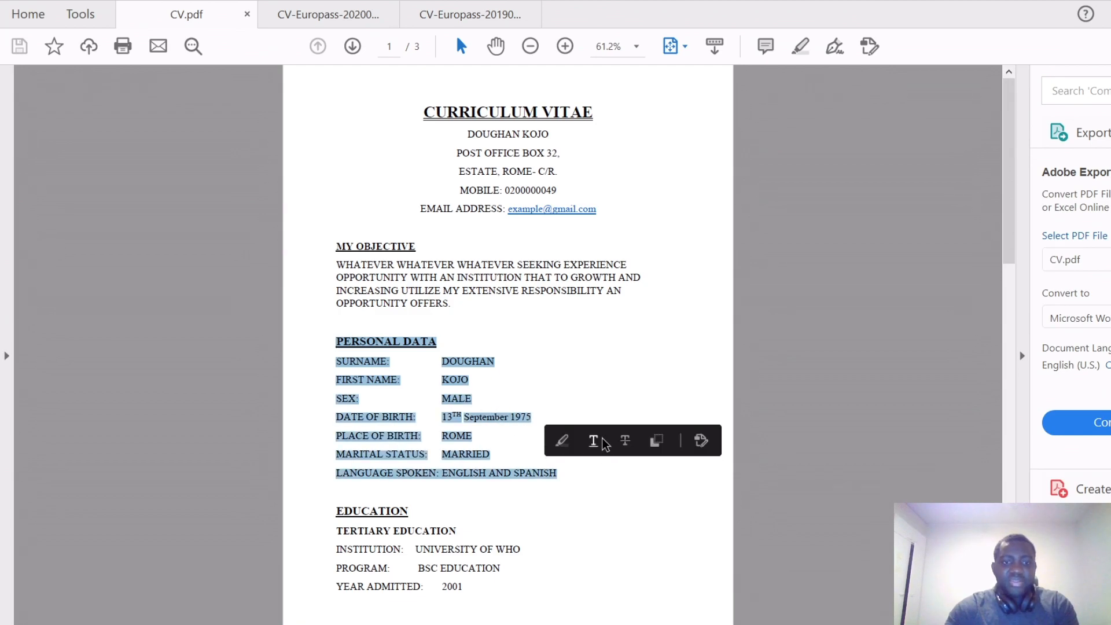
pyautogui.click(555, 367)
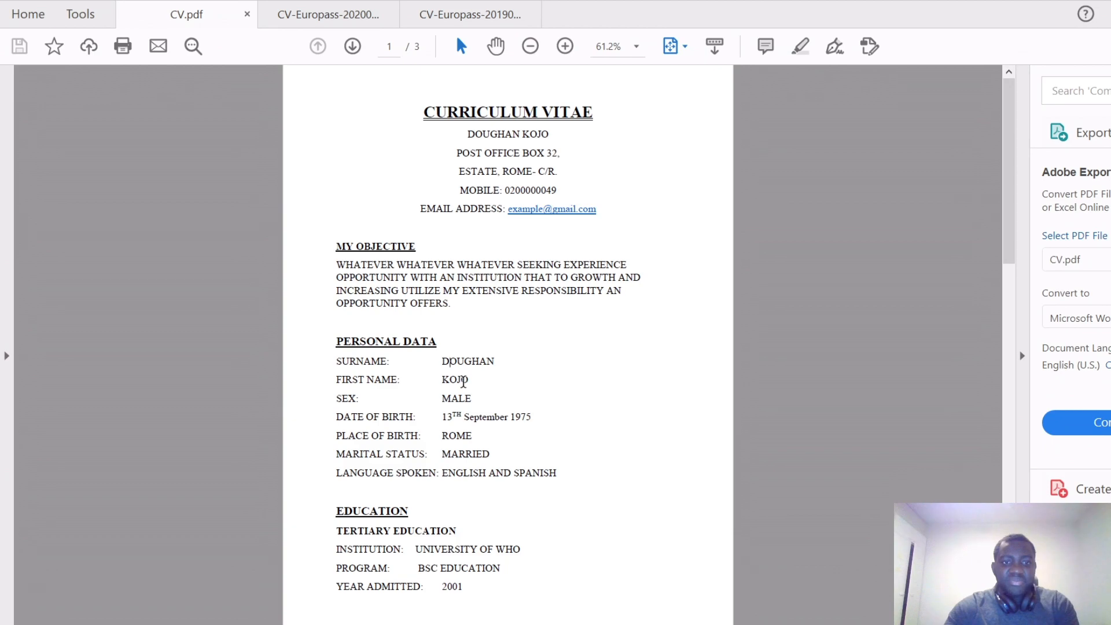
pyautogui.click(356, 397)
pyautogui.click(405, 438)
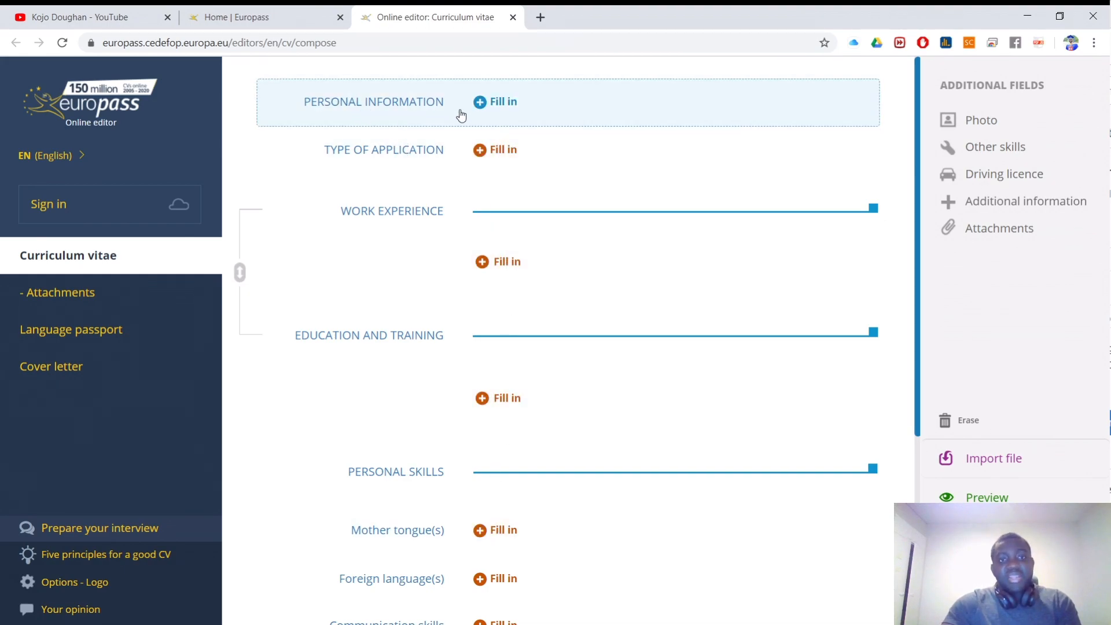
# Step: Open the Personal Information form and enter the first name and surname
pyautogui.click(501, 105)
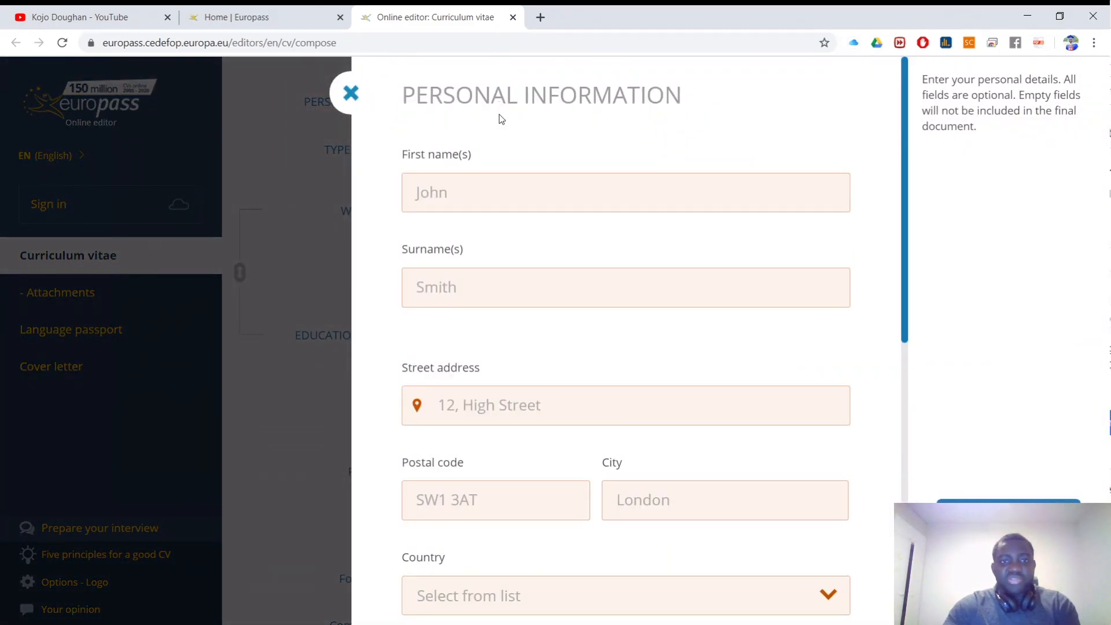
pyautogui.click(455, 187)
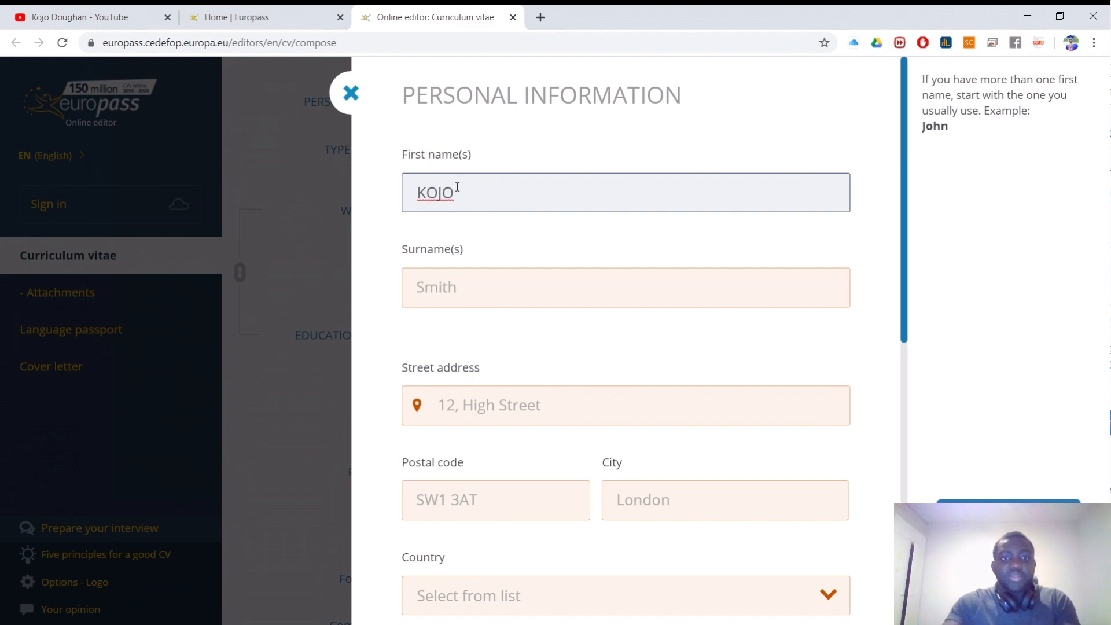
pyautogui.click(449, 302)
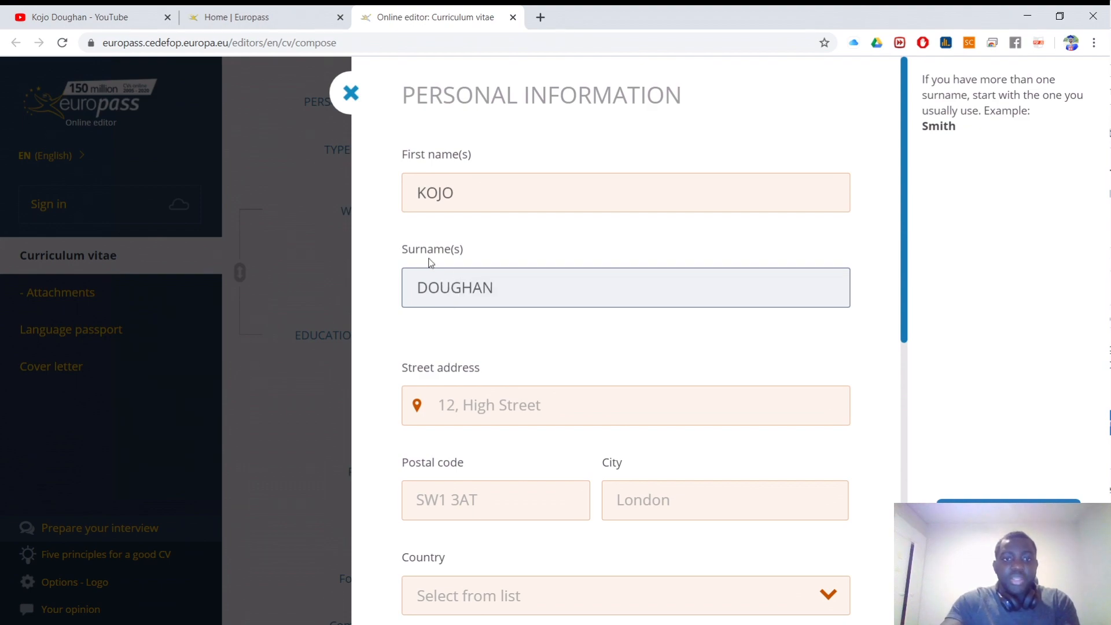
# Step: Enter the street address and postal code
pyautogui.scroll(-4, 548, 323)
pyautogui.click(446, 184)
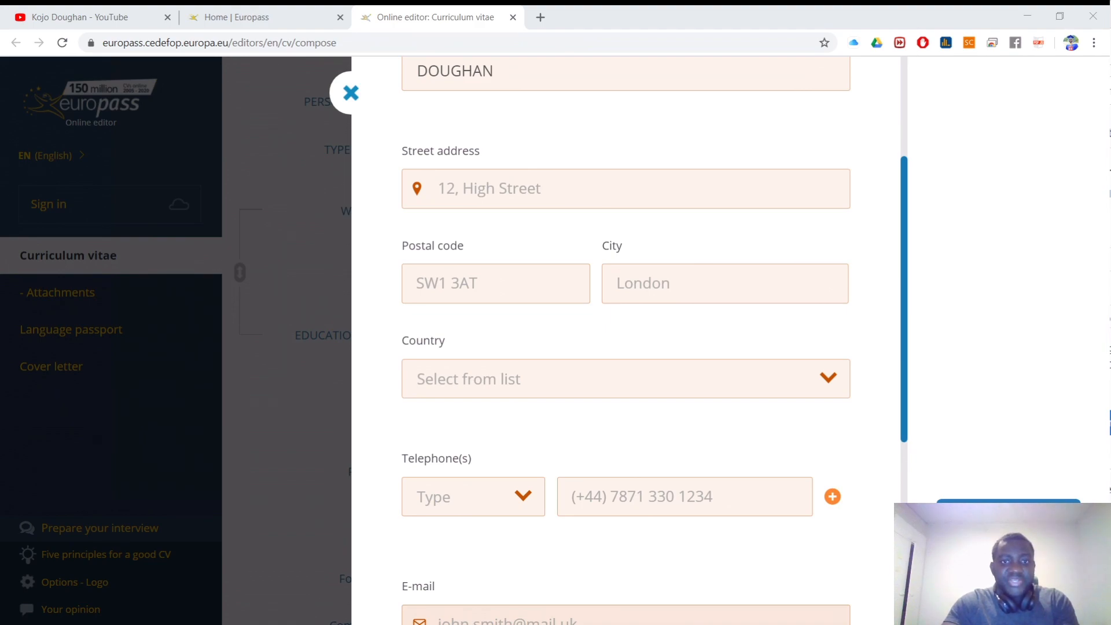
pyautogui.click(525, 188)
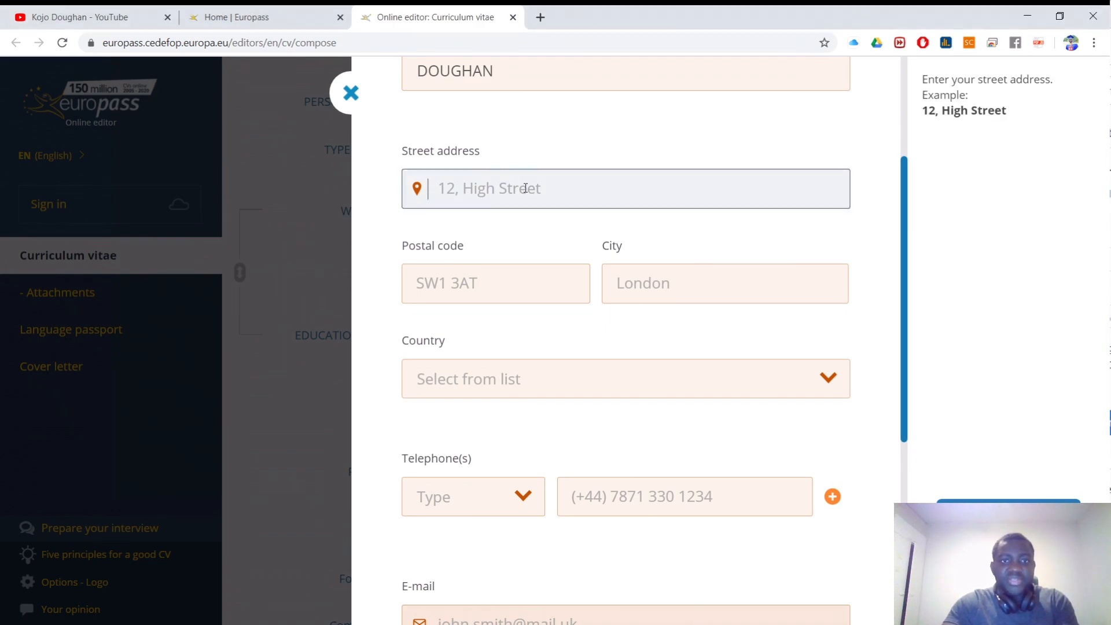
pyautogui.click(529, 284)
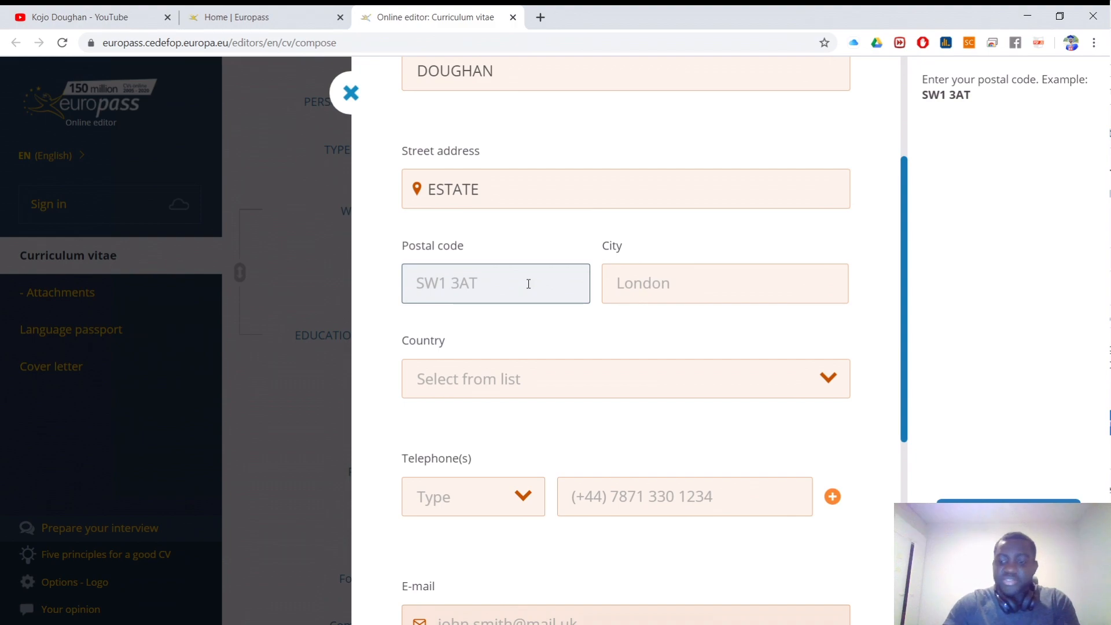
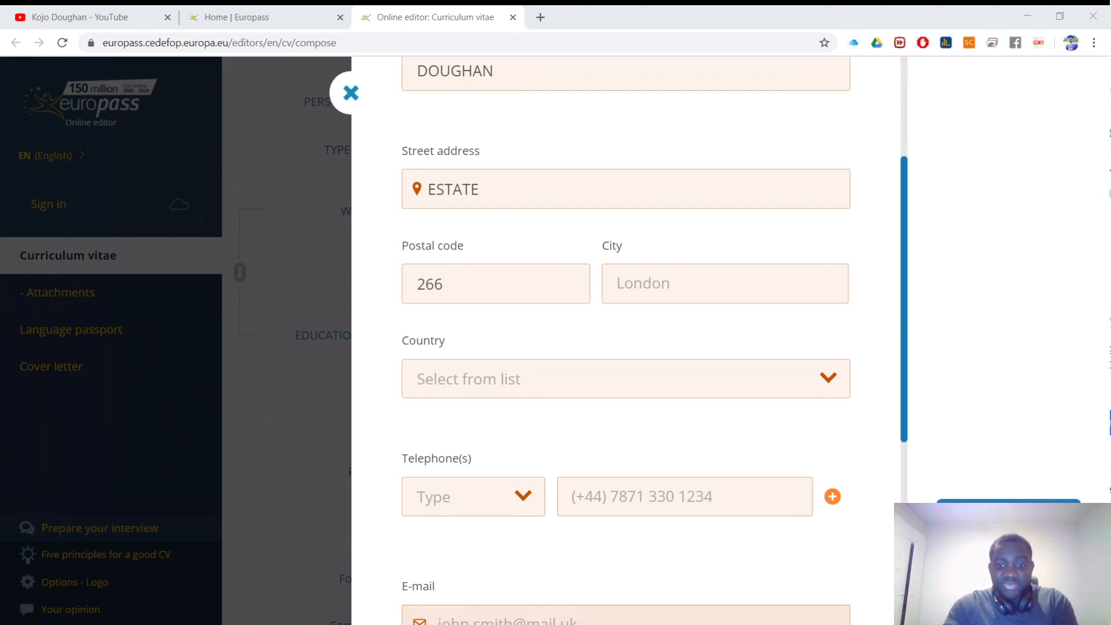
pyautogui.moveTo(475, 278); pyautogui.dragTo(418, 282)
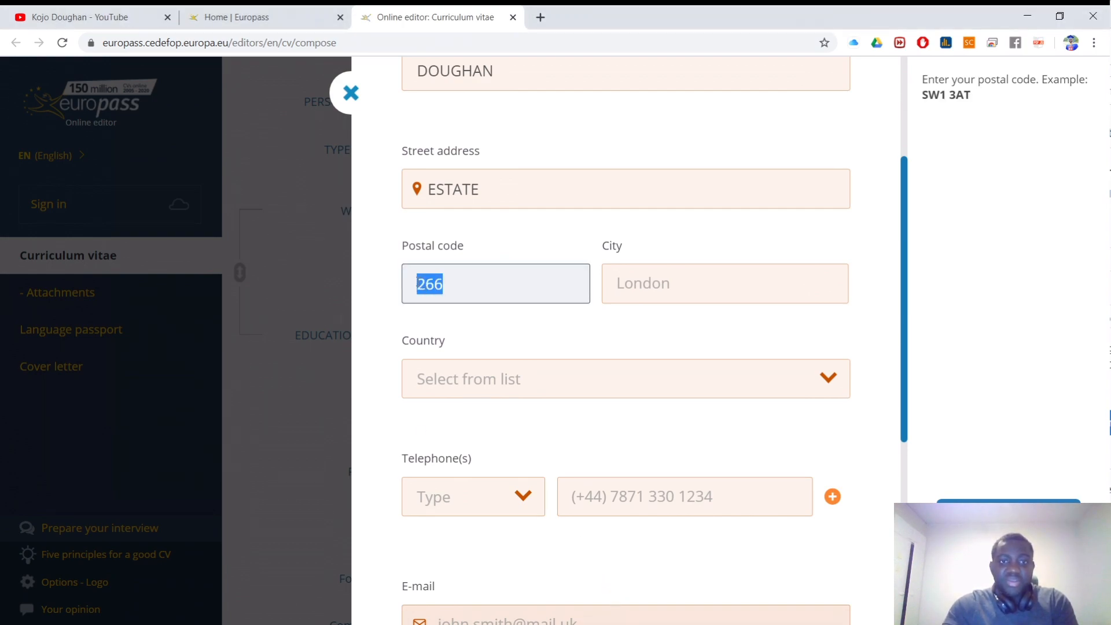
pyautogui.write('32')
# Step: Enter the city with corrected capitalisation and choose Ghana as the country
pyautogui.click(637, 288)
pyautogui.write('ROME')
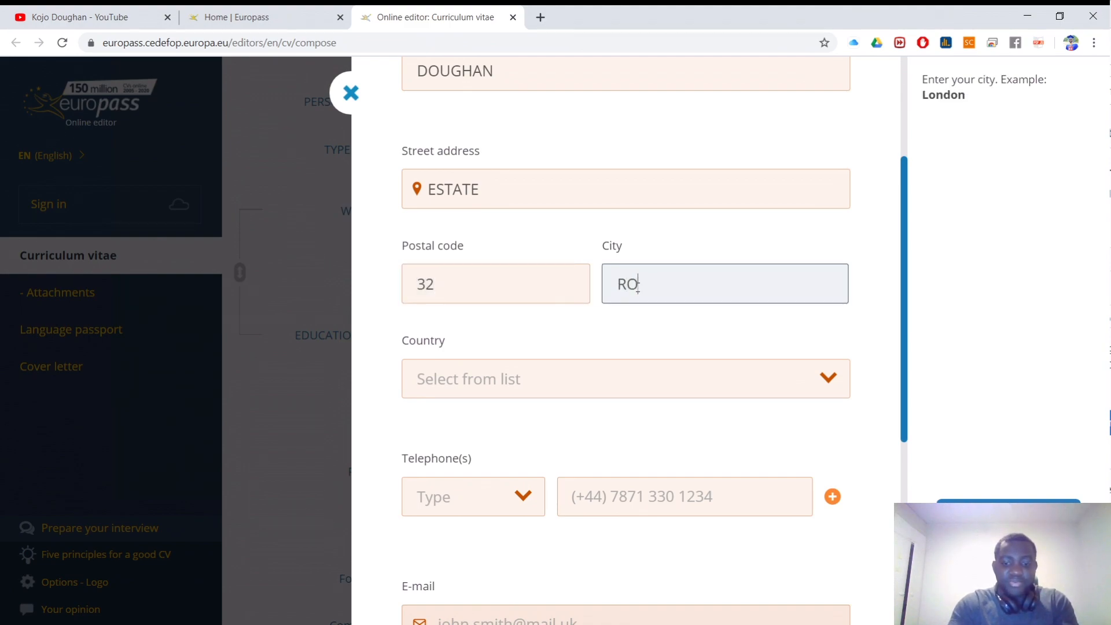
pyautogui.click(577, 387)
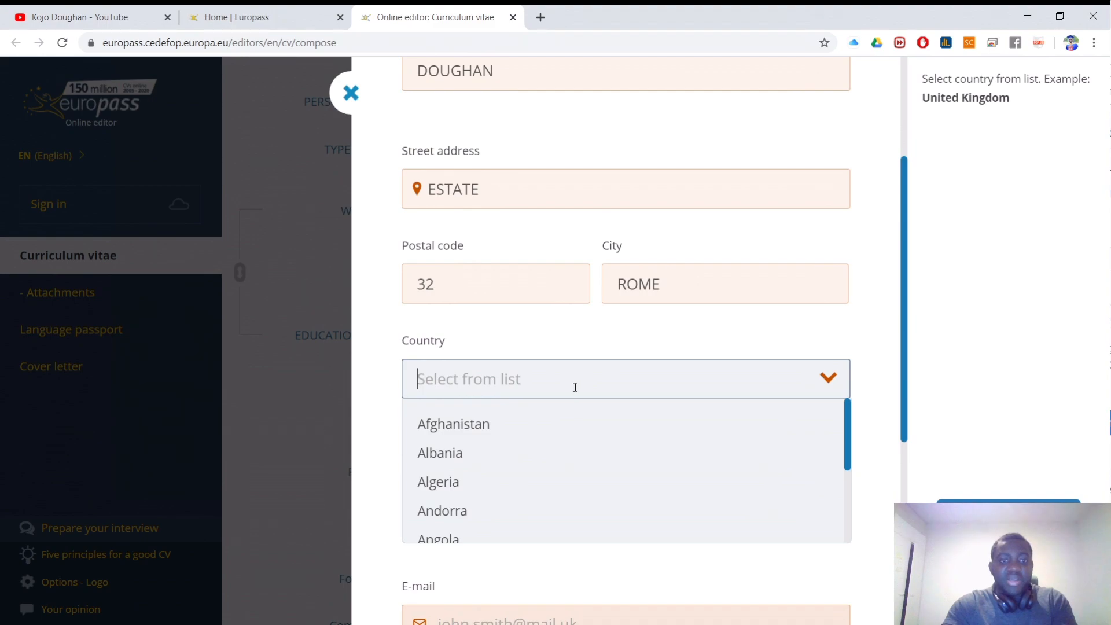
pyautogui.write('GH')
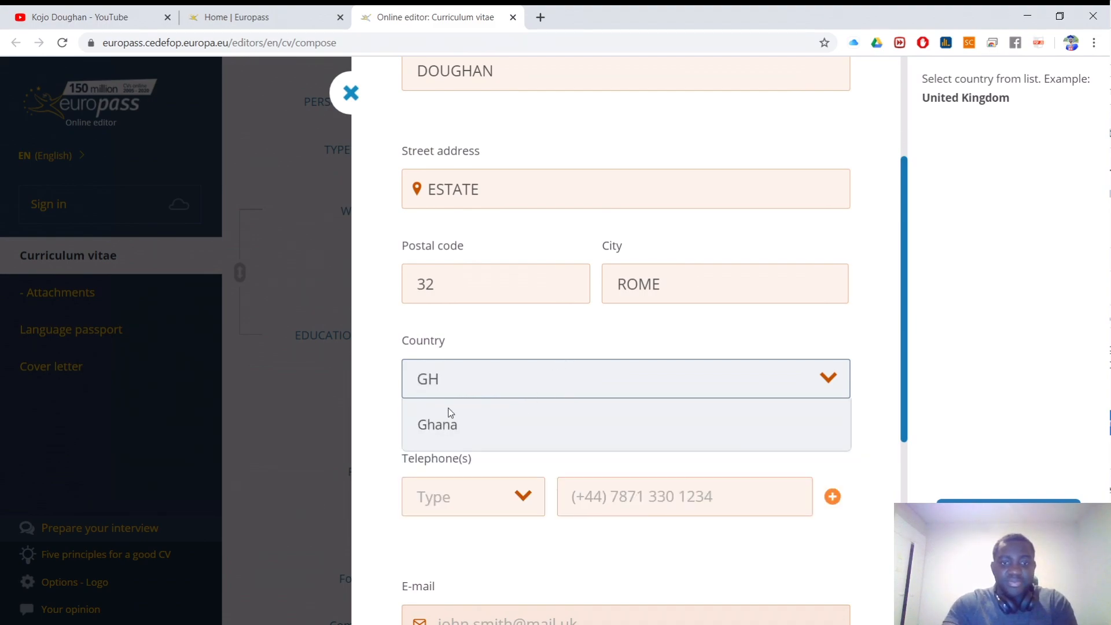
pyautogui.click(435, 421)
pyautogui.moveTo(687, 281); pyautogui.dragTo(629, 281)
pyautogui.write('ome')
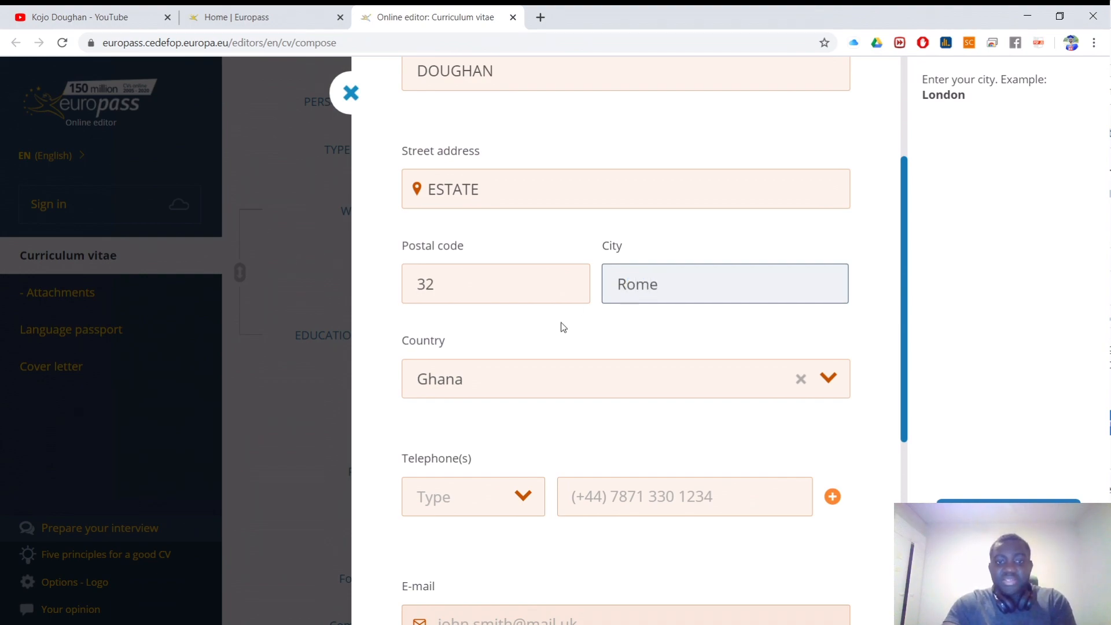
pyautogui.scroll(-3, 559, 331)
pyautogui.click(453, 354)
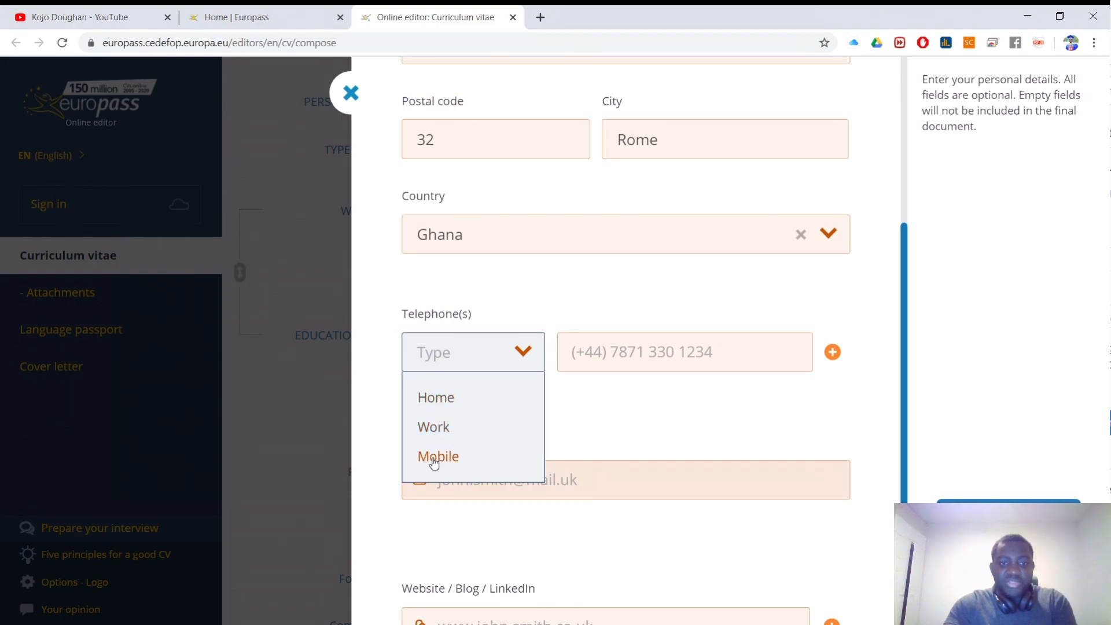
# Step: Set the telephone type to Mobile and enter the mobile number with Ghana's country prefix
pyautogui.click(434, 461)
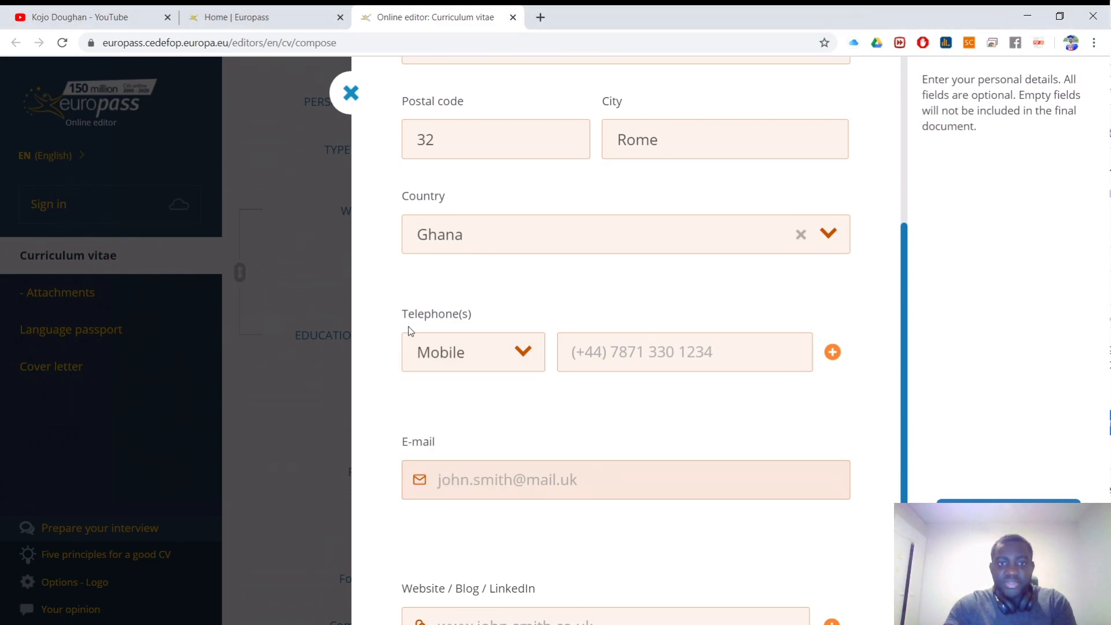
pyautogui.click(646, 354)
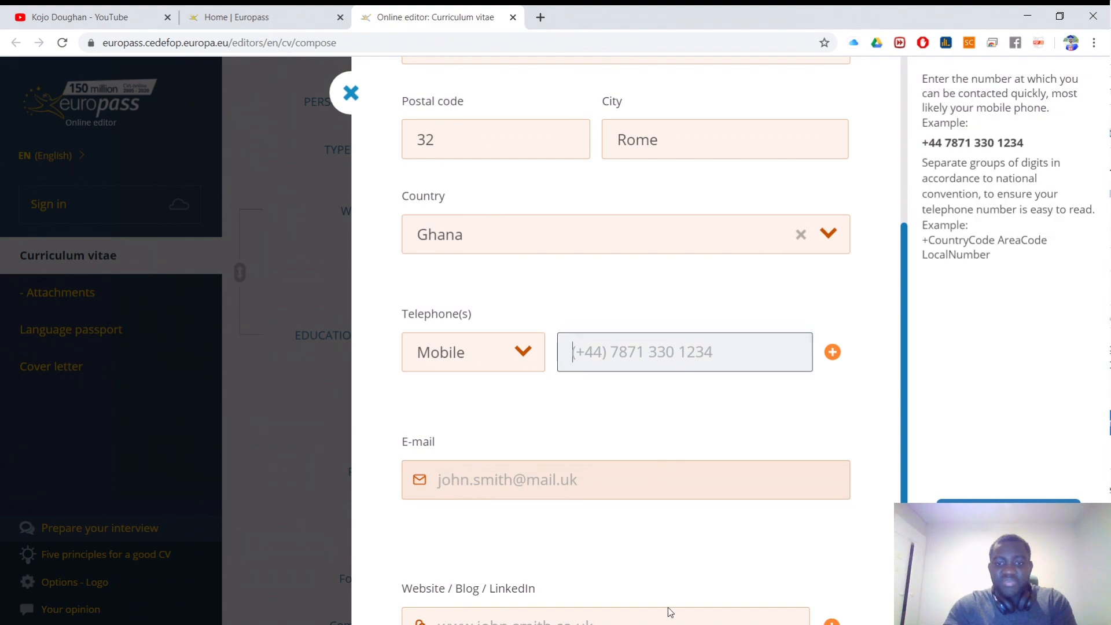
pyautogui.click(698, 624)
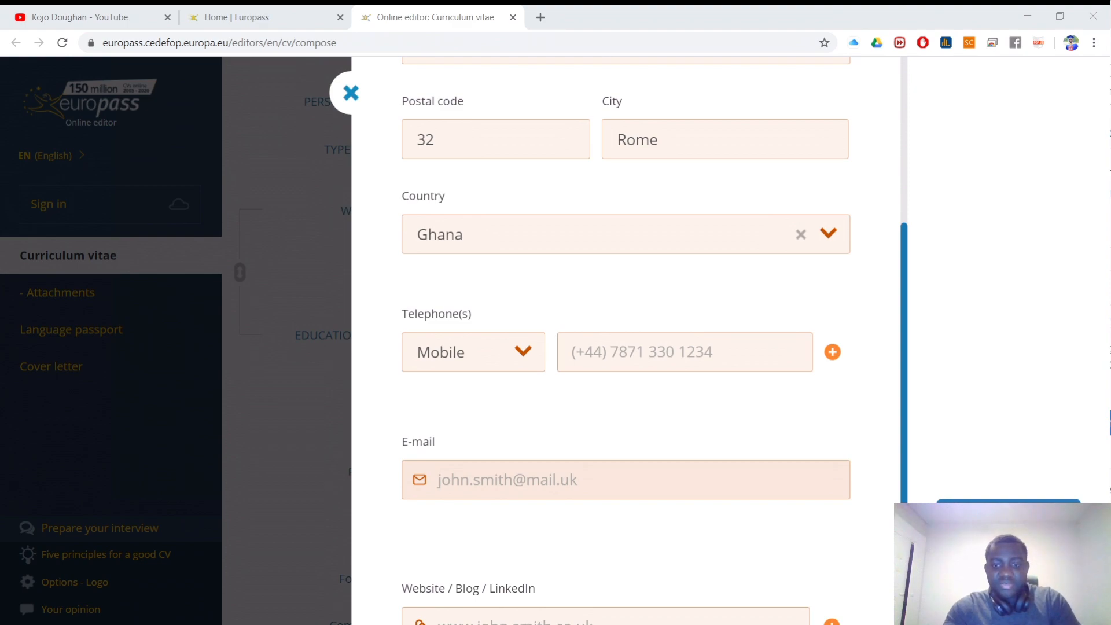
pyautogui.click(625, 614)
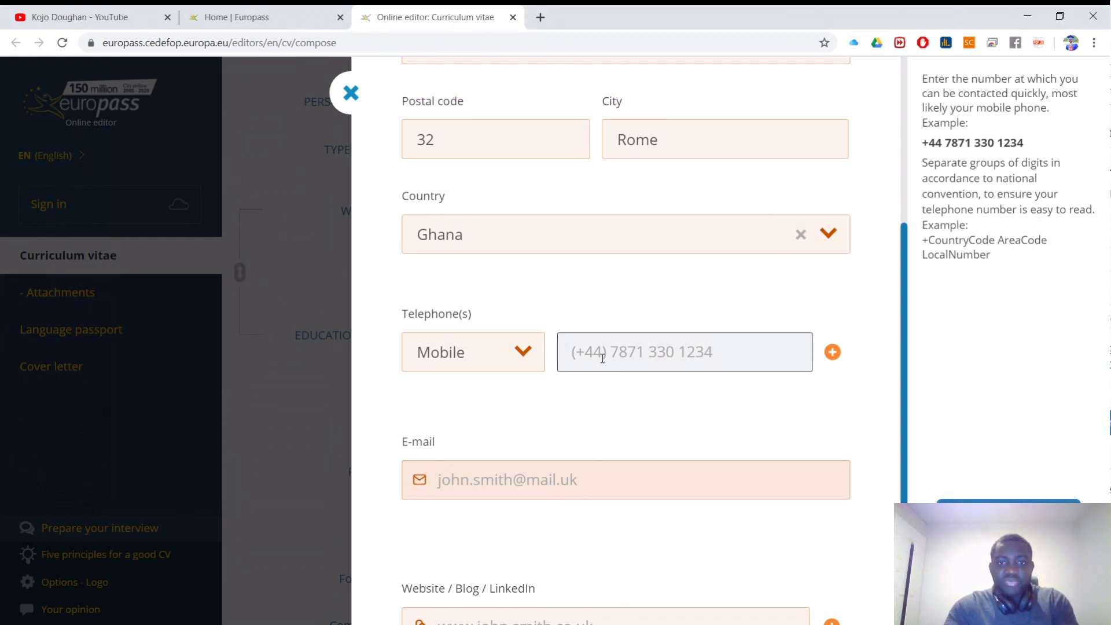
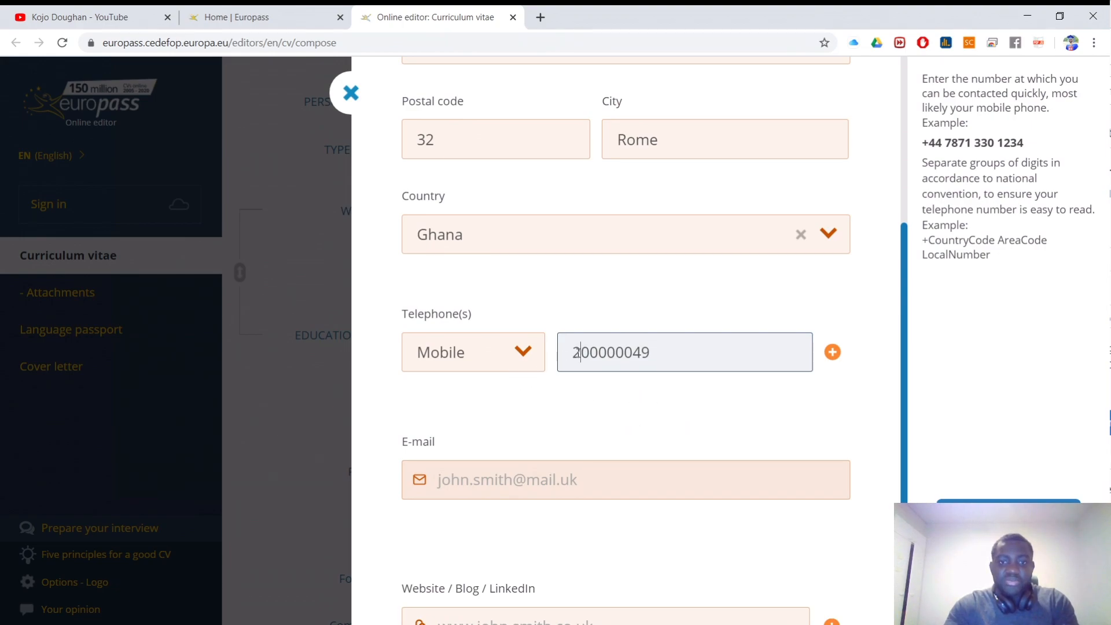
pyautogui.moveTo(650, 354); pyautogui.dragTo(564, 351)
pyautogui.hotkey('ctrl', 'c')
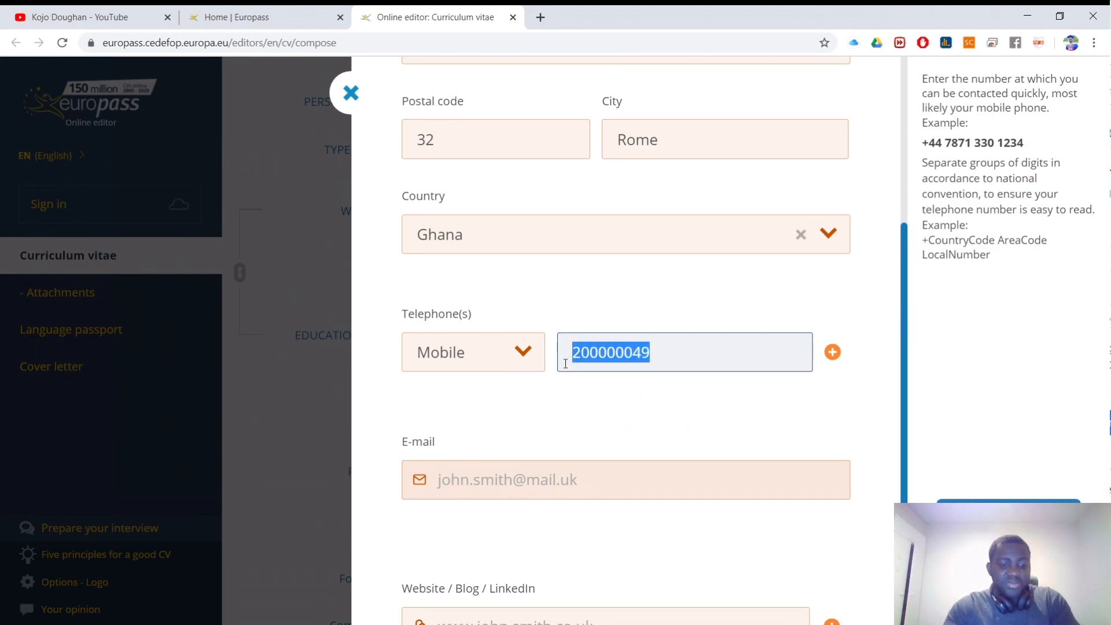
pyautogui.press('BackSpace')
pyautogui.click(591, 412)
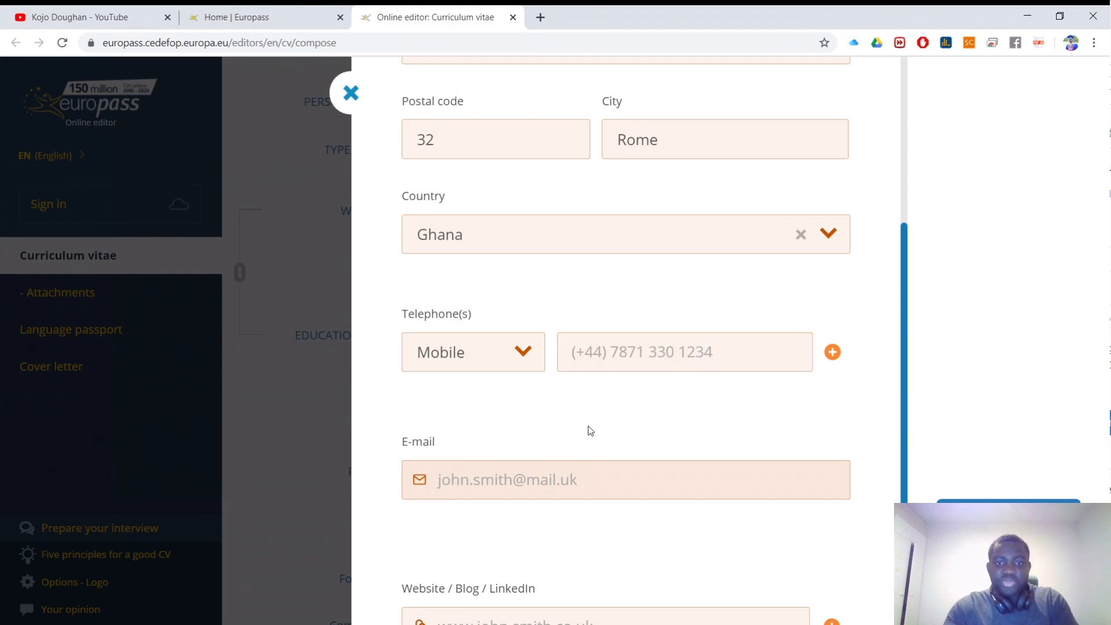
pyautogui.click(735, 357)
pyautogui.hotkey('ctrl', 'v')
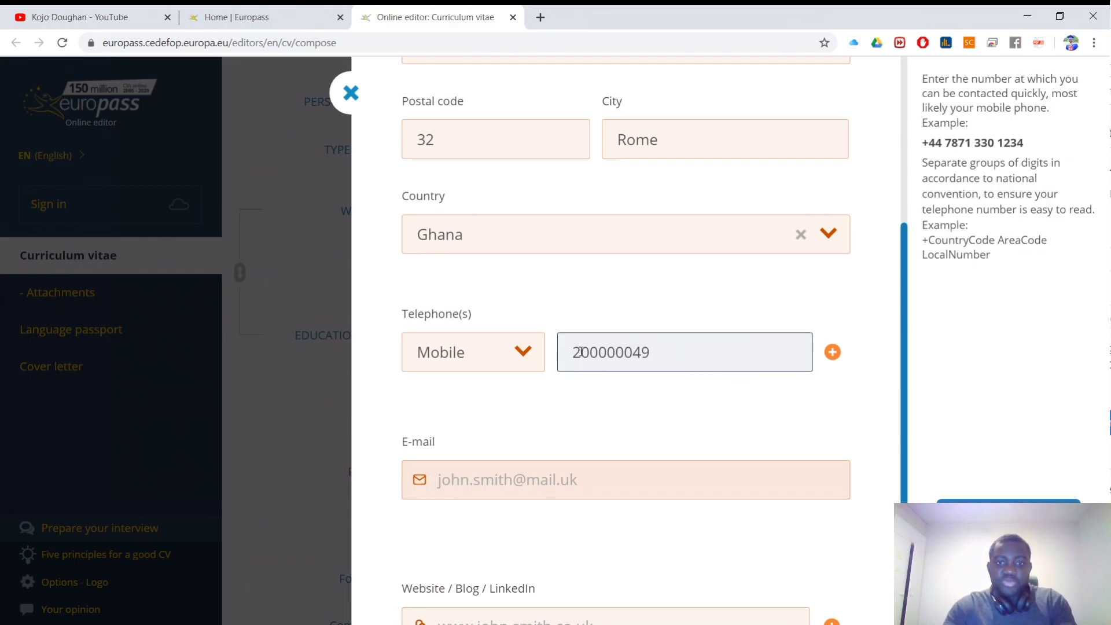
pyautogui.write('+')
pyautogui.write('233')
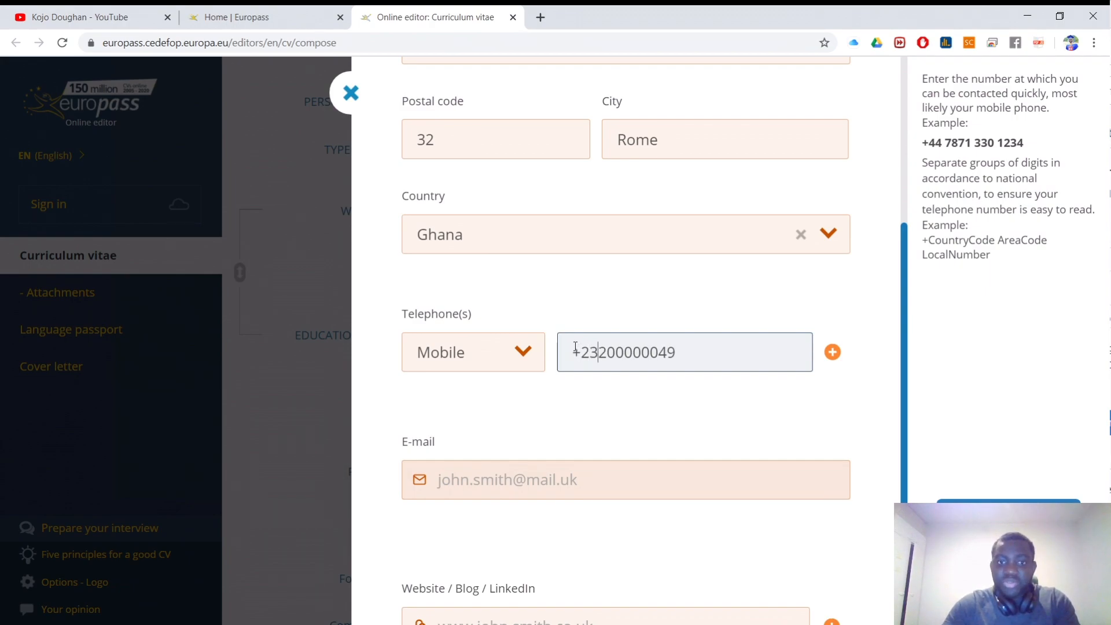
pyautogui.scroll(-3, 555, 373)
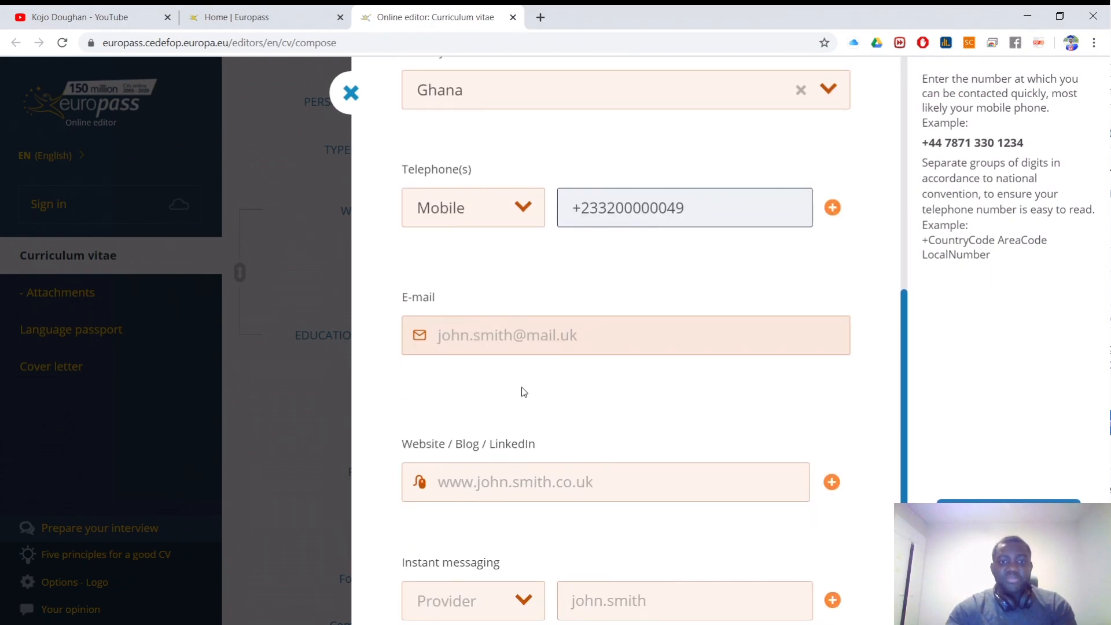
# Step: Paste the e-mail address into the E-mail field
pyautogui.click(509, 345)
pyautogui.click(695, 624)
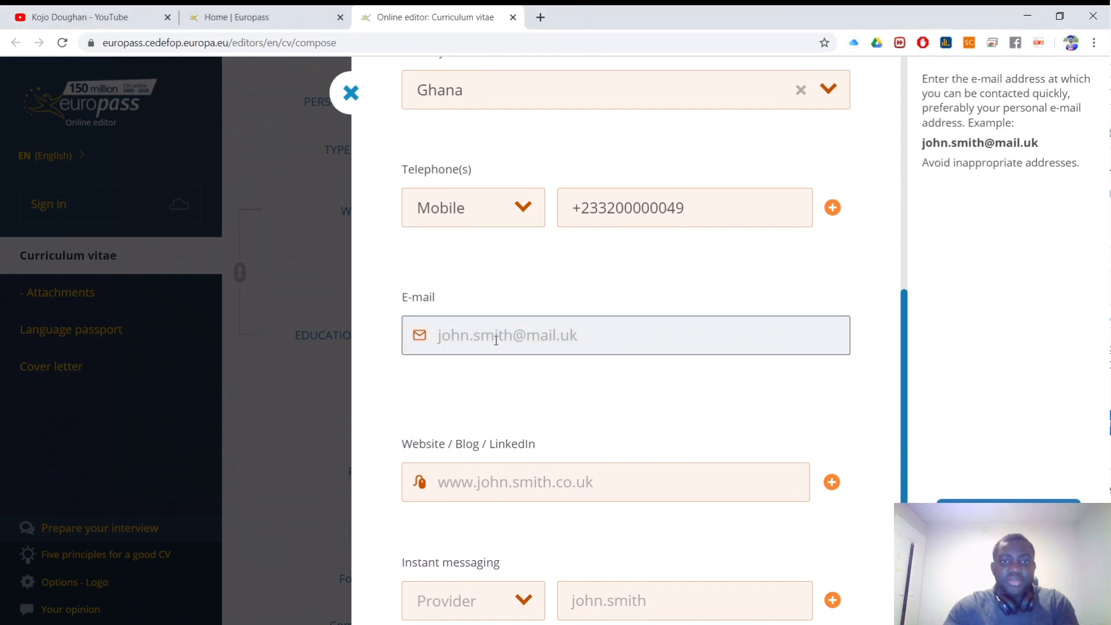
pyautogui.hotkey('ctrl', 'v')
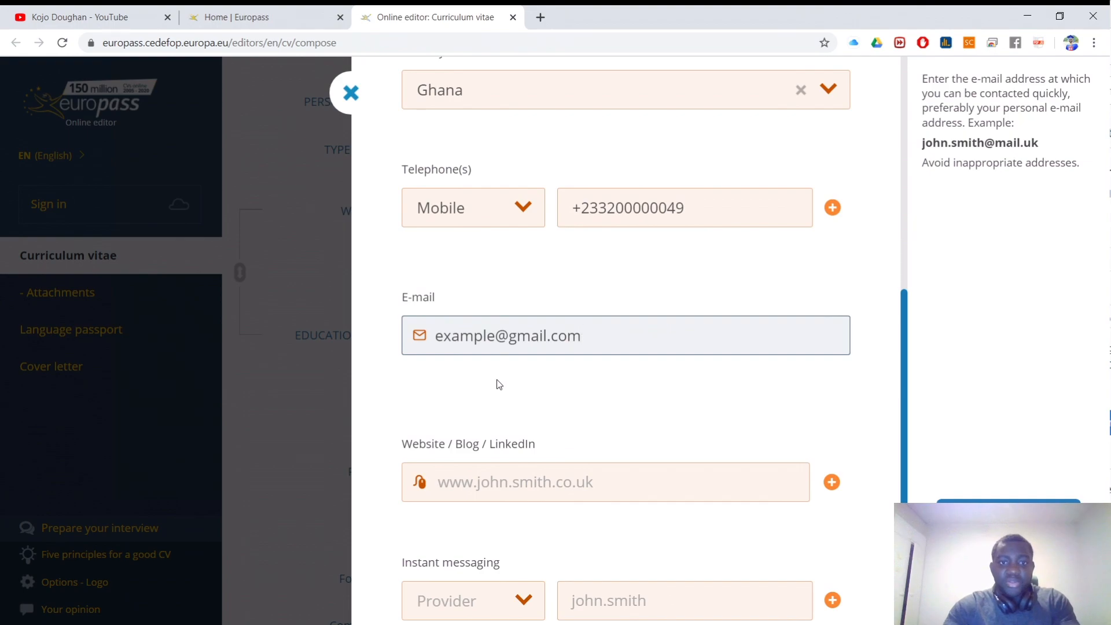
pyautogui.scroll(-2, 579, 330)
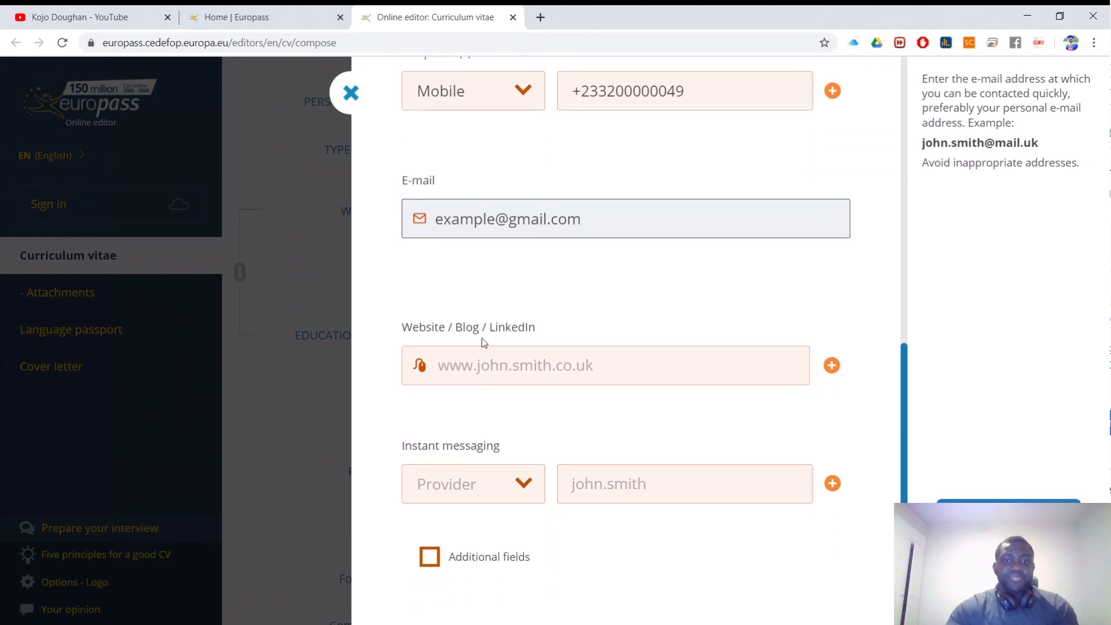
pyautogui.click(463, 365)
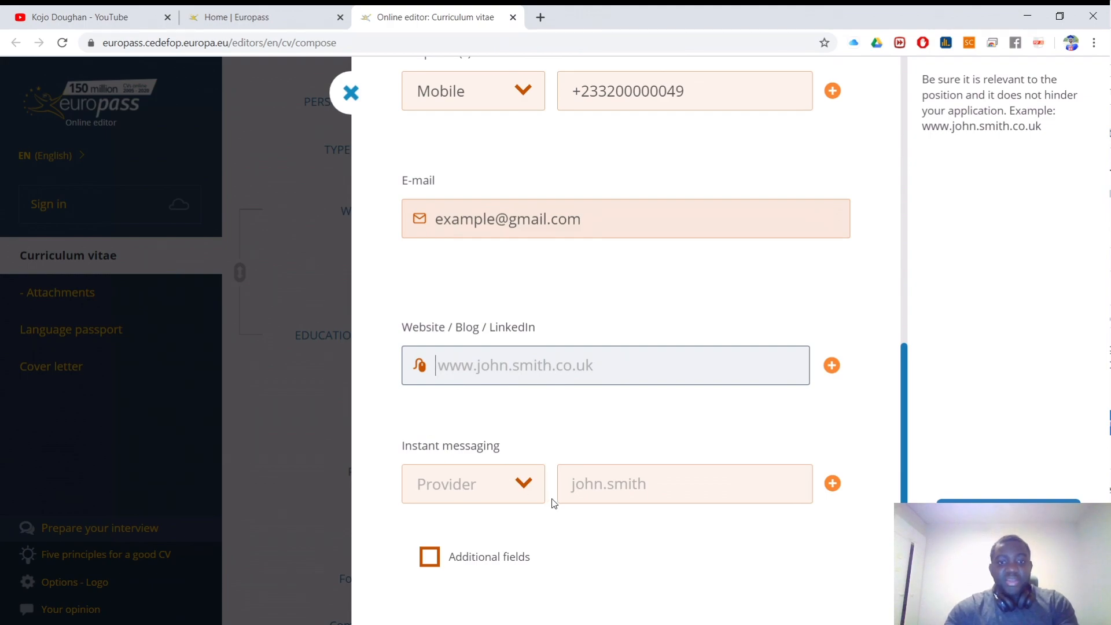
# Step: Add a Skype instant messaging entry with the pasted contact address
pyautogui.click(532, 486)
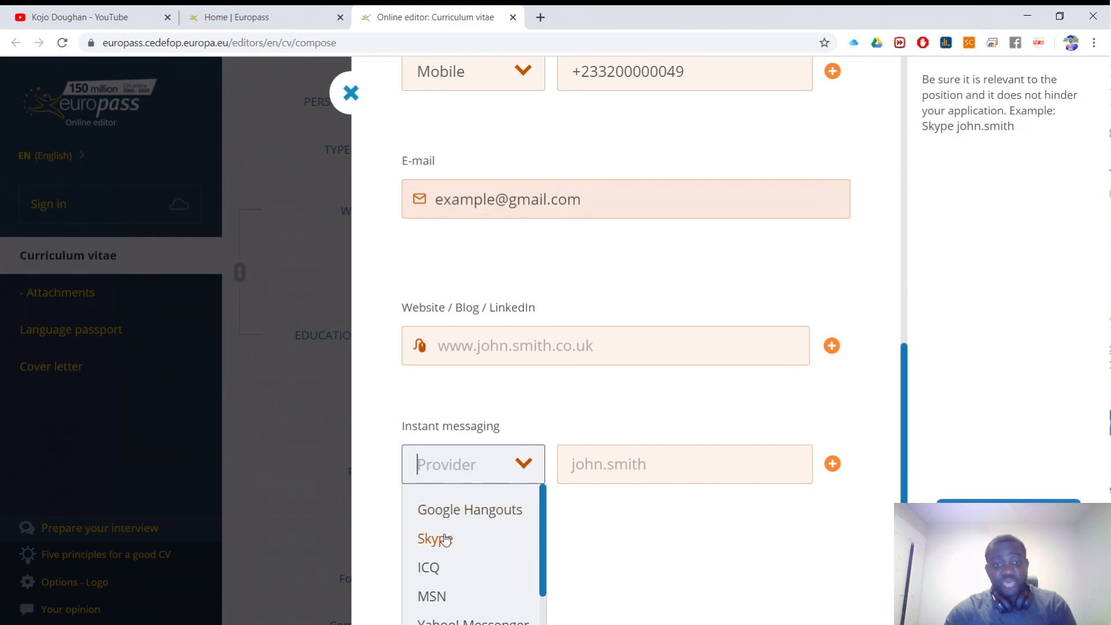
pyautogui.click(443, 540)
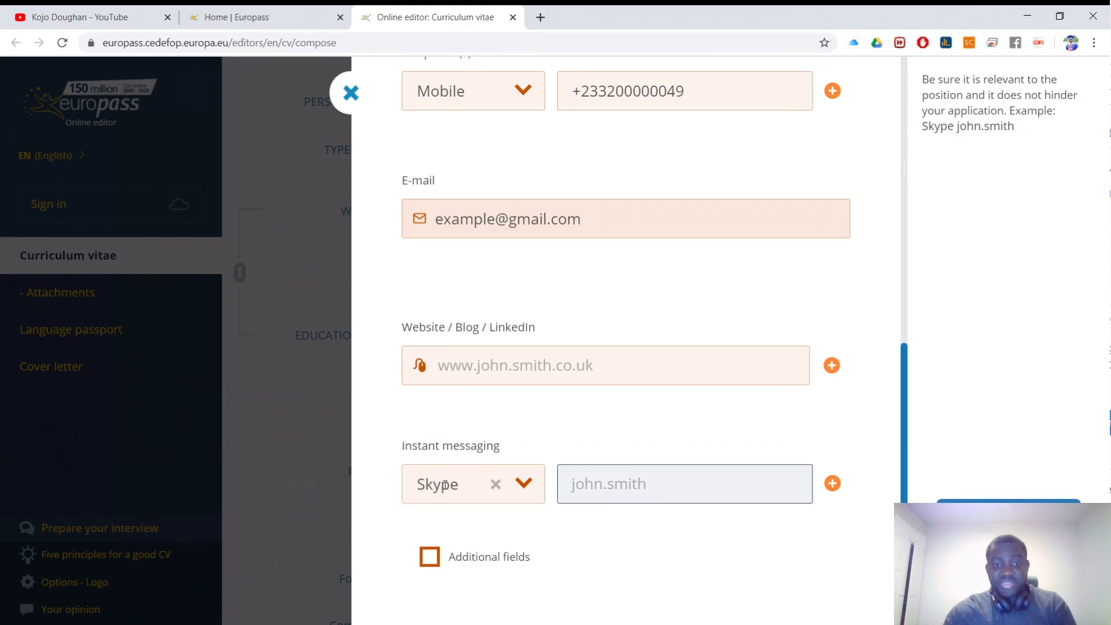
pyautogui.click(494, 484)
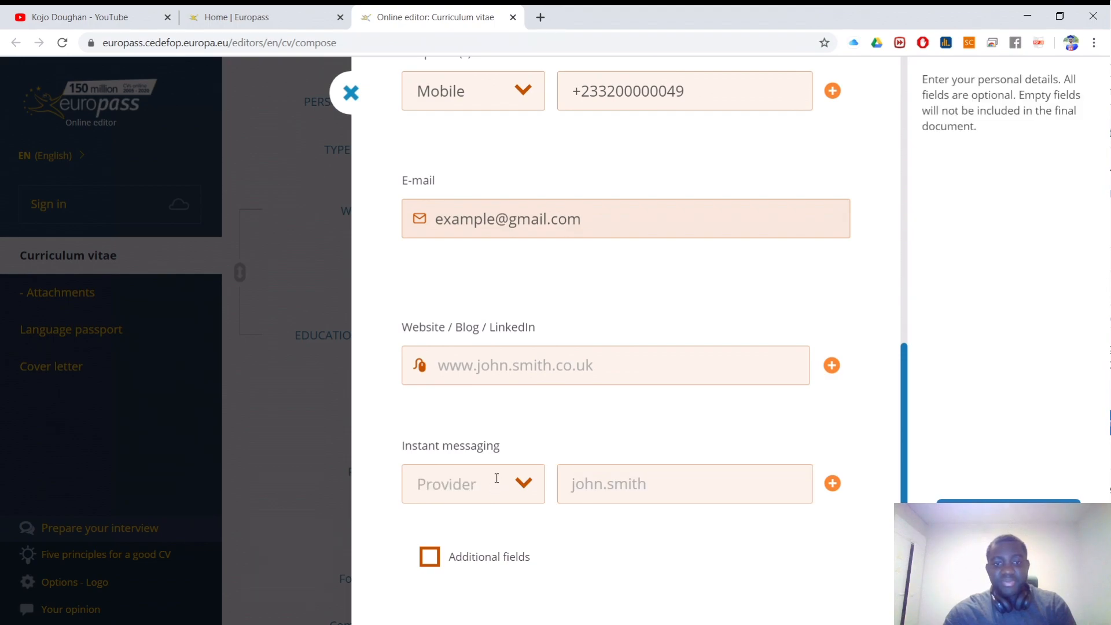
pyautogui.click(466, 472)
pyautogui.click(451, 540)
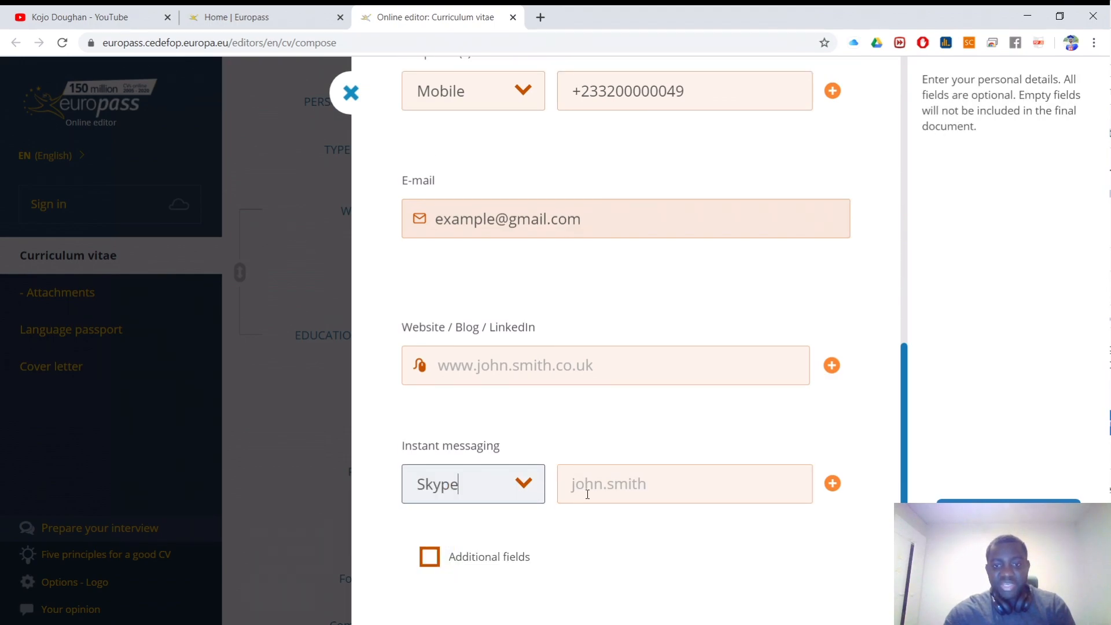
pyautogui.click(606, 490)
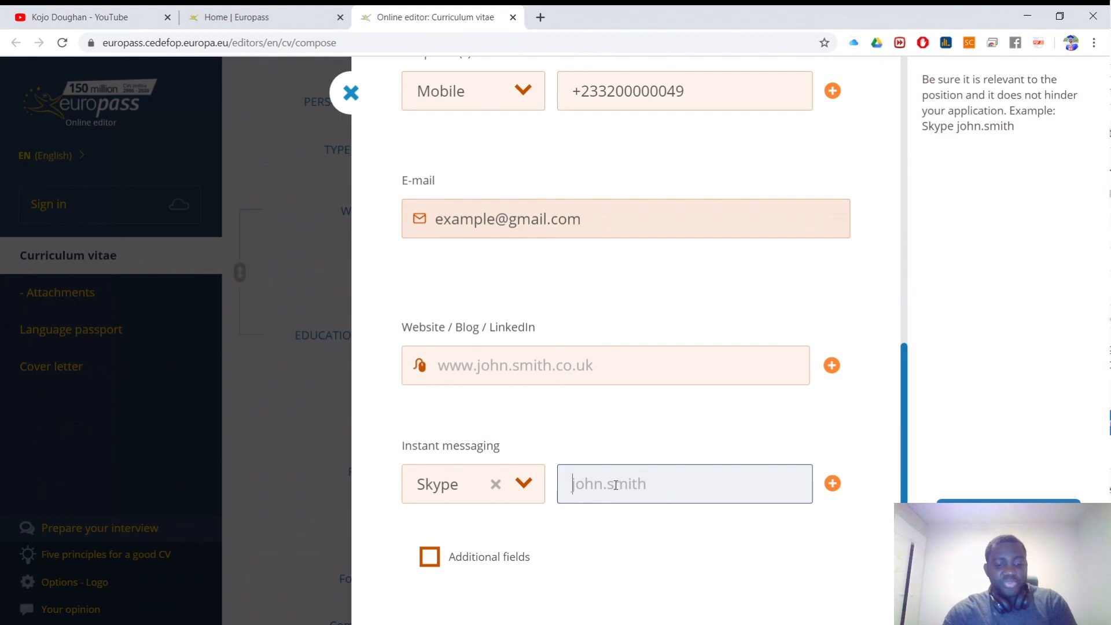
pyautogui.hotkey('ctrl', 'v')
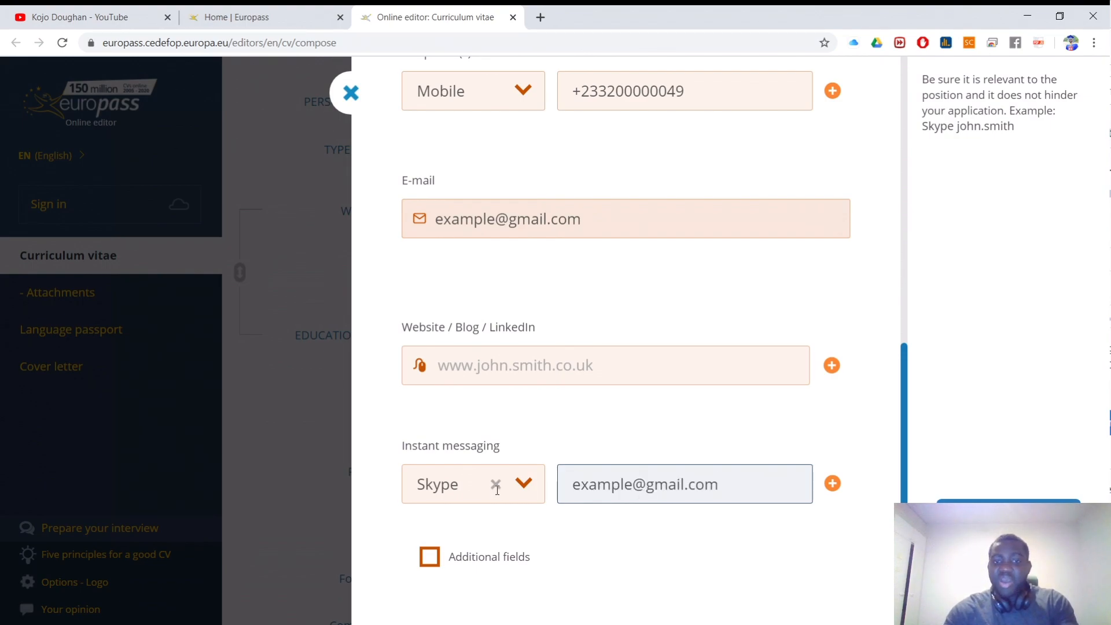
# Step: Add a second Yahoo! Messenger entry using the yahoo address, and enable Additional fields
pyautogui.click(832, 483)
pyautogui.click(463, 487)
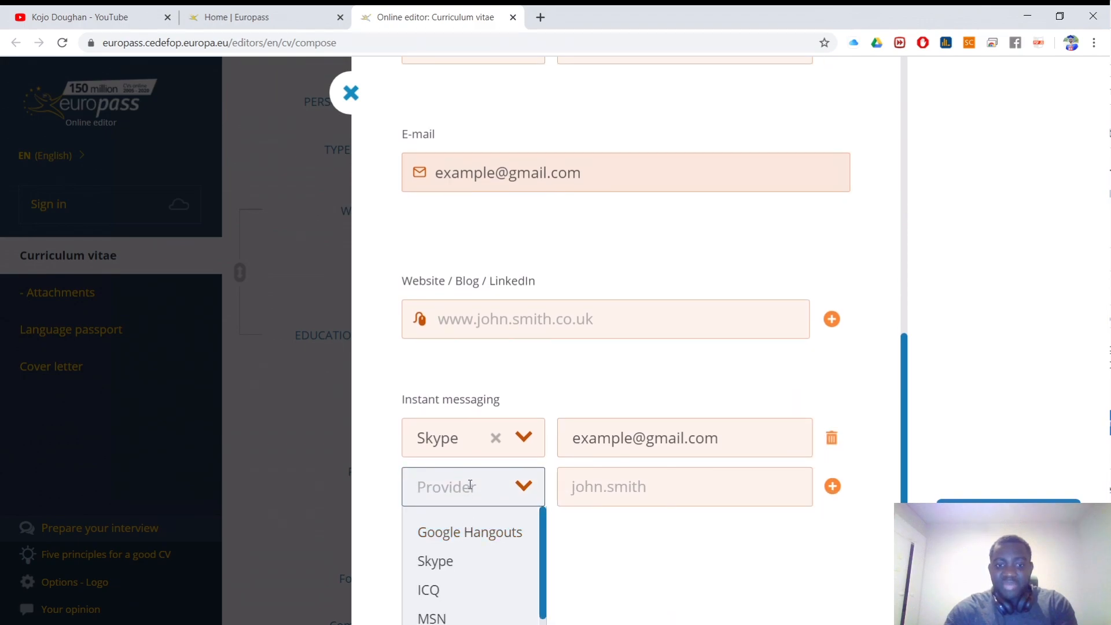
pyautogui.scroll(-3, 467, 532)
pyautogui.click(465, 582)
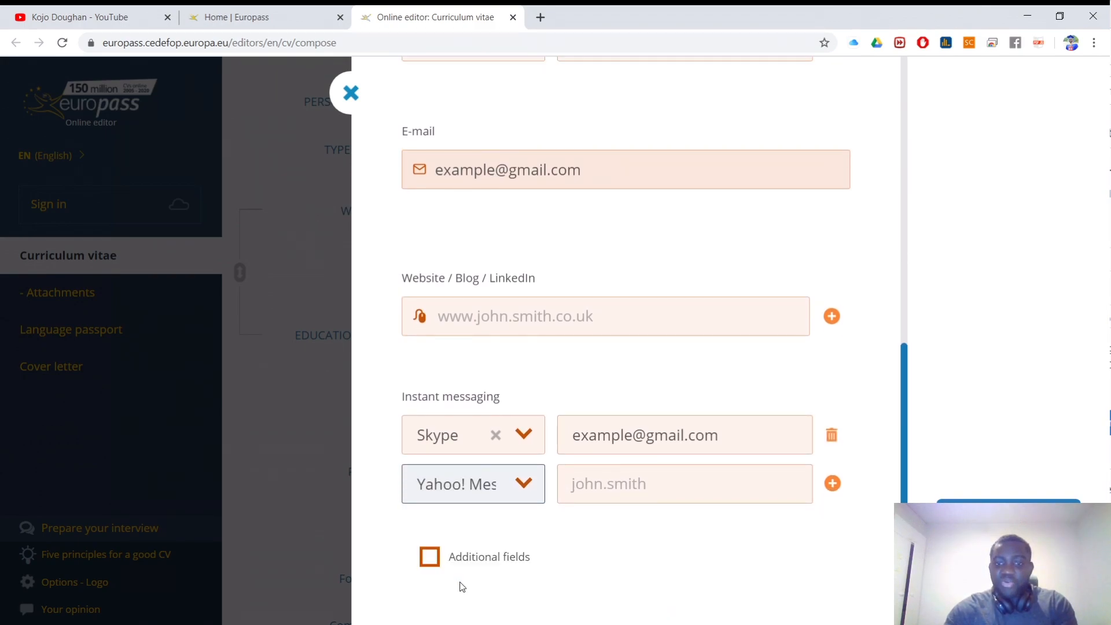
pyautogui.click(657, 490)
pyautogui.hotkey('ctrl', 'v')
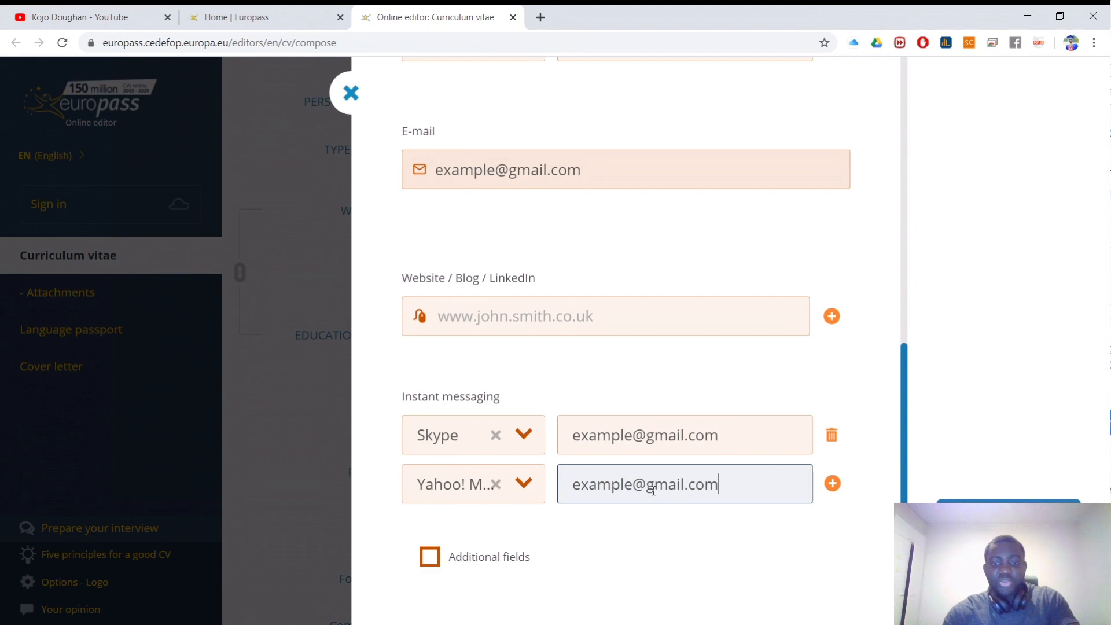
pyautogui.moveTo(683, 490); pyautogui.dragTo(650, 489)
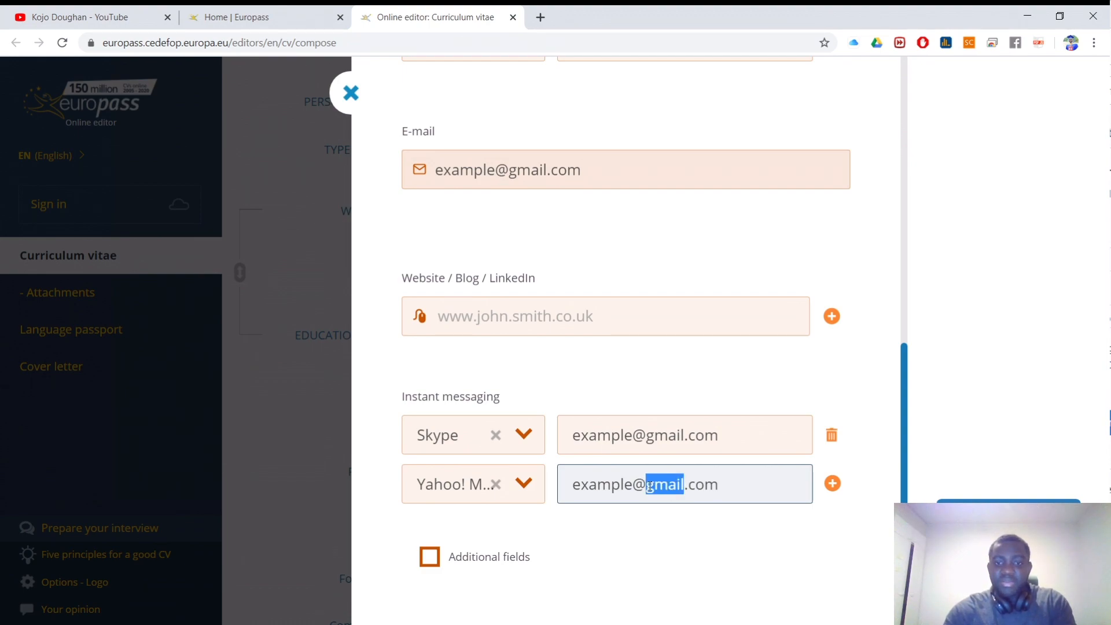
pyautogui.write('yahoo')
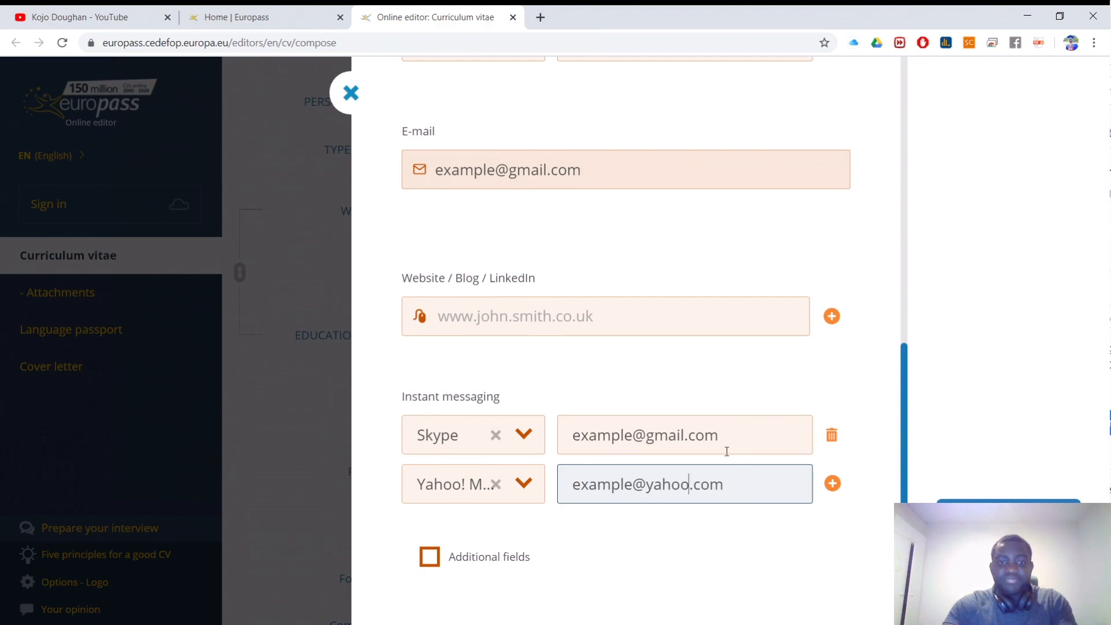
pyautogui.click(430, 557)
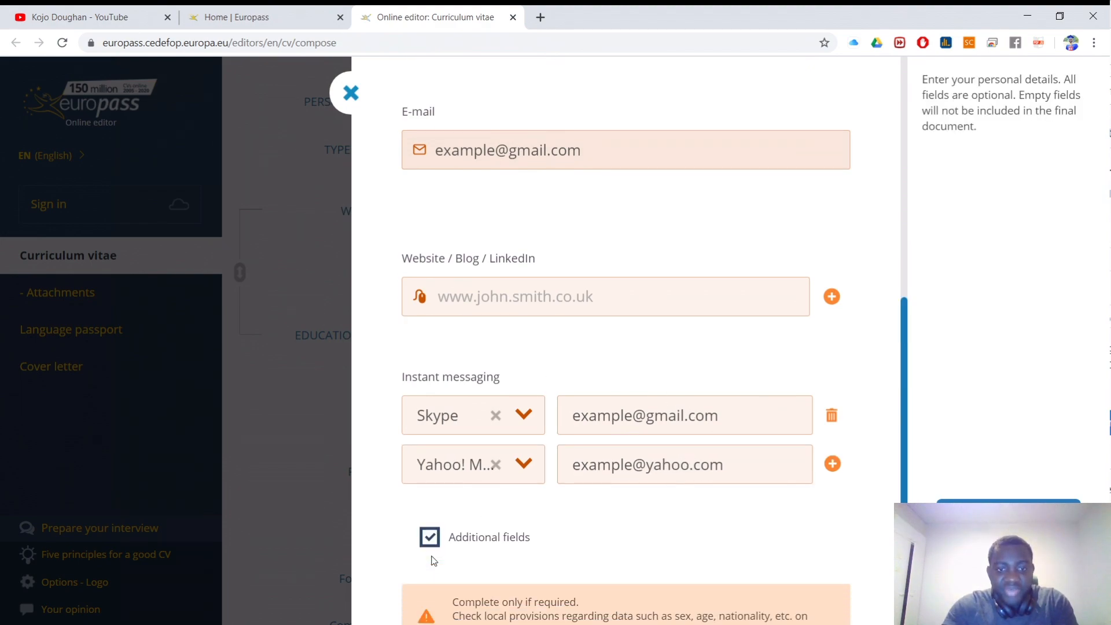
# Step: Set sex to Male
pyautogui.scroll(-6, 457, 487)
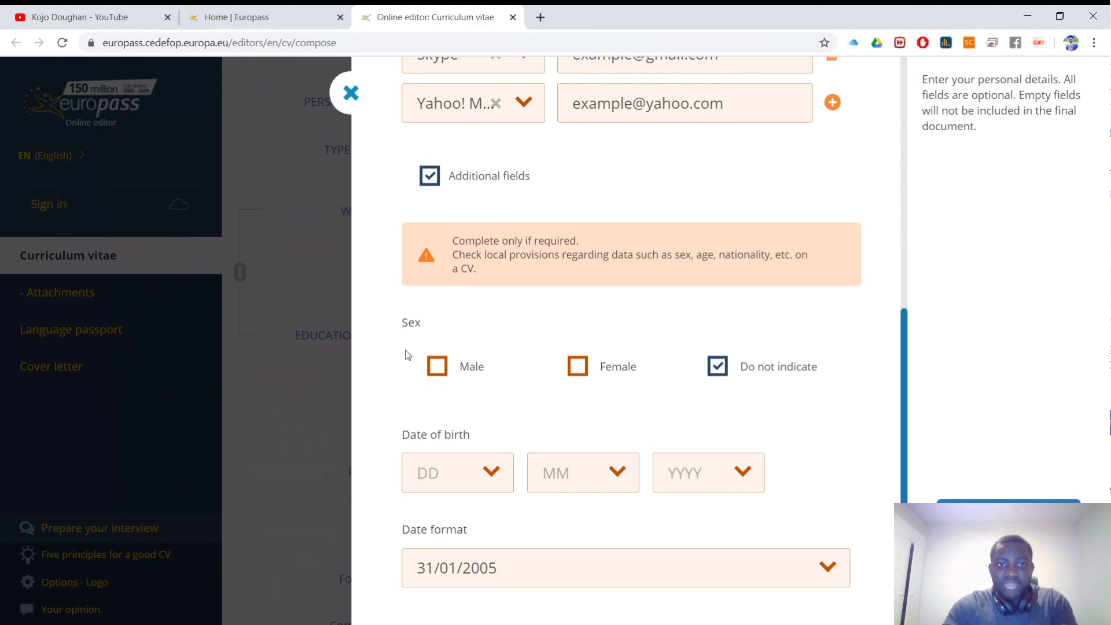
pyautogui.click(438, 368)
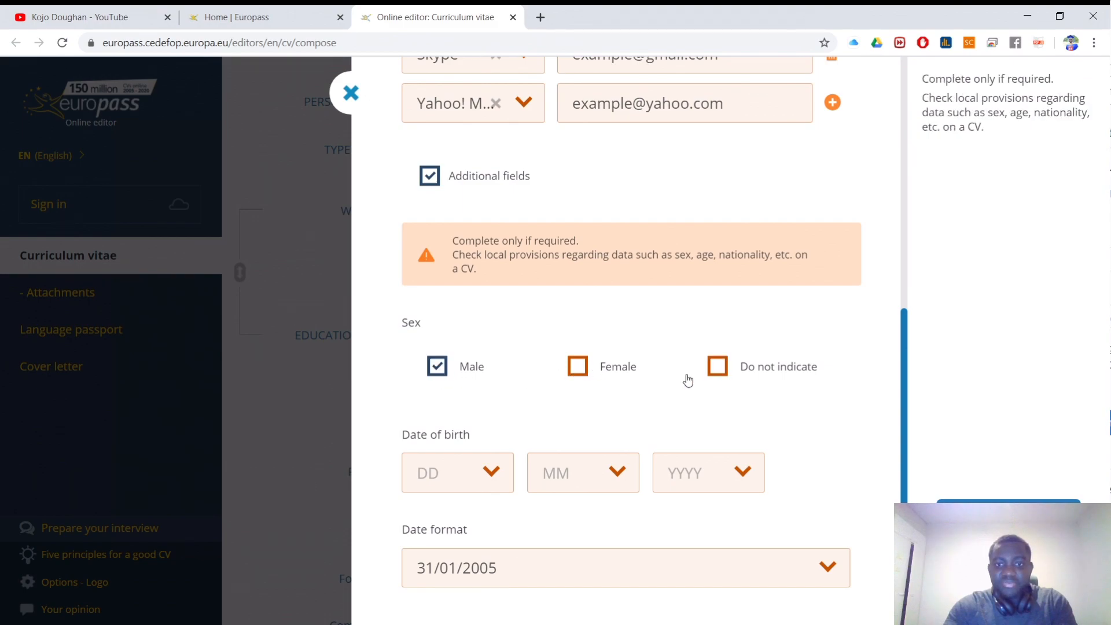
pyautogui.click(578, 366)
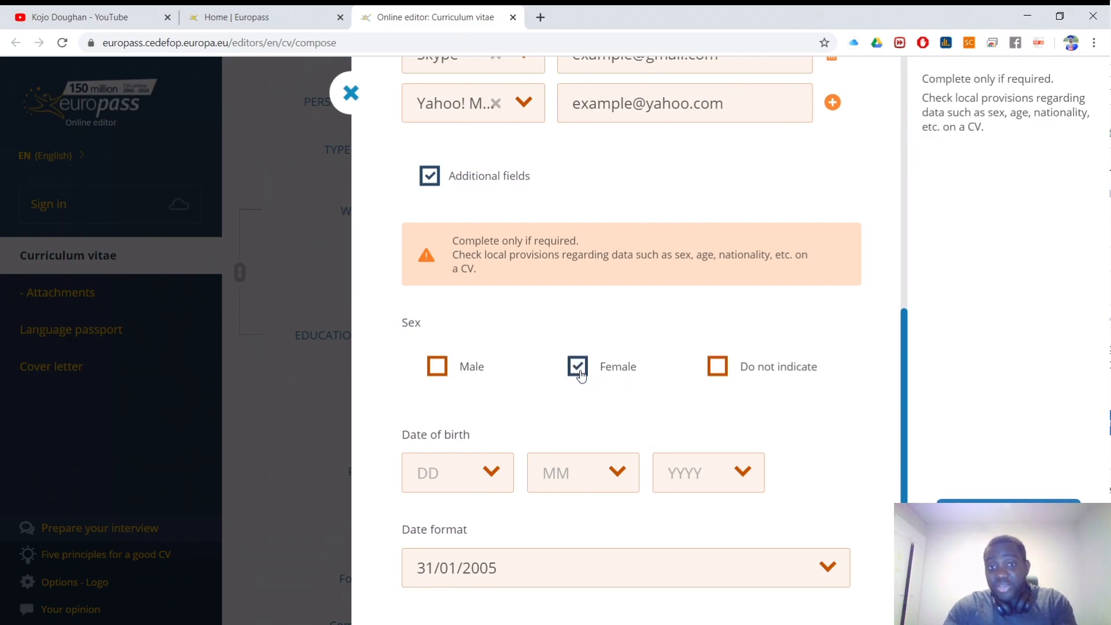
pyautogui.click(439, 368)
pyautogui.scroll(-2, 443, 375)
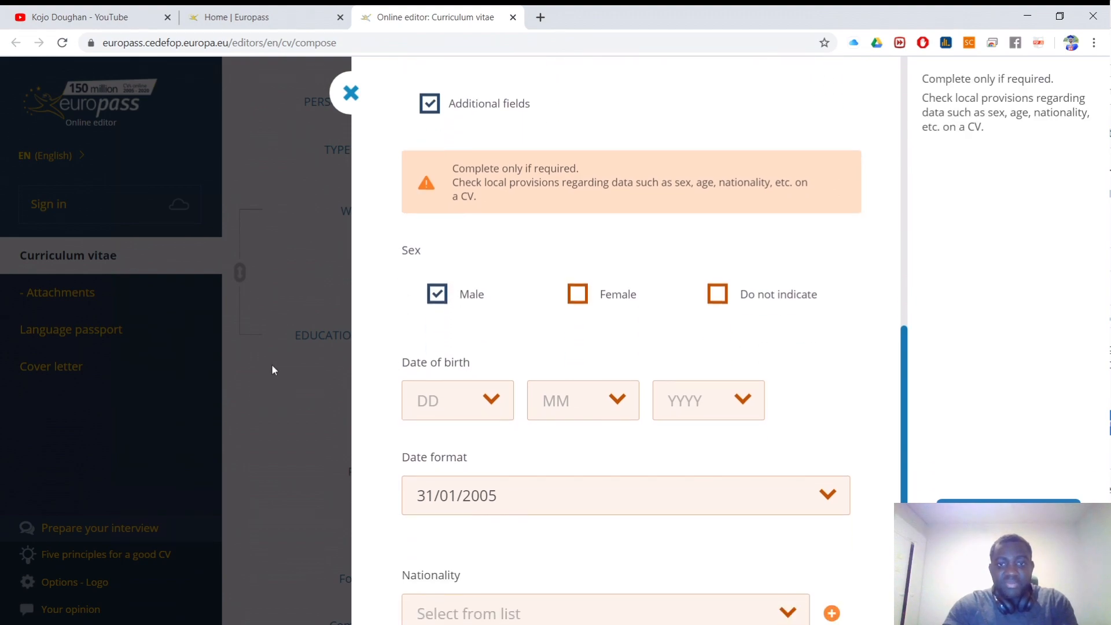
# Step: Set the date of birth to 13/9/1975
pyautogui.click(473, 409)
pyautogui.scroll(-8, 457, 446)
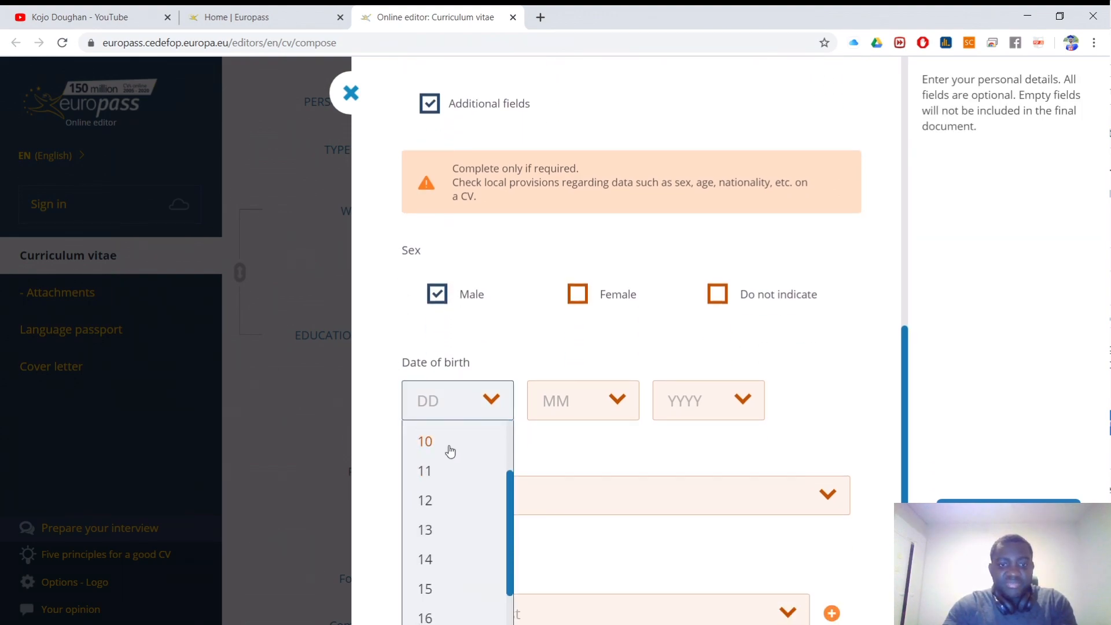
pyautogui.scroll(2, 436, 513)
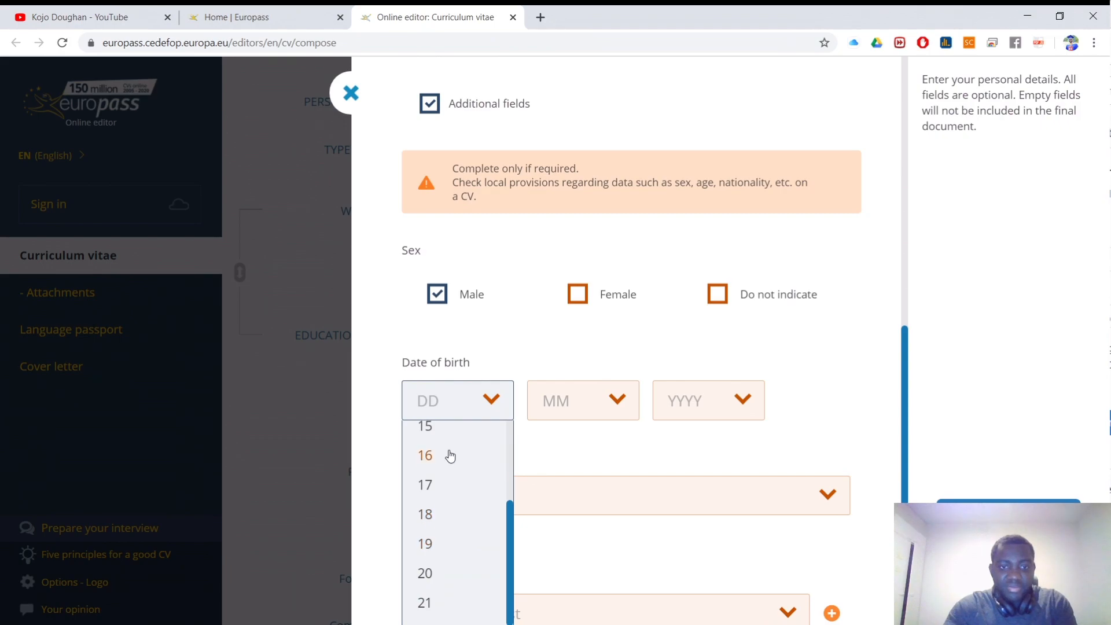
pyautogui.scroll(1, 446, 457)
pyautogui.click(426, 445)
pyautogui.click(572, 424)
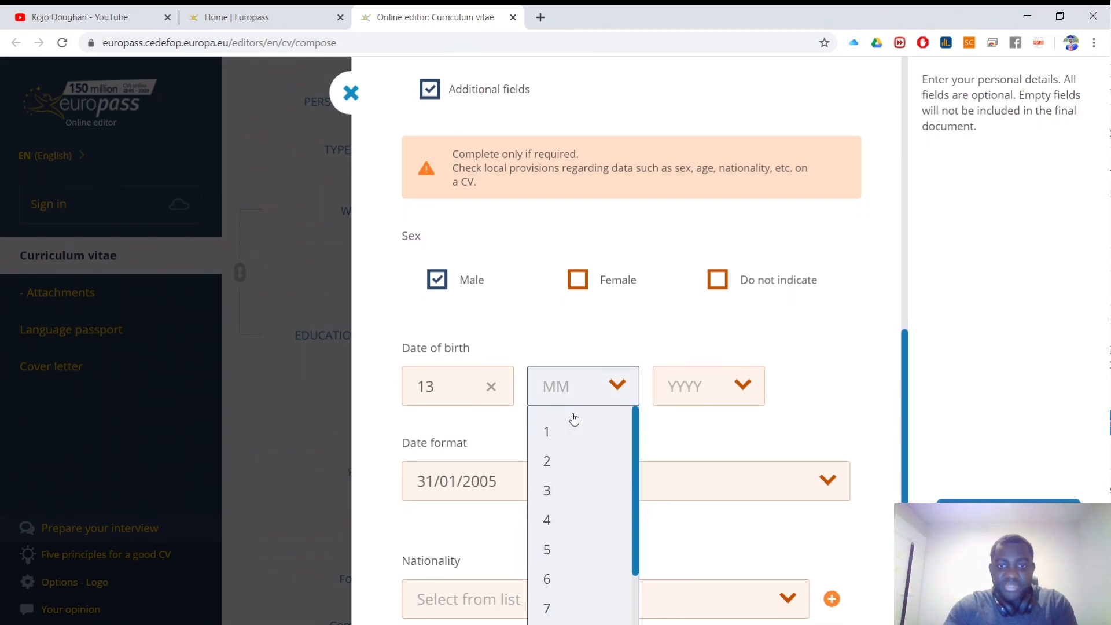
pyautogui.scroll(-3, 564, 458)
pyautogui.click(555, 491)
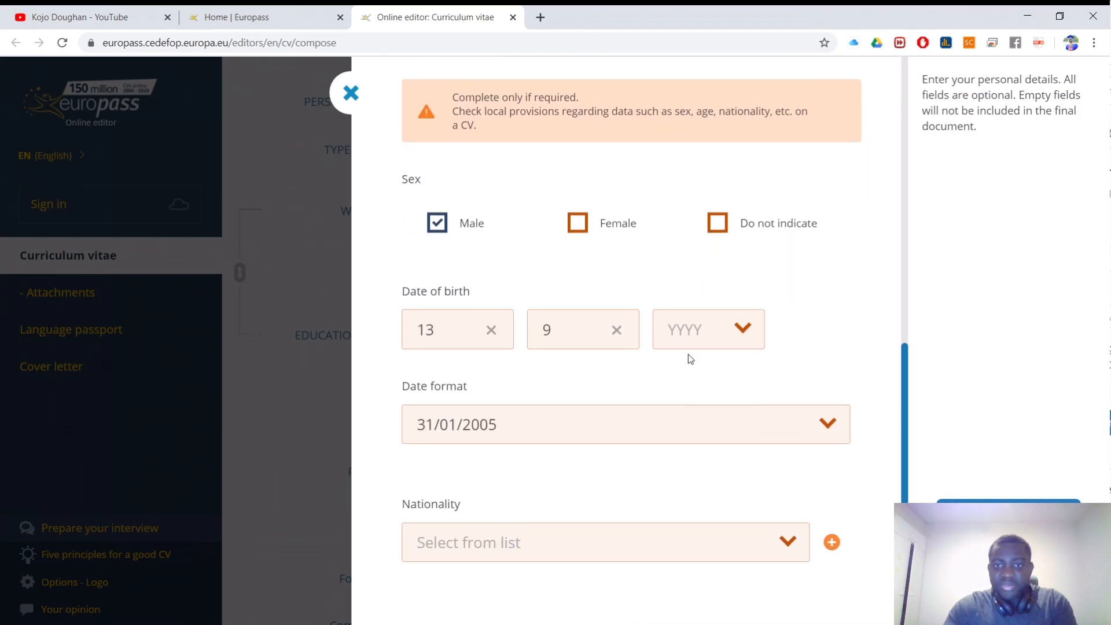
pyautogui.click(703, 345)
pyautogui.scroll(-3, 711, 376)
pyautogui.scroll(1, 694, 440)
pyautogui.scroll(-8, 694, 442)
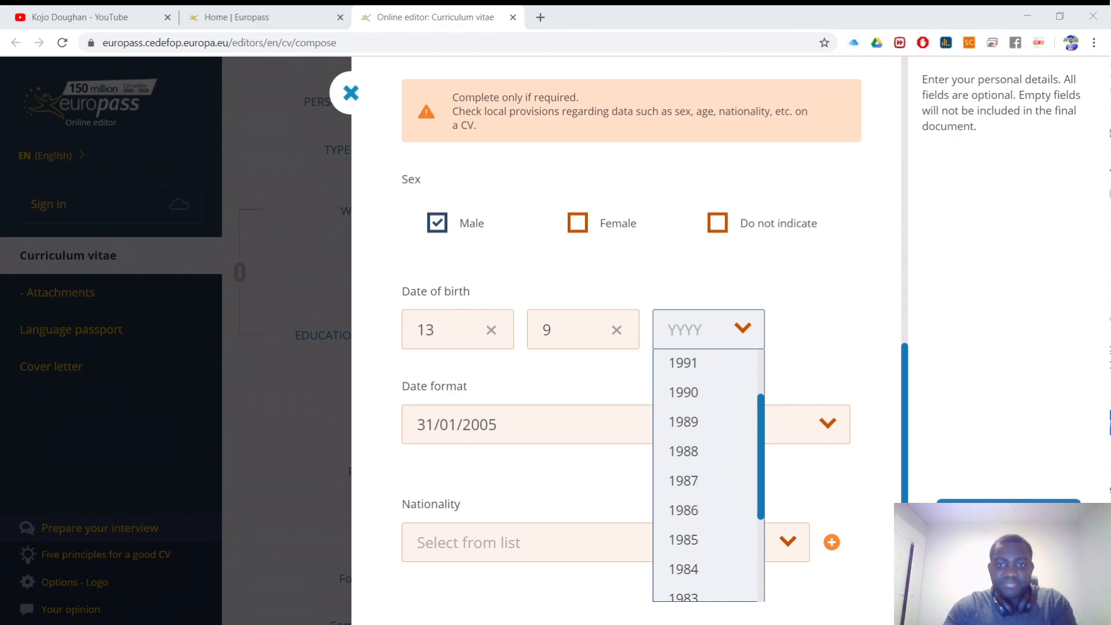
pyautogui.scroll(-1, 694, 385)
pyautogui.click(717, 404)
pyautogui.click(697, 343)
pyautogui.scroll(-4, 711, 434)
pyautogui.scroll(-1, 709, 455)
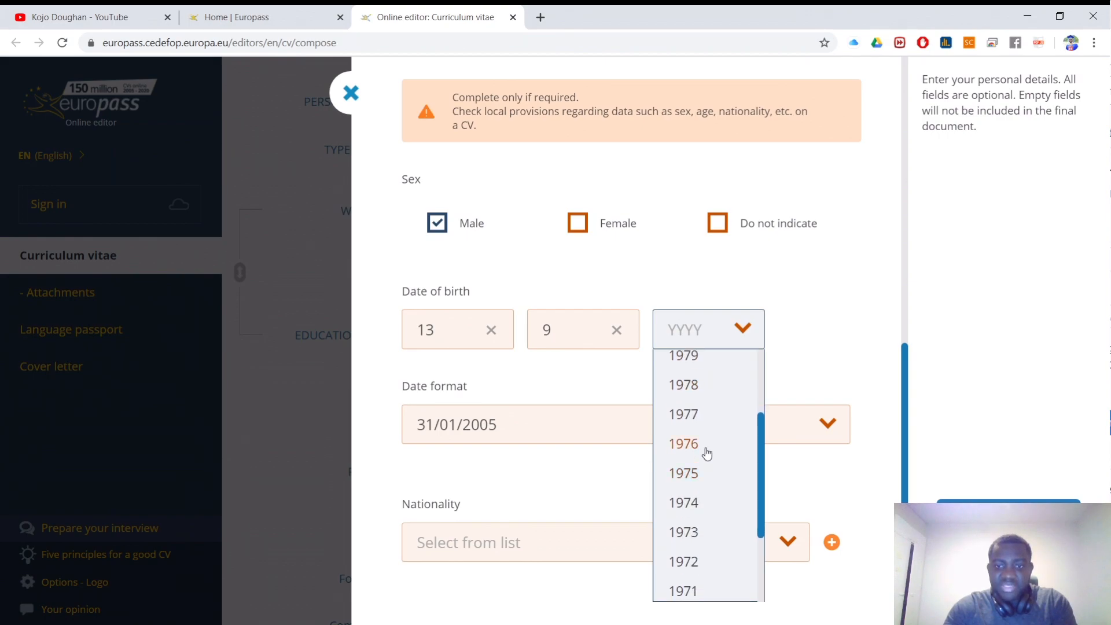
pyautogui.scroll(-2, 697, 417)
pyautogui.click(694, 405)
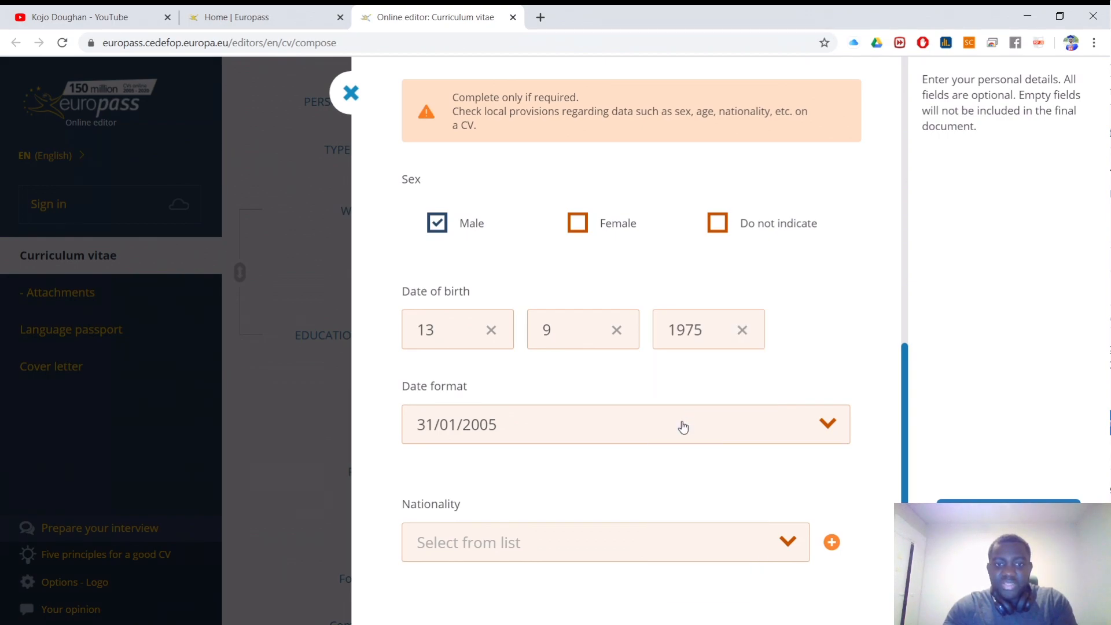
# Step: Choose Ghanaian as the nationality
pyautogui.click(648, 551)
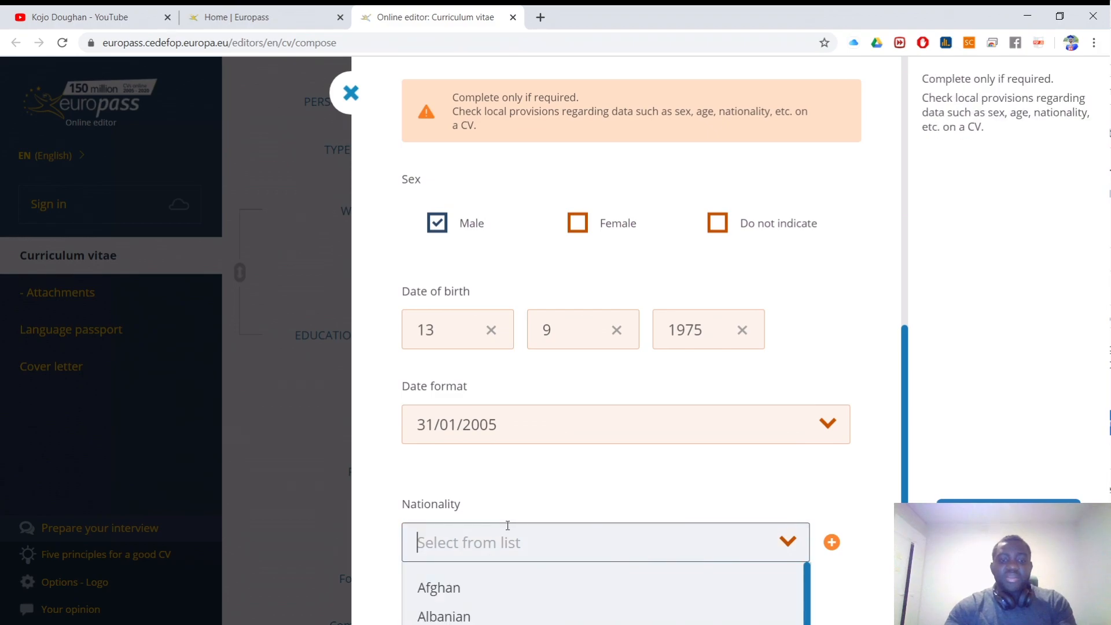
pyautogui.scroll(-1, 661, 425)
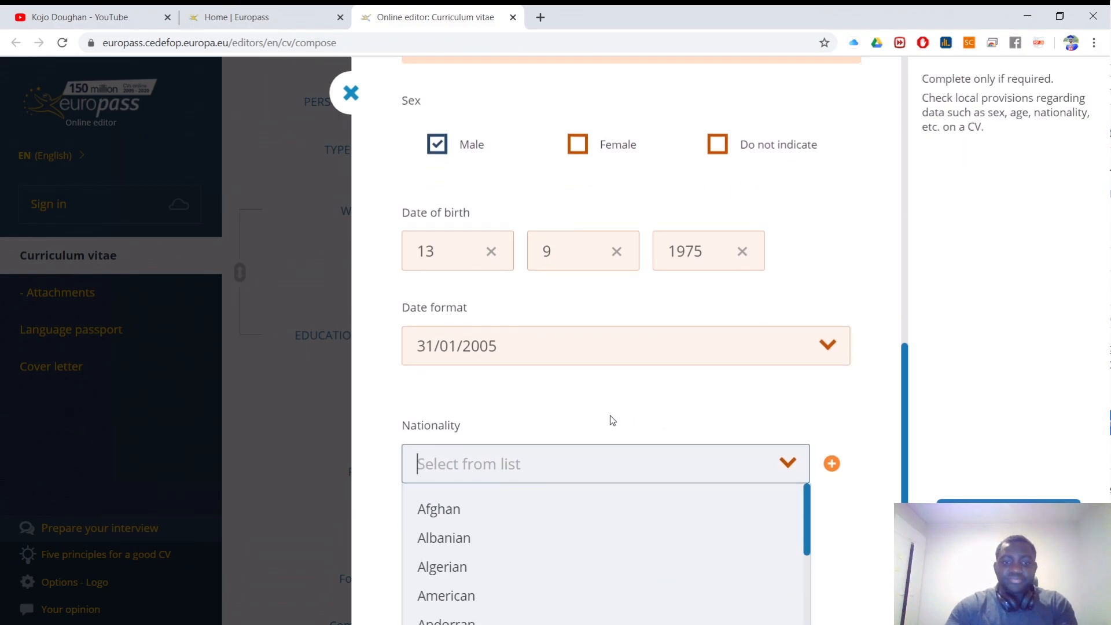
pyautogui.write('gh')
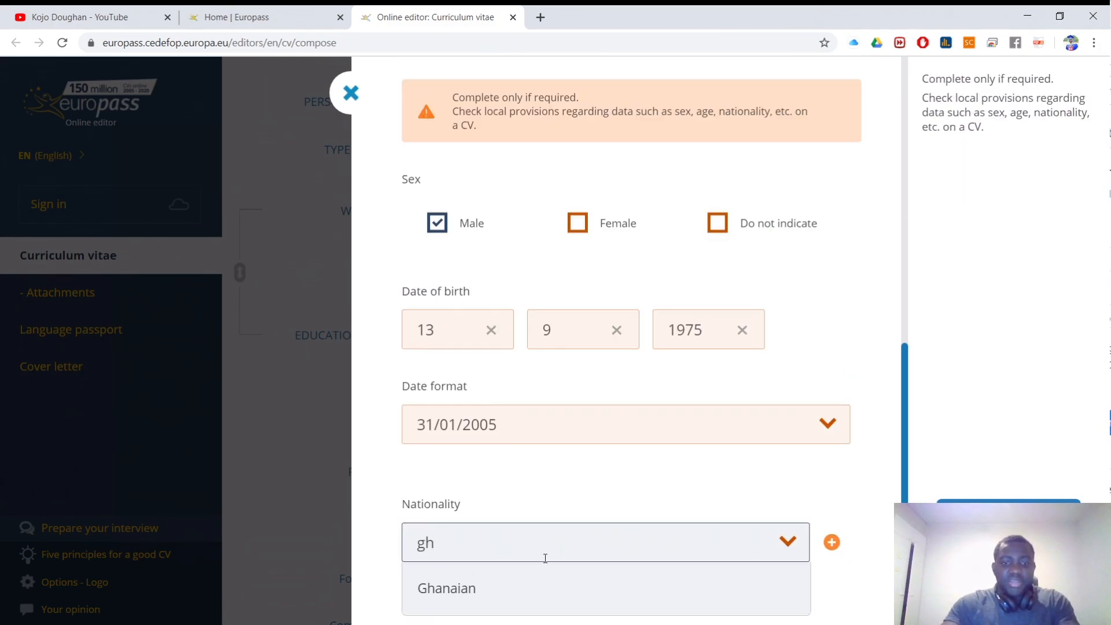
pyautogui.click(466, 586)
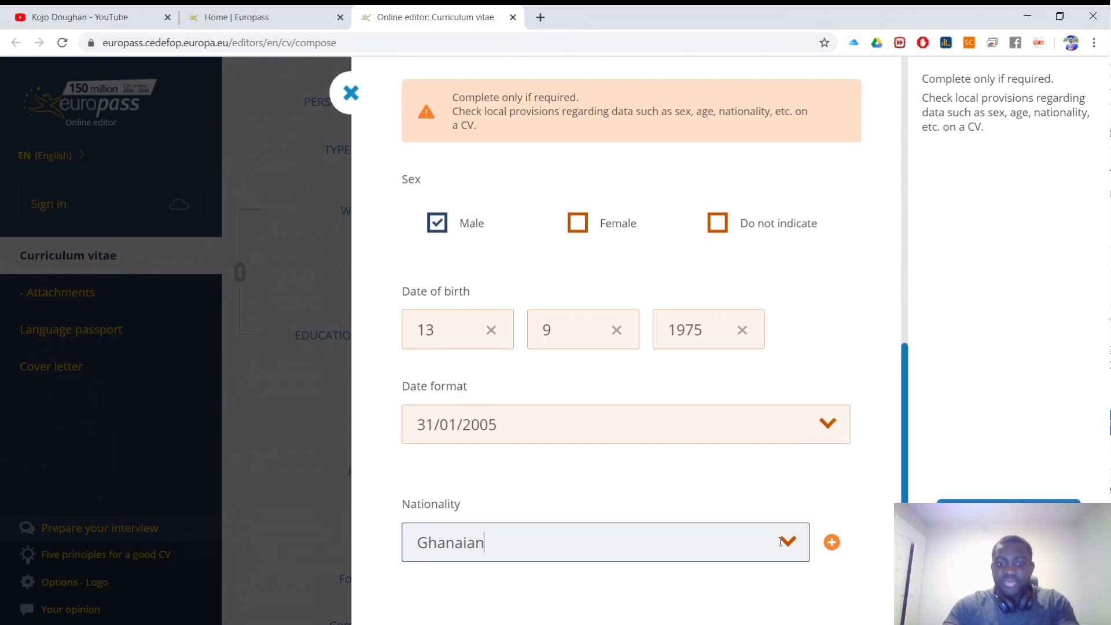
pyautogui.scroll(12, 480, 222)
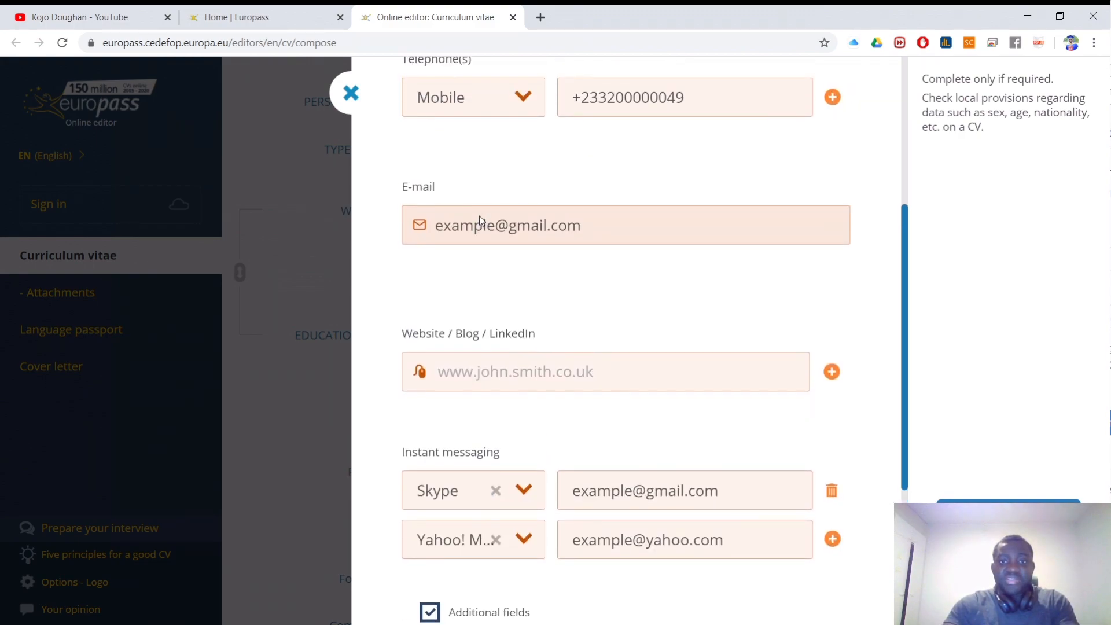
# Step: Save the personal details, keeping the first name displayed before the surname
pyautogui.scroll(5, 479, 221)
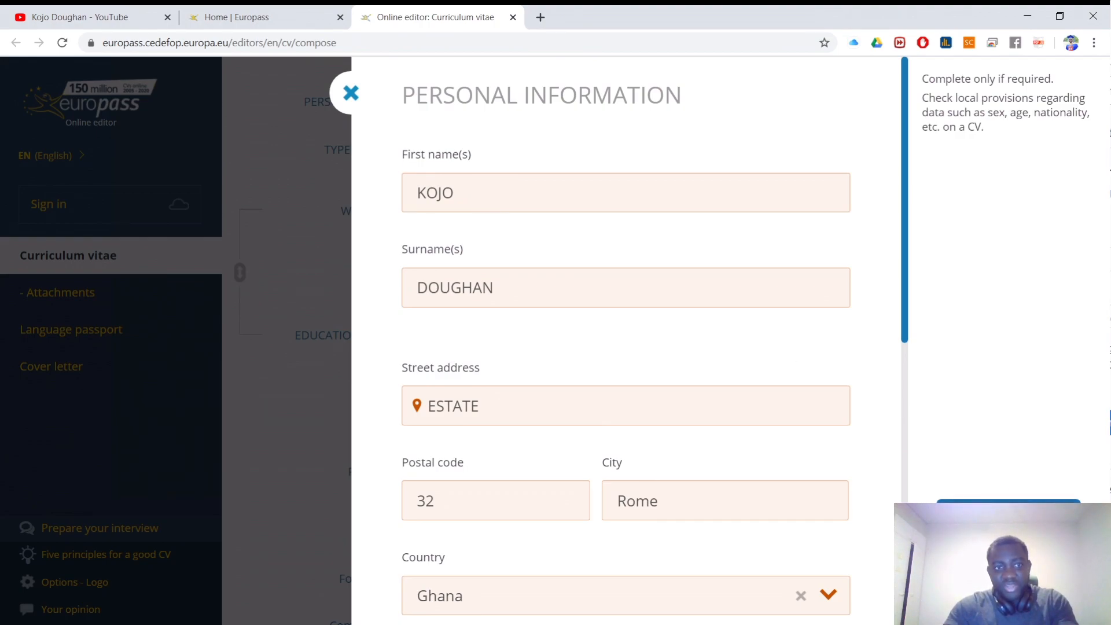
pyautogui.click(1013, 511)
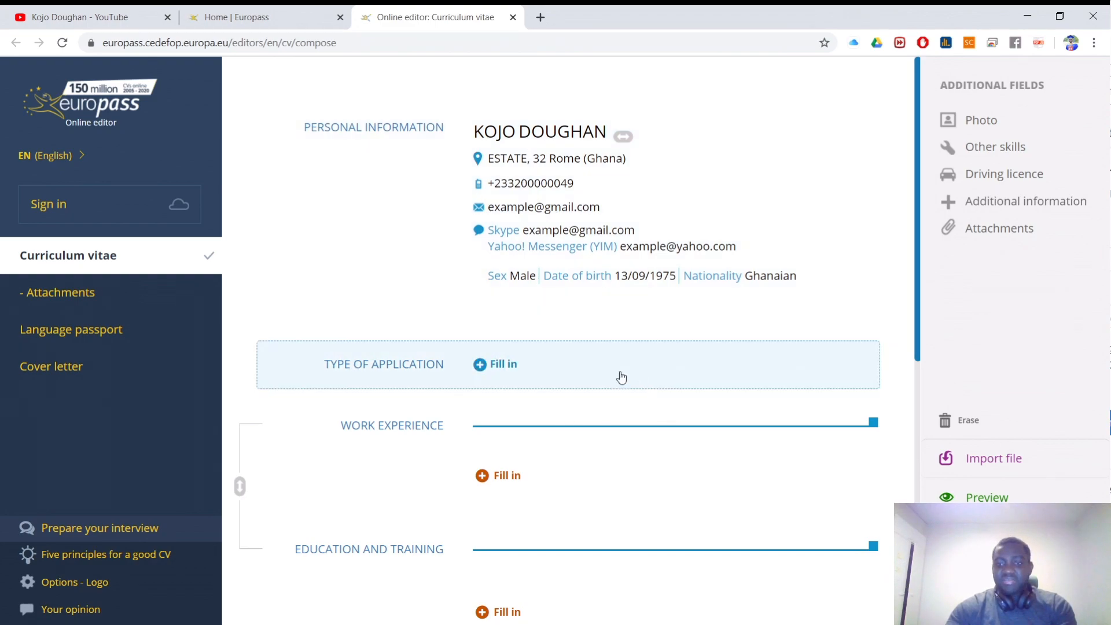
pyautogui.scroll(2, 280, 218)
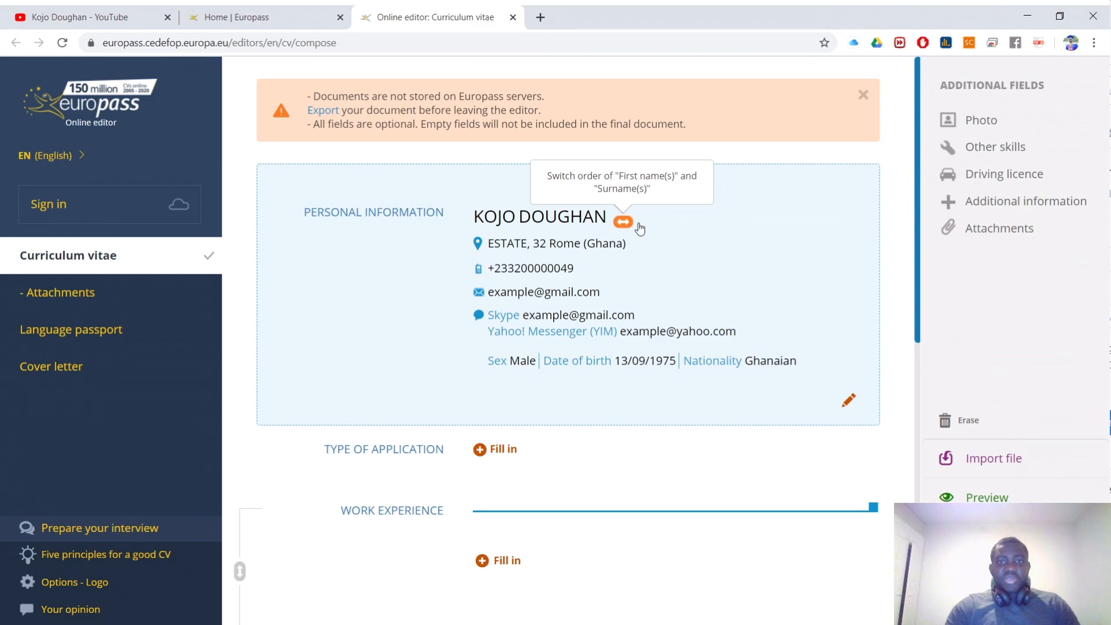
pyautogui.click(623, 223)
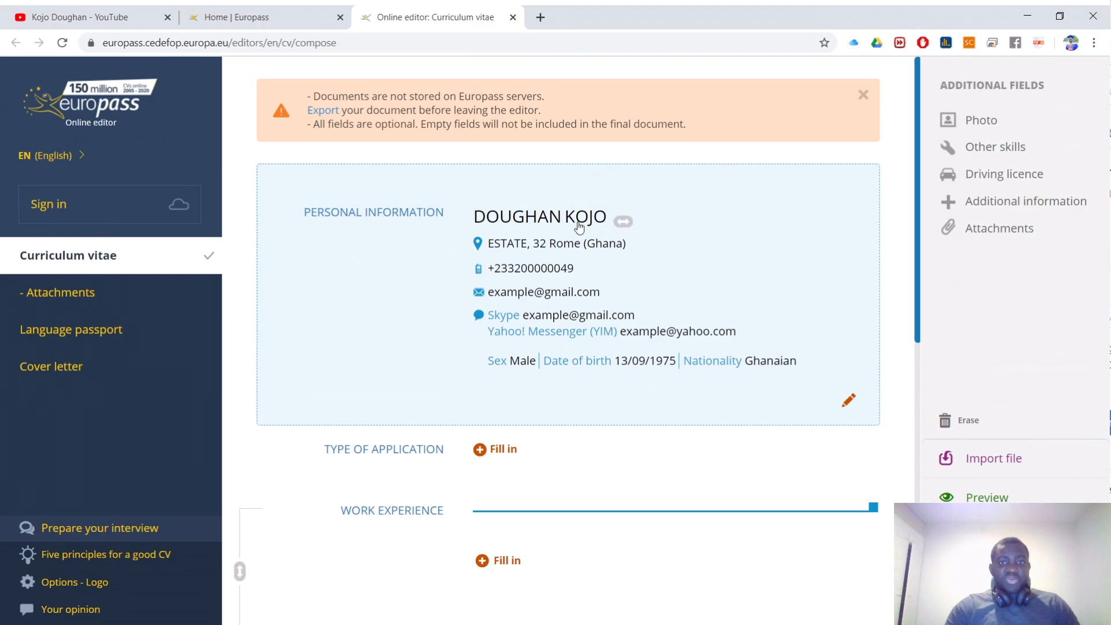
pyautogui.scroll(-2, 616, 152)
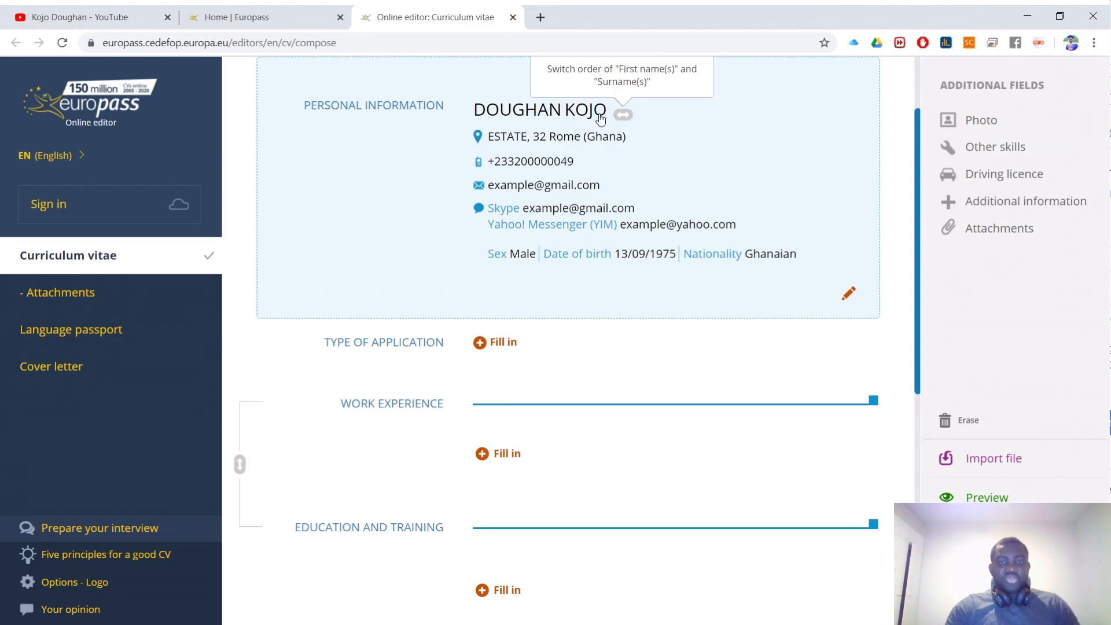
pyautogui.click(625, 115)
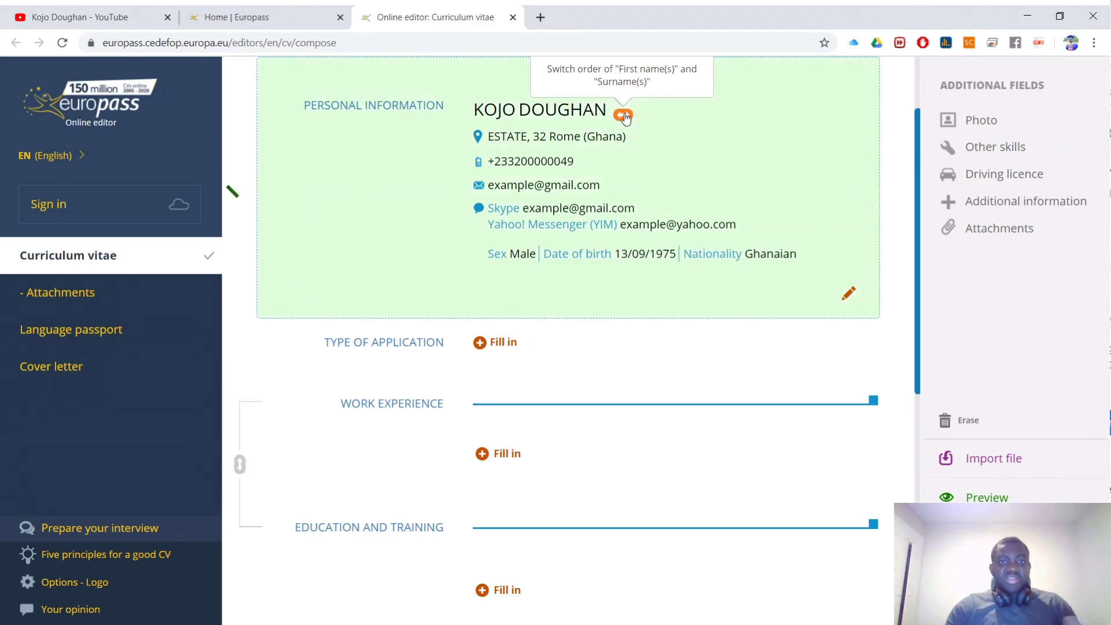
pyautogui.scroll(2, 608, 173)
pyautogui.scroll(-2, 578, 301)
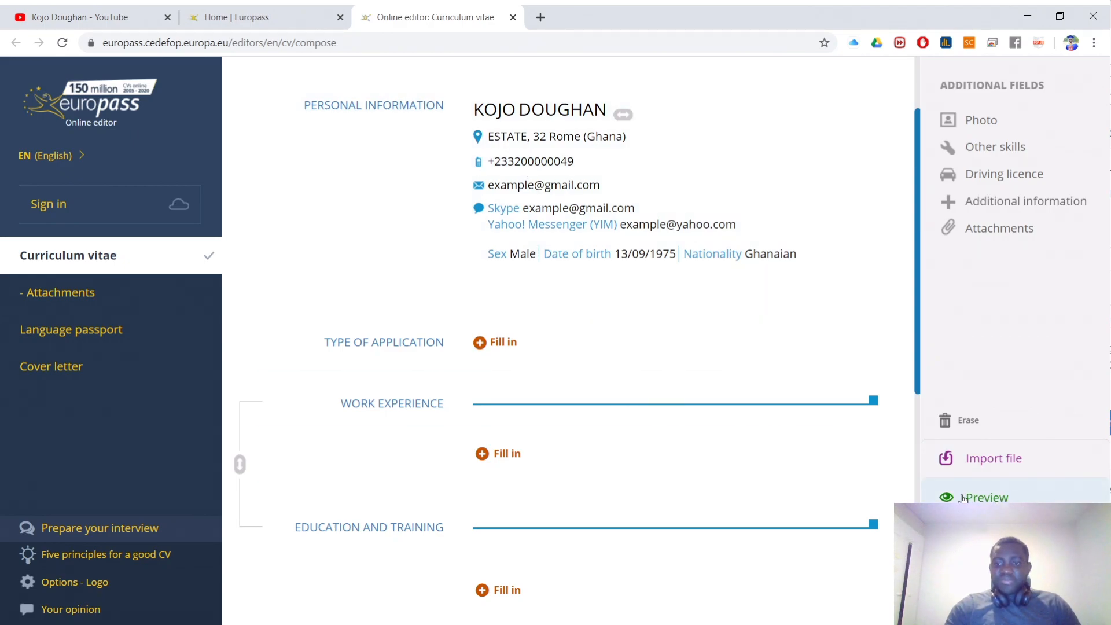
# Step: Check the CV in the PDF preview, then close it
pyautogui.click(986, 497)
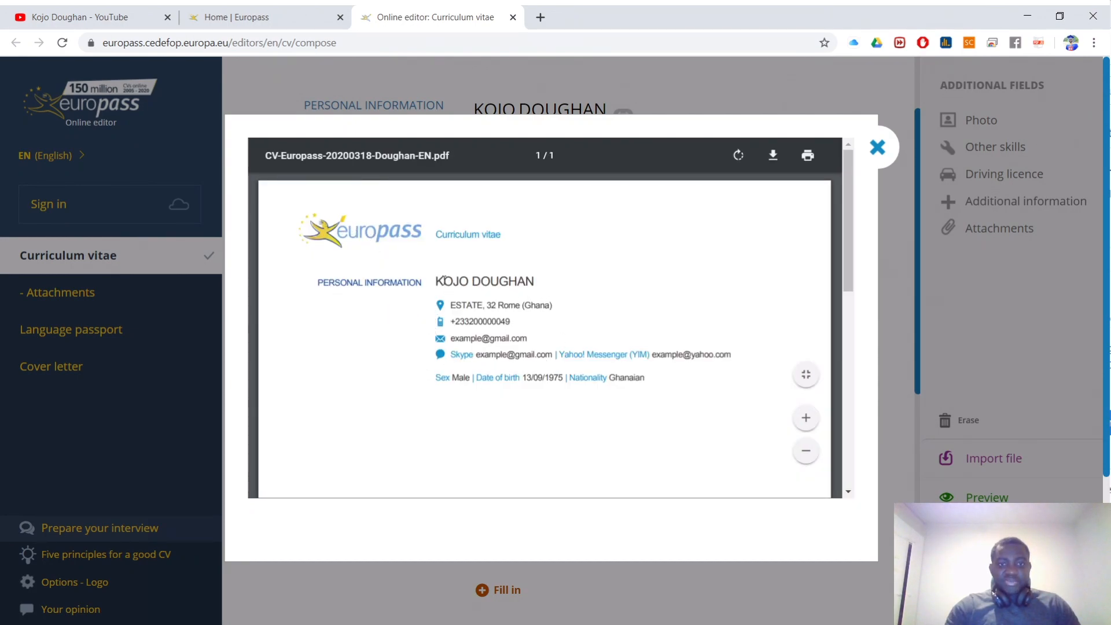
pyautogui.click(877, 158)
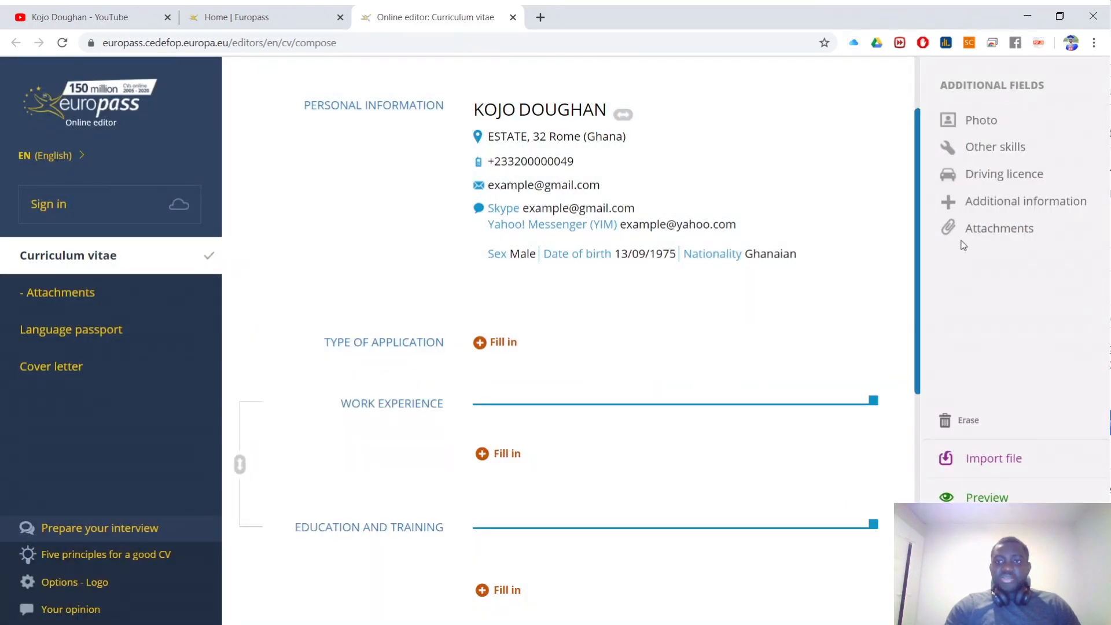
pyautogui.click(986, 121)
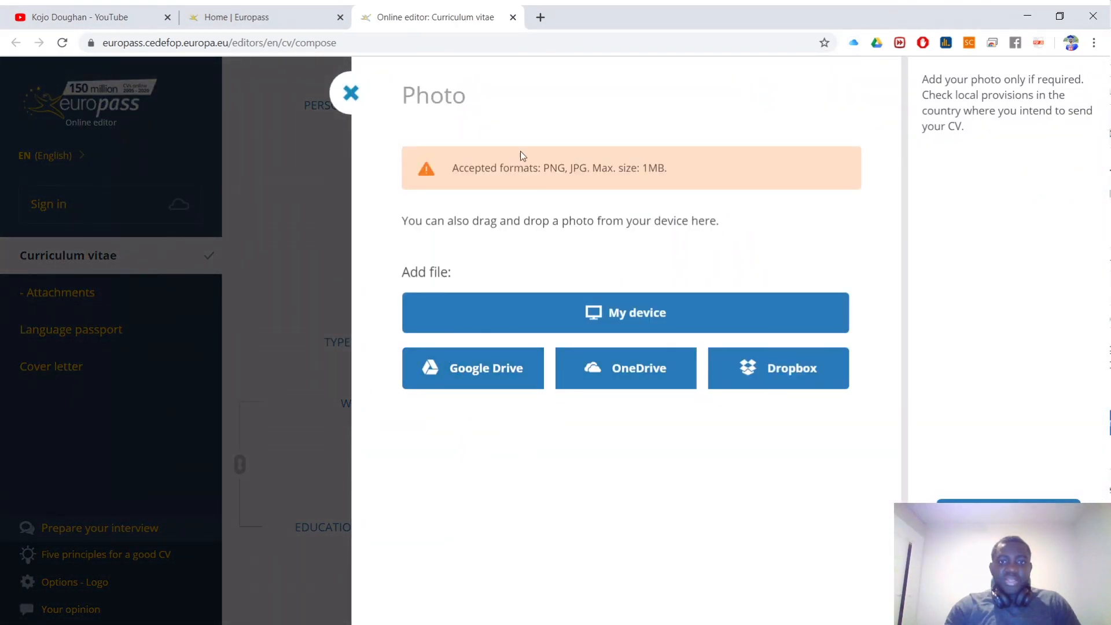
# Step: Review the accepted PNG/JPG photo formats and choose to upload from My device
pyautogui.moveTo(453, 167); pyautogui.dragTo(666, 166)
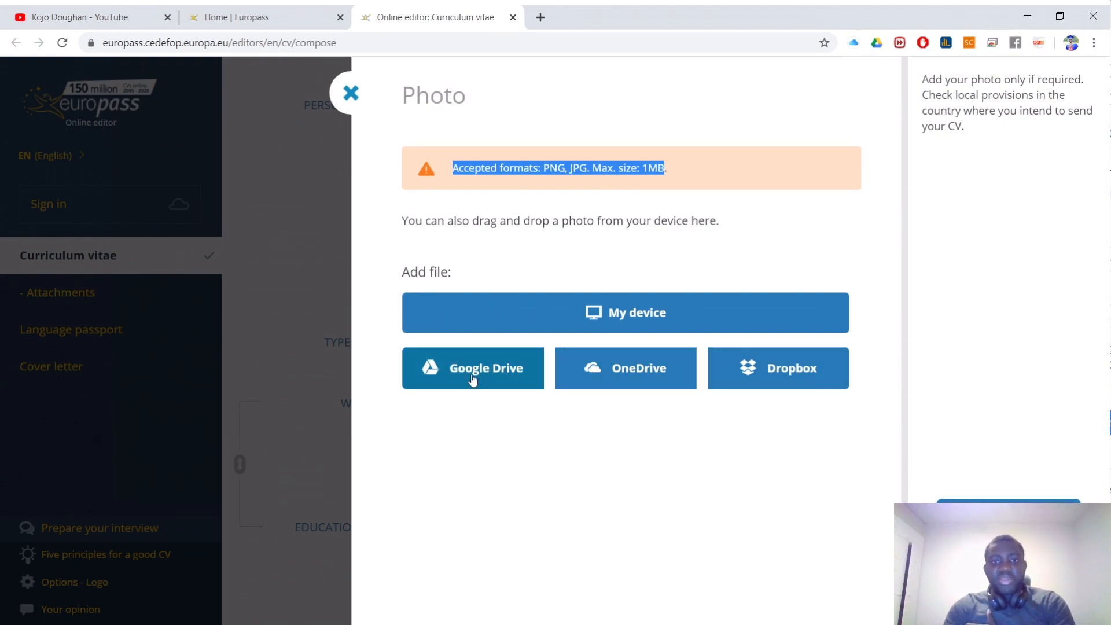
pyautogui.click(598, 317)
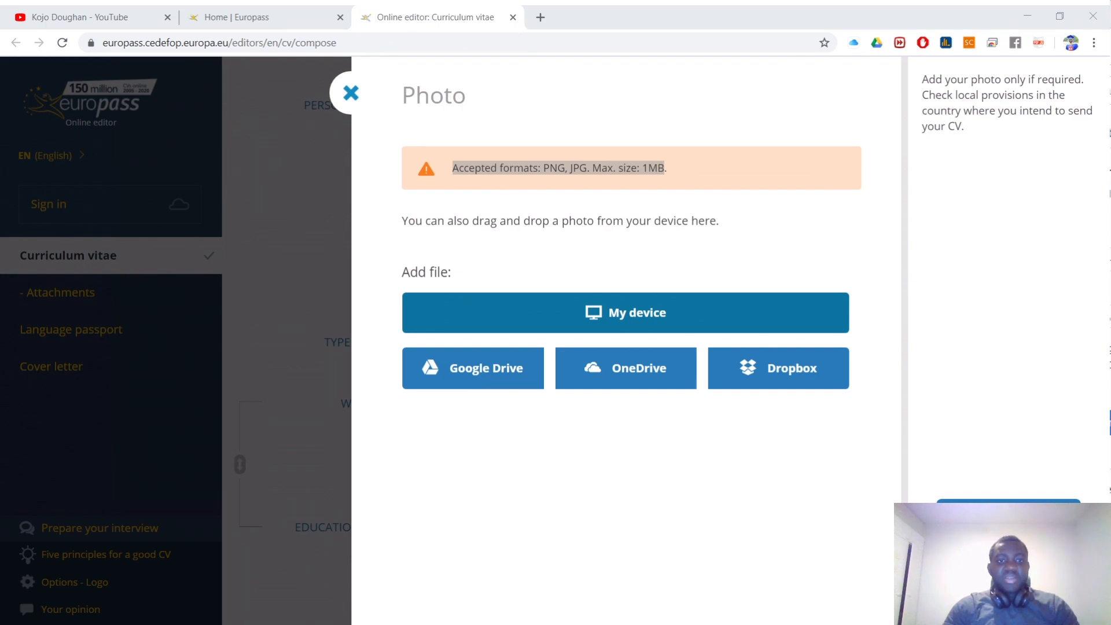
# Step: Load the portrait image file and fit the crop rectangle over the head and shoulders
pyautogui.doubleClick(143, 365)
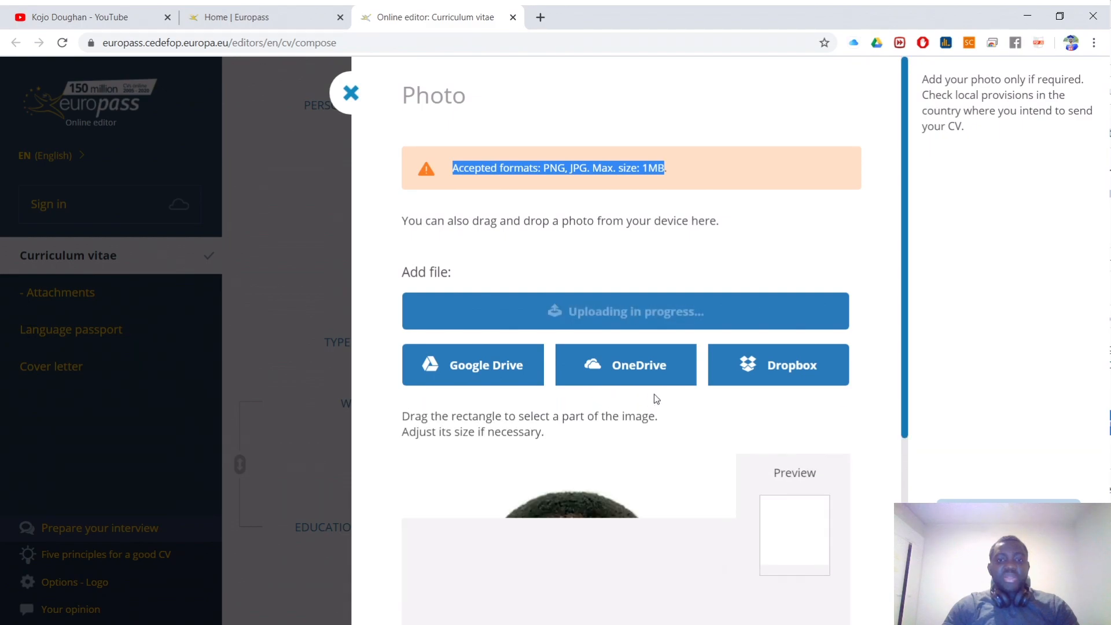
pyautogui.scroll(-5, 656, 391)
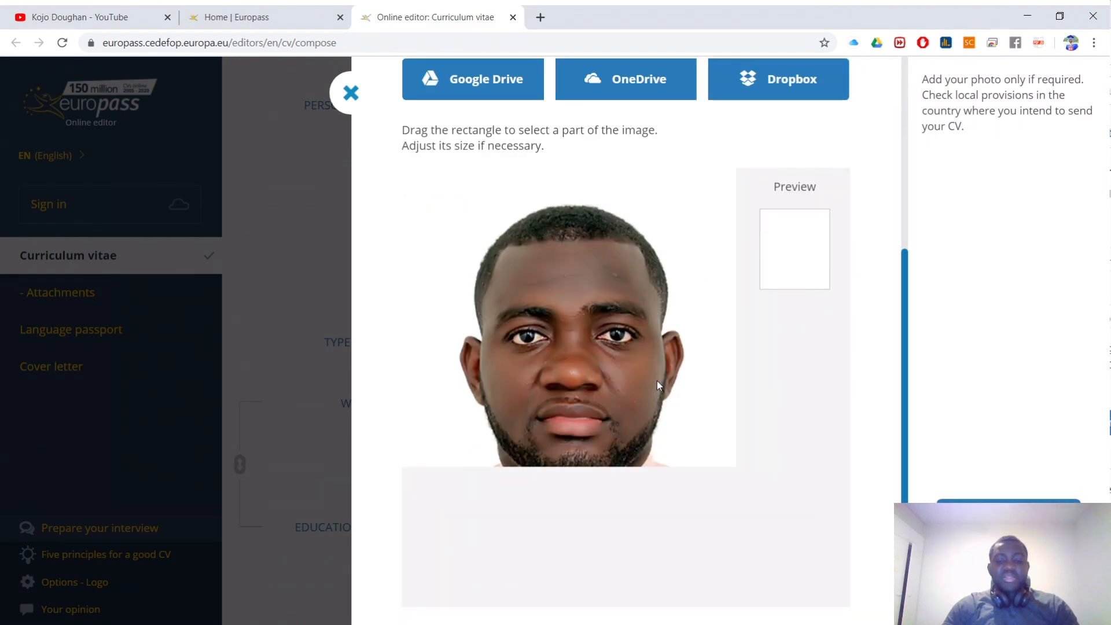
pyautogui.scroll(-2, 608, 416)
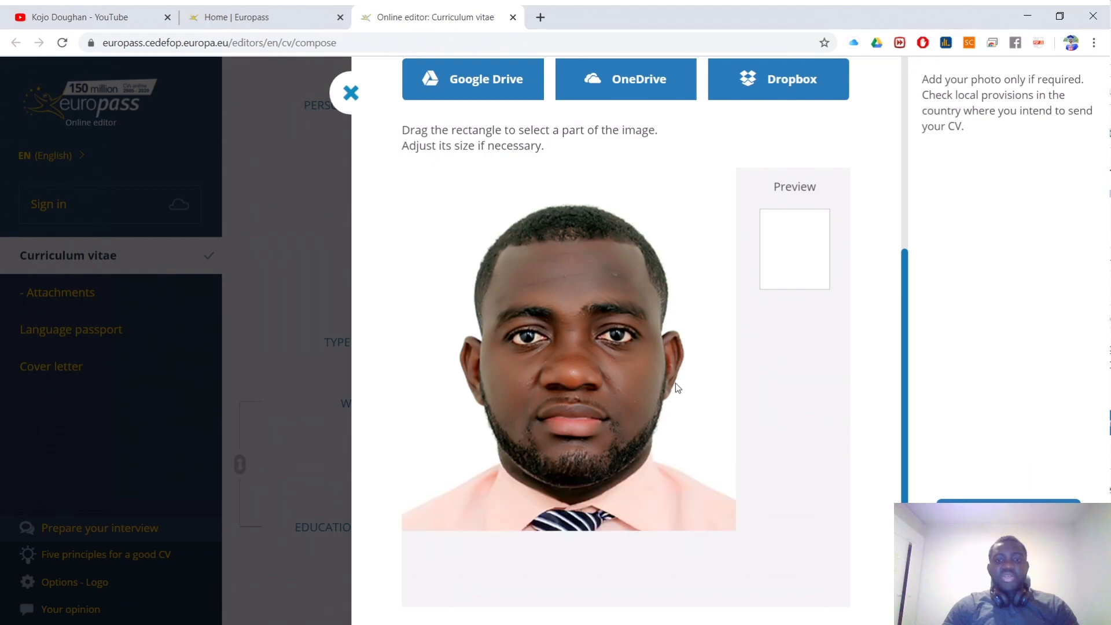
pyautogui.scroll(-3, 674, 376)
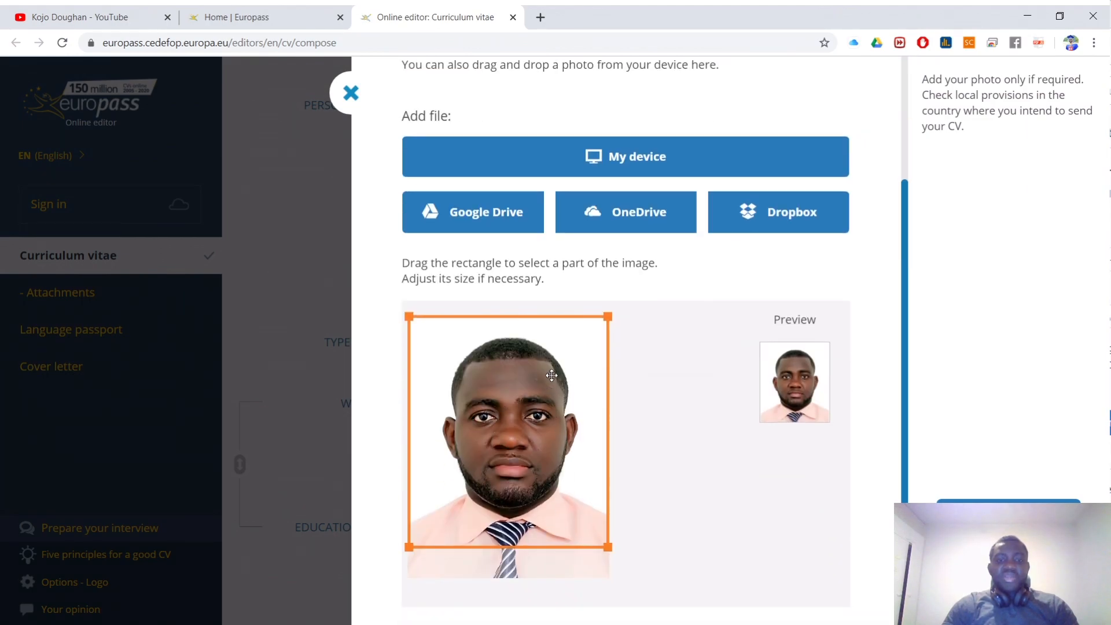
pyautogui.moveTo(497, 324); pyautogui.dragTo(556, 376)
pyautogui.moveTo(496, 477); pyautogui.dragTo(531, 431)
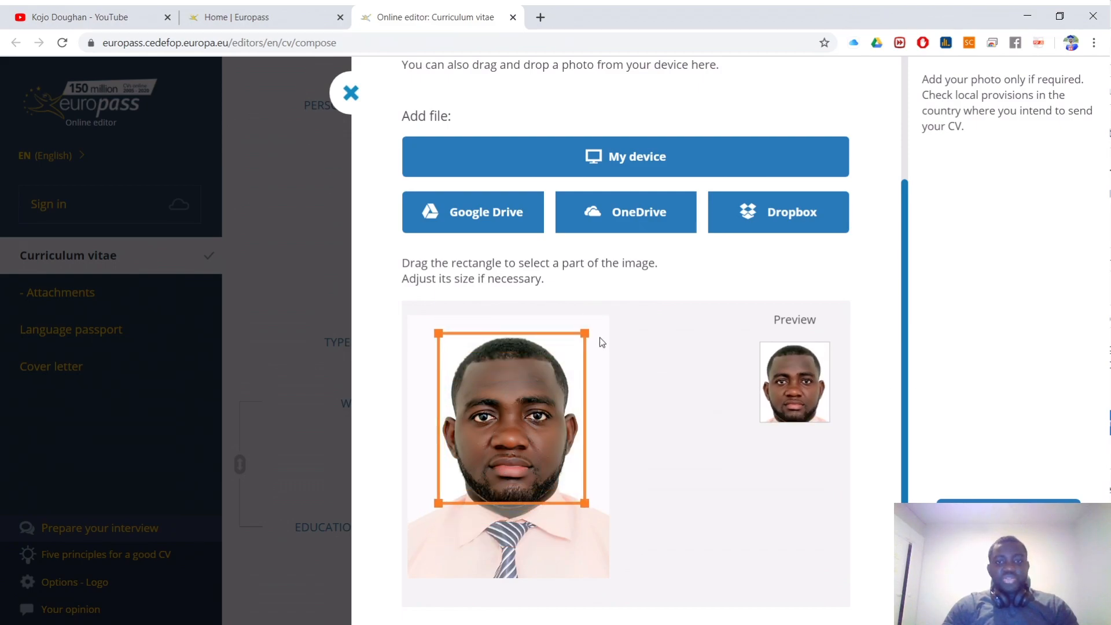
pyautogui.moveTo(581, 336); pyautogui.dragTo(601, 318)
pyautogui.moveTo(532, 384); pyautogui.dragTo(502, 457)
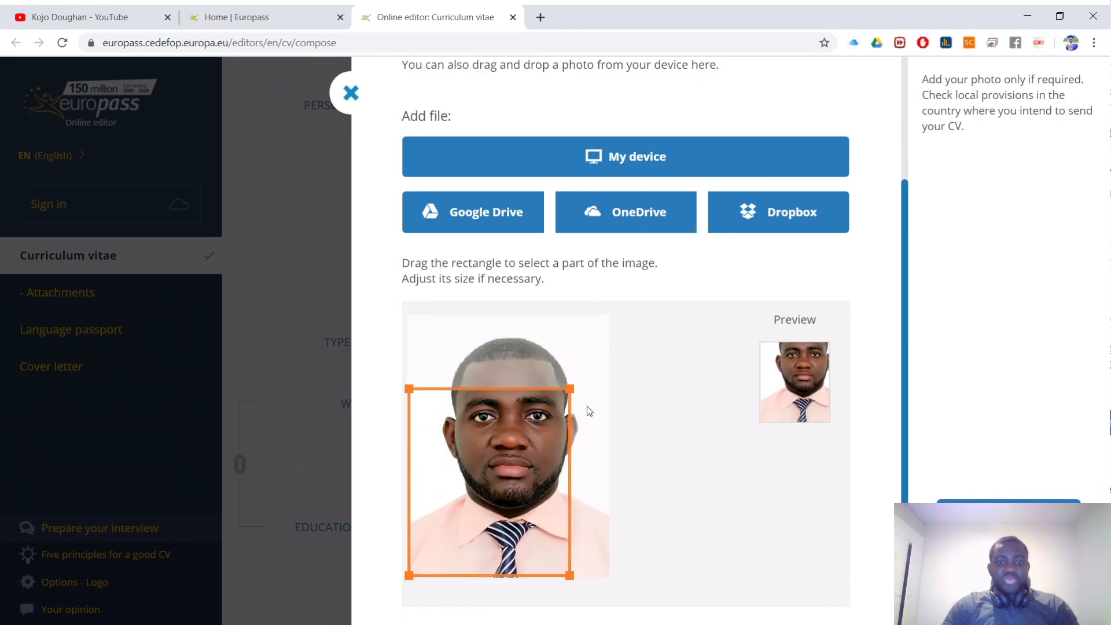
pyautogui.moveTo(575, 396); pyautogui.dragTo(620, 312)
pyautogui.moveTo(541, 398); pyautogui.dragTo(518, 393)
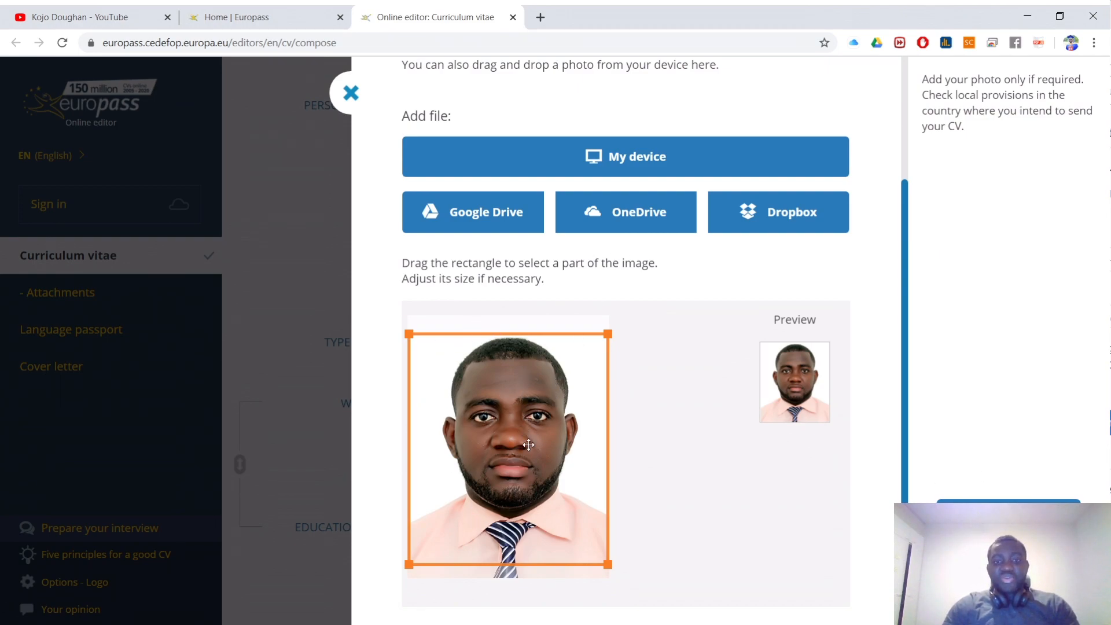
# Step: Save the cropped portrait photo into the CV's personal information section
pyautogui.click(1009, 517)
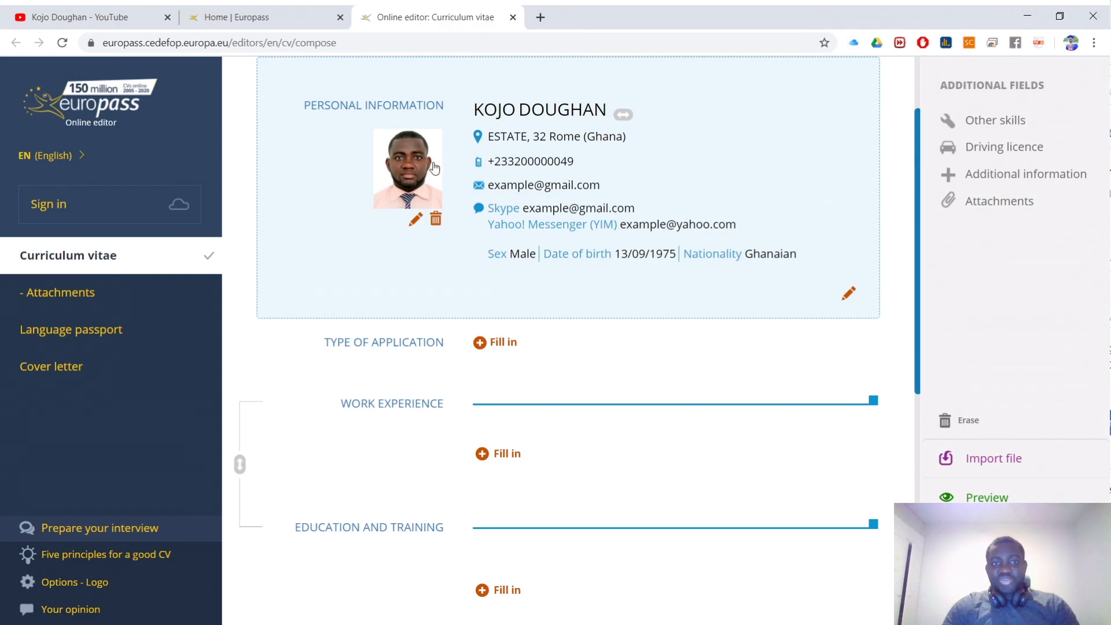
pyautogui.click(415, 221)
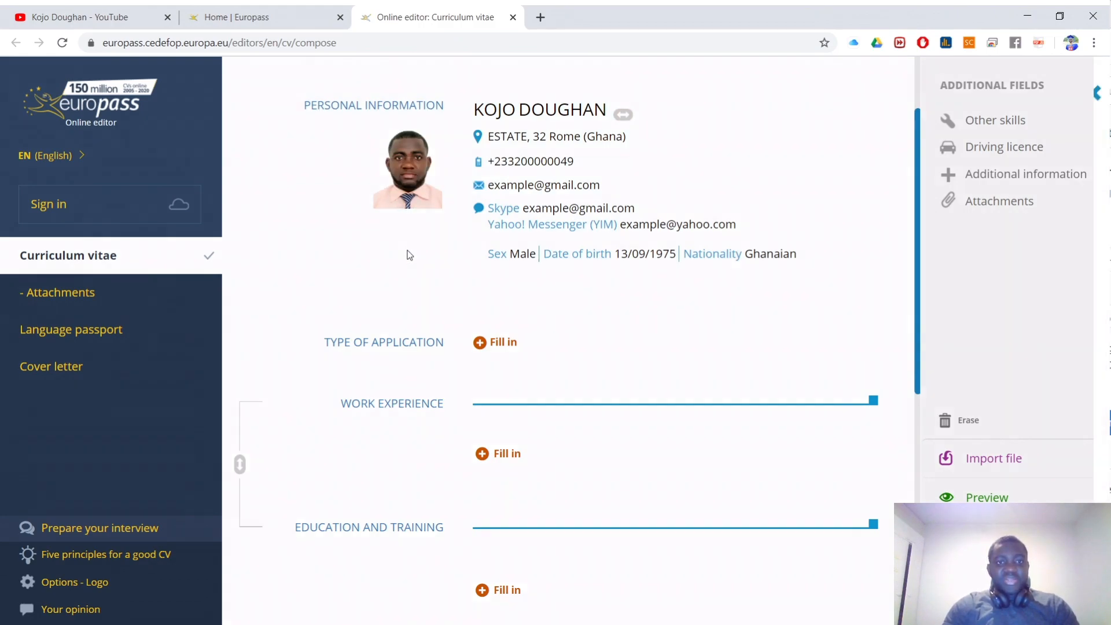
pyautogui.scroll(-3, 540, 392)
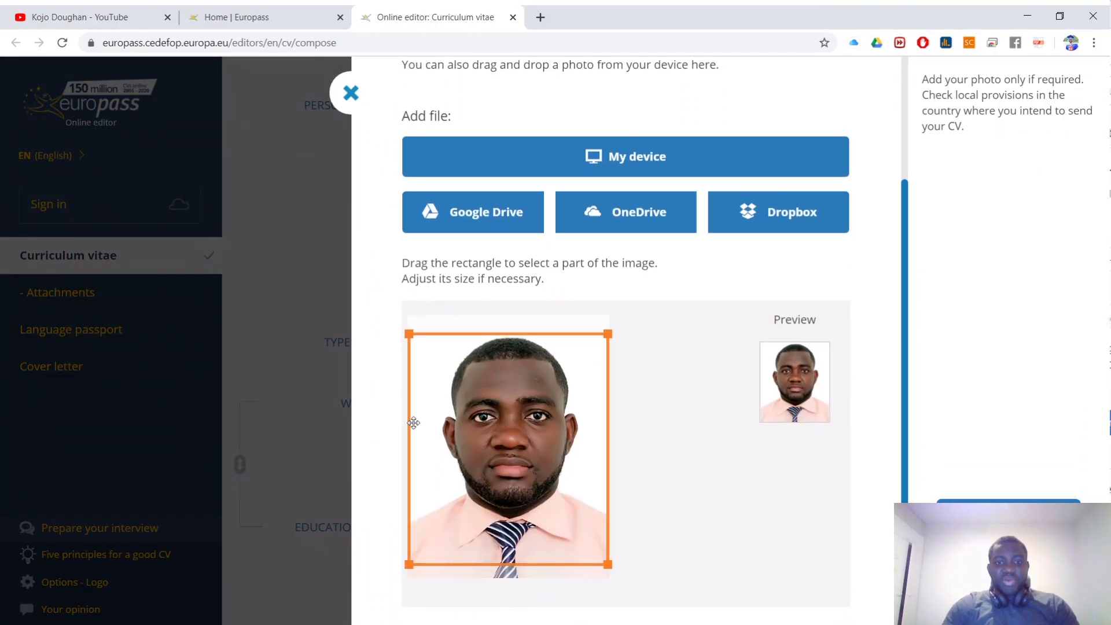
pyautogui.scroll(3, 585, 390)
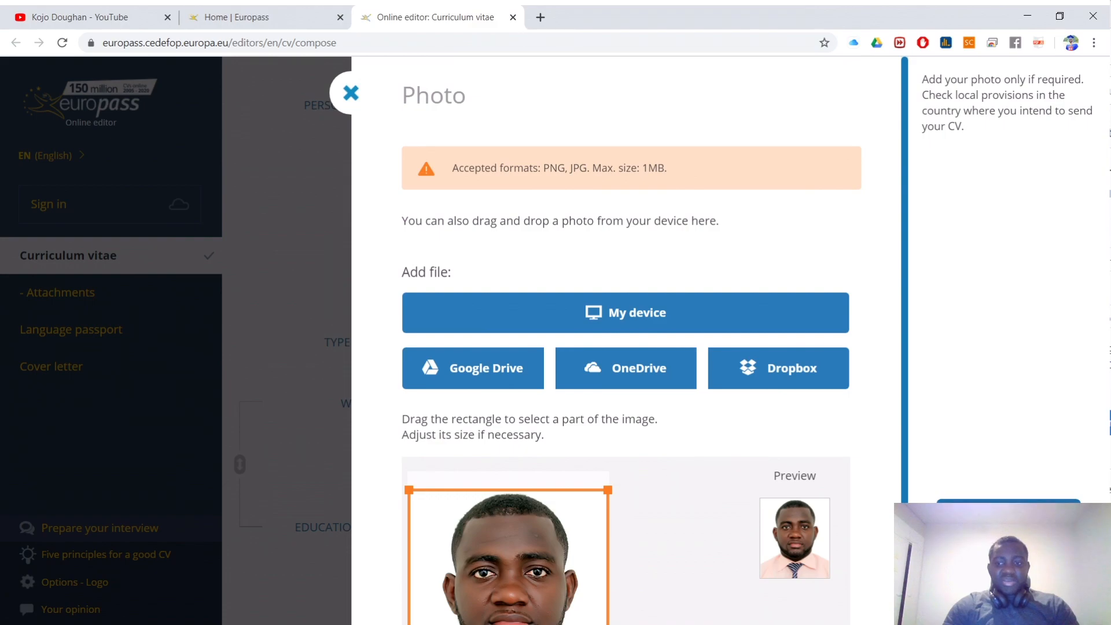
pyautogui.click(1009, 518)
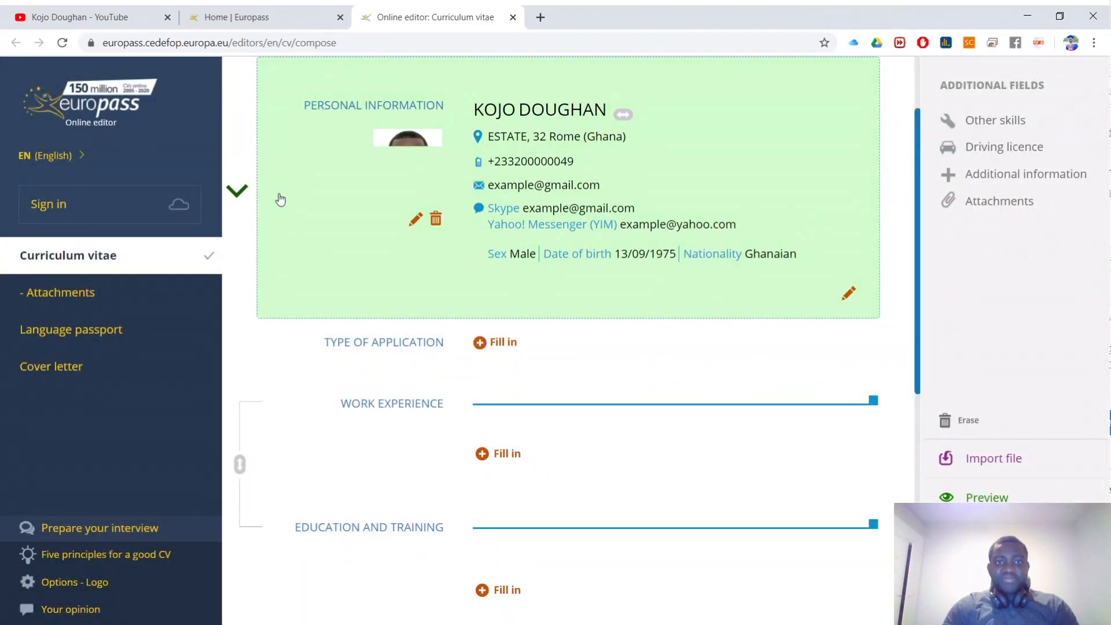
pyautogui.scroll(-3, 441, 164)
pyautogui.scroll(5, 446, 161)
pyautogui.scroll(-5, 440, 174)
pyautogui.scroll(5, 427, 186)
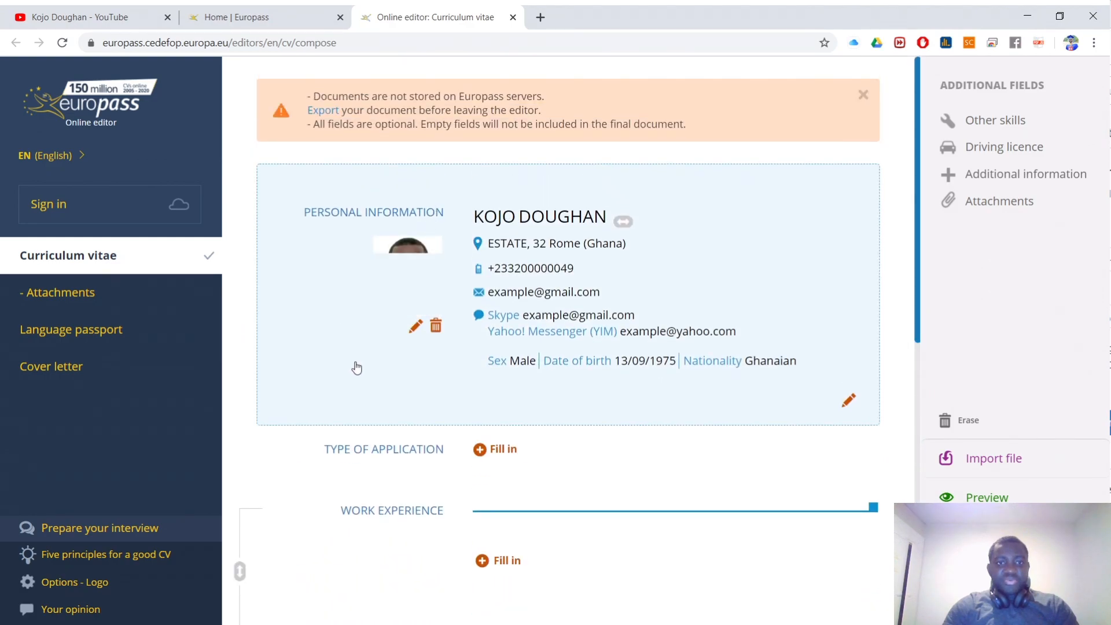
# Step: Reopen the personal information, save its details and close the photo upload panel
pyautogui.click(412, 290)
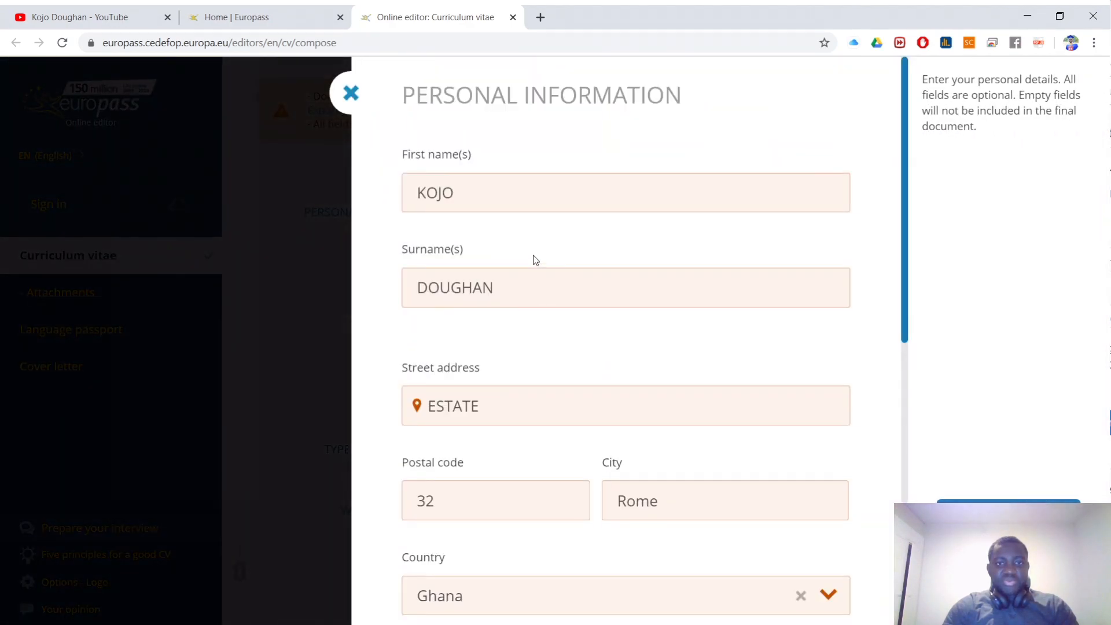
pyautogui.click(1009, 516)
pyautogui.click(372, 263)
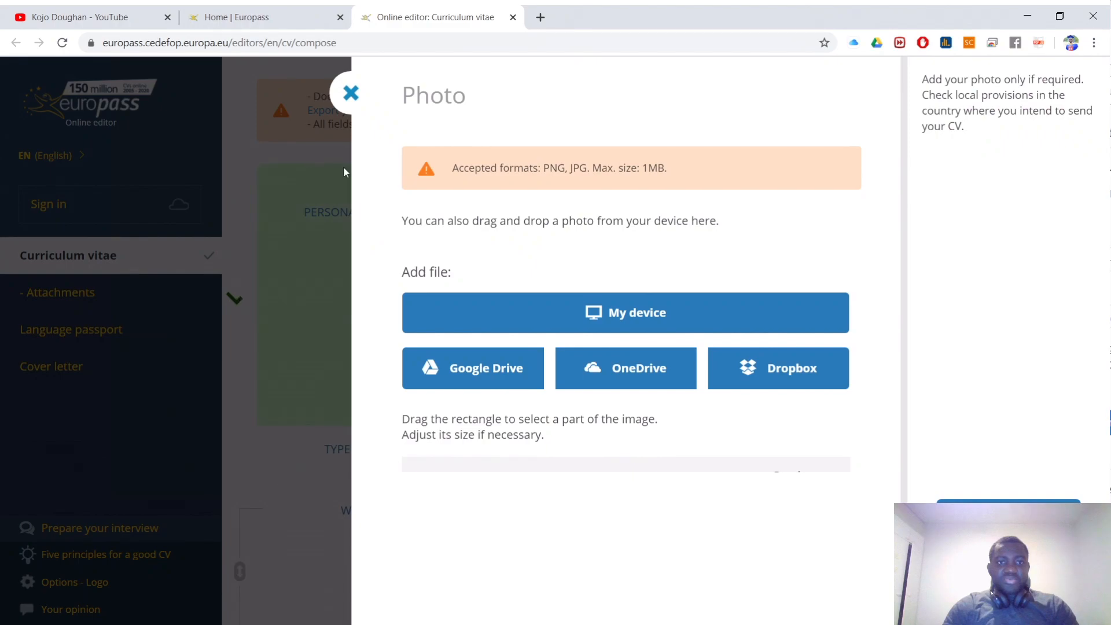
pyautogui.click(341, 105)
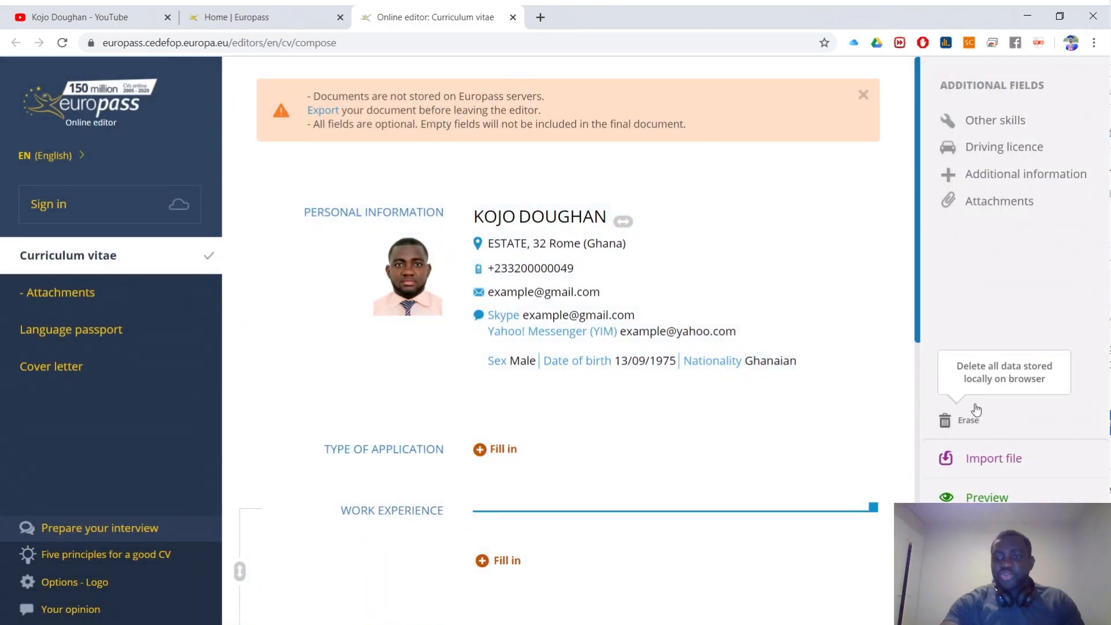
# Step: Check the CV in the PDF preview, then close the preview
pyautogui.click(972, 496)
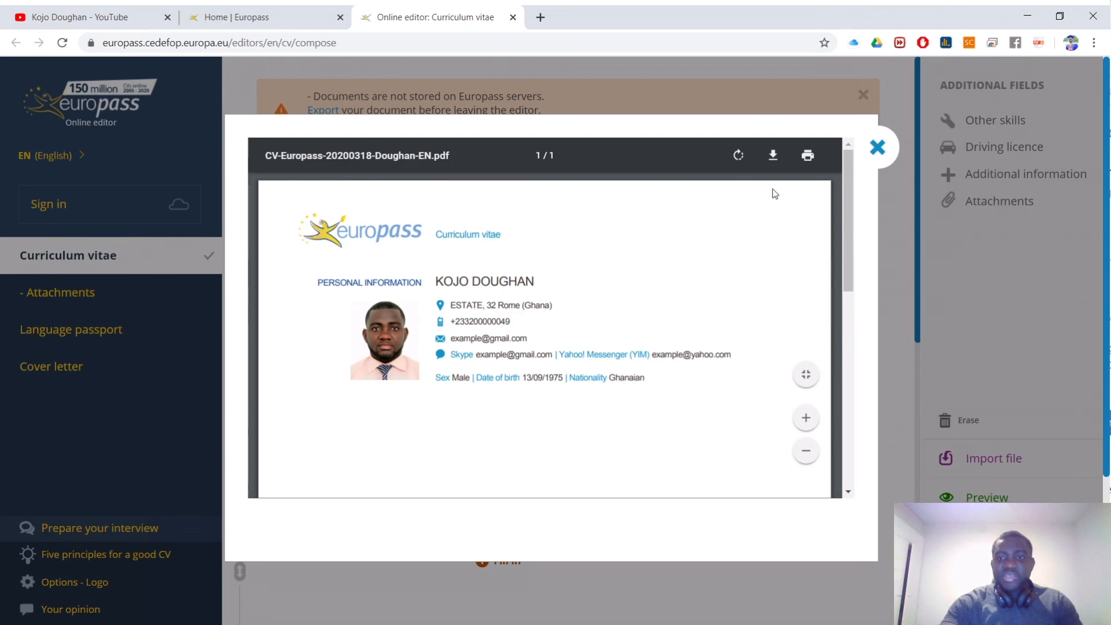
pyautogui.click(878, 149)
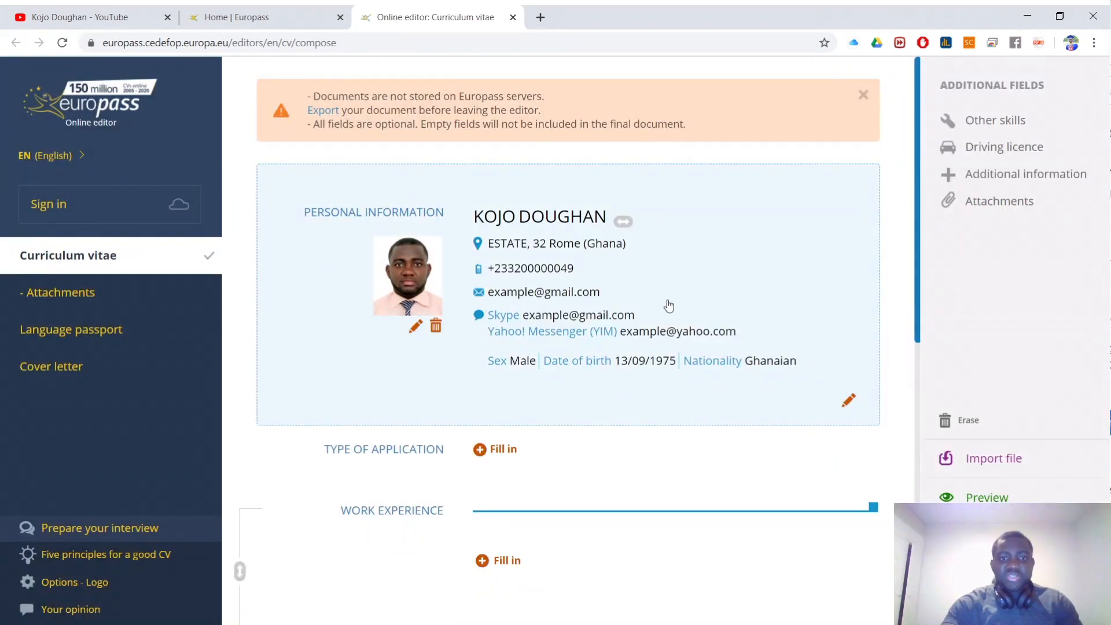
pyautogui.scroll(-1, 669, 306)
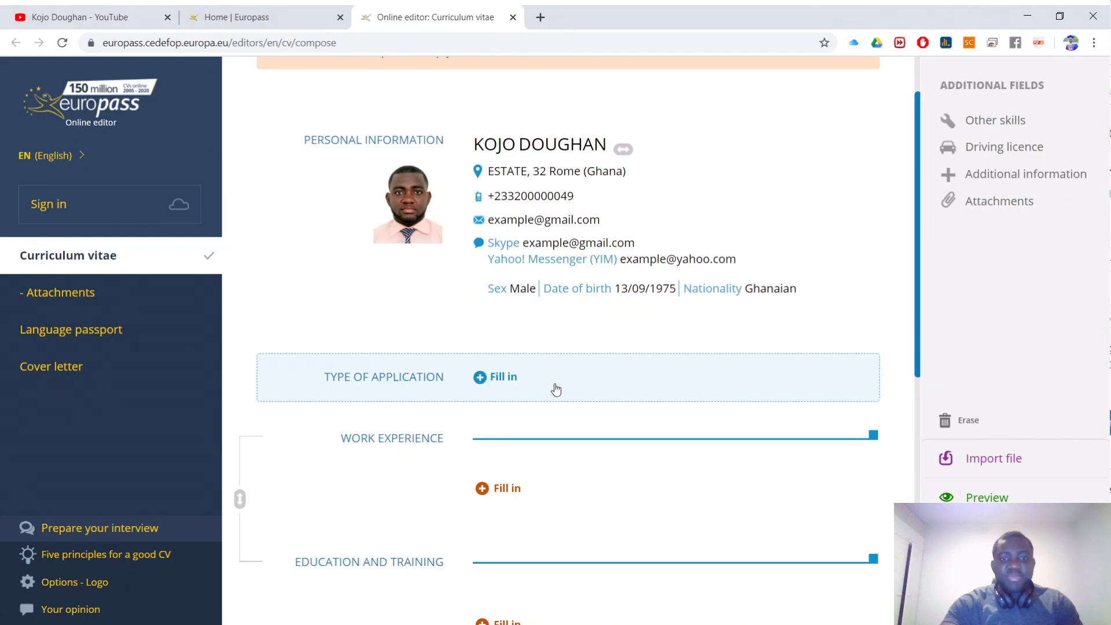
# Step: Save a type-of-application entry choosing STUDIES APPLIED FOR with the description BSC EDUCATION
pyautogui.click(567, 389)
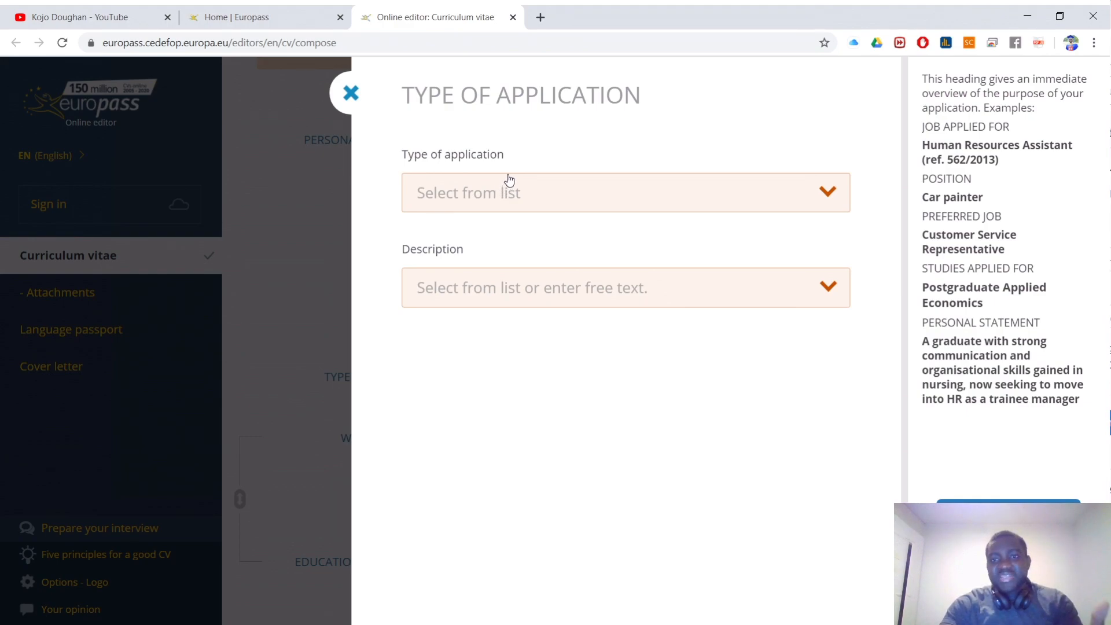
pyautogui.click(509, 181)
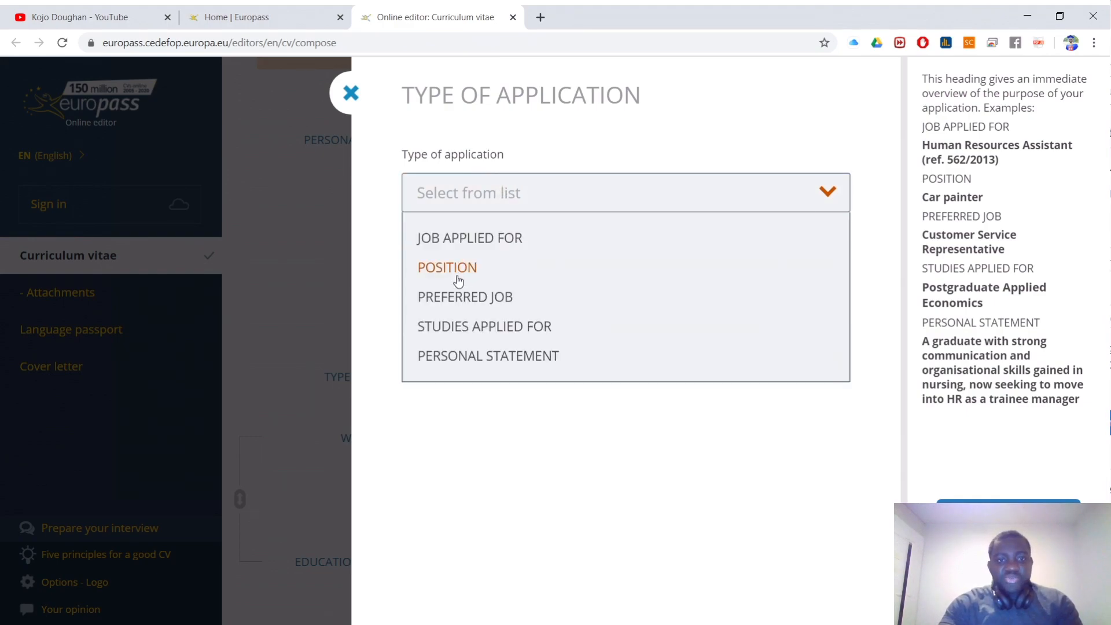
pyautogui.click(535, 339)
pyautogui.click(503, 294)
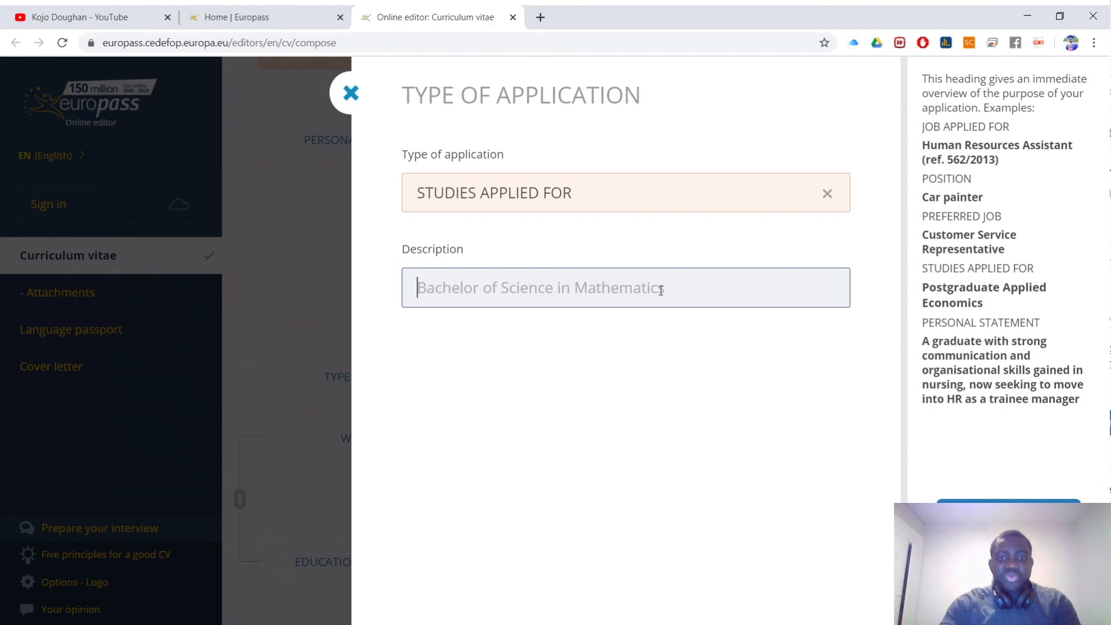
pyautogui.write('B')
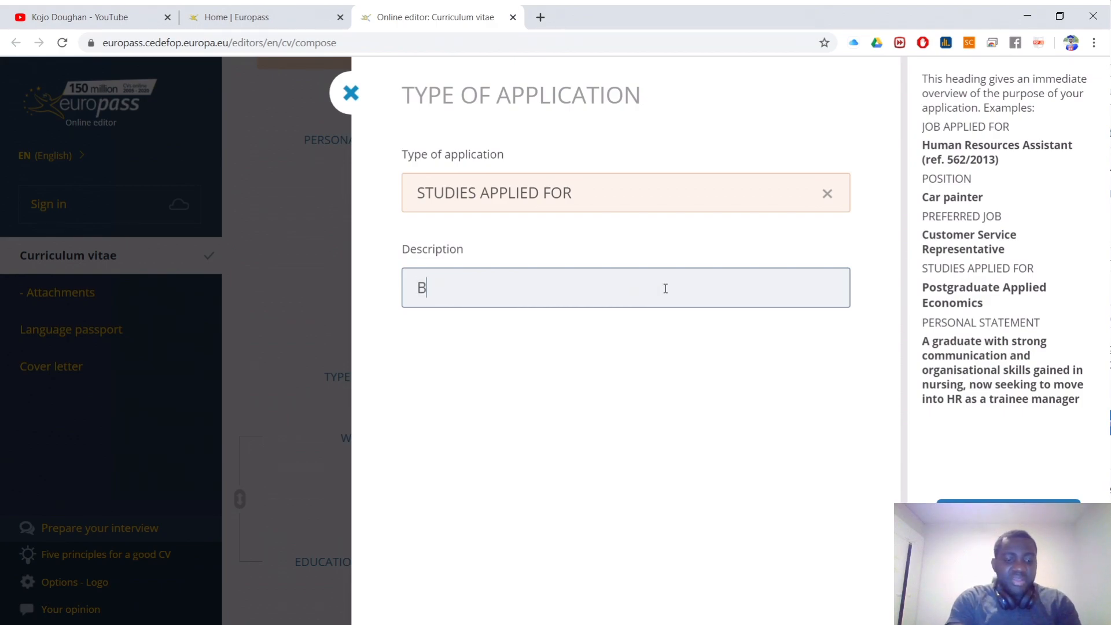
pyautogui.write('SC EDUCA')
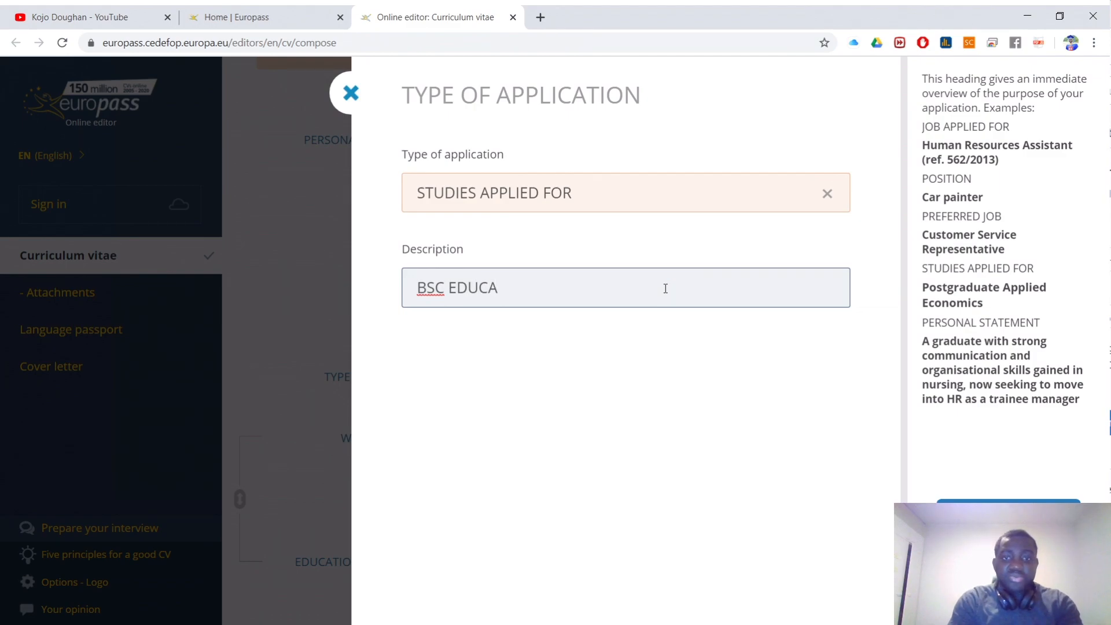
pyautogui.write('TION')
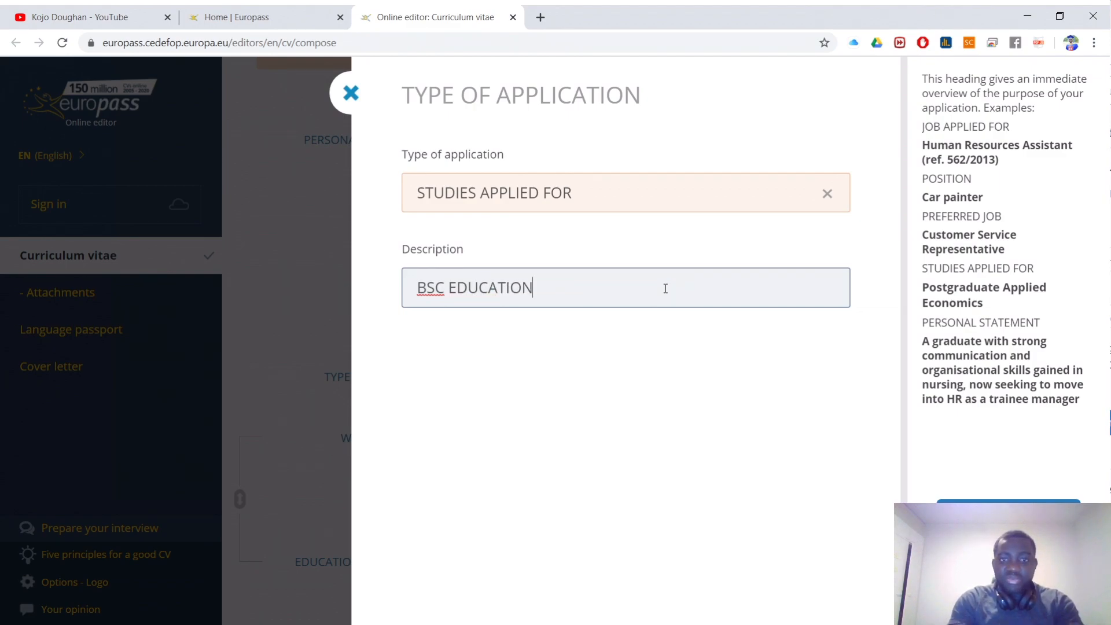
pyautogui.click(1008, 516)
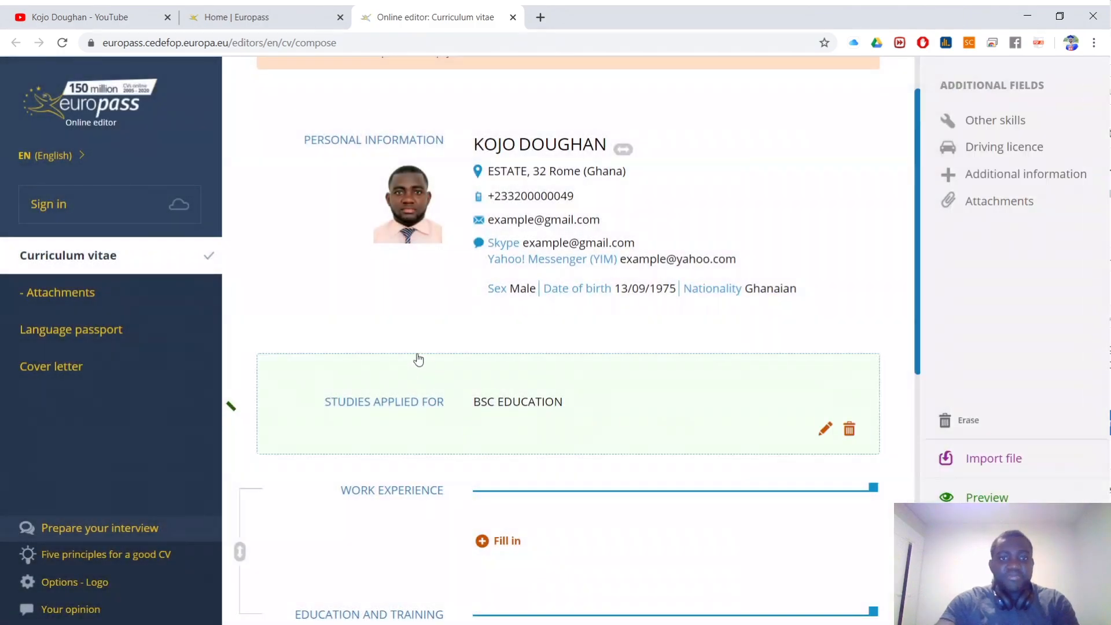
# Step: Change the heading to JOB APPLIED FOR and clear the suggested 3D animator description
pyautogui.scroll(-1, 360, 403)
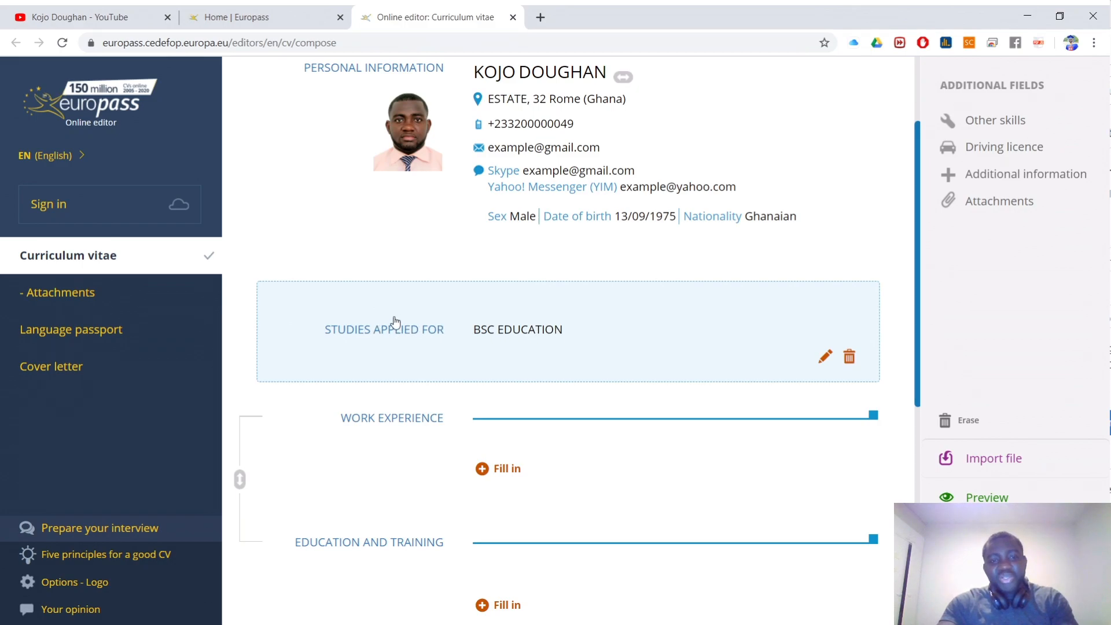
pyautogui.click(443, 326)
pyautogui.click(567, 194)
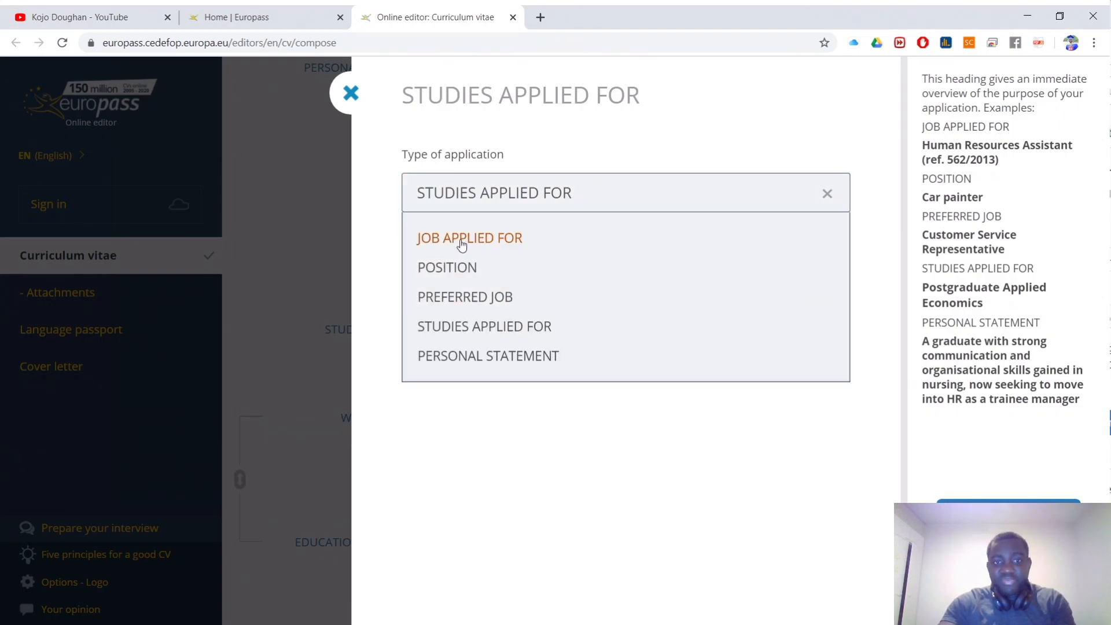
pyautogui.click(462, 244)
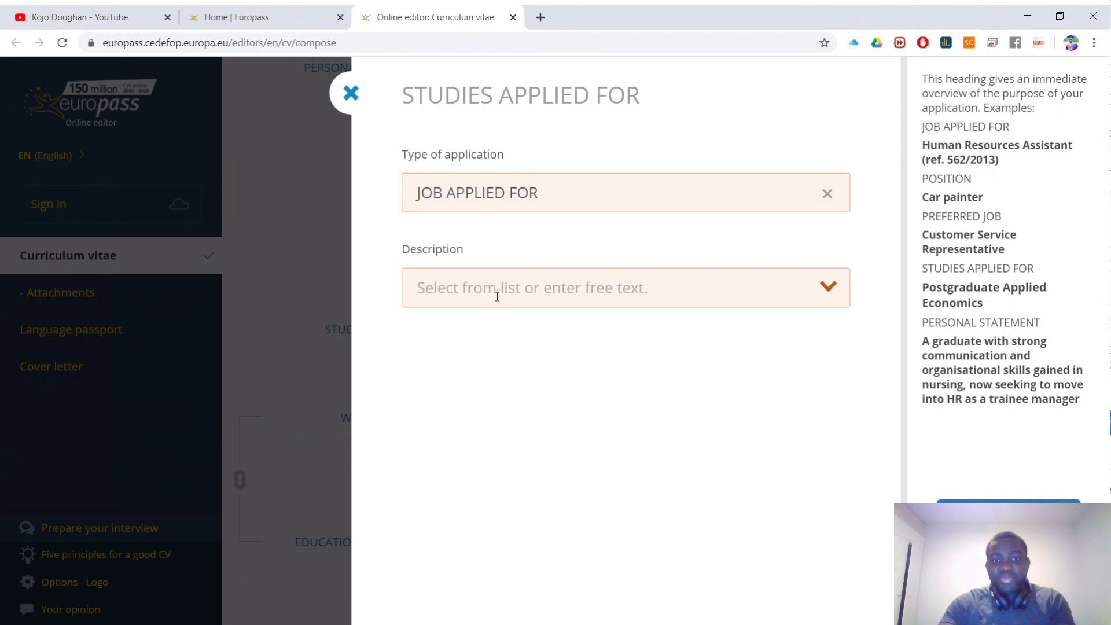
pyautogui.click(497, 296)
pyautogui.click(485, 331)
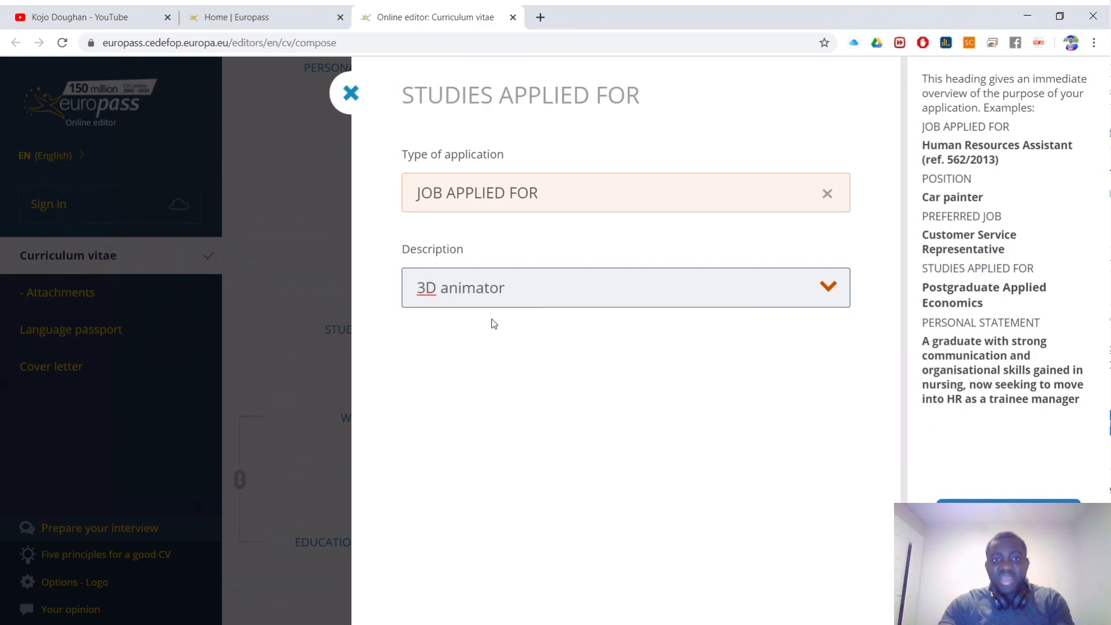
pyautogui.moveTo(637, 297); pyautogui.dragTo(423, 262)
pyautogui.press('BackSpace')
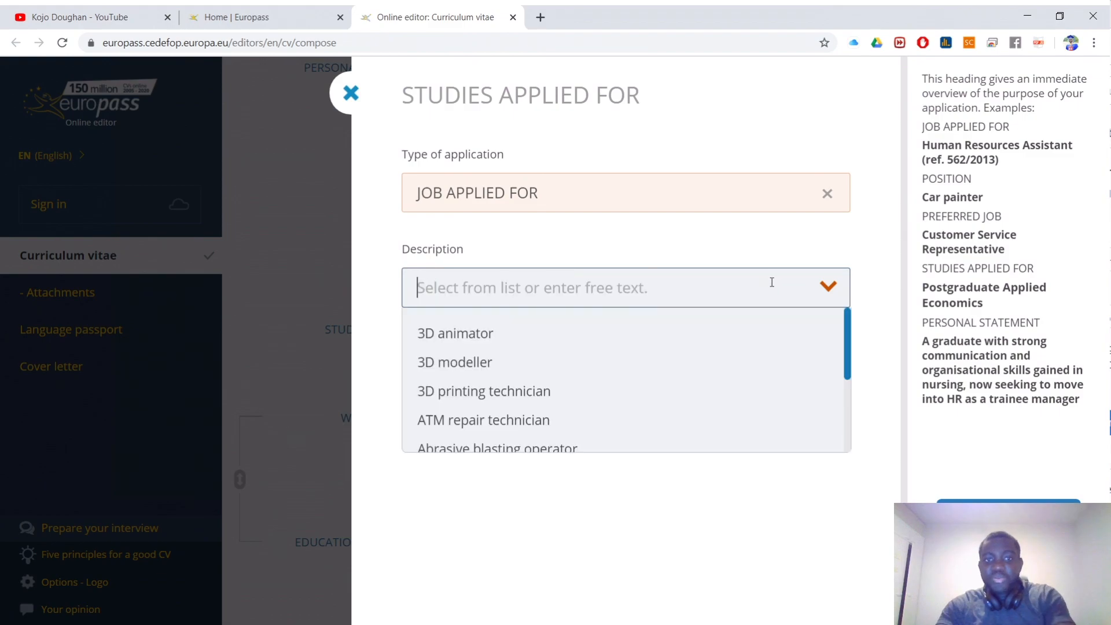
# Step: Enter TEACHER as the job description, save the entry, and reopen it
pyautogui.scroll(-10, 665, 387)
pyautogui.scroll(1, 636, 384)
pyautogui.scroll(-2, 631, 382)
pyautogui.scroll(4, 628, 380)
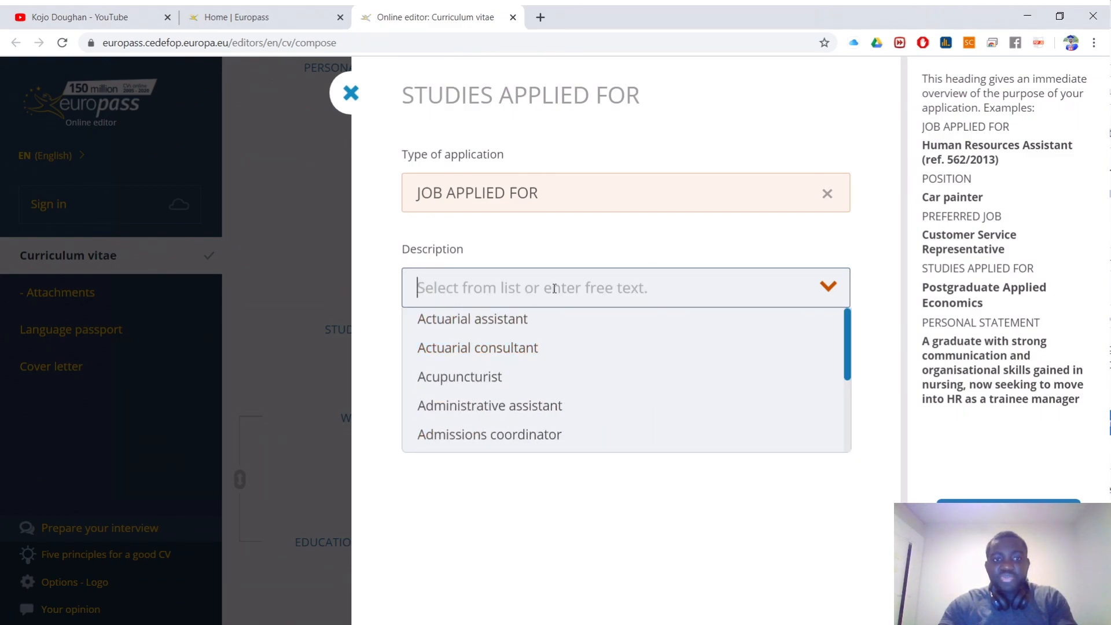
pyautogui.write('SH')
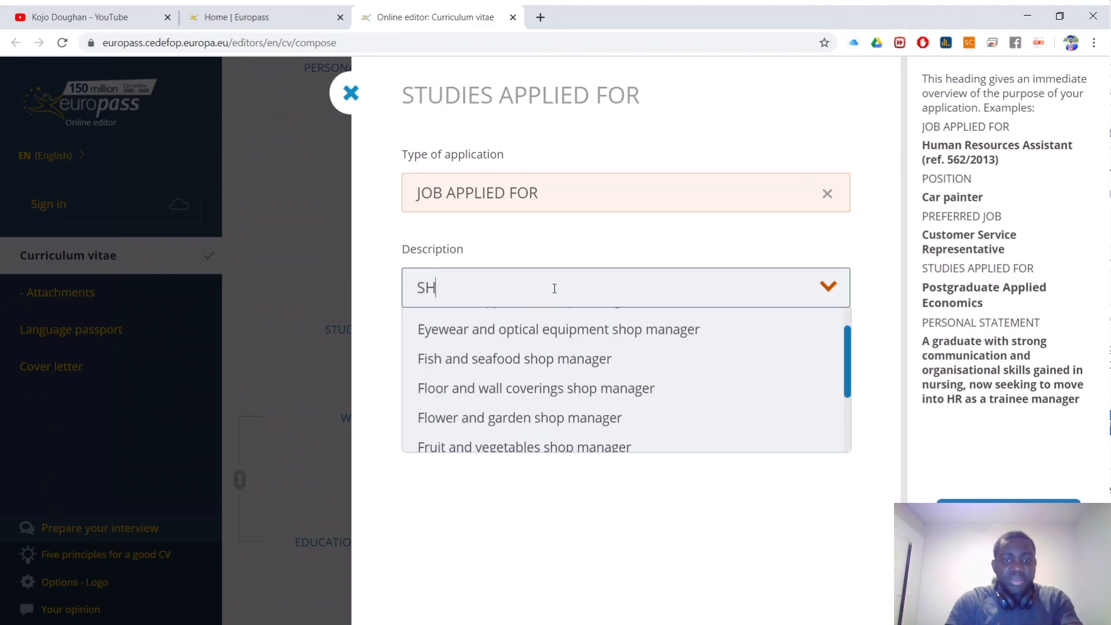
pyautogui.press('BackSpace')
pyautogui.press('BackSpace')
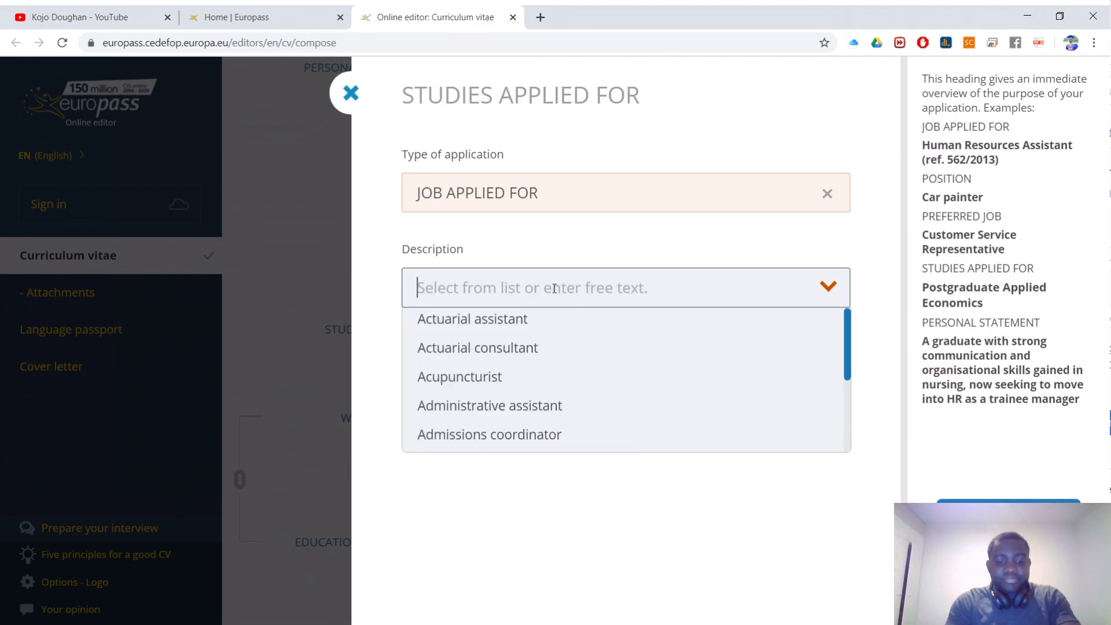
pyautogui.write('TEACHER')
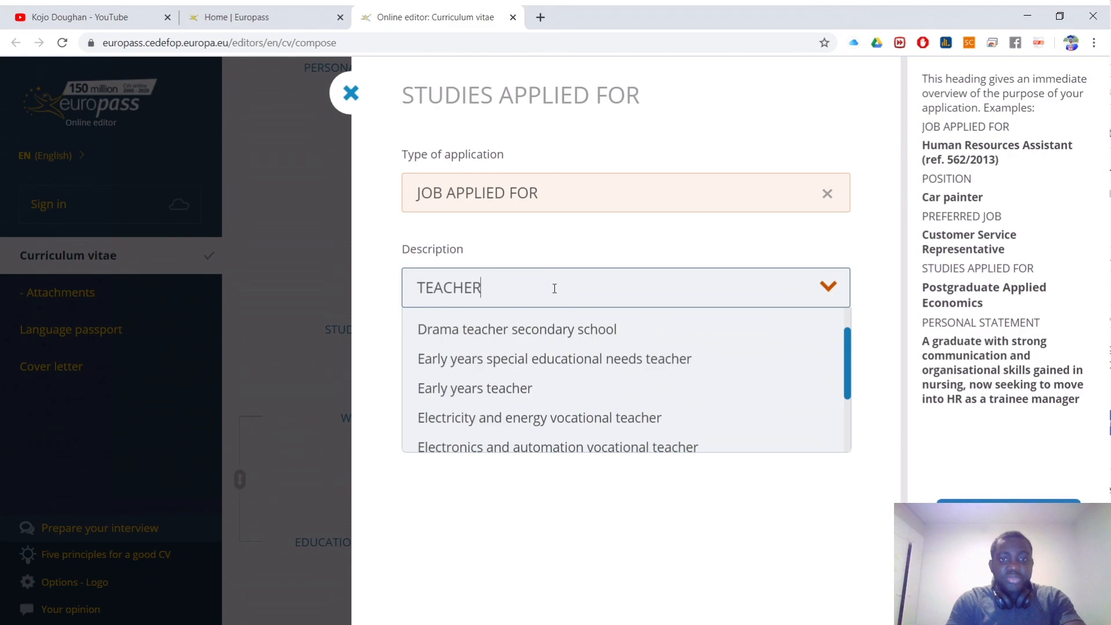
pyautogui.press('Return')
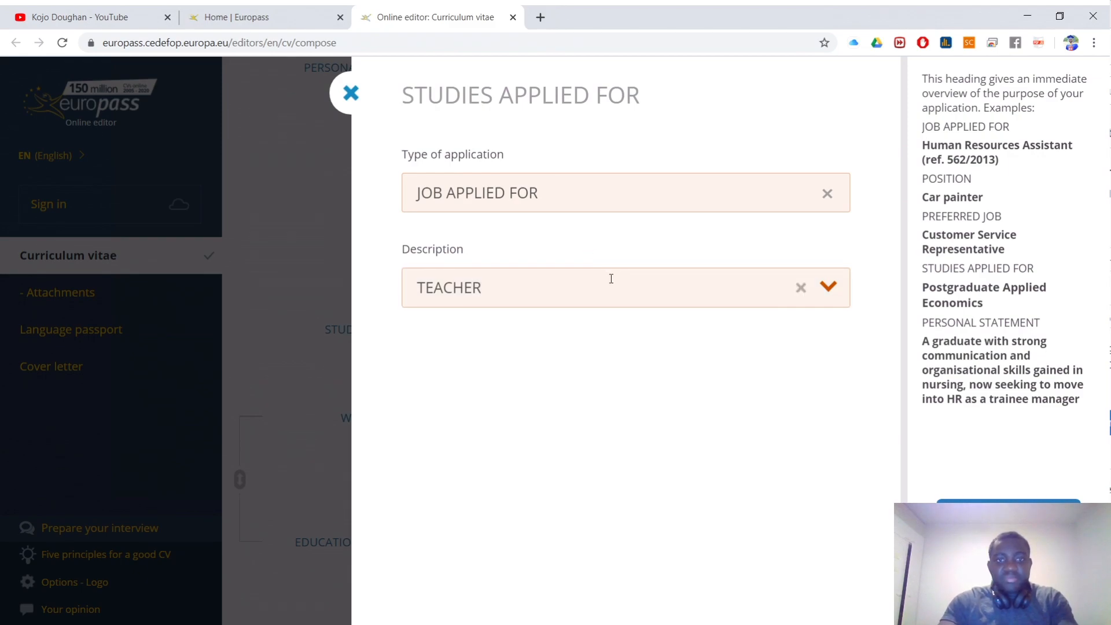
pyautogui.press('Return')
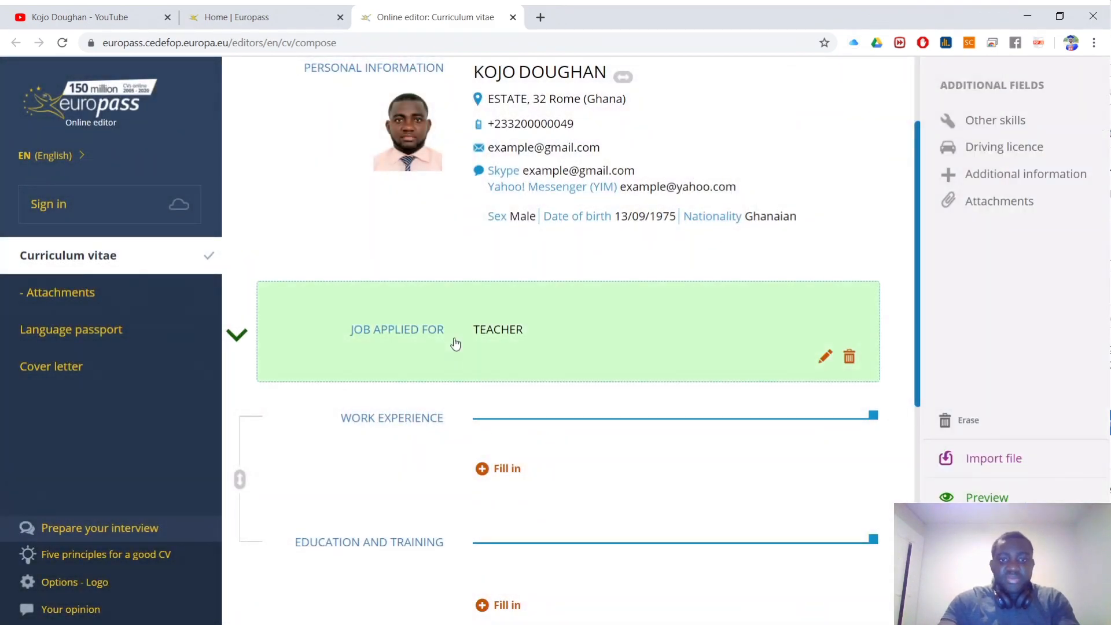
pyautogui.click(502, 334)
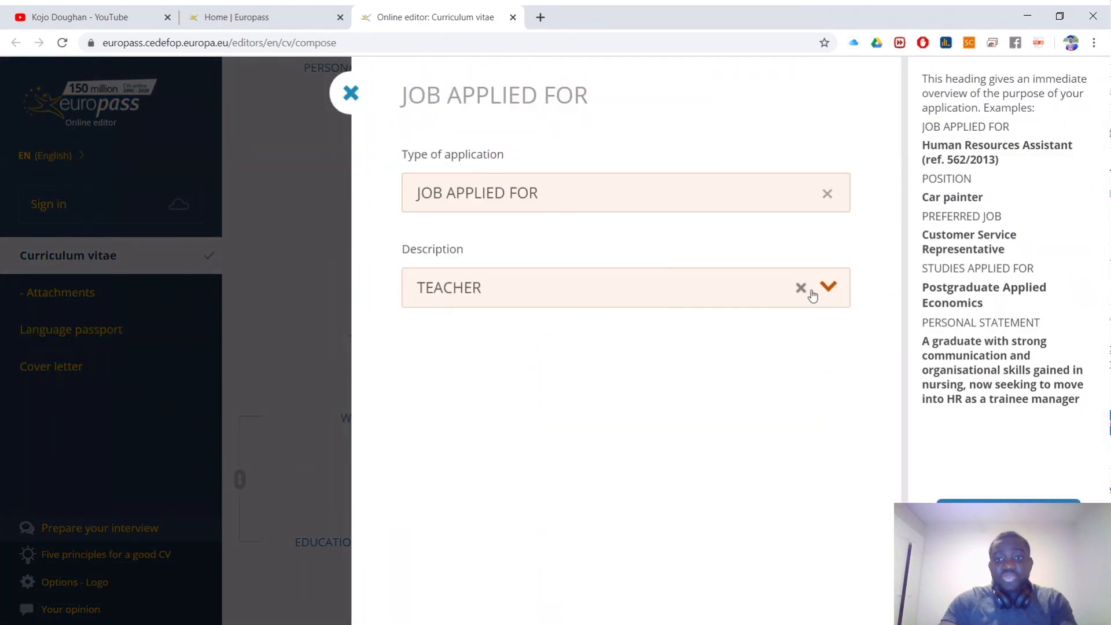
# Step: Switch the heading to PERSONAL STATEMENT and paste in the statement paragraph
pyautogui.click(828, 193)
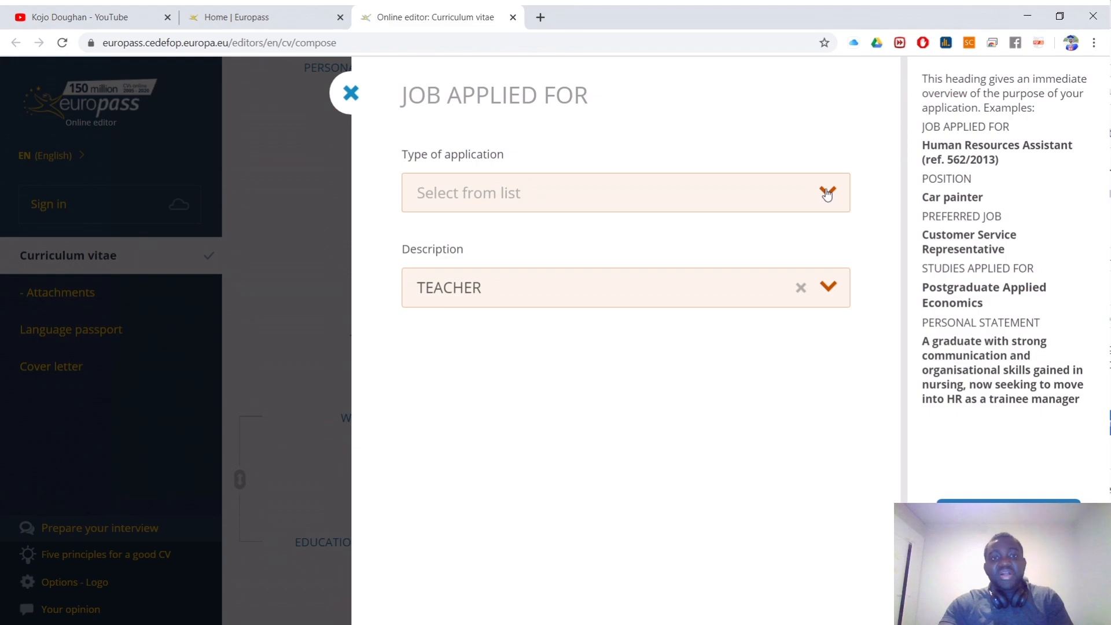
pyautogui.click(798, 290)
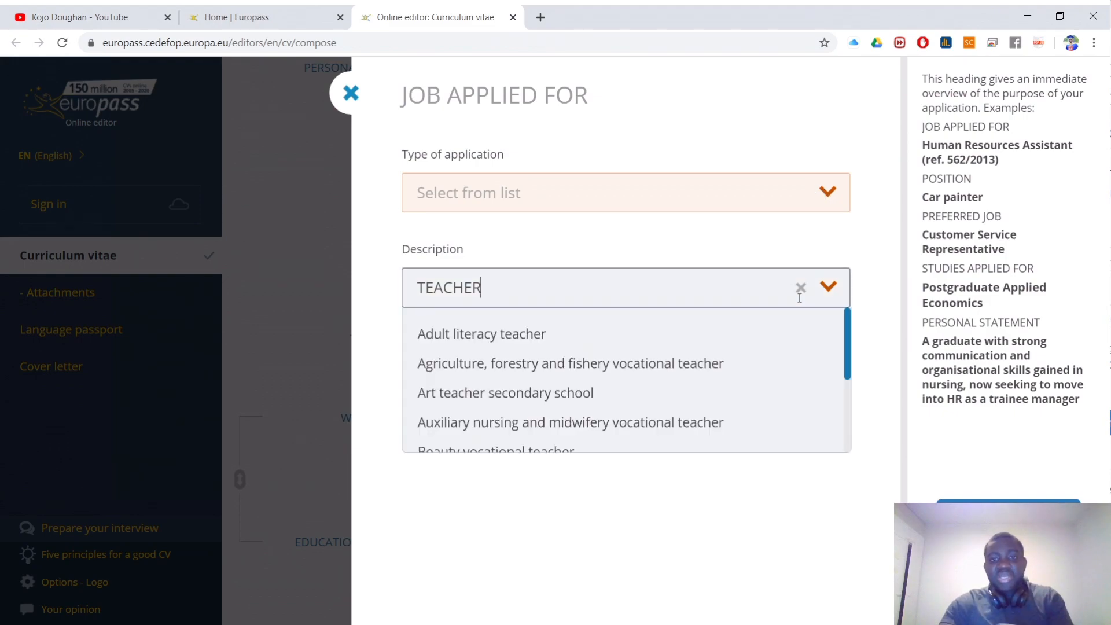
pyautogui.click(821, 199)
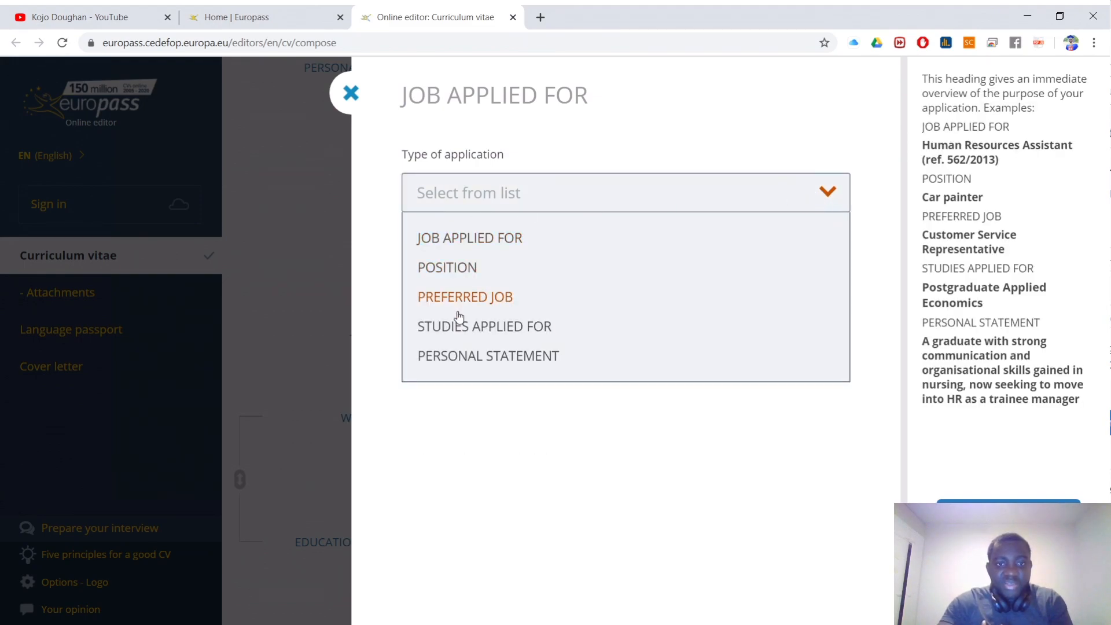
pyautogui.click(473, 362)
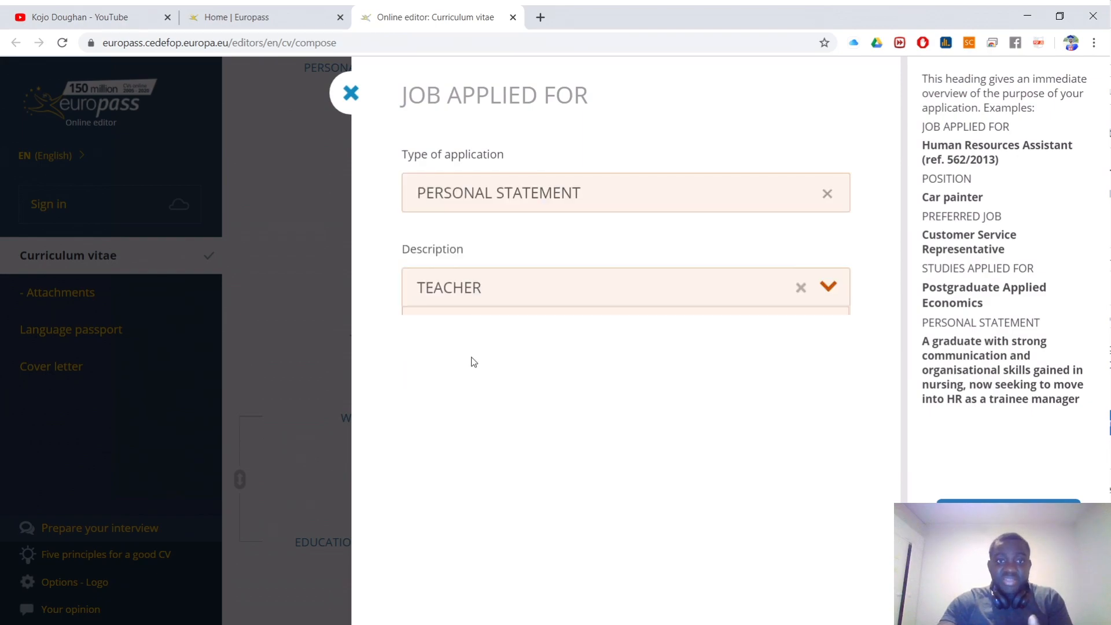
pyautogui.click(469, 340)
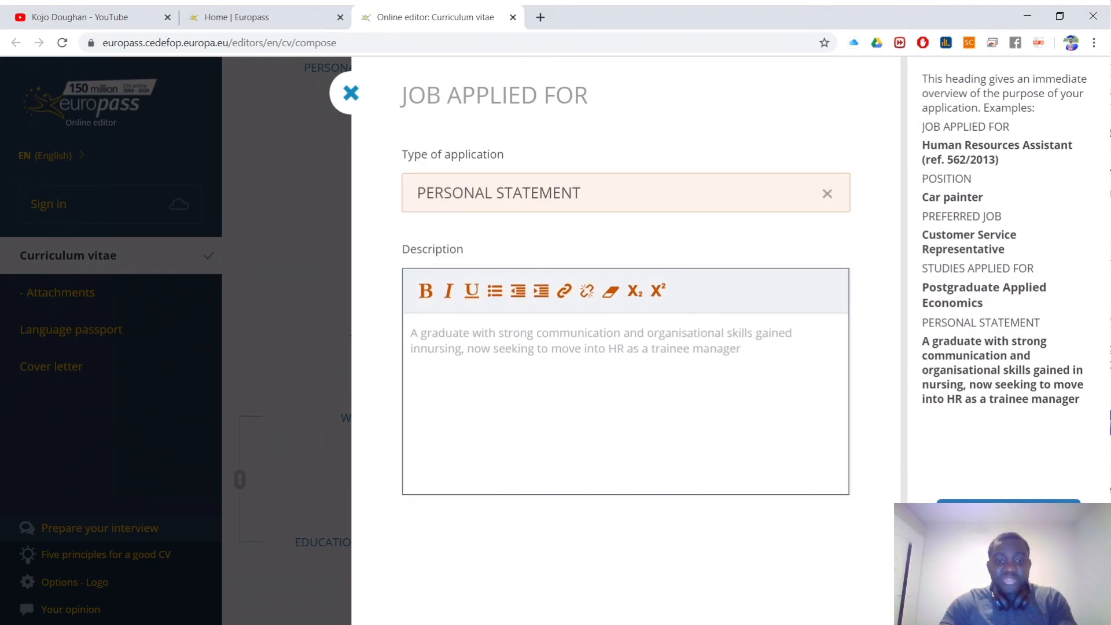
pyautogui.click(397, 615)
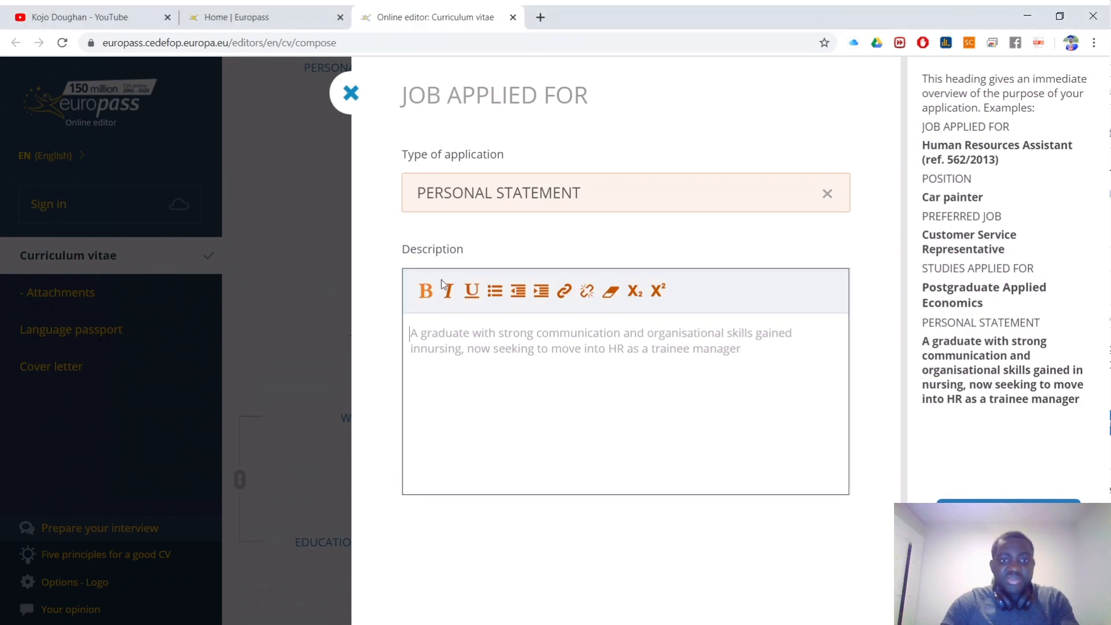
pyautogui.click(483, 378)
pyautogui.write('WHATEVER WHATEVER WHATEVER SEEKING EXPERIENCE OPPORTUNITY WITH AN INSTITUTION THAT TO GROWTH AND INCREASING UTILIZE MY EXTENSIVE RESPONSIBILITY AN OPPORTUNITY OFFERS.')
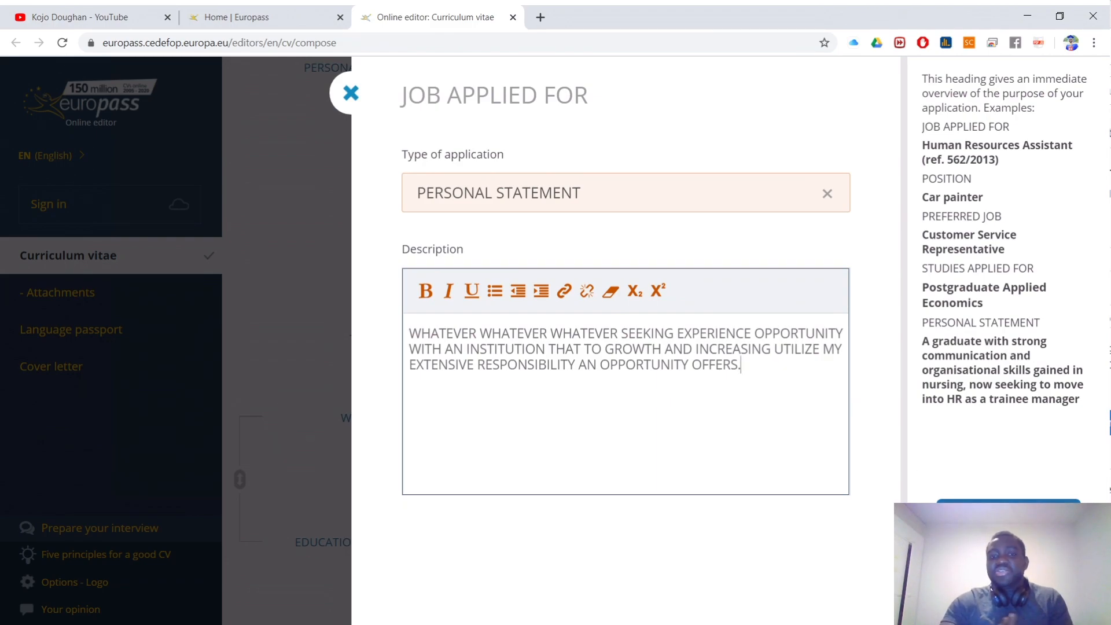
pyautogui.click(1009, 517)
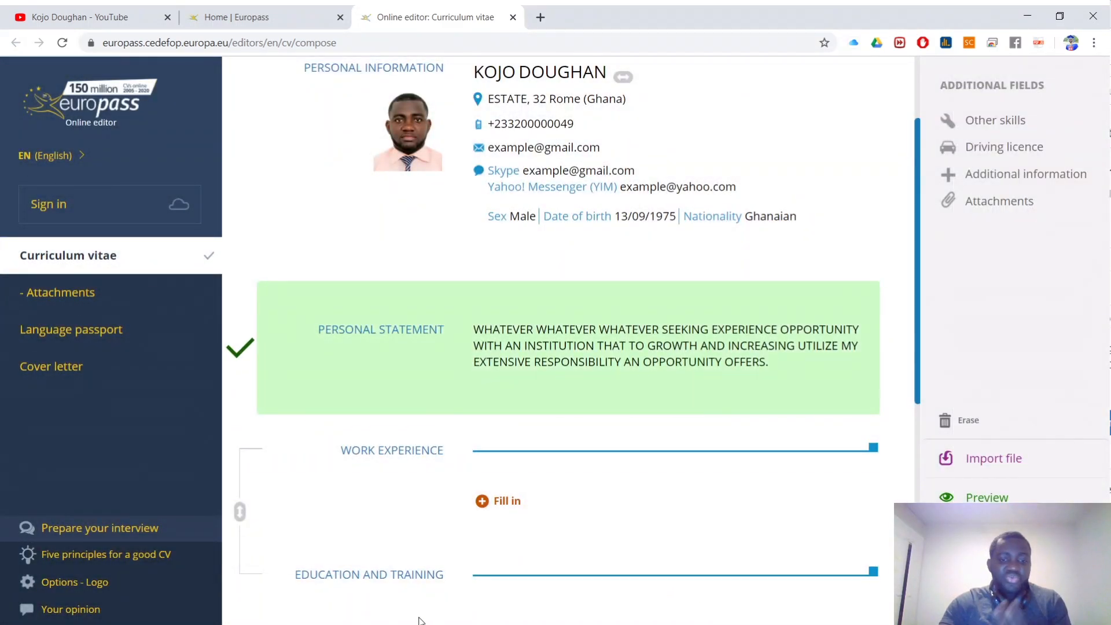
pyautogui.click(364, 624)
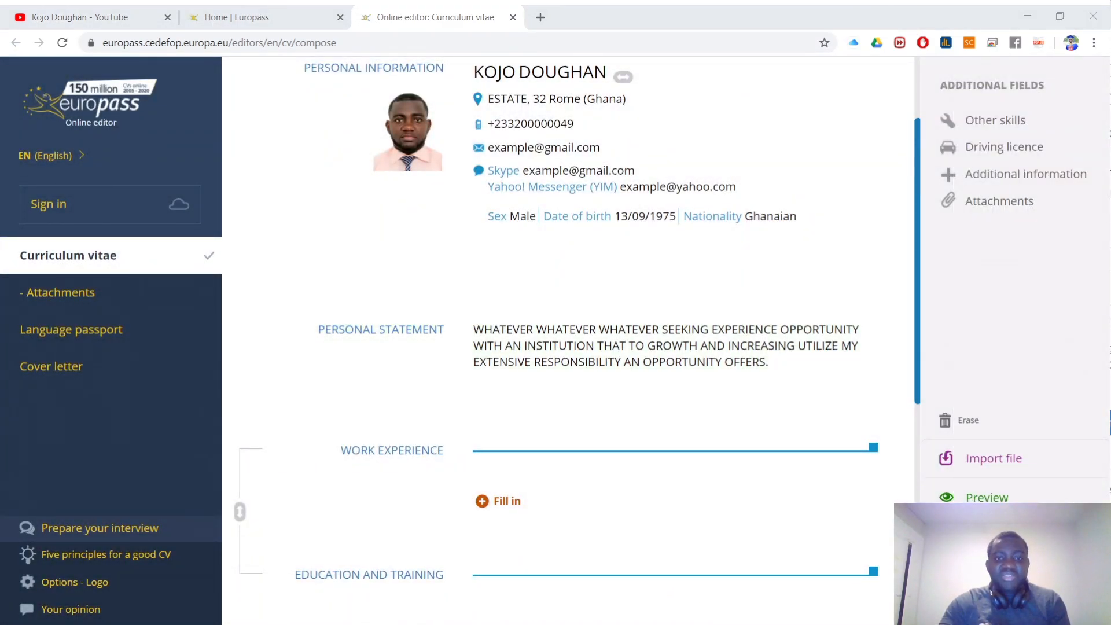
pyautogui.click(366, 618)
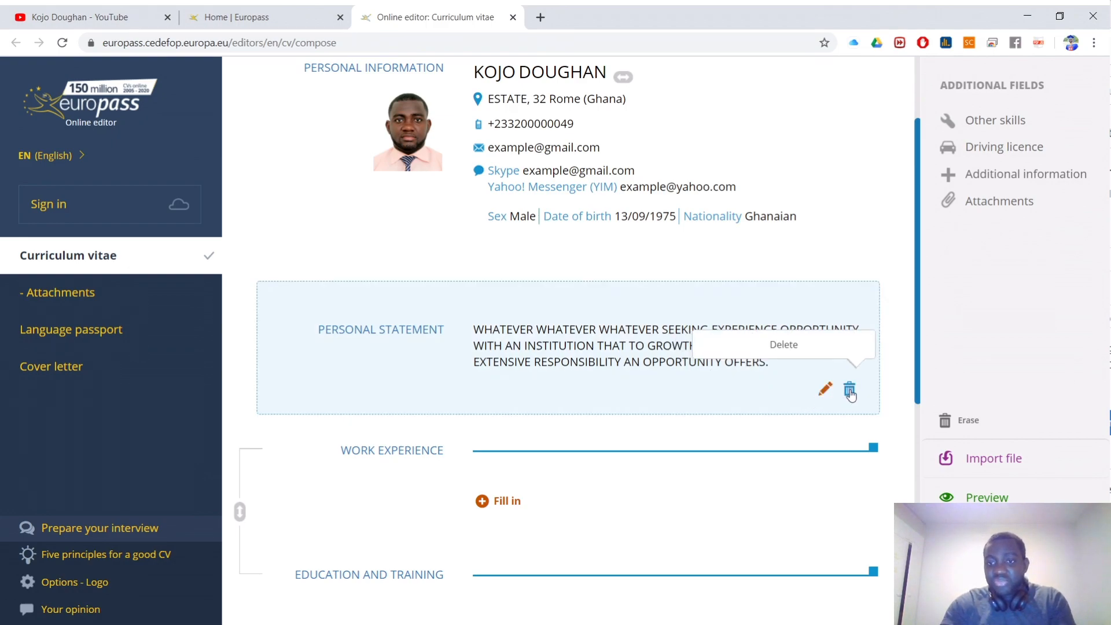
# Step: Open the Work Experience entry form, then close it again
pyautogui.scroll(-1, 762, 377)
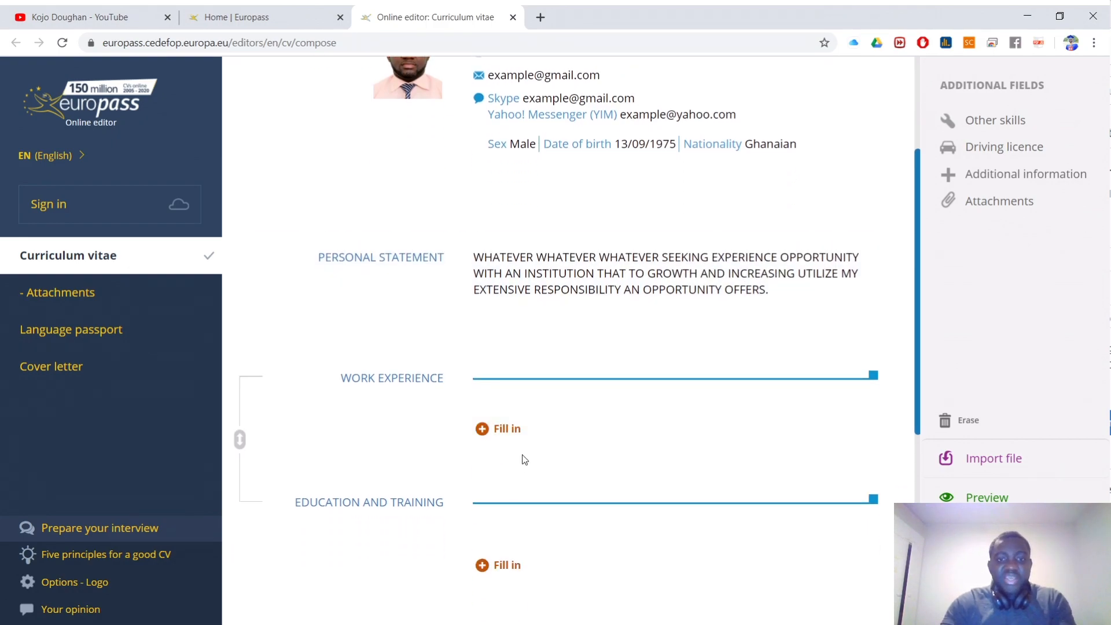
pyautogui.click(507, 435)
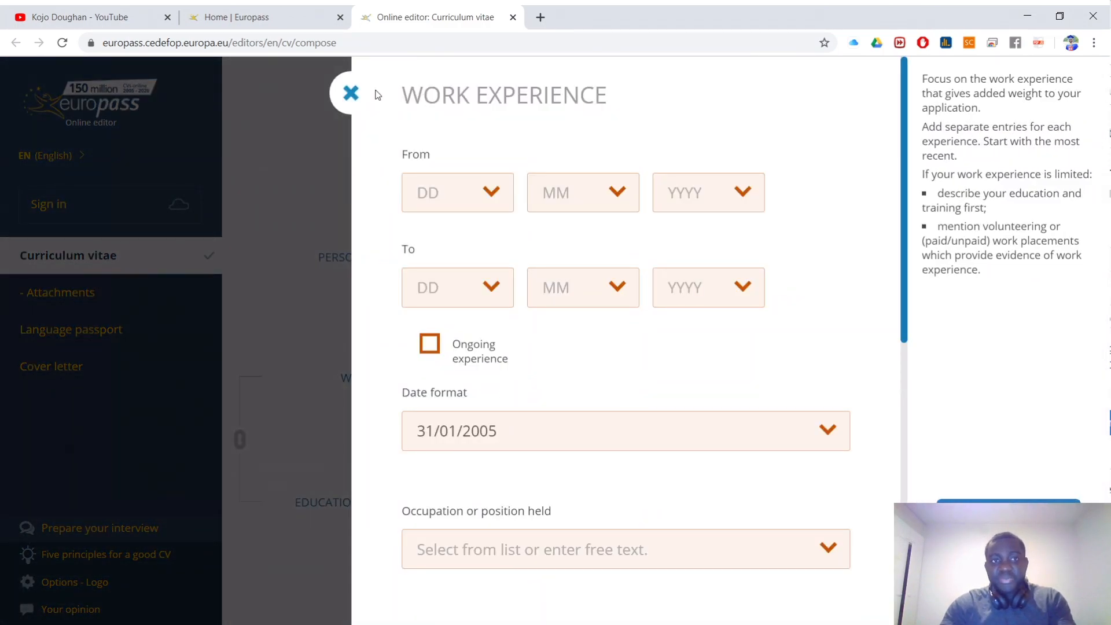
pyautogui.click(350, 93)
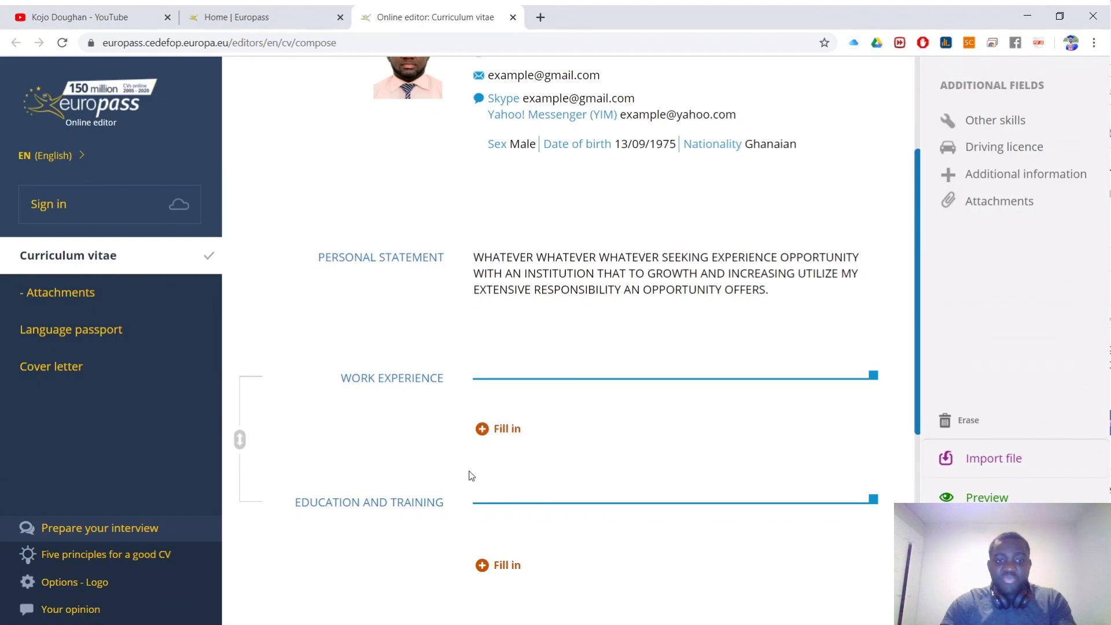
# Step: Set the work experience start date to 5 / 5 / 2015
pyautogui.click(422, 382)
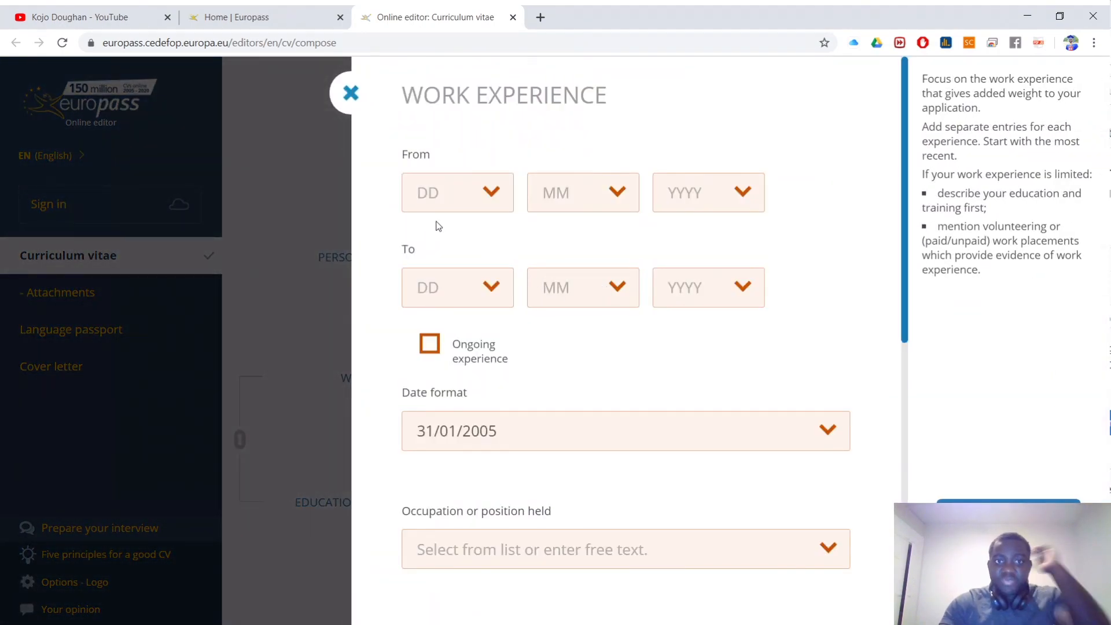
pyautogui.click(481, 194)
pyautogui.click(458, 353)
pyautogui.click(578, 209)
pyautogui.click(560, 364)
pyautogui.click(689, 204)
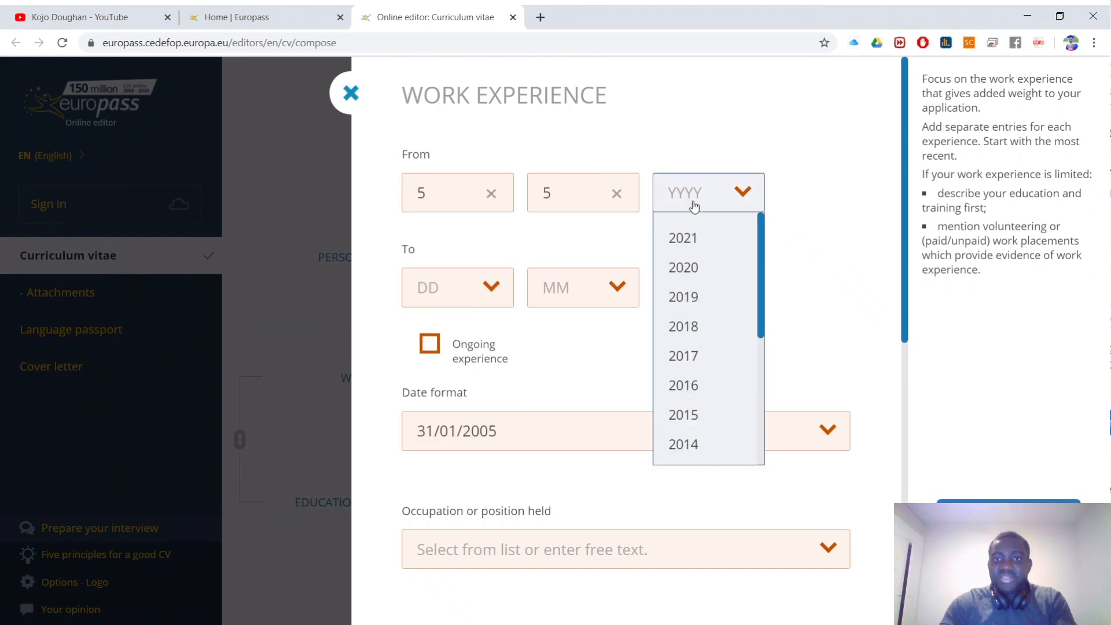
pyautogui.click(687, 416)
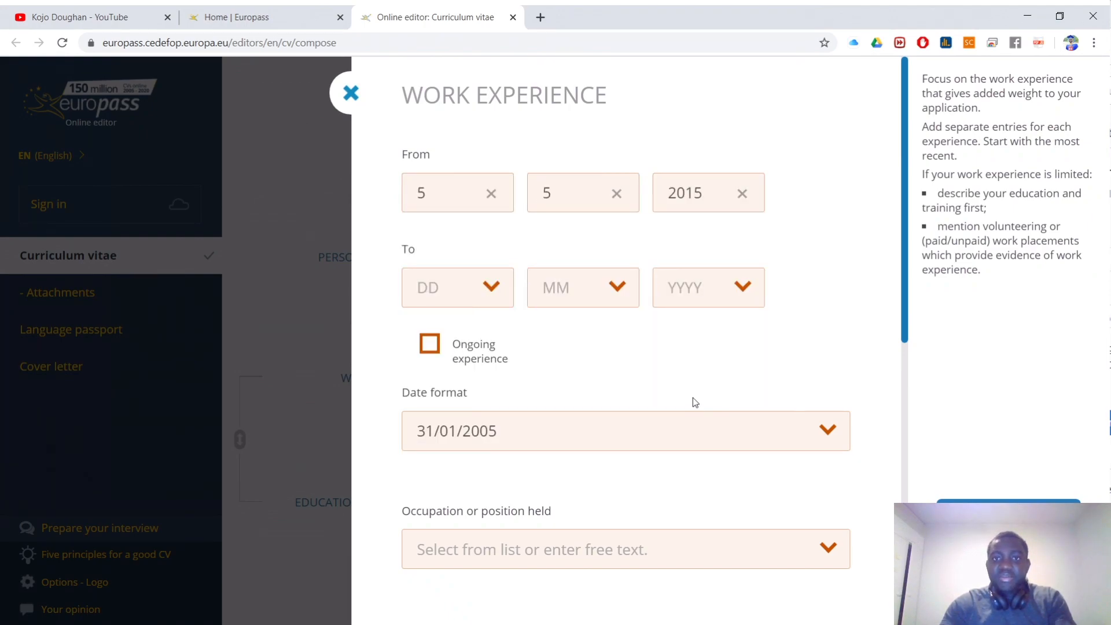
# Step: Mark the job as ongoing experience, leaving the end date empty
pyautogui.click(431, 350)
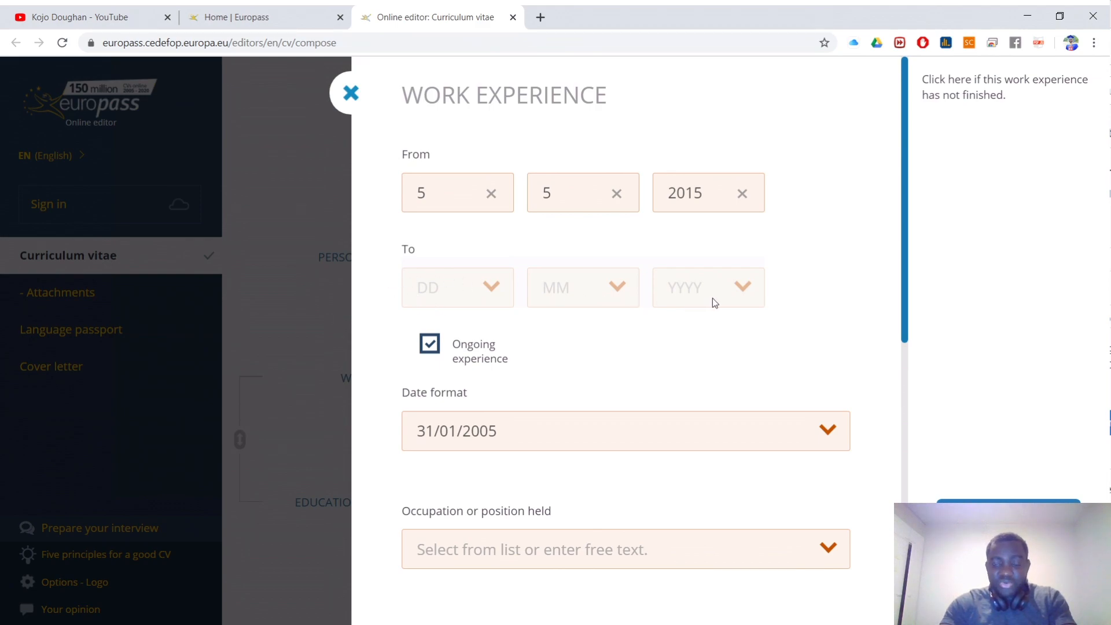
pyautogui.click(422, 351)
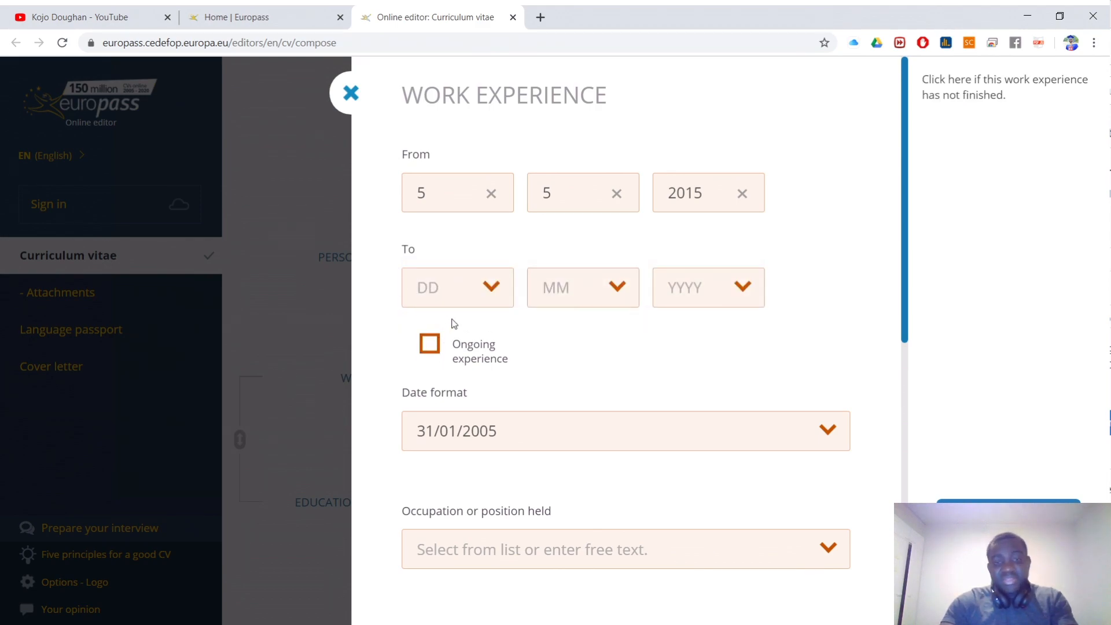
pyautogui.click(488, 301)
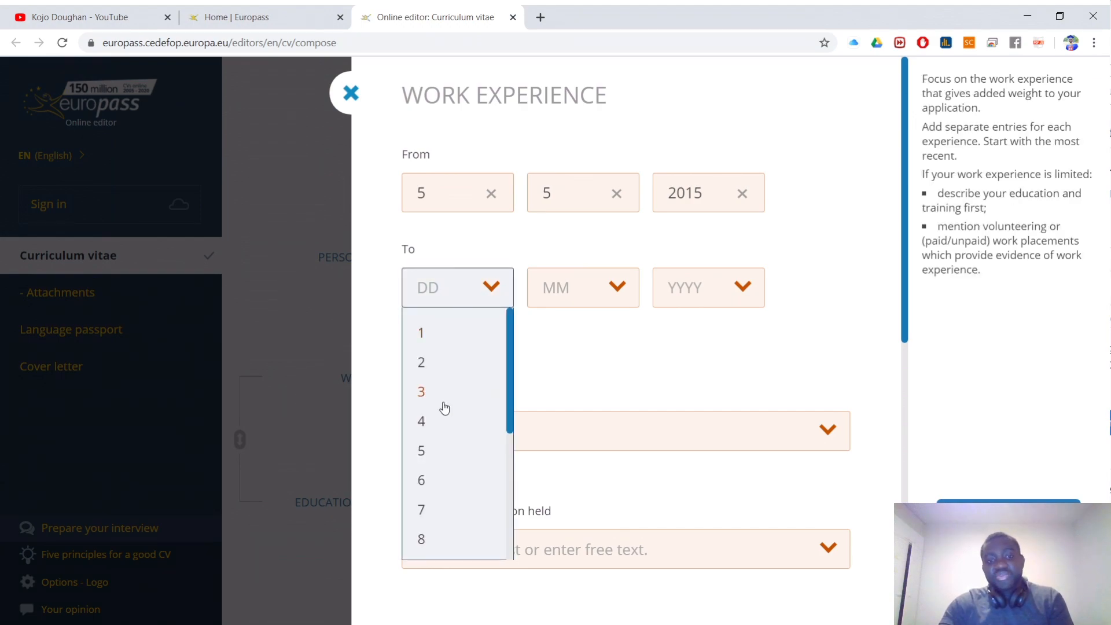
pyautogui.click(491, 156)
pyautogui.scroll(-1, 486, 439)
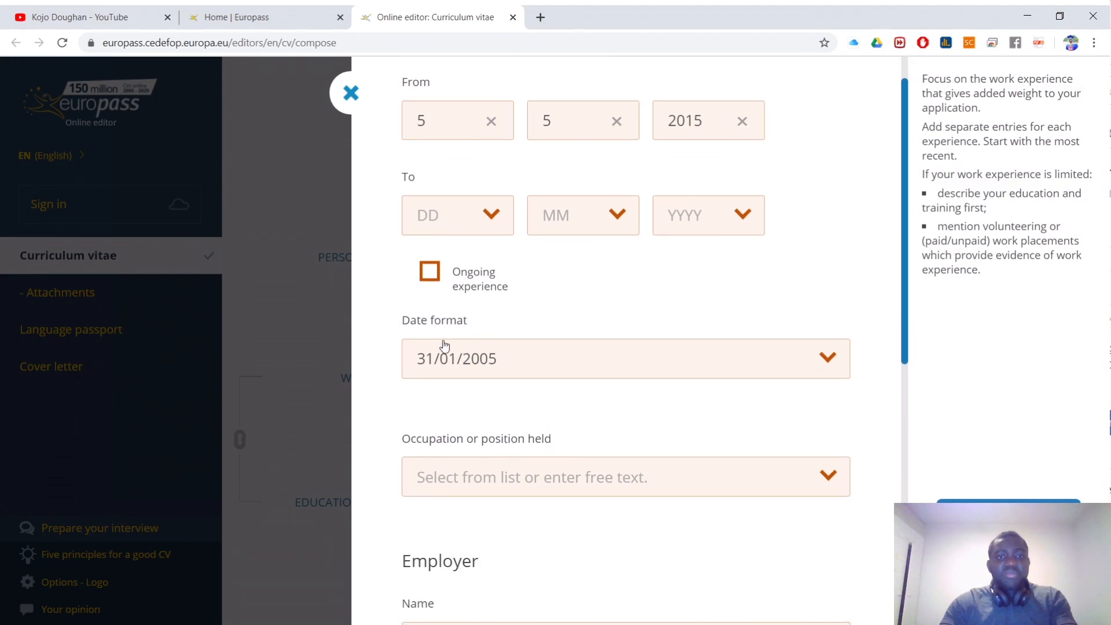
pyautogui.click(428, 283)
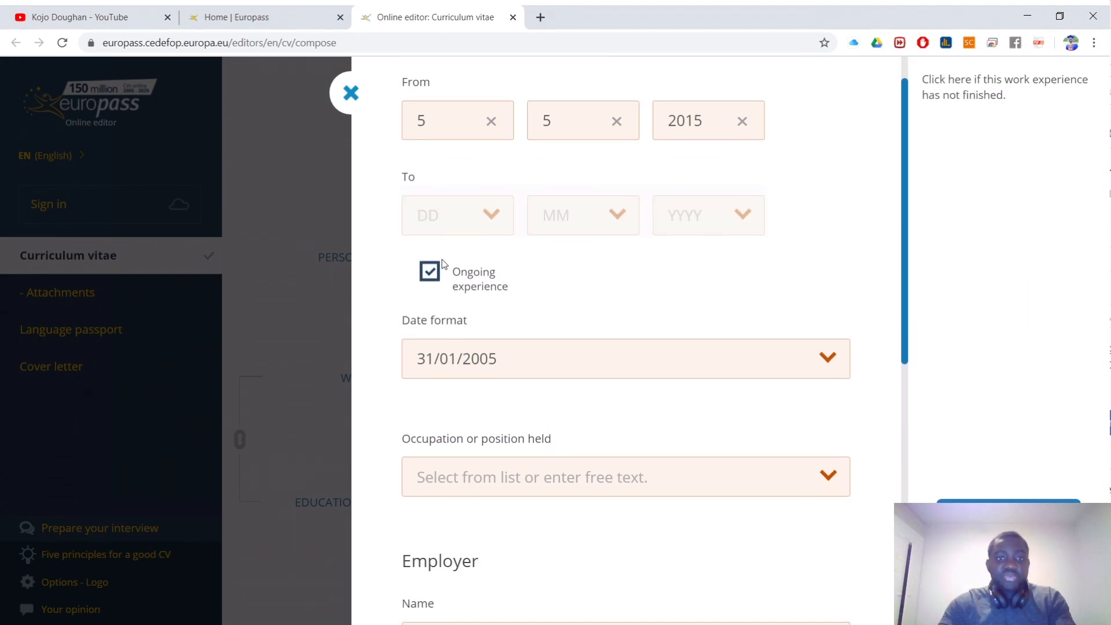
pyautogui.scroll(-1, 440, 289)
pyautogui.scroll(-1, 529, 397)
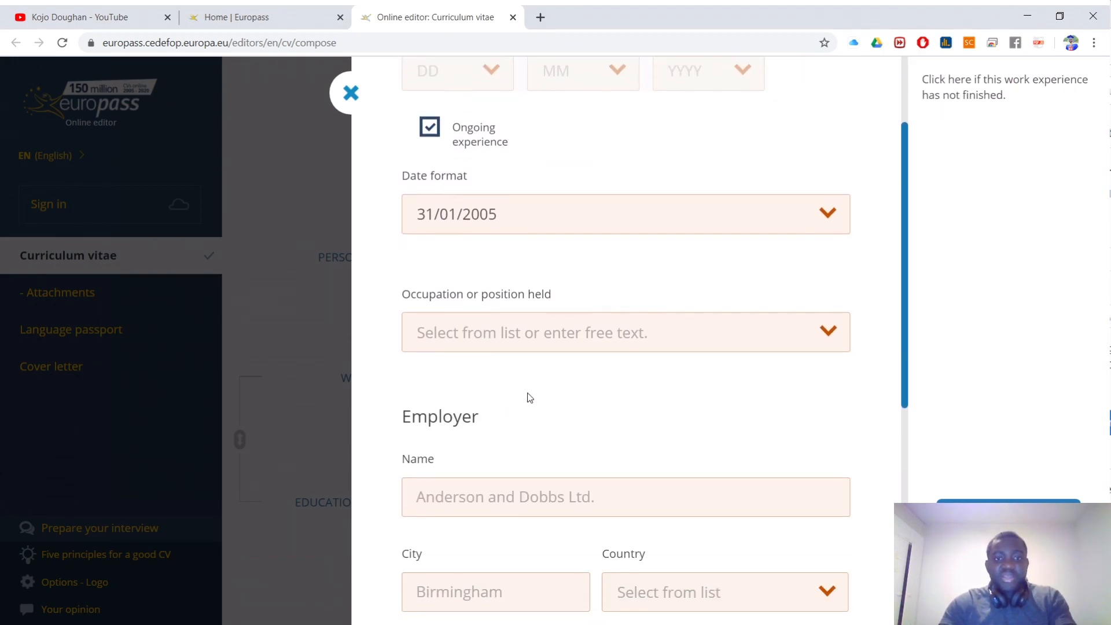
# Step: Set the occupation to TEACHER
pyautogui.click(465, 333)
pyautogui.scroll(-5, 456, 418)
pyautogui.scroll(5, 458, 413)
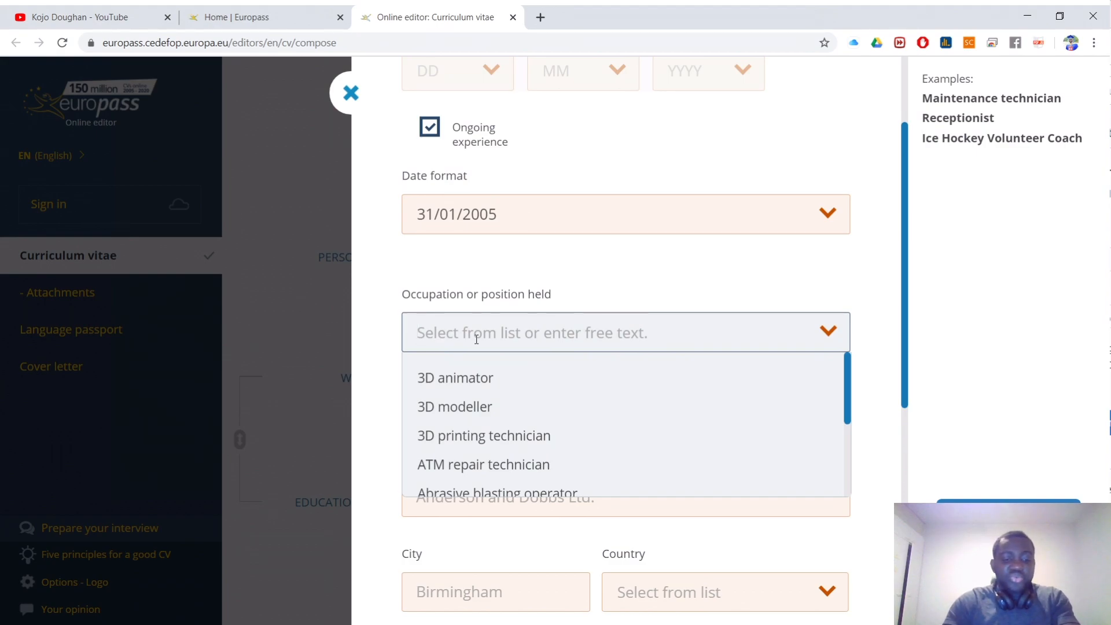
pyautogui.write('T')
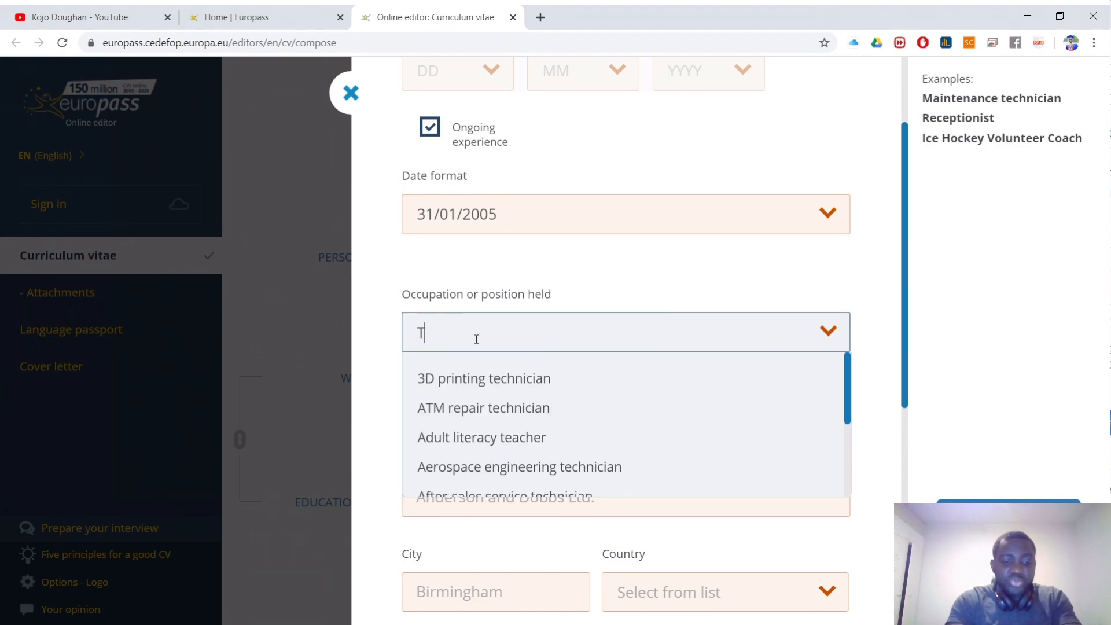
pyautogui.write('EACHER')
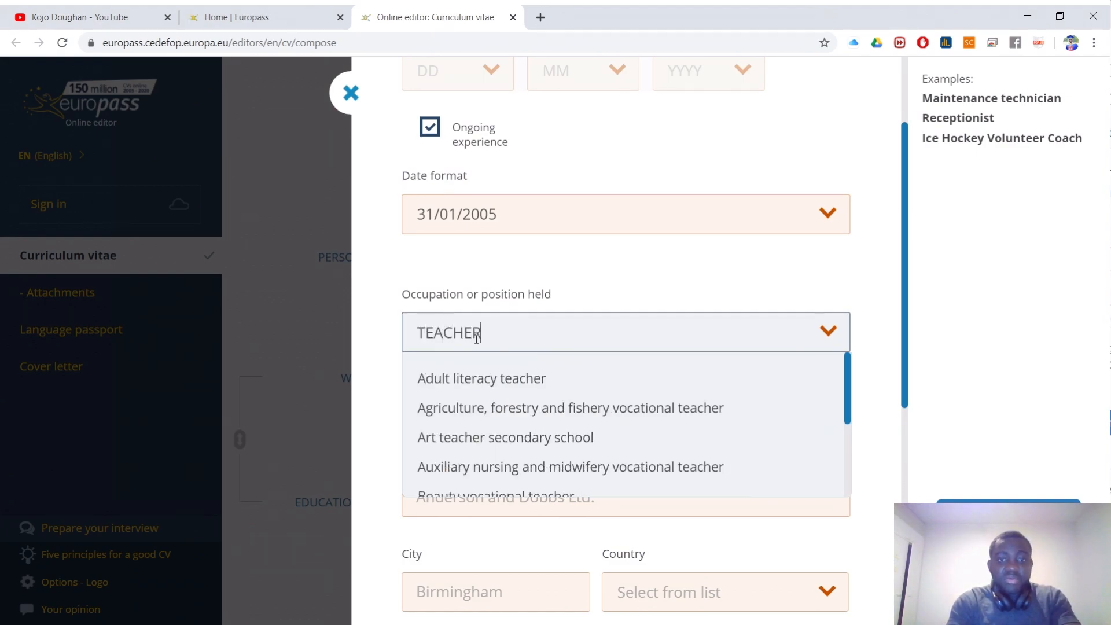
pyautogui.click(561, 255)
pyautogui.scroll(-3, 579, 312)
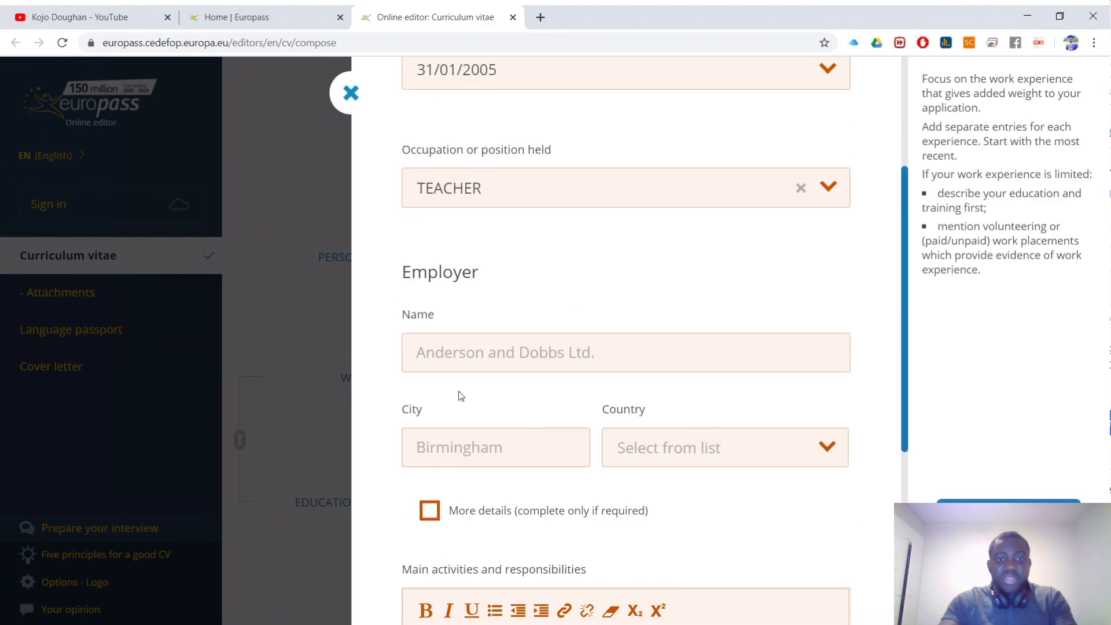
# Step: Enter the employer ROME SENIOR HIGH ACADEMY, city ROME, country Ghana
pyautogui.click(475, 370)
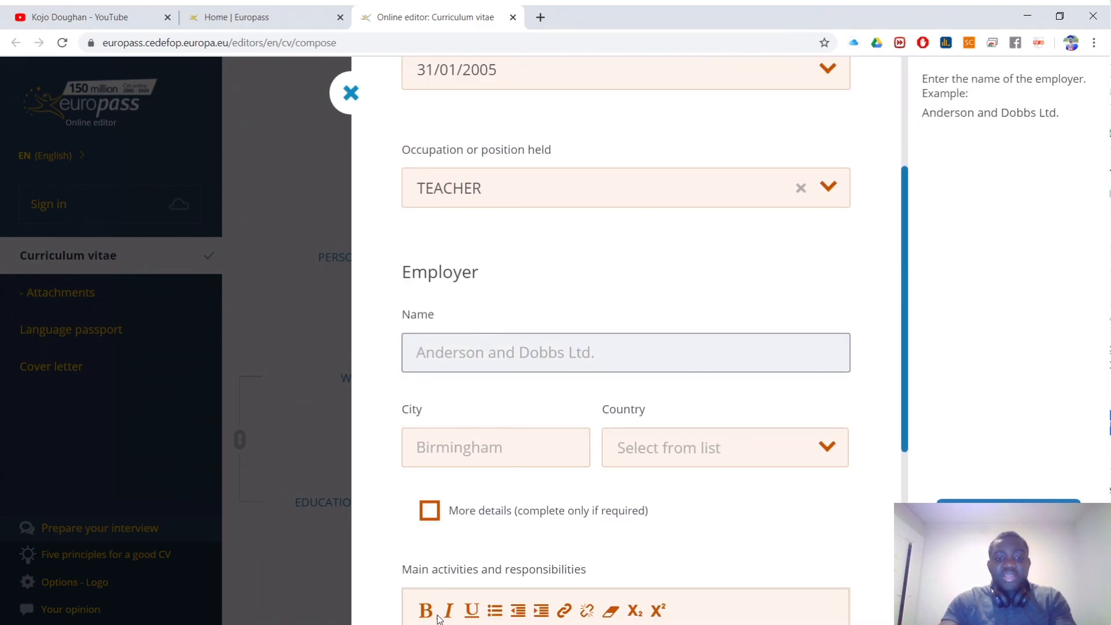
pyautogui.write('ROME SENIOR HIGH ACADEMY')
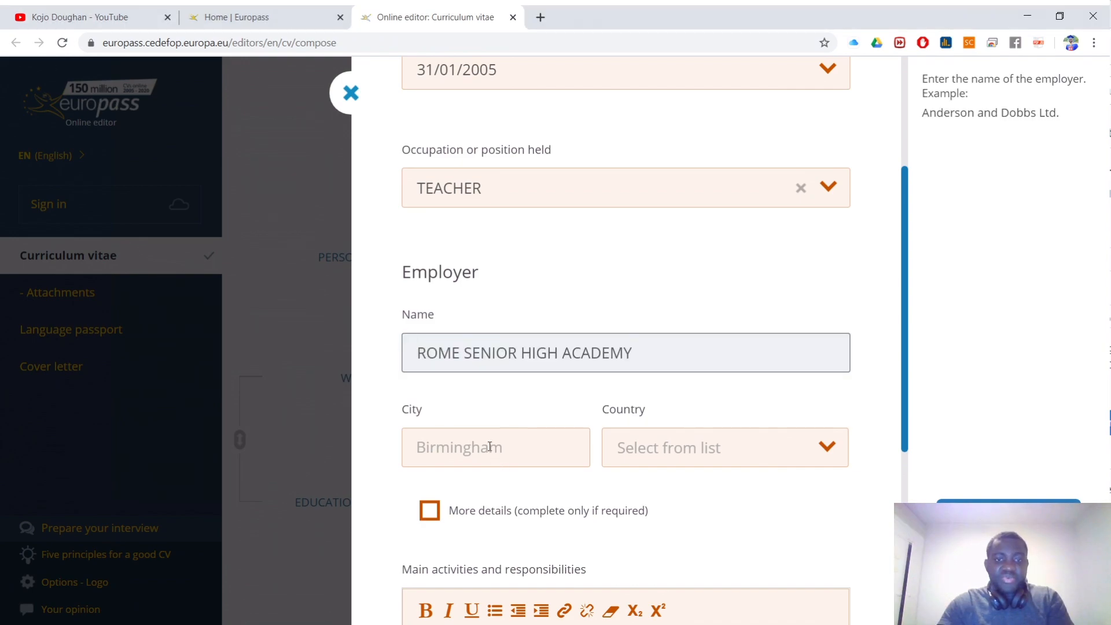
pyautogui.click(490, 446)
pyautogui.write('ROME')
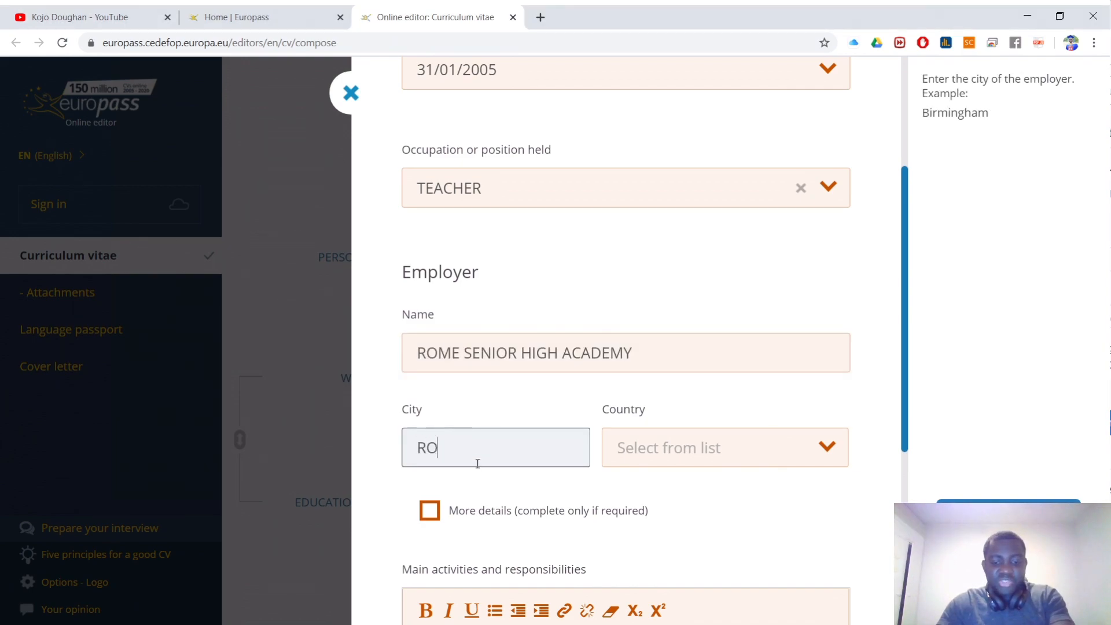
pyautogui.click(747, 454)
pyautogui.scroll(-2, 645, 488)
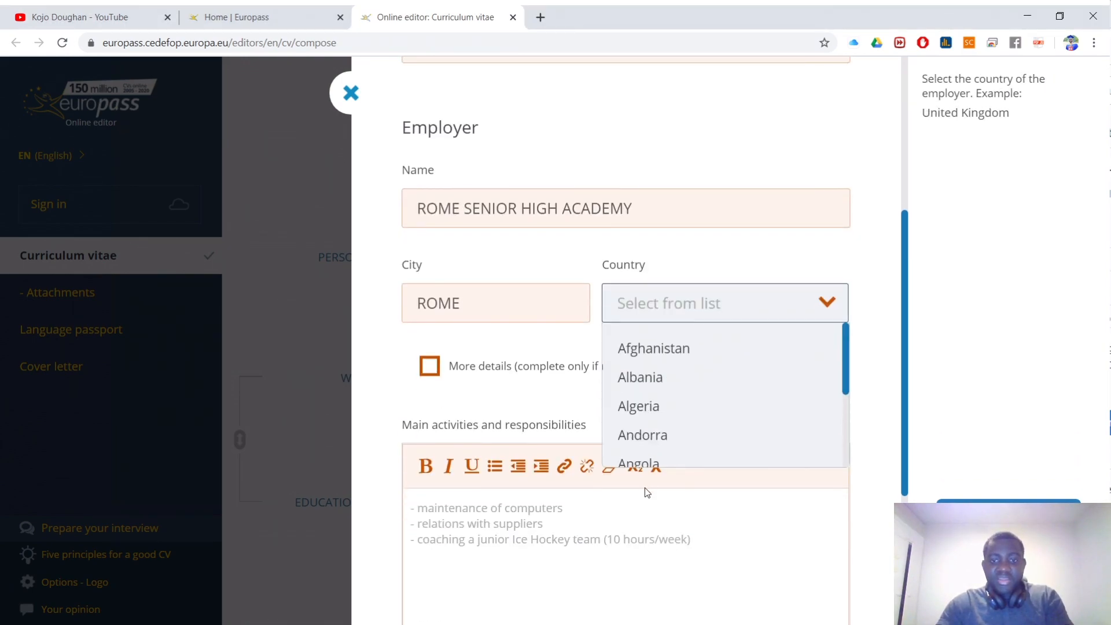
pyautogui.write('GH')
pyautogui.press('Return')
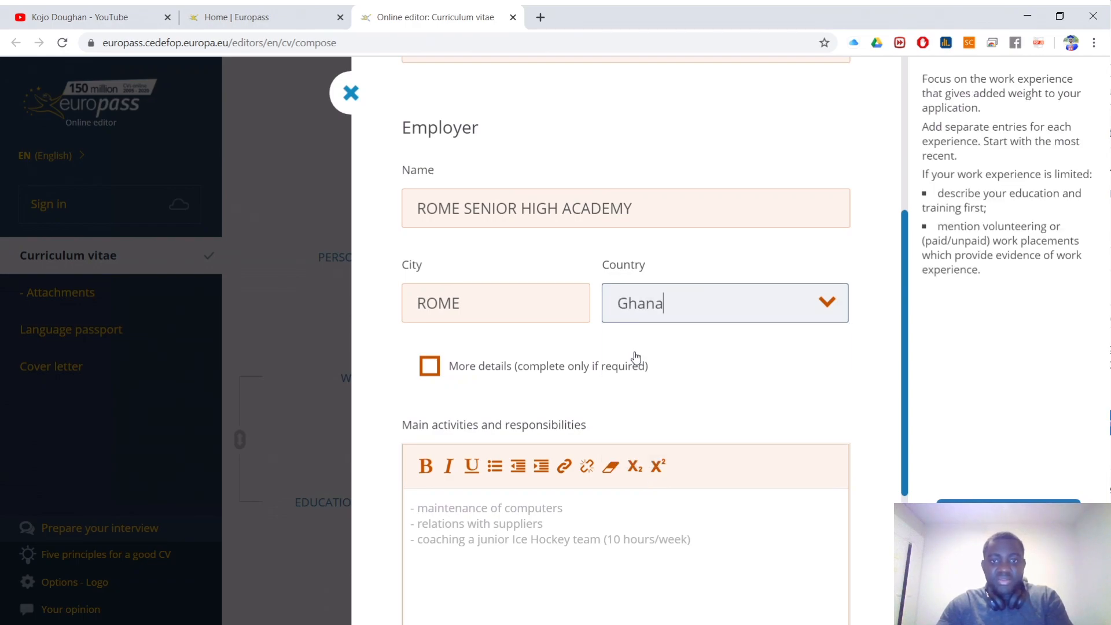
pyautogui.scroll(-2, 579, 319)
# Step: Show and then hide the extra employer address fields, and select Main activities
pyautogui.click(430, 222)
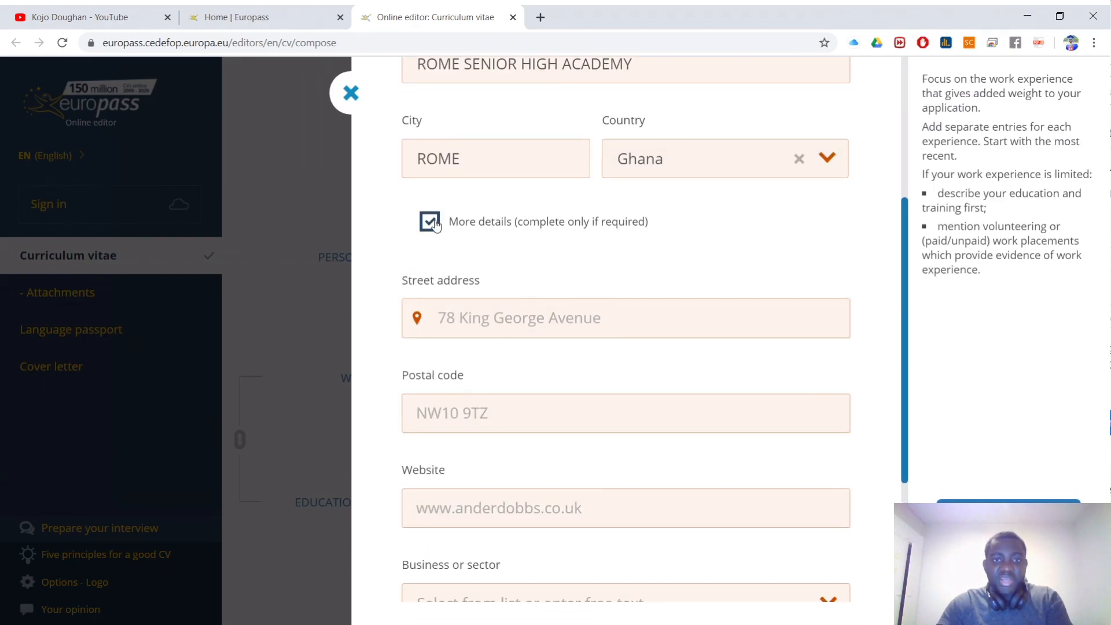
pyautogui.scroll(-1, 466, 229)
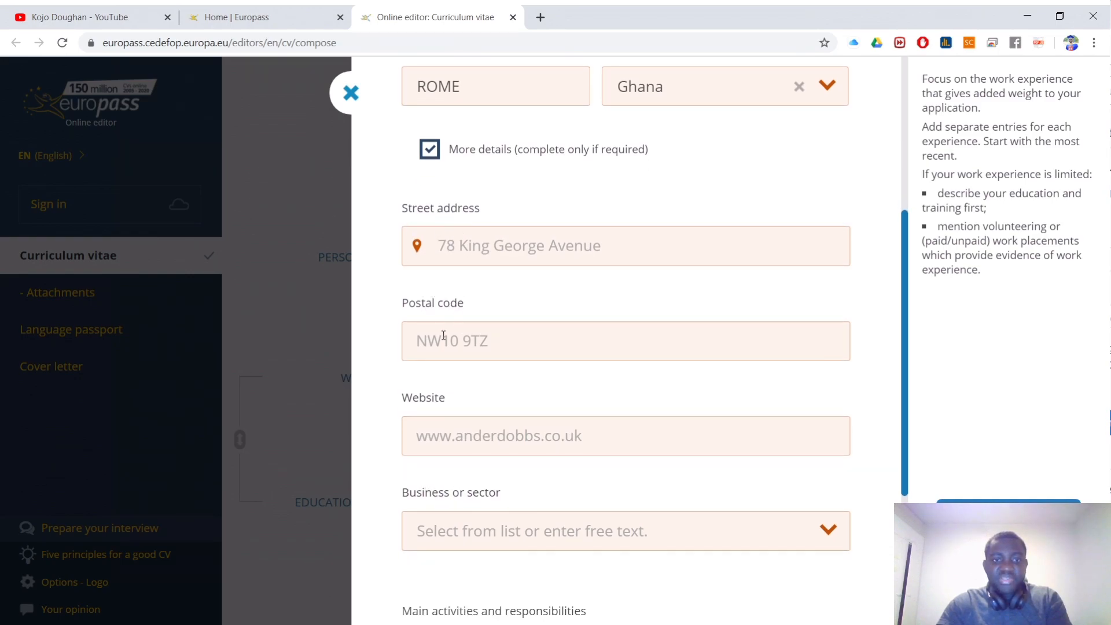
pyautogui.scroll(-1, 501, 408)
pyautogui.scroll(1, 511, 440)
pyautogui.click(428, 151)
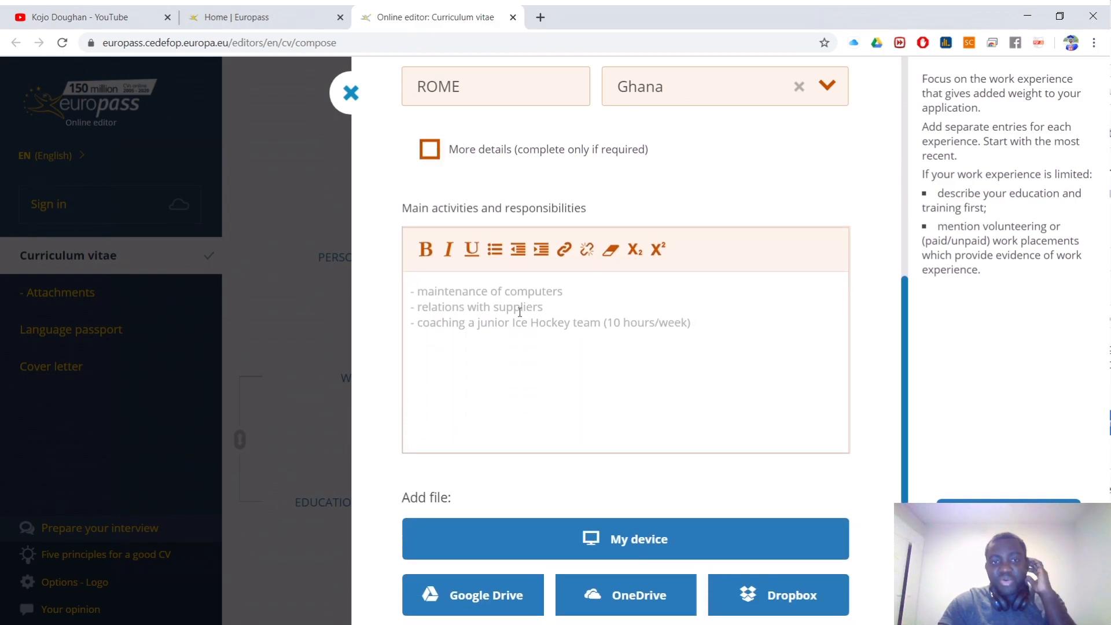
pyautogui.click(417, 295)
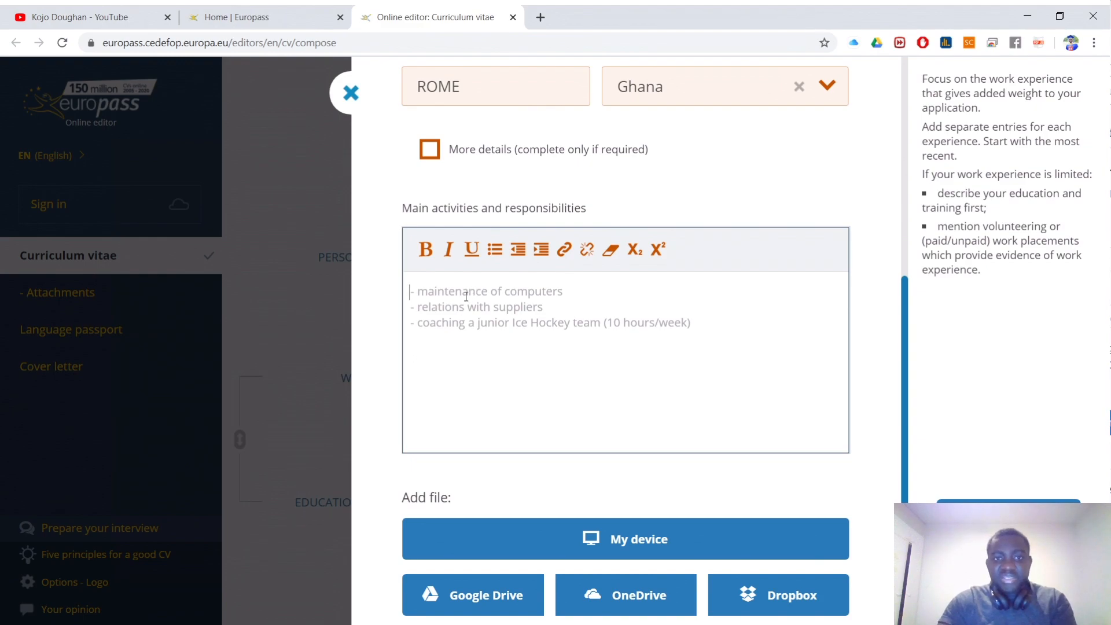
pyautogui.scroll(5, 445, 297)
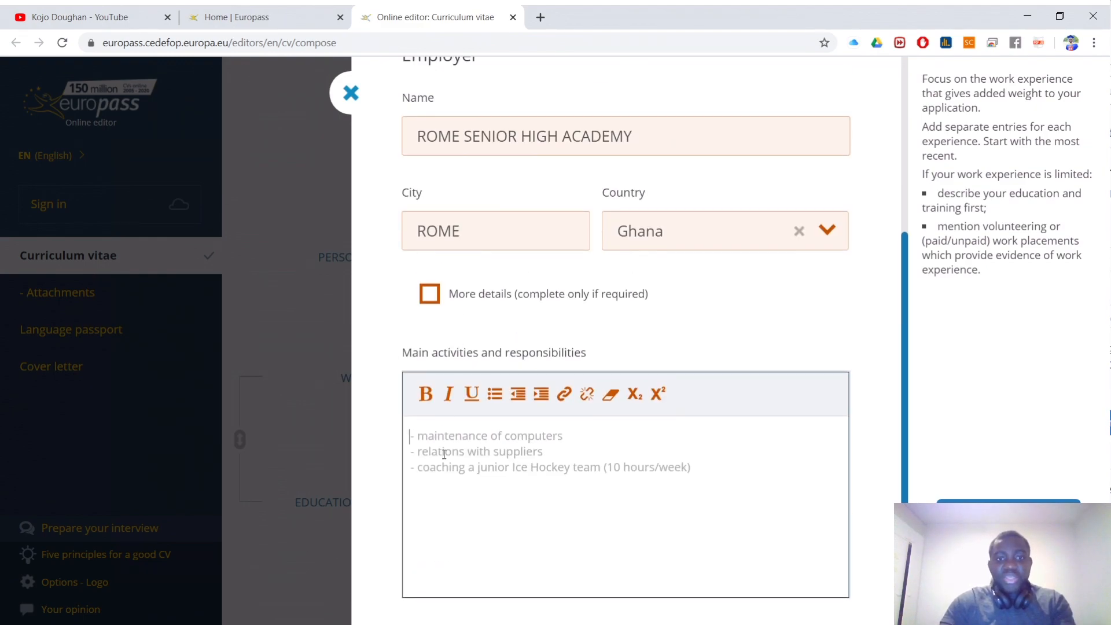
pyautogui.scroll(1, 468, 173)
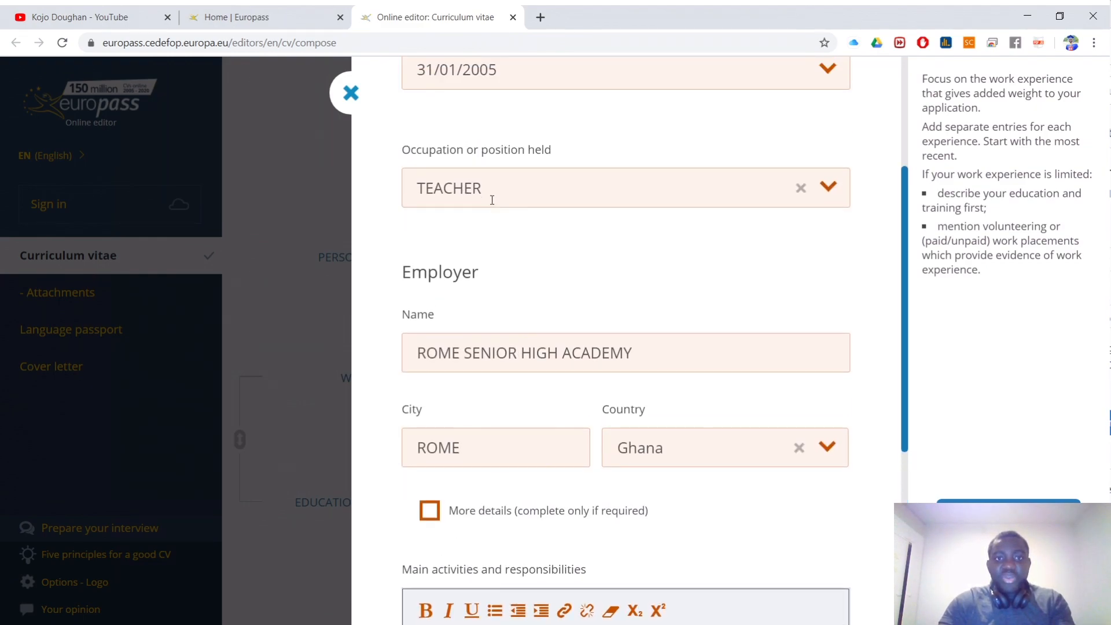
pyautogui.click(489, 190)
pyautogui.write('G')
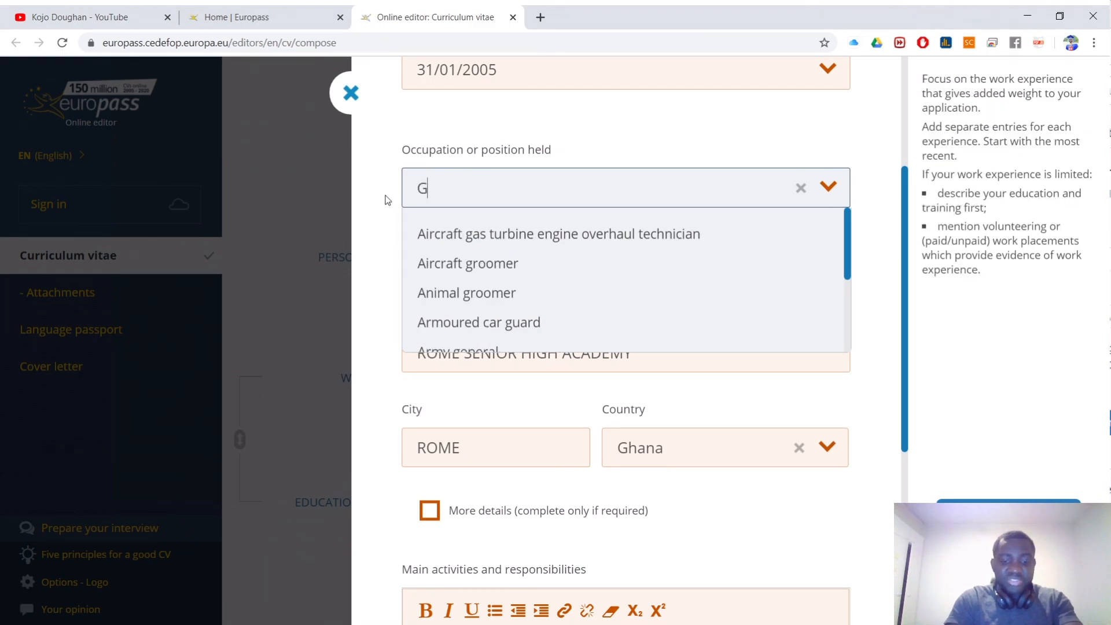
pyautogui.write('OAL KEEPER')
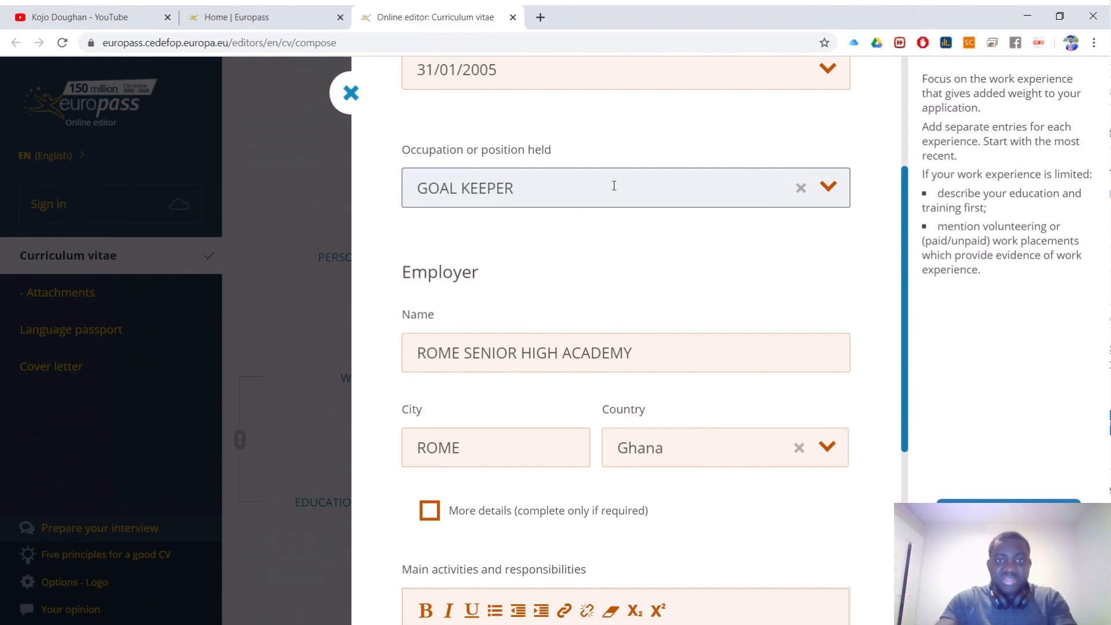
pyautogui.scroll(-6, 672, 250)
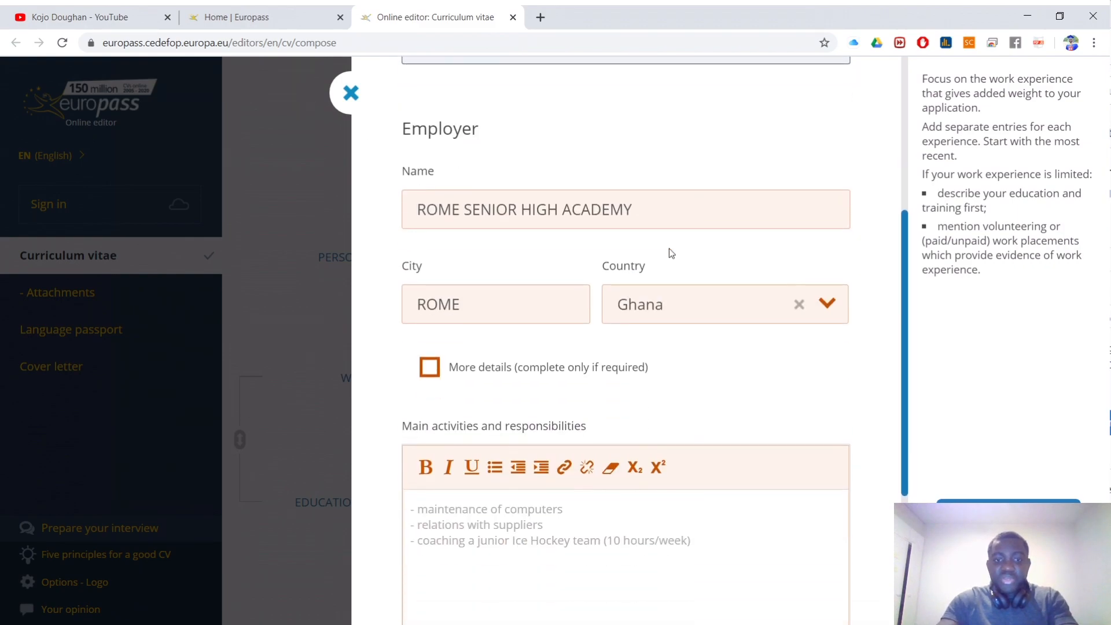
pyautogui.click(478, 234)
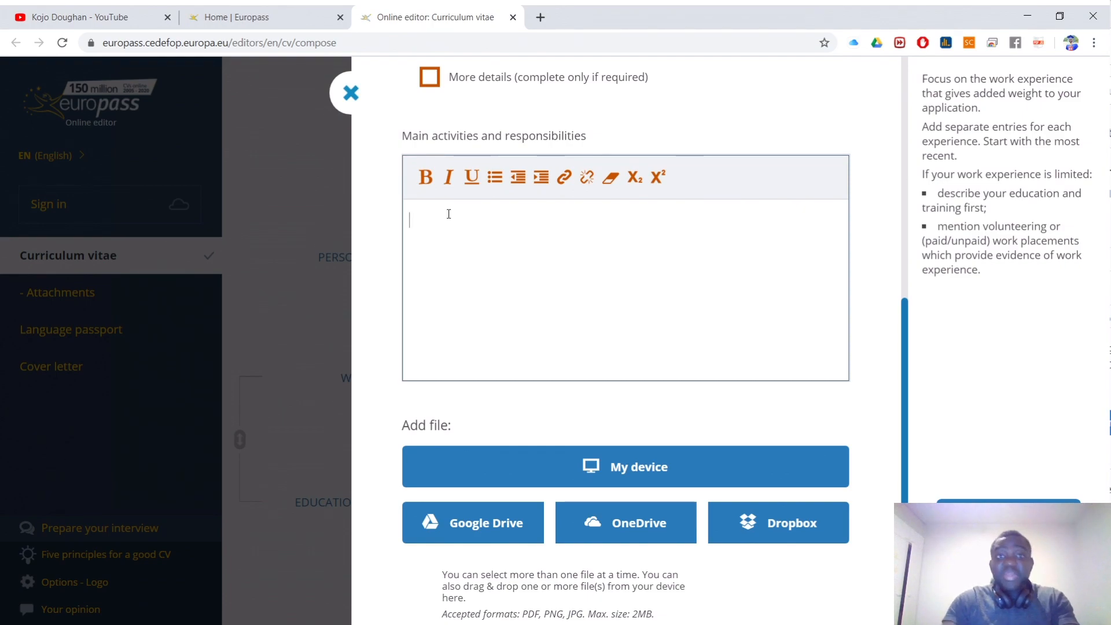
pyautogui.moveTo(588, 136); pyautogui.dragTo(398, 146)
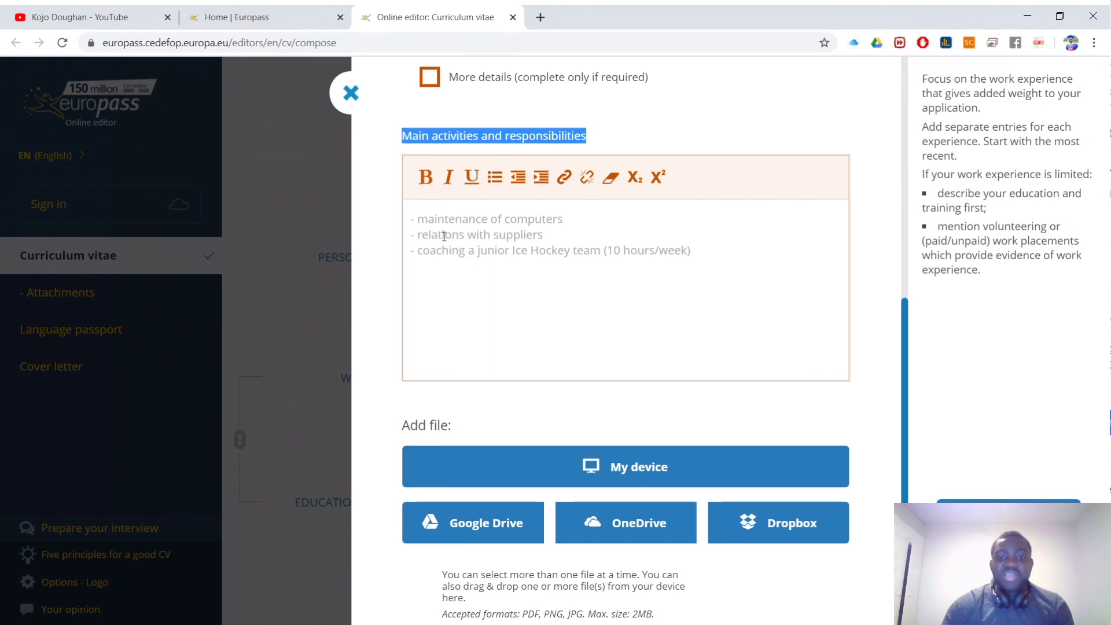
pyautogui.scroll(-2, 737, 195)
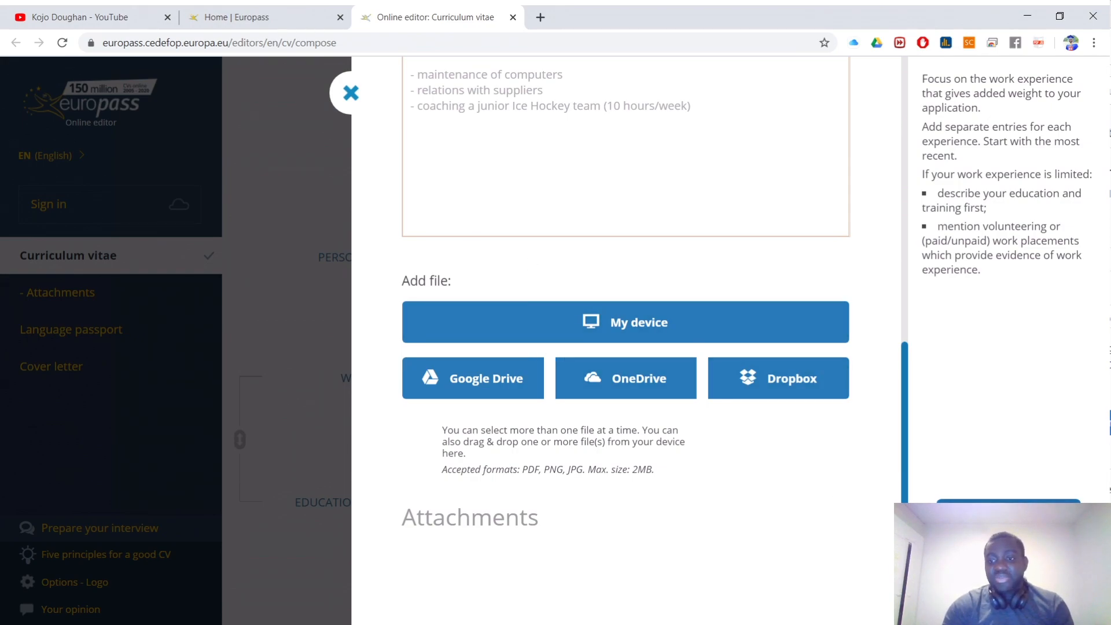
# Step: Close the work experience dialog and start a new Education and Training entry
pyautogui.click(342, 519)
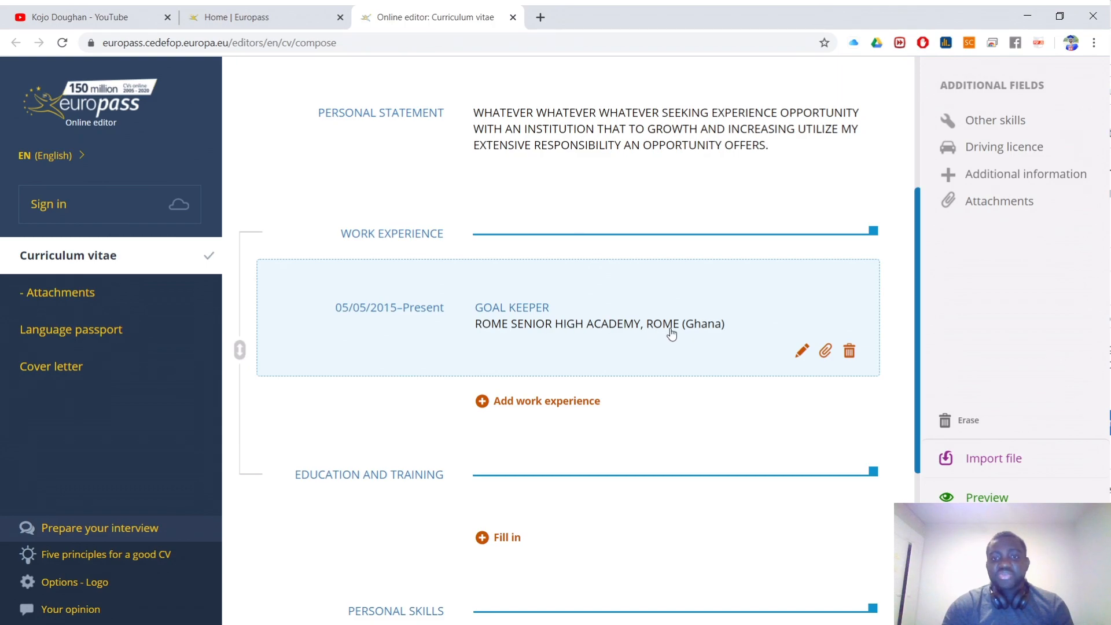
pyautogui.scroll(-1, 701, 328)
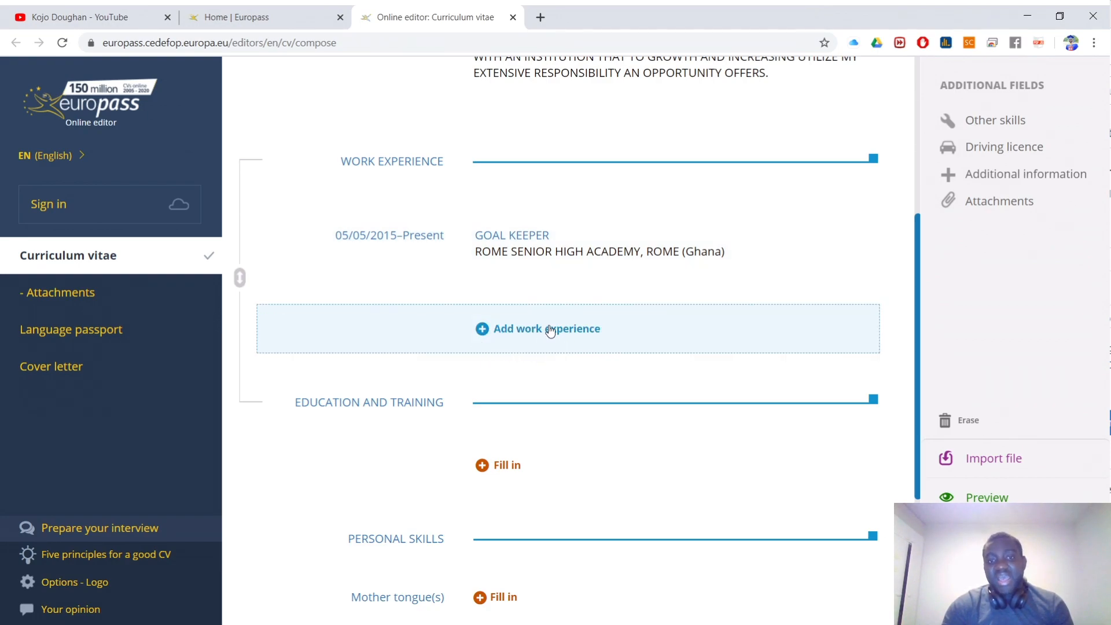
pyautogui.scroll(-1, 550, 331)
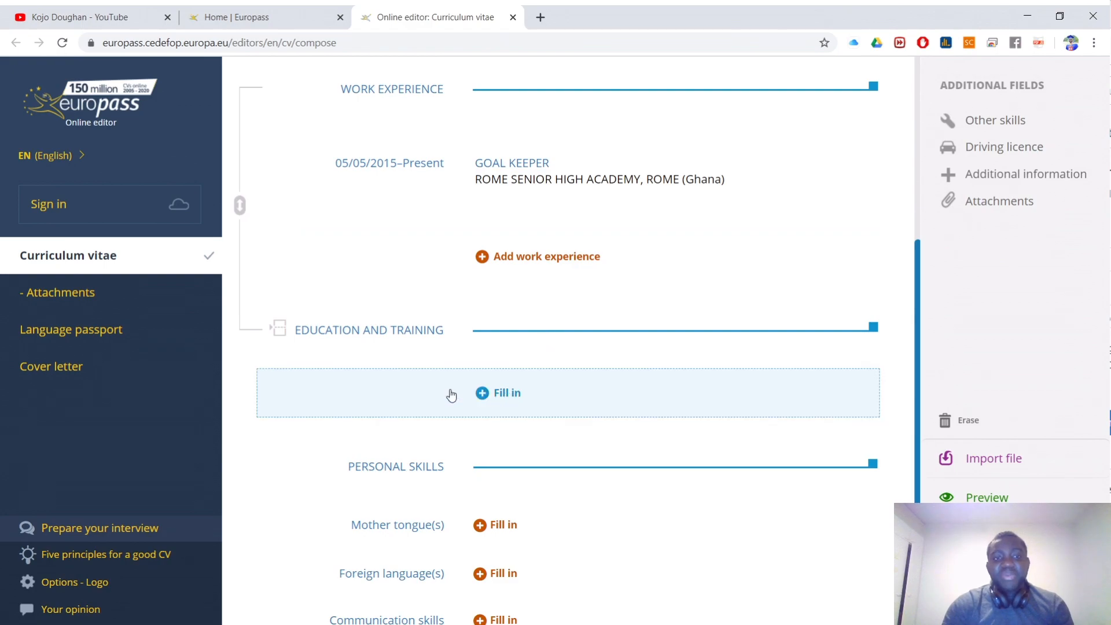
pyautogui.click(492, 393)
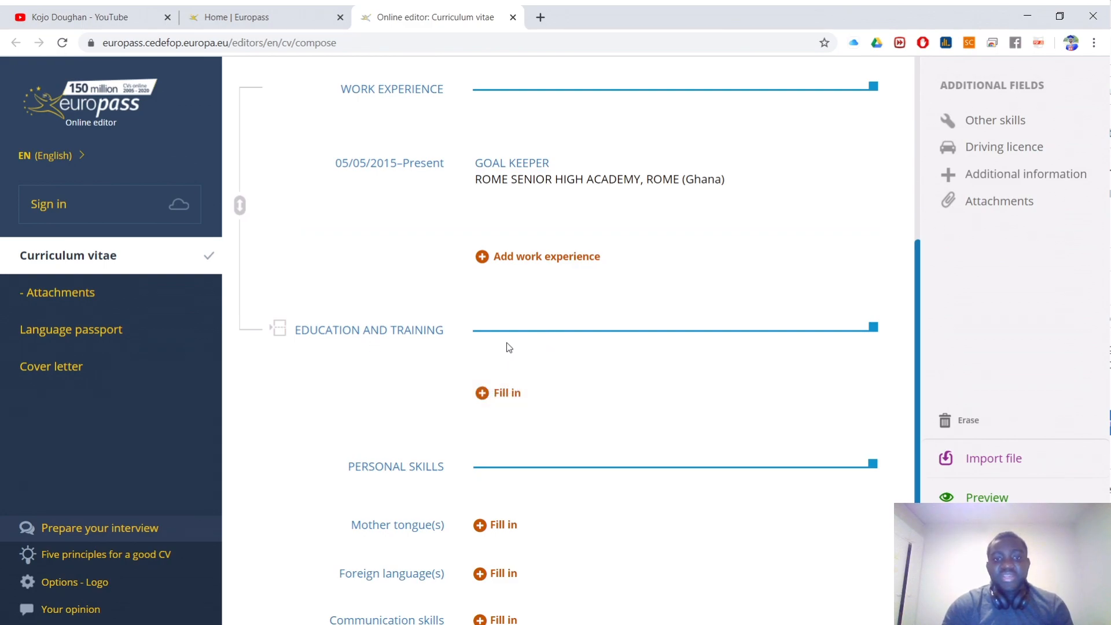
pyautogui.scroll(-2, 515, 205)
pyautogui.scroll(1, 513, 201)
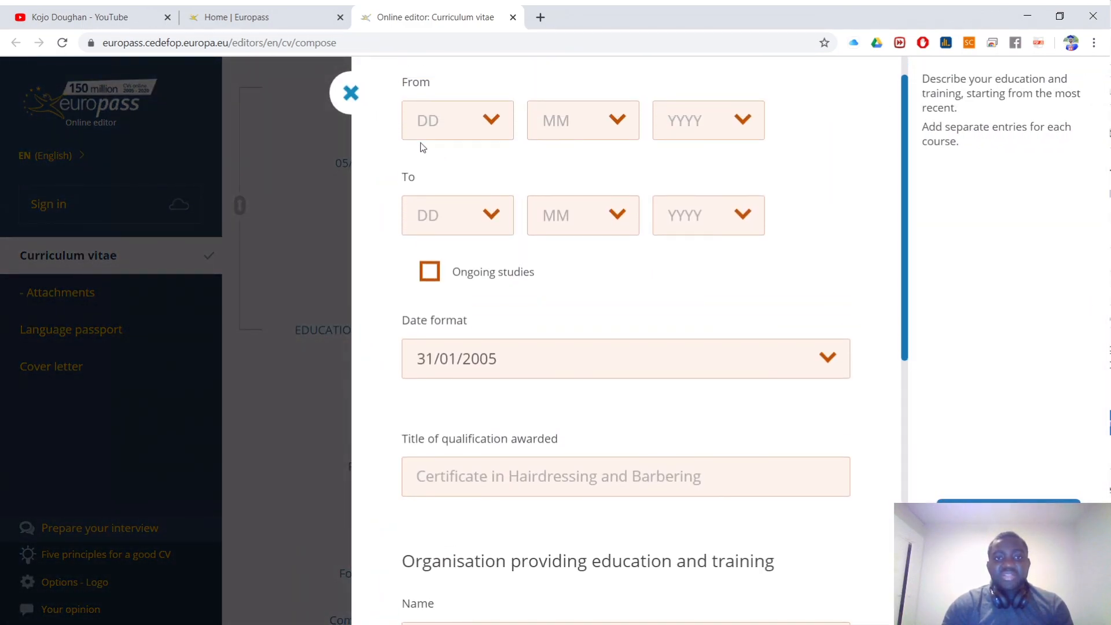
# Step: Close the first education form without entering anything
pyautogui.scroll(-2, 599, 270)
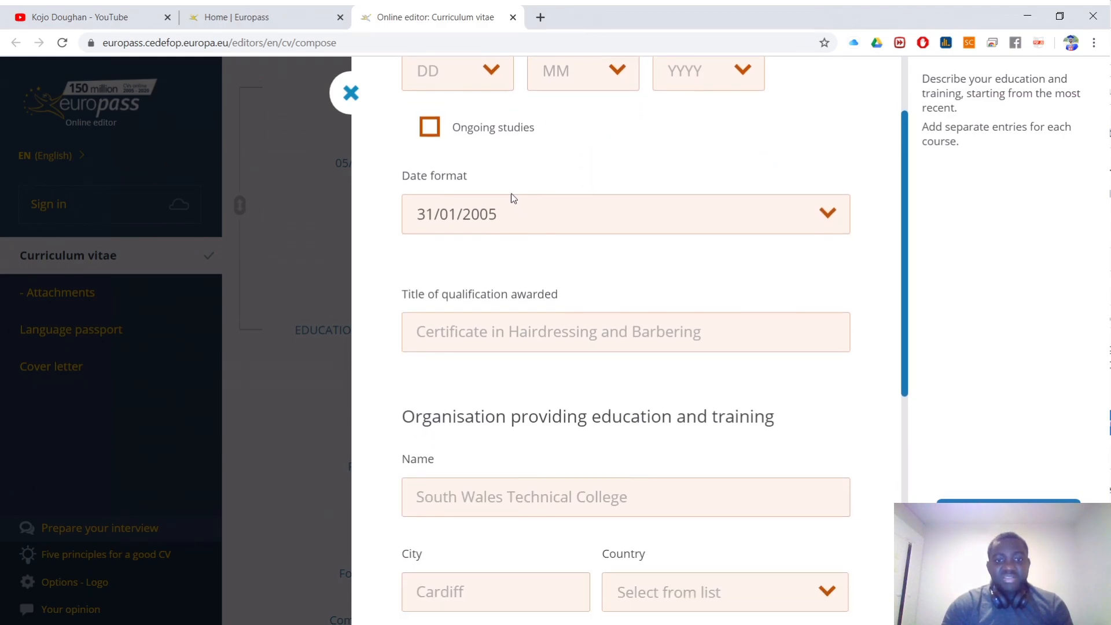
pyautogui.click(496, 334)
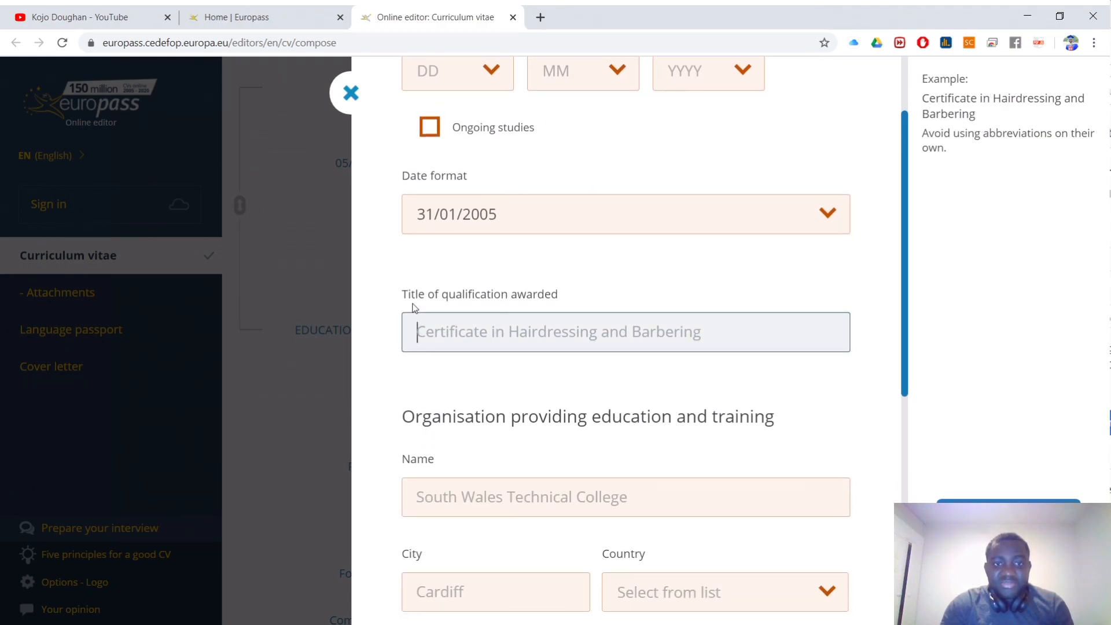
pyautogui.scroll(-1, 555, 407)
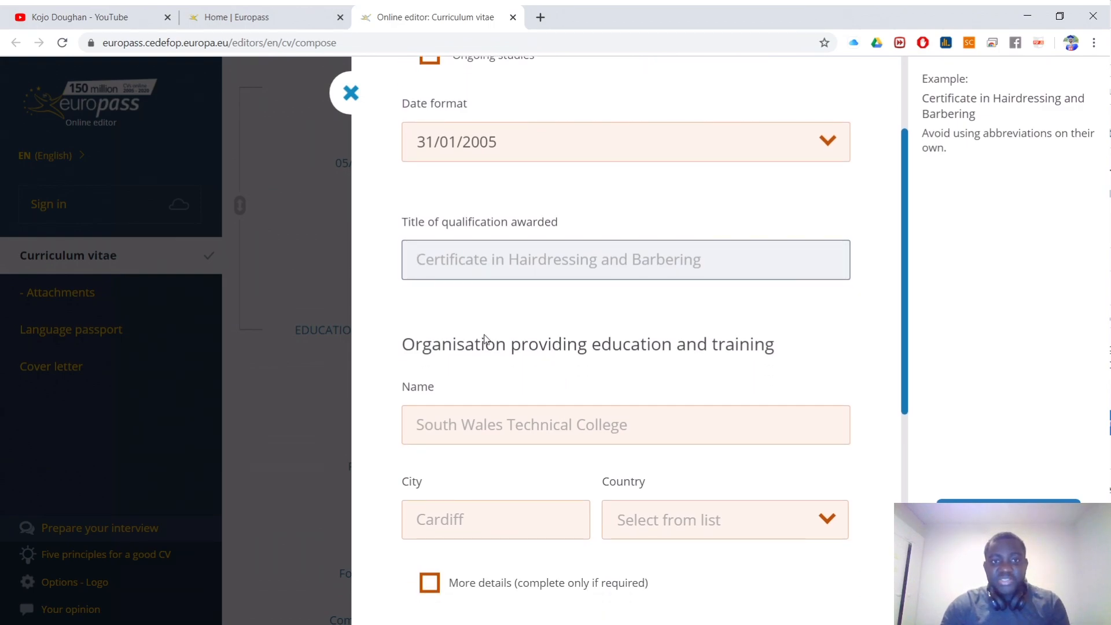
pyautogui.moveTo(564, 220); pyautogui.dragTo(401, 223)
pyautogui.click(463, 259)
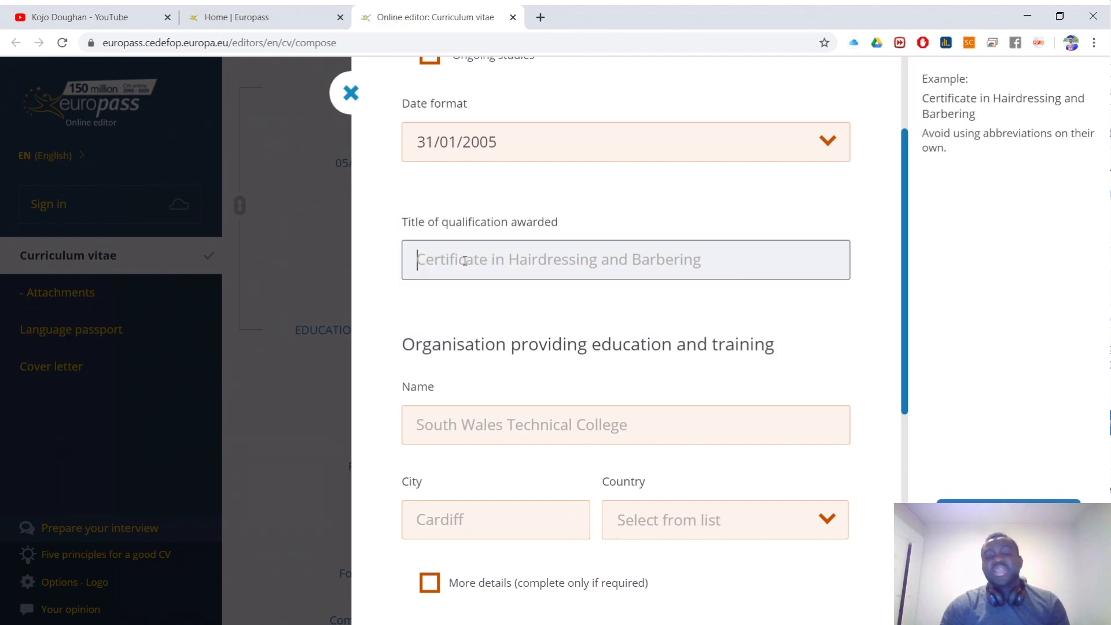
pyautogui.click(356, 114)
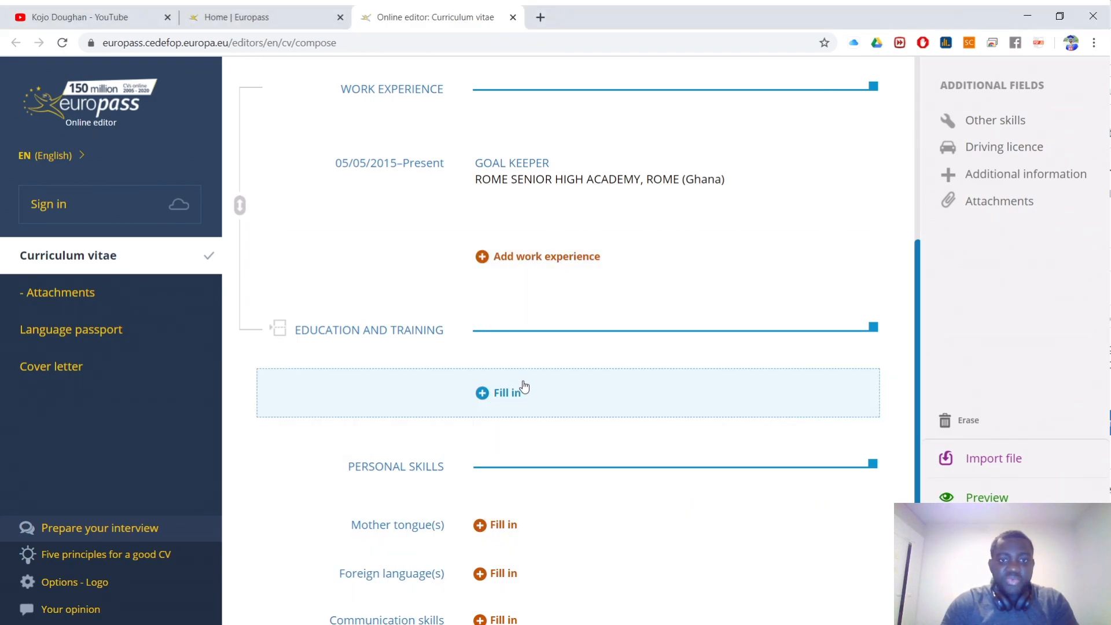
# Step: Start a new education entry dated from 3 / 4 / 2019 with ongoing studies ticked
pyautogui.click(501, 396)
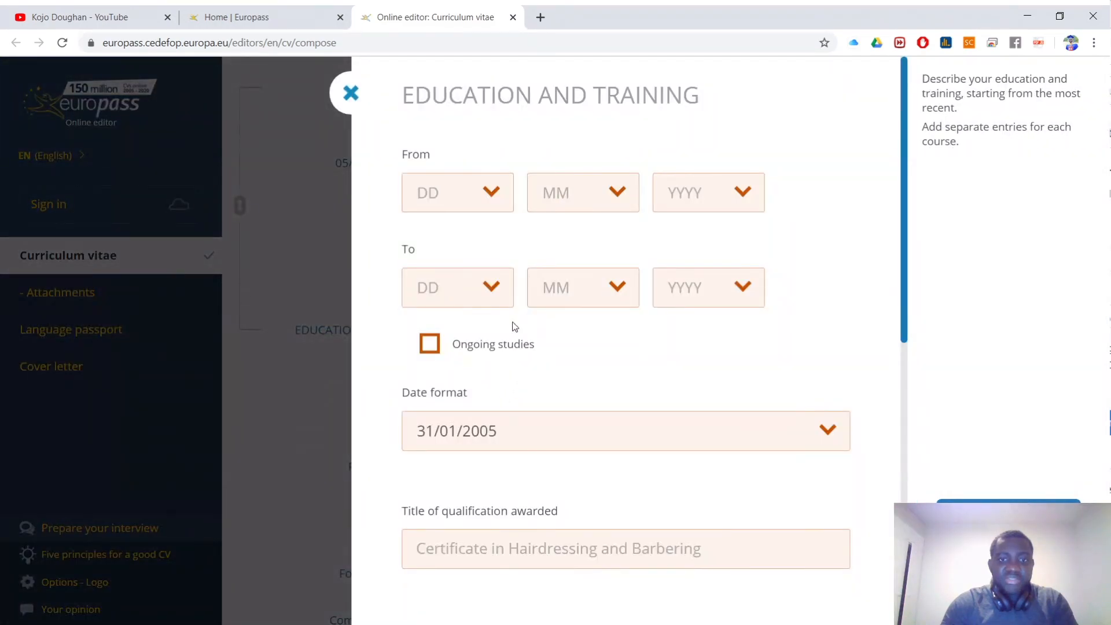
pyautogui.click(457, 197)
pyautogui.click(446, 296)
pyautogui.click(596, 200)
pyautogui.click(568, 324)
pyautogui.click(663, 208)
pyautogui.click(659, 354)
pyautogui.click(476, 345)
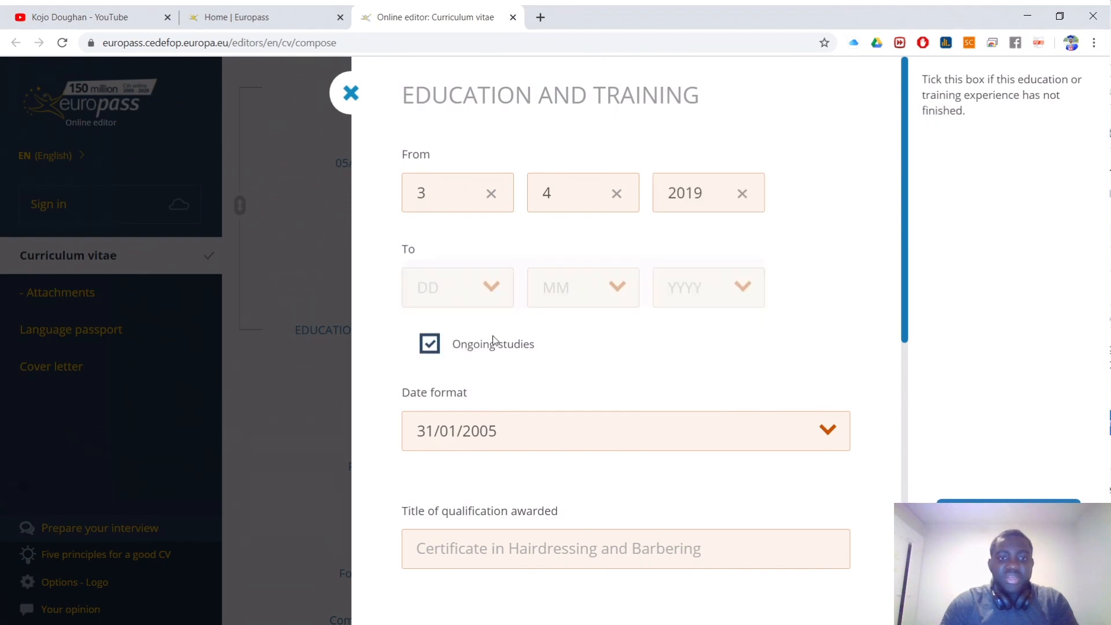
# Step: Enter UNIVERSITY OF WHO as the institution name
pyautogui.scroll(-2, 479, 330)
pyautogui.scroll(-1, 547, 386)
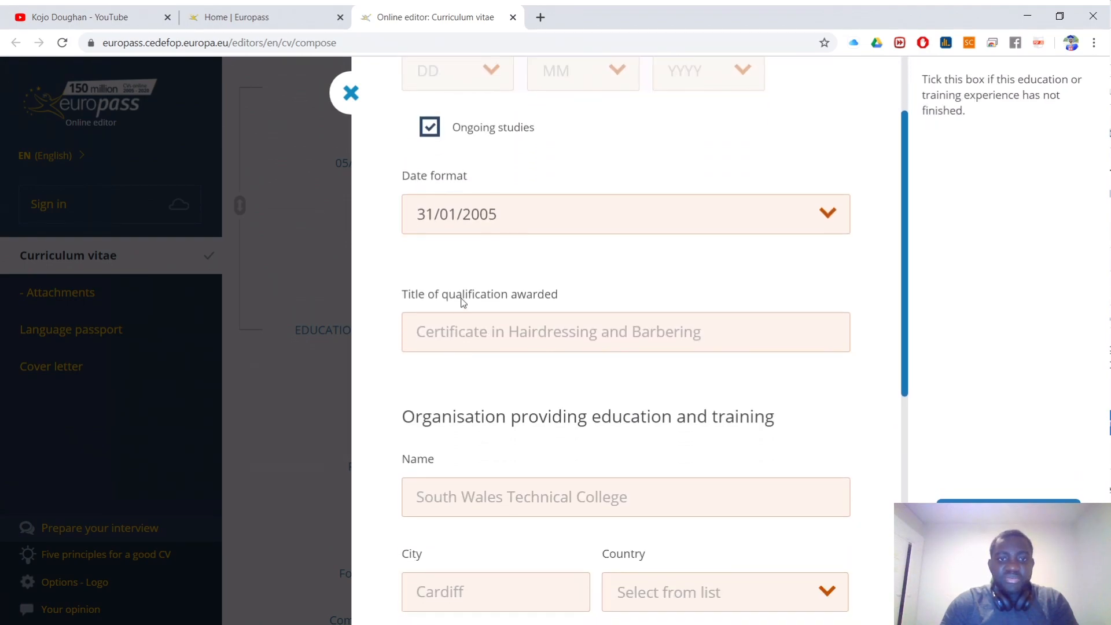
pyautogui.scroll(-2, 617, 419)
pyautogui.click(485, 191)
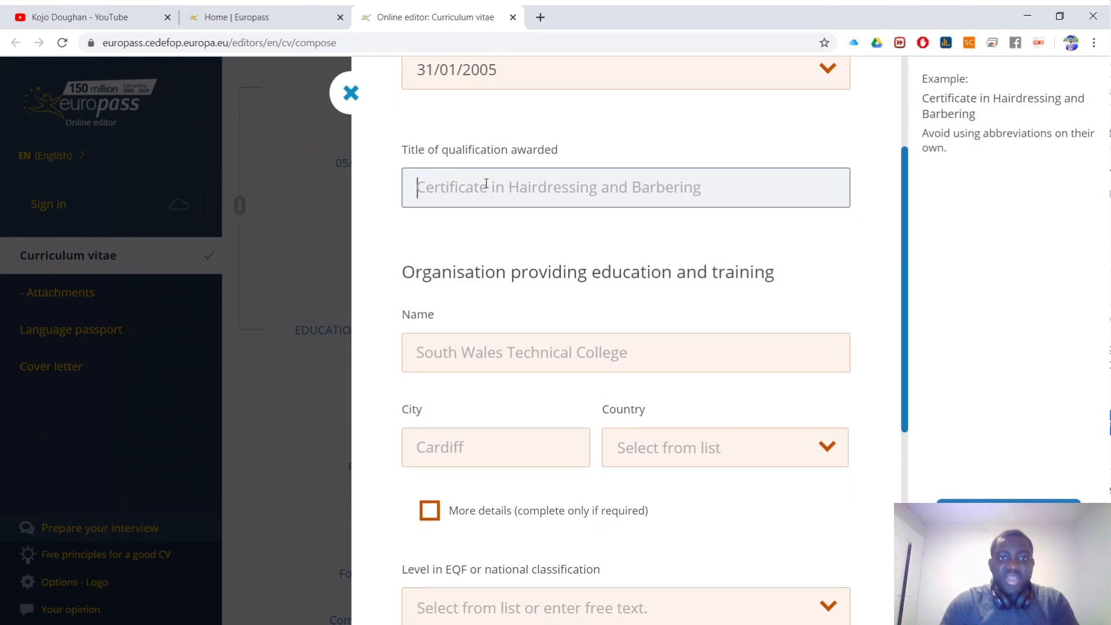
pyautogui.click(470, 362)
pyautogui.write('UNIVERSITY OF WHO')
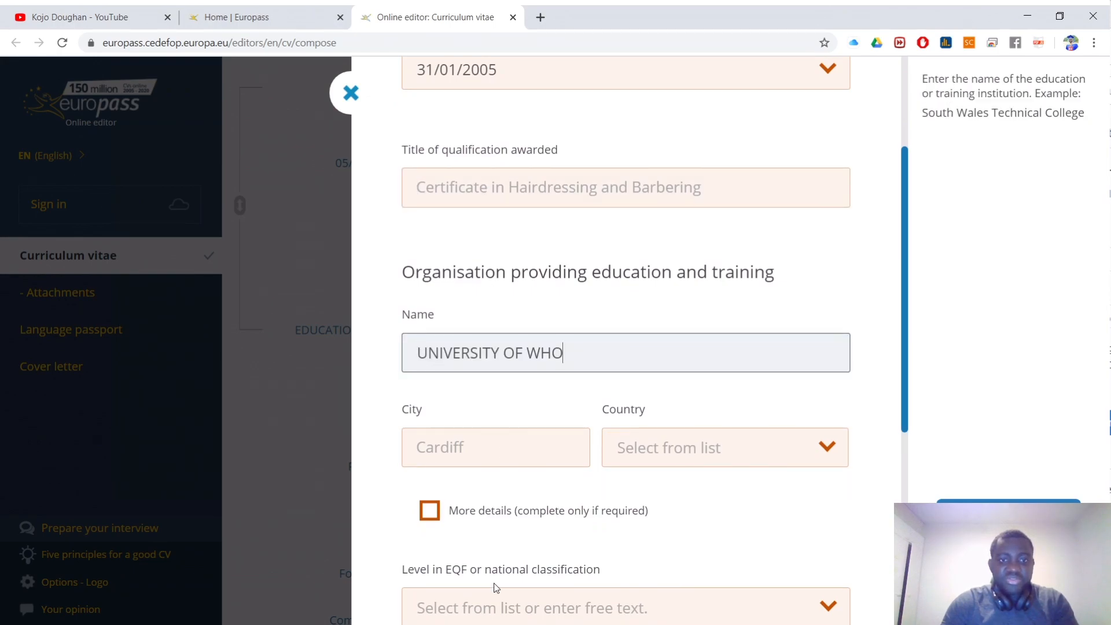
pyautogui.click(408, 624)
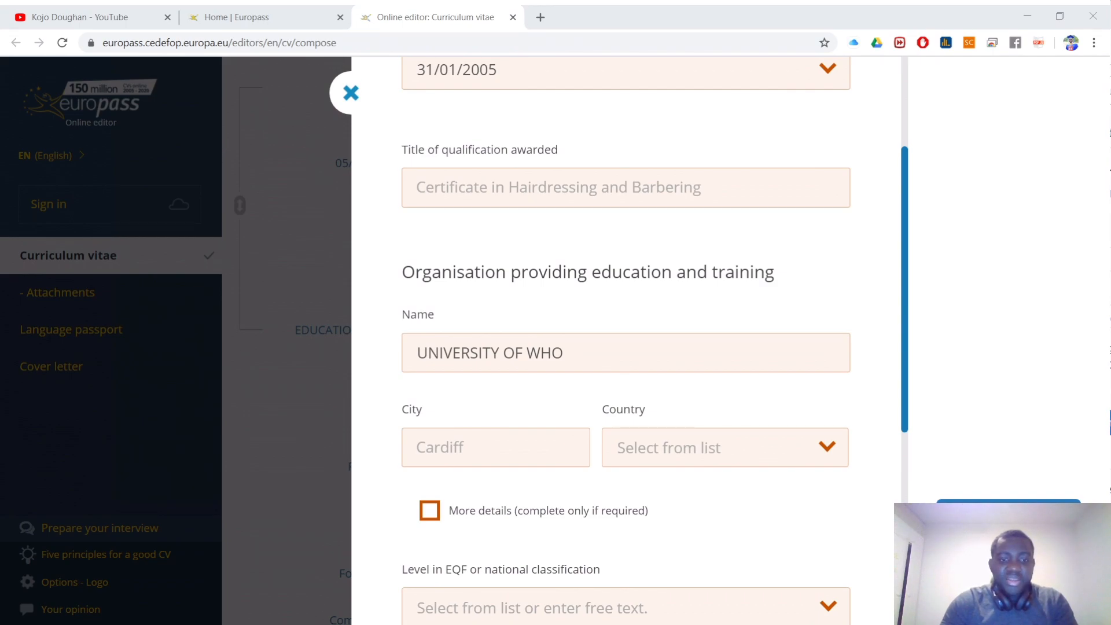
pyautogui.hotkey('alt', 'Tab')
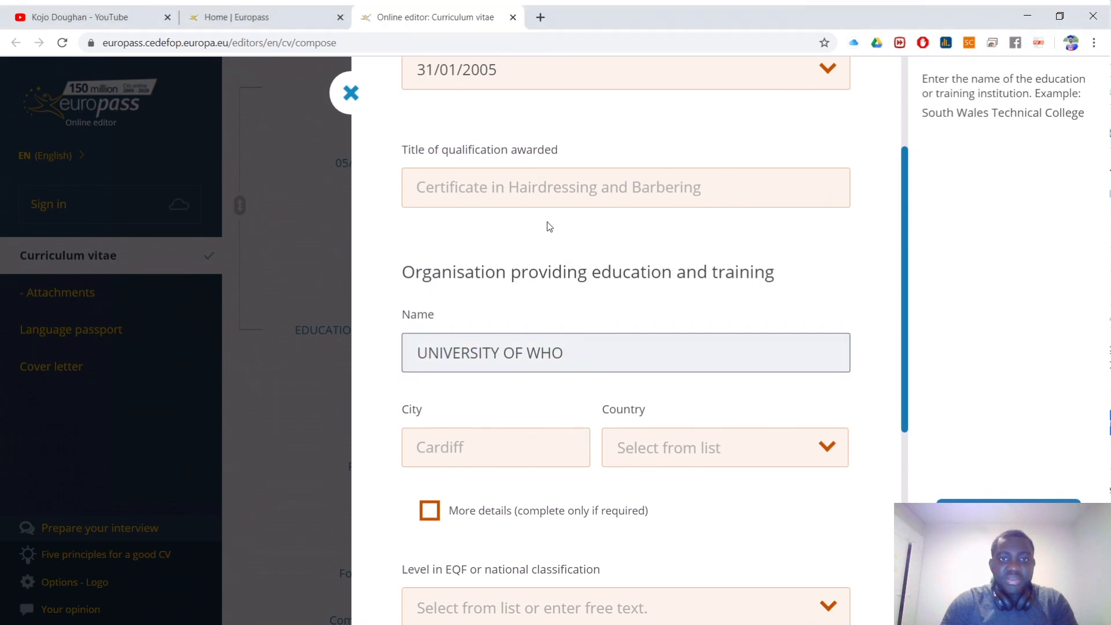
# Step: Enter BSC EDUCATION as the qualification title and ROME as the city
pyautogui.click(541, 194)
pyautogui.write('BSC EDUCATION')
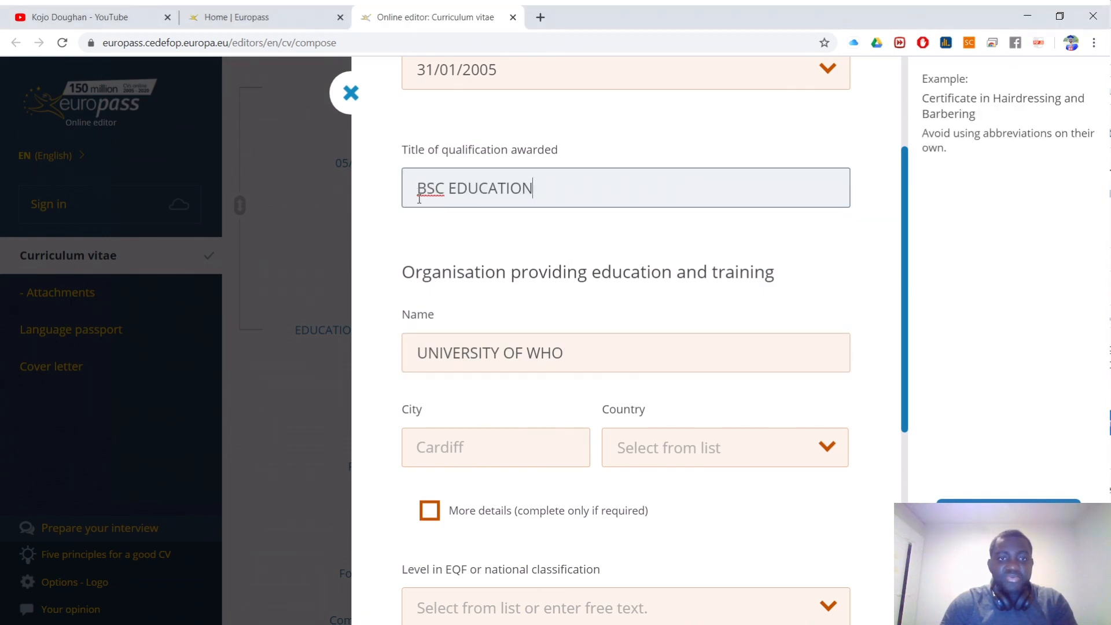
pyautogui.scroll(-1, 397, 446)
pyautogui.click(479, 373)
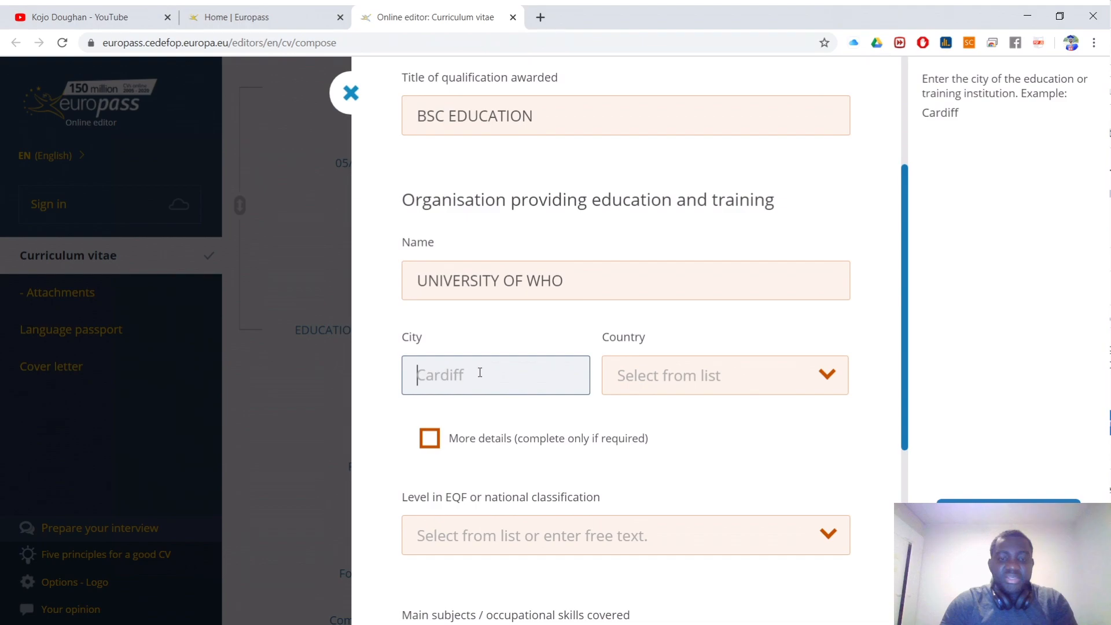
pyautogui.write('ROME')
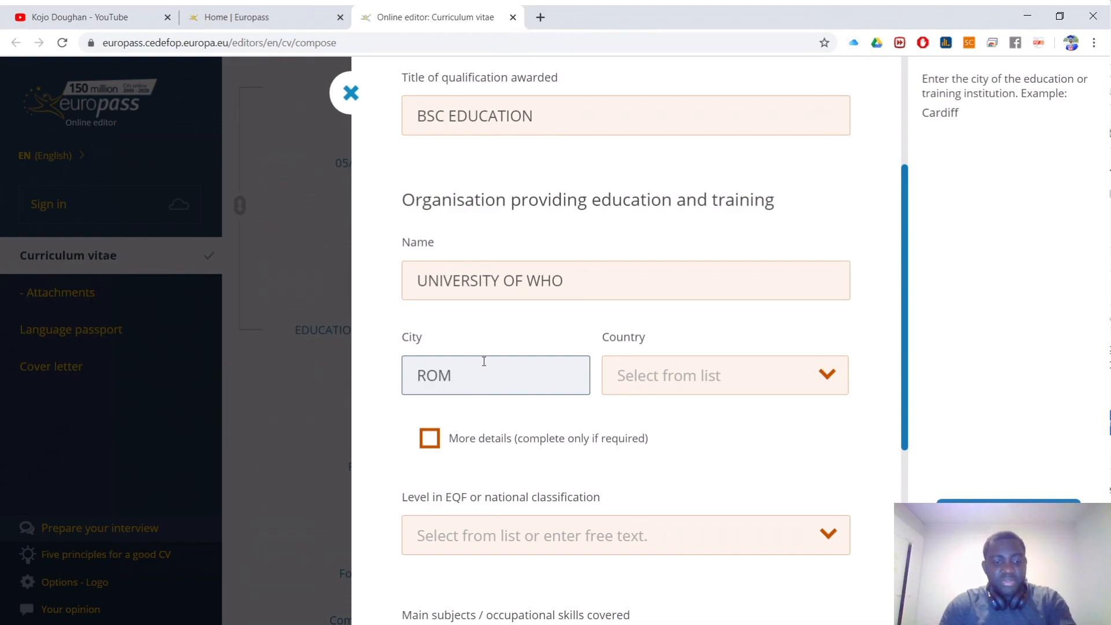
# Step: Choose Ghana as the country and move to the Main subjects box
pyautogui.click(703, 381)
pyautogui.write('F')
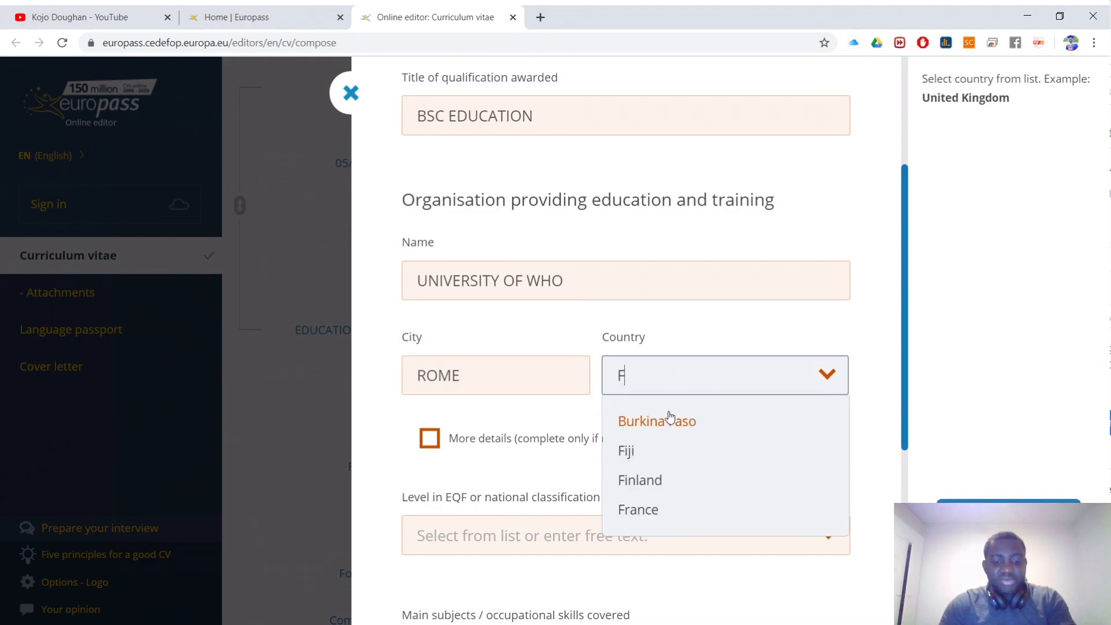
pyautogui.press('BackSpace')
pyautogui.write('GH')
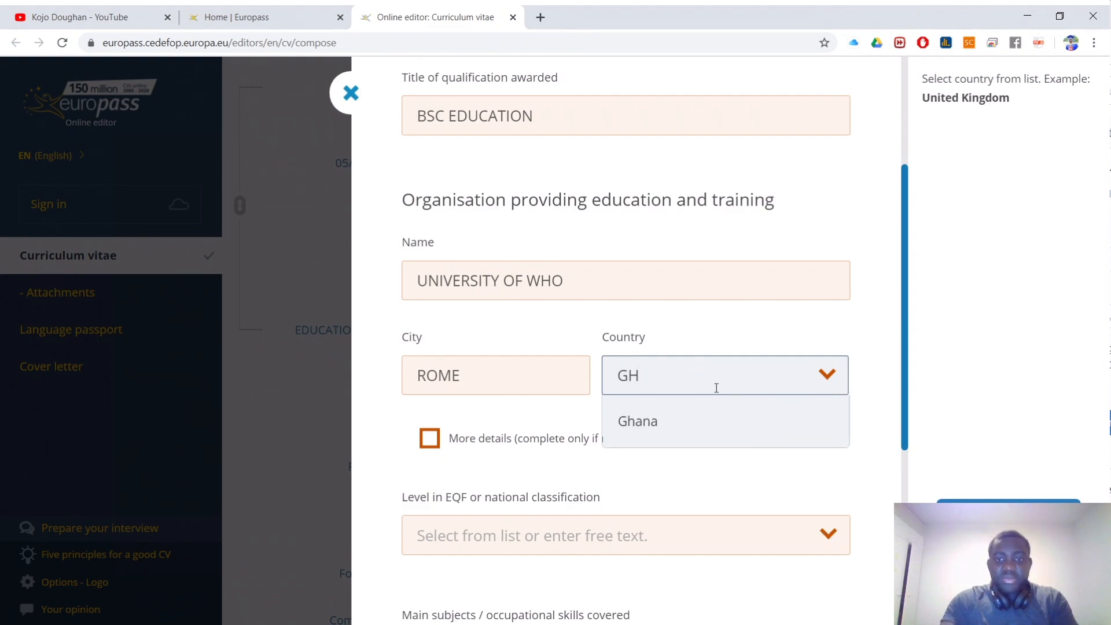
pyautogui.click(704, 415)
pyautogui.scroll(-3, 699, 422)
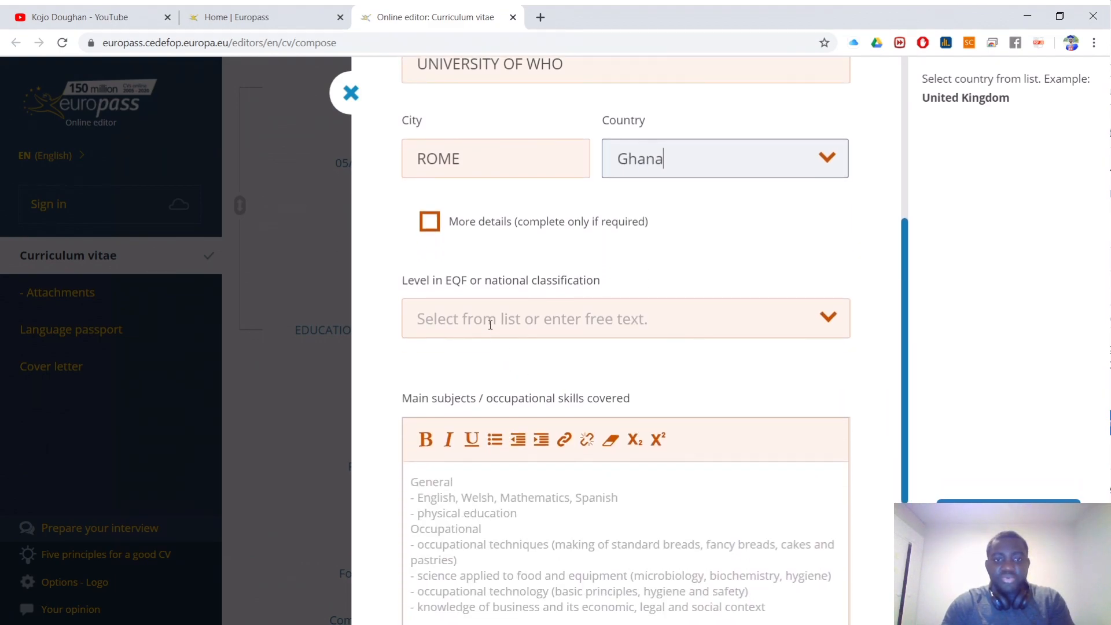
pyautogui.scroll(-2, 466, 429)
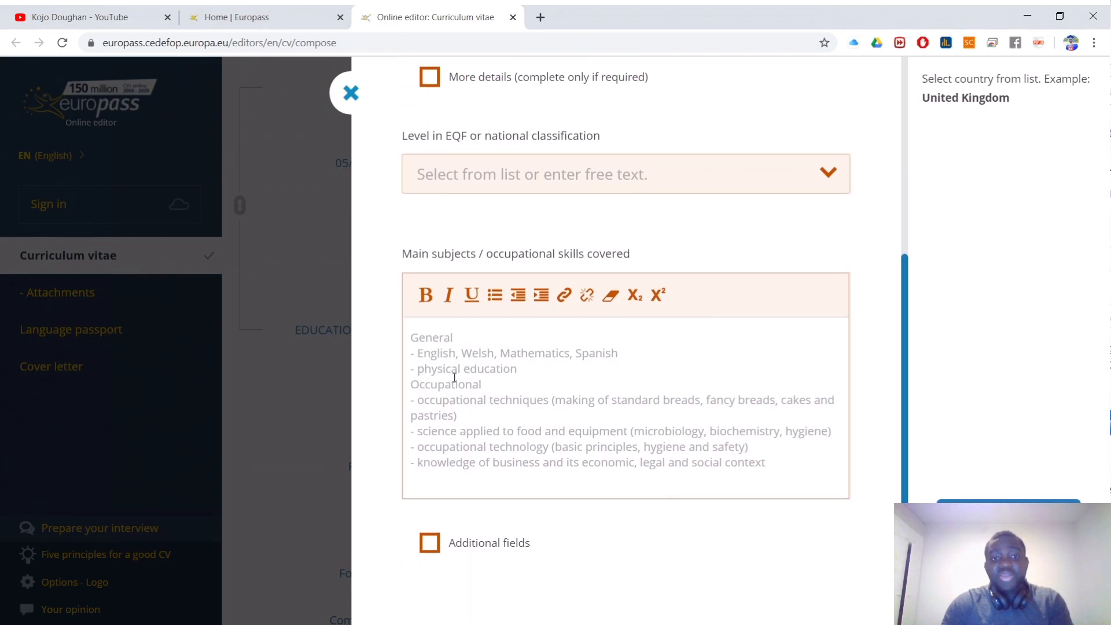
pyautogui.click(413, 337)
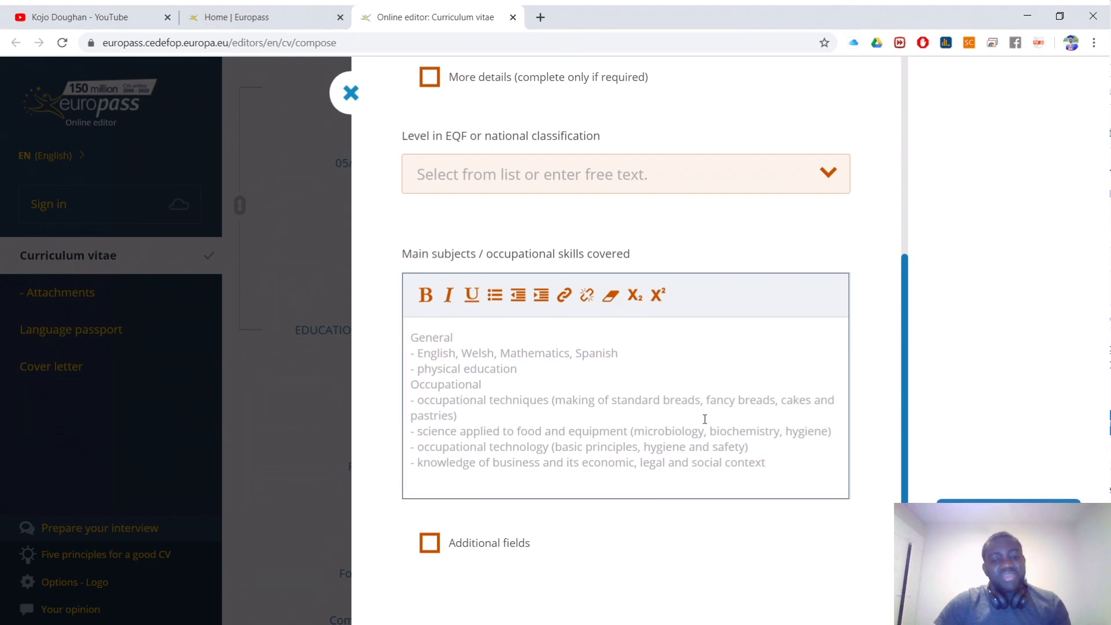
# Step: Remove the optional educational field and save the BSC EDUCATION entry at University of Who
pyautogui.scroll(-3, 692, 423)
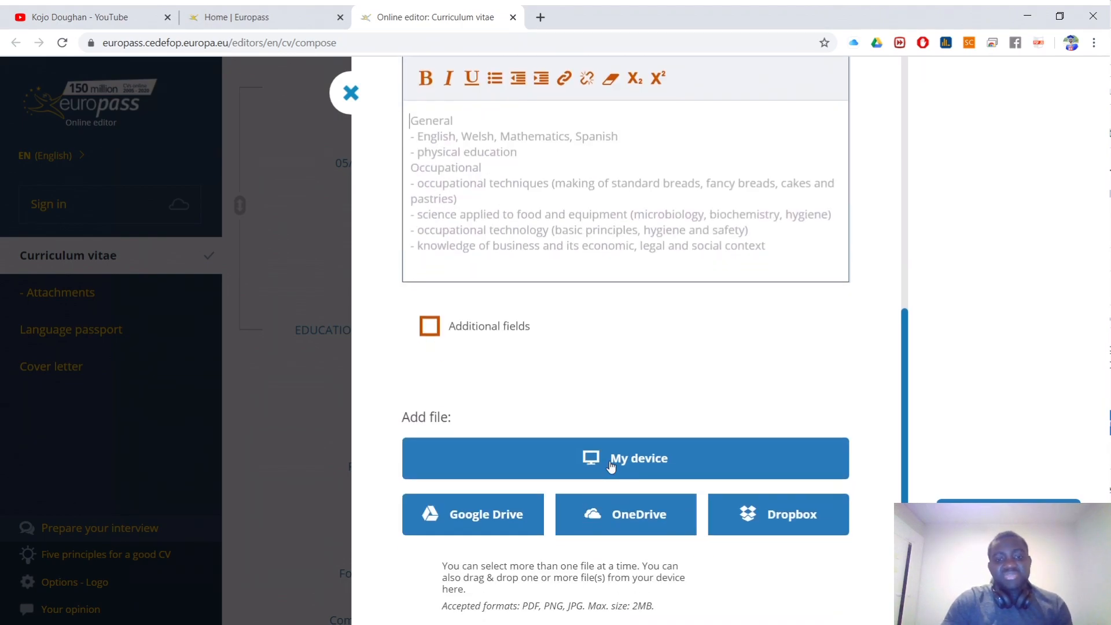
pyautogui.click(432, 329)
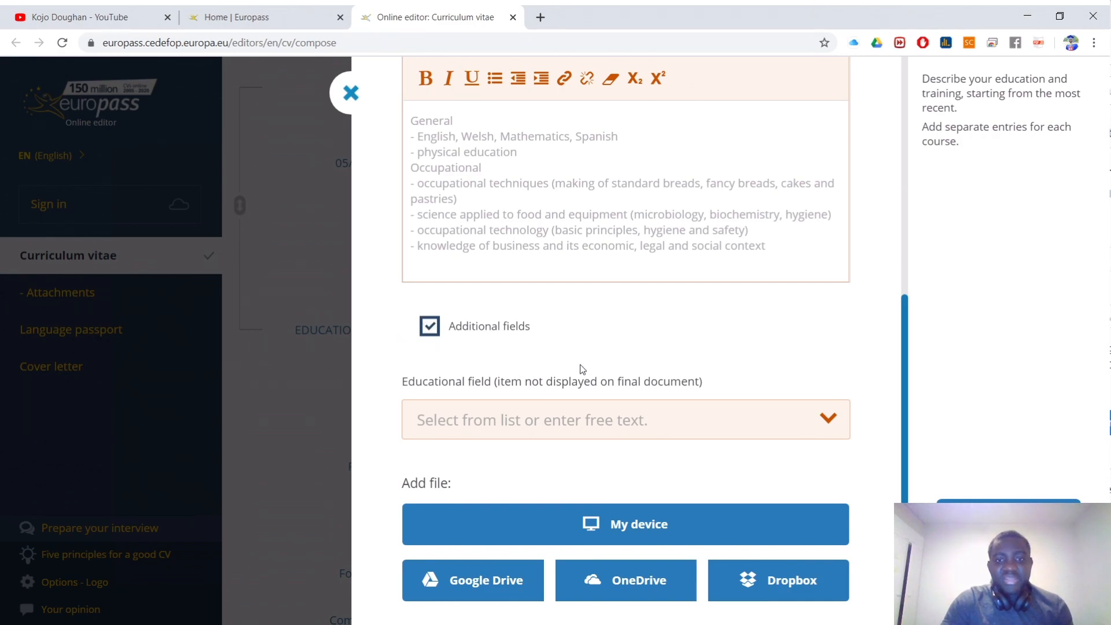
pyautogui.click(444, 330)
pyautogui.click(445, 332)
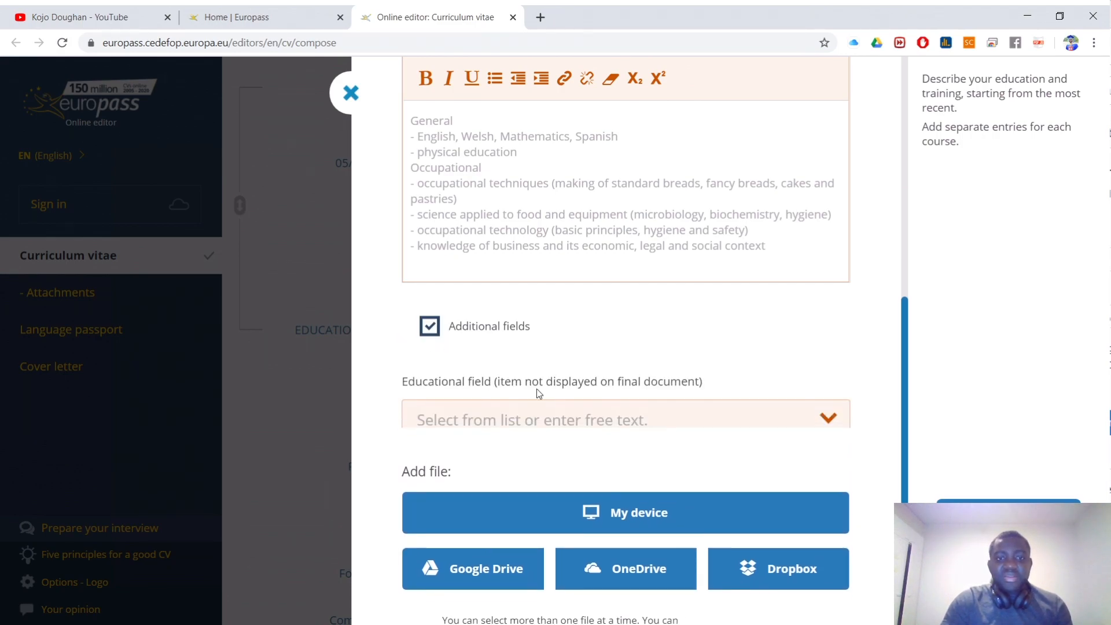
pyautogui.click(569, 412)
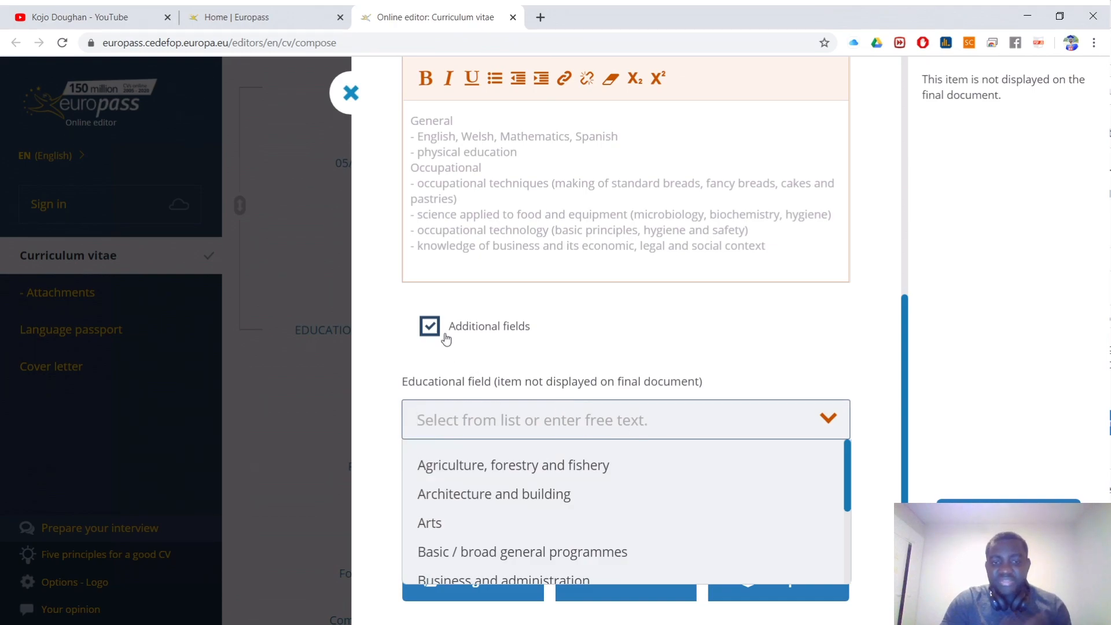
pyautogui.scroll(-5, 526, 469)
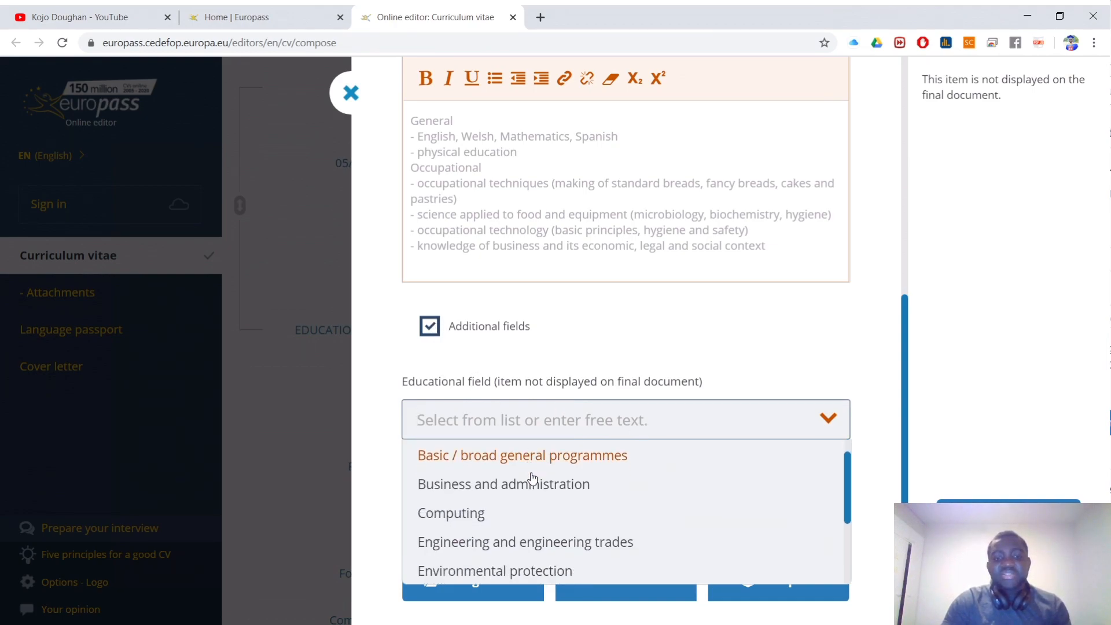
pyautogui.click(427, 333)
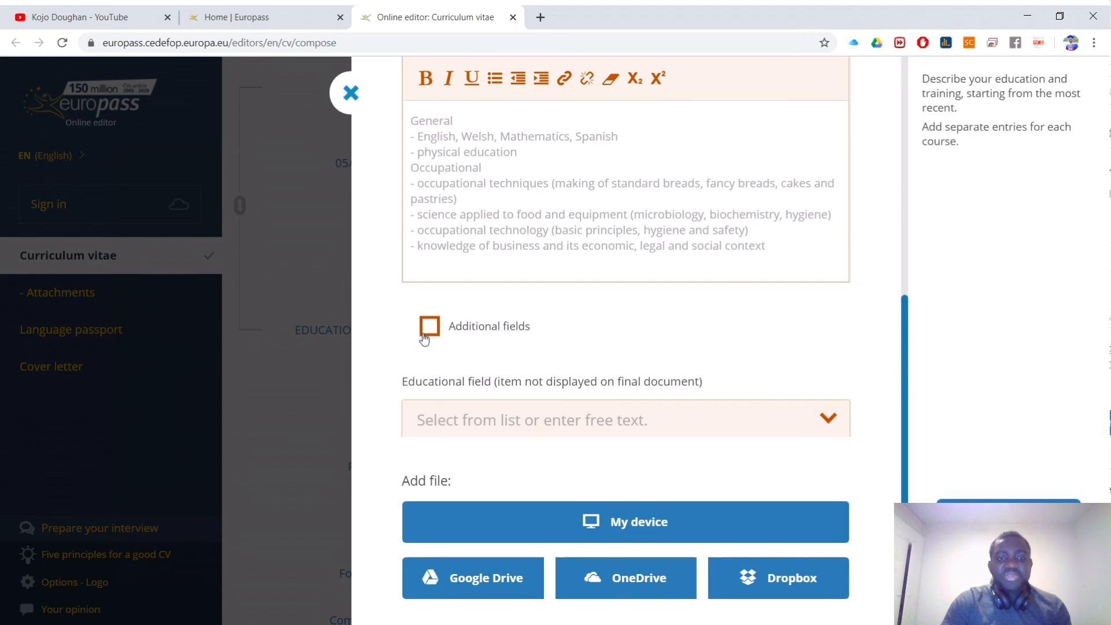
pyautogui.scroll(-2, 591, 363)
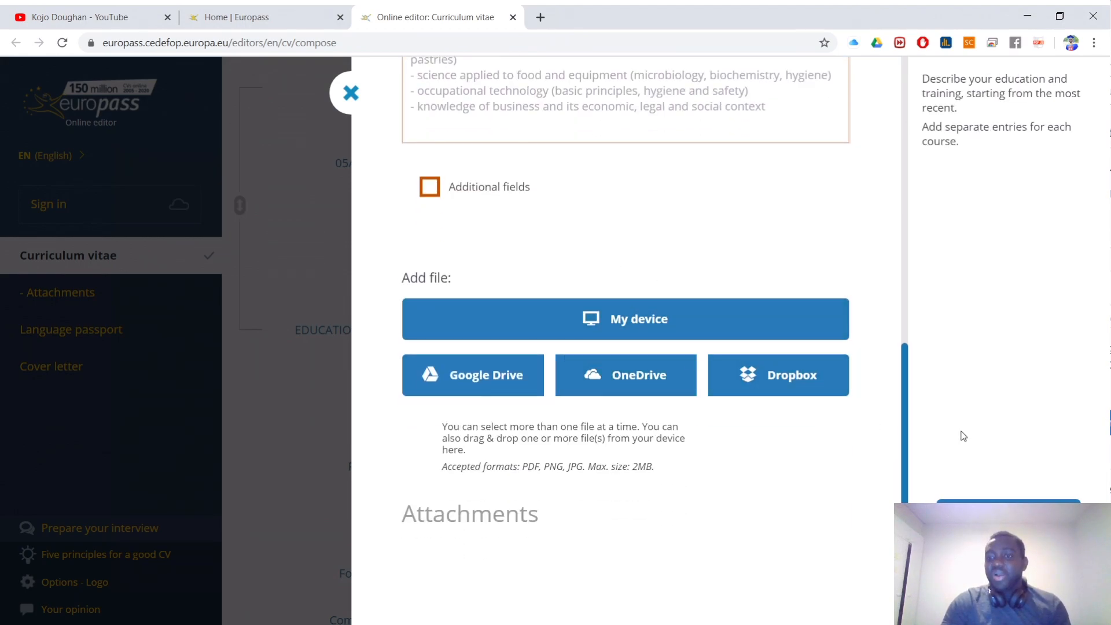
pyautogui.click(1008, 519)
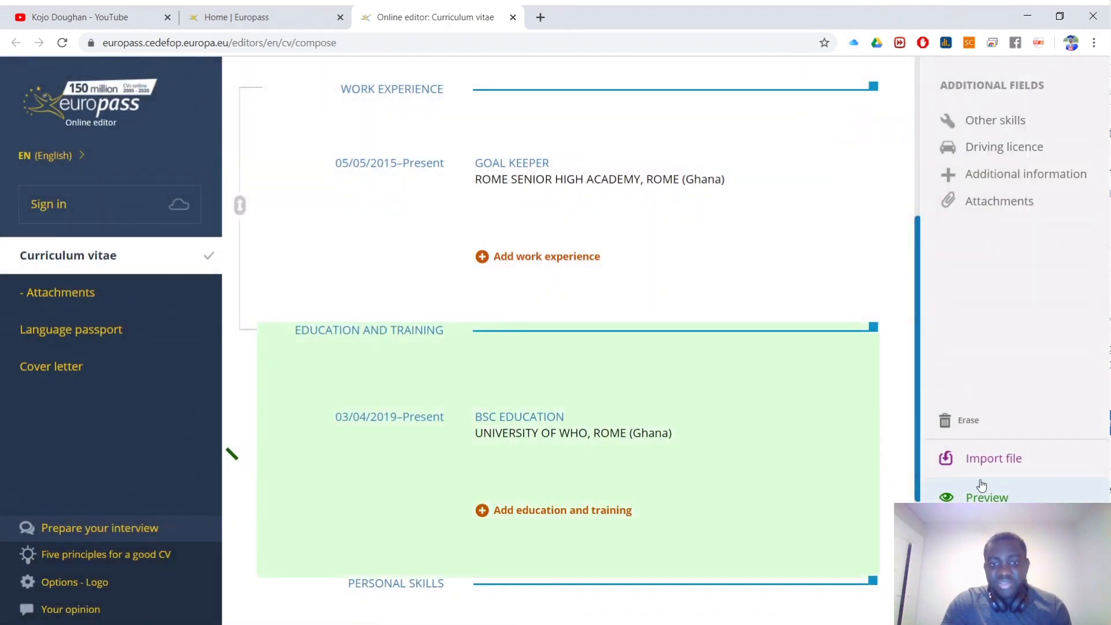
# Step: Enter HAUSA as the first mother tongue, after trying AKAN and TWI
pyautogui.scroll(-2, 692, 394)
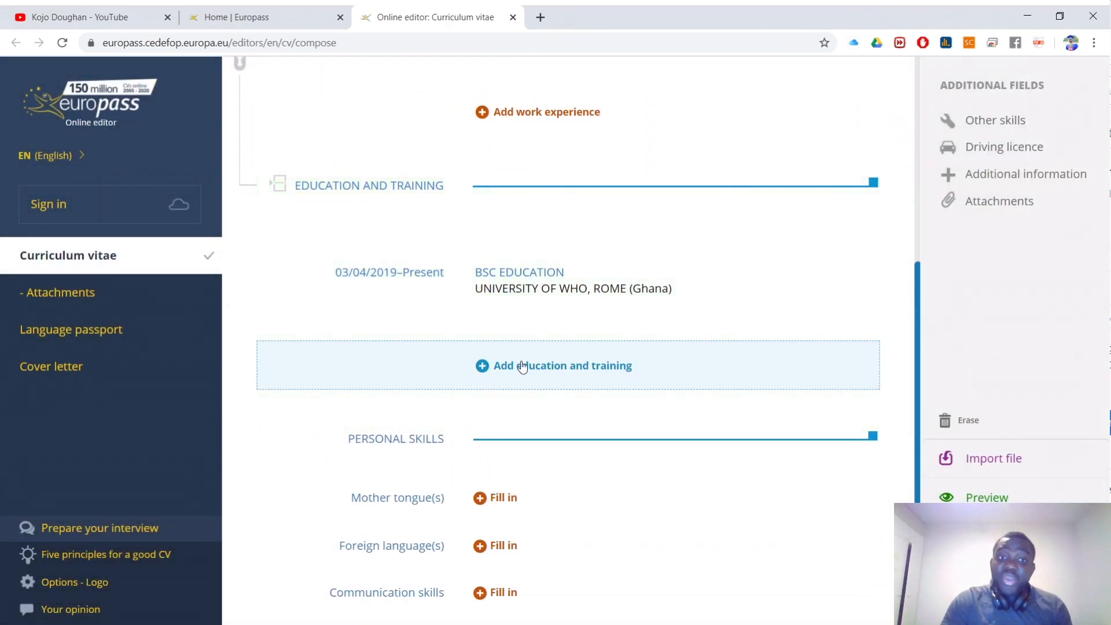
pyautogui.scroll(1, 573, 137)
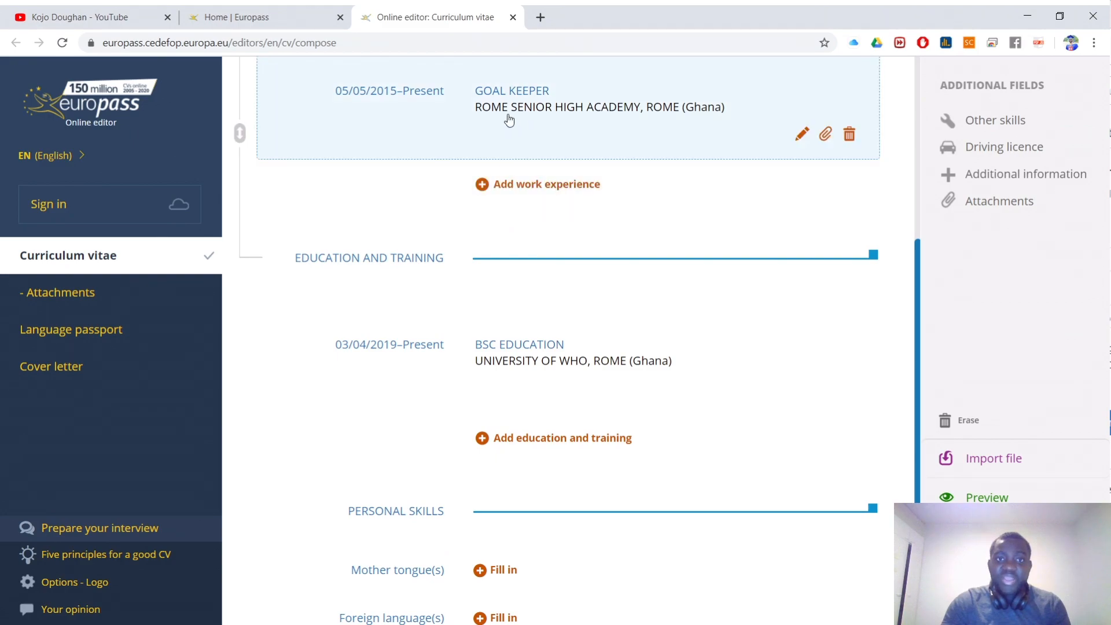
pyautogui.scroll(-2, 640, 436)
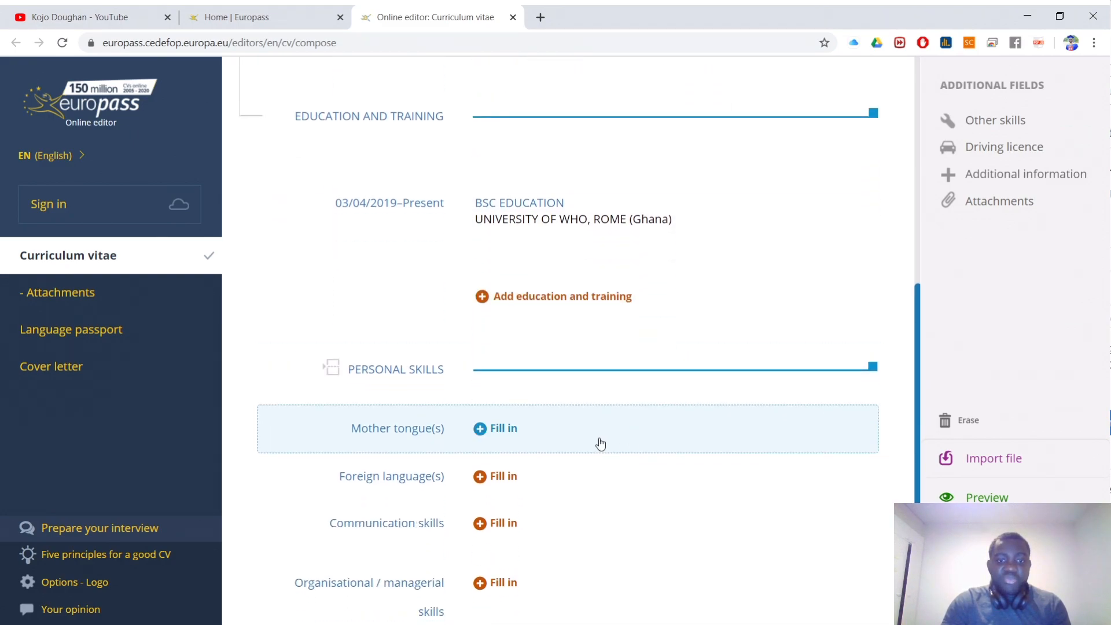
pyautogui.scroll(-1, 515, 452)
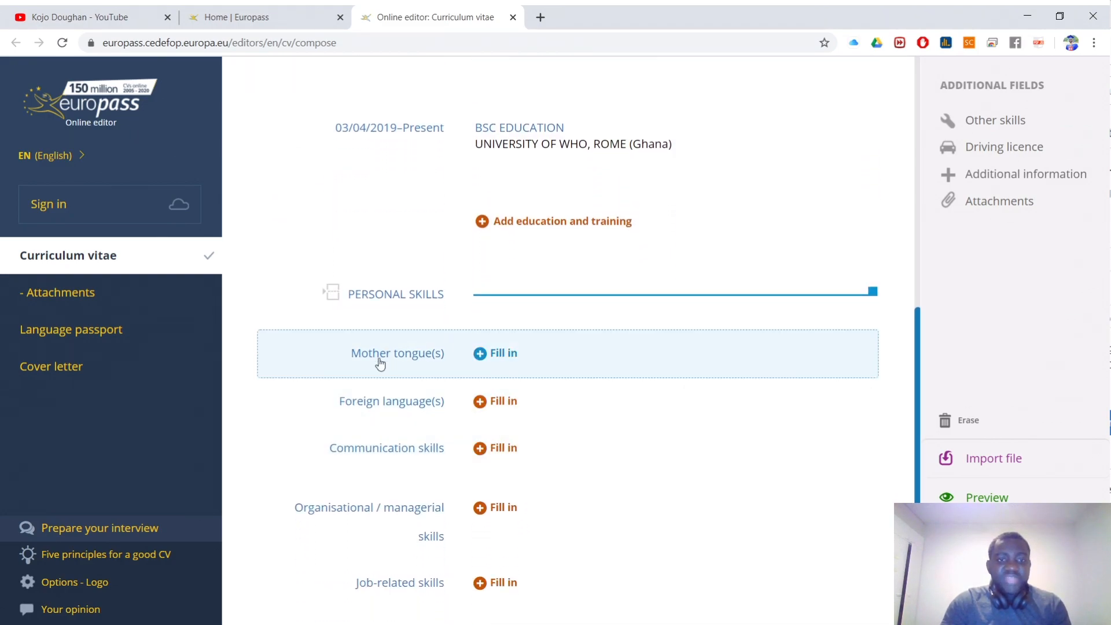
pyautogui.click(542, 362)
pyautogui.click(509, 198)
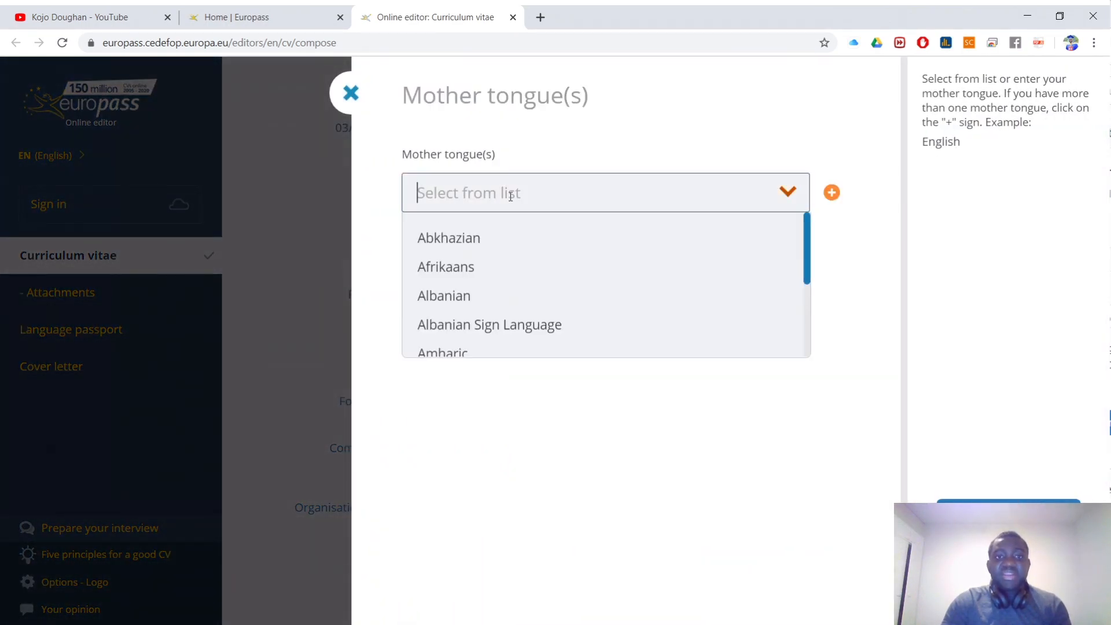
pyautogui.write('AKAN')
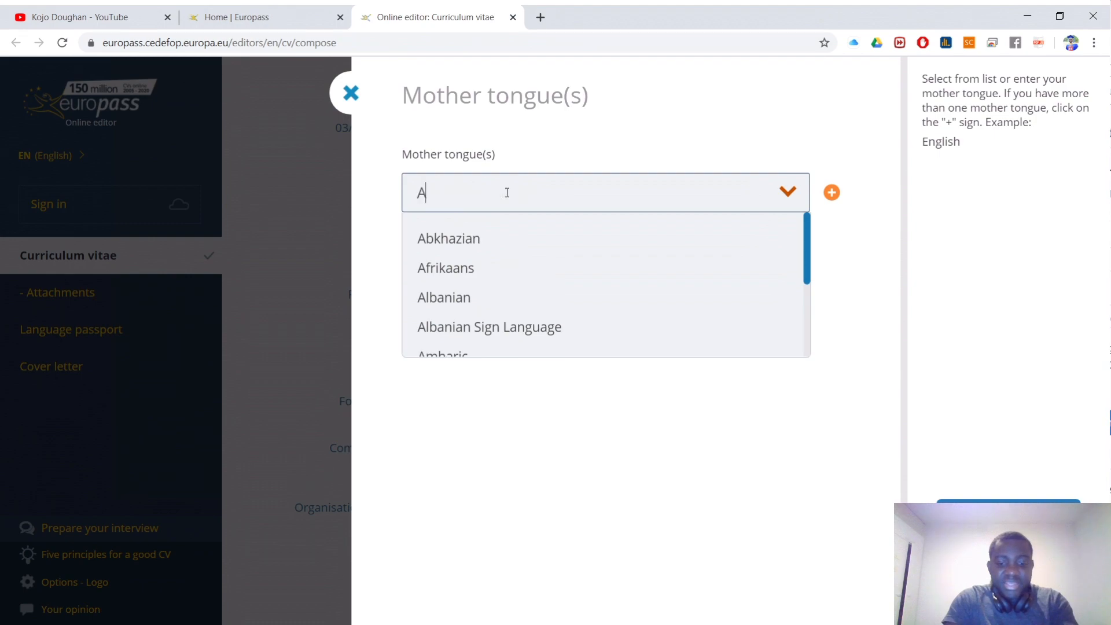
pyautogui.press('BackSpace')
pyautogui.press('BackSpace')
pyautogui.press('BackSpace')
pyautogui.press('BackSpace')
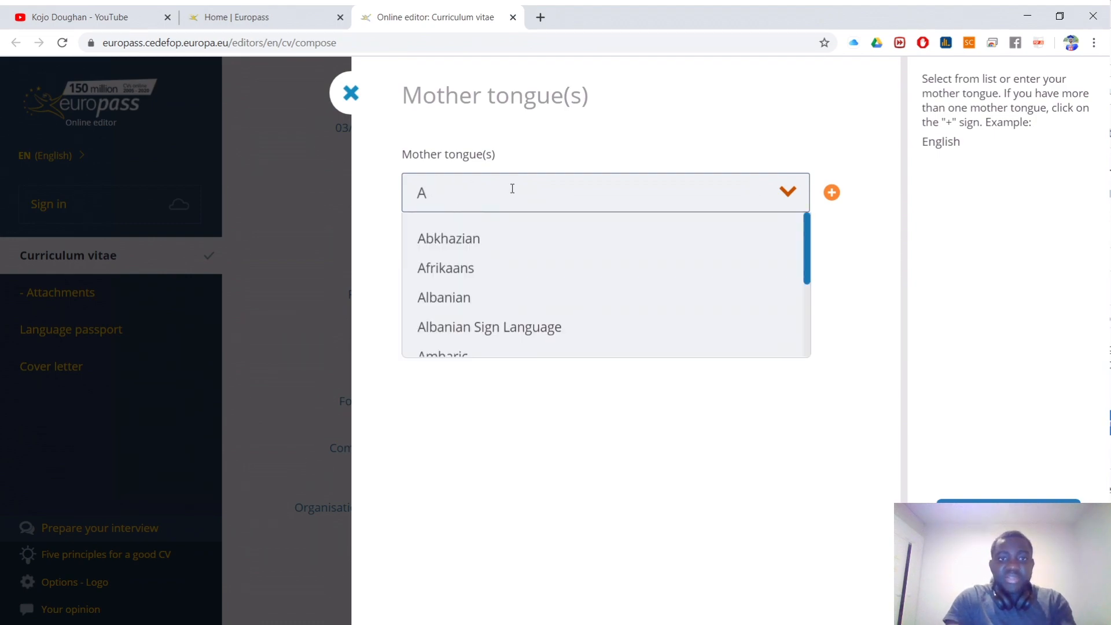
pyautogui.write('TW')
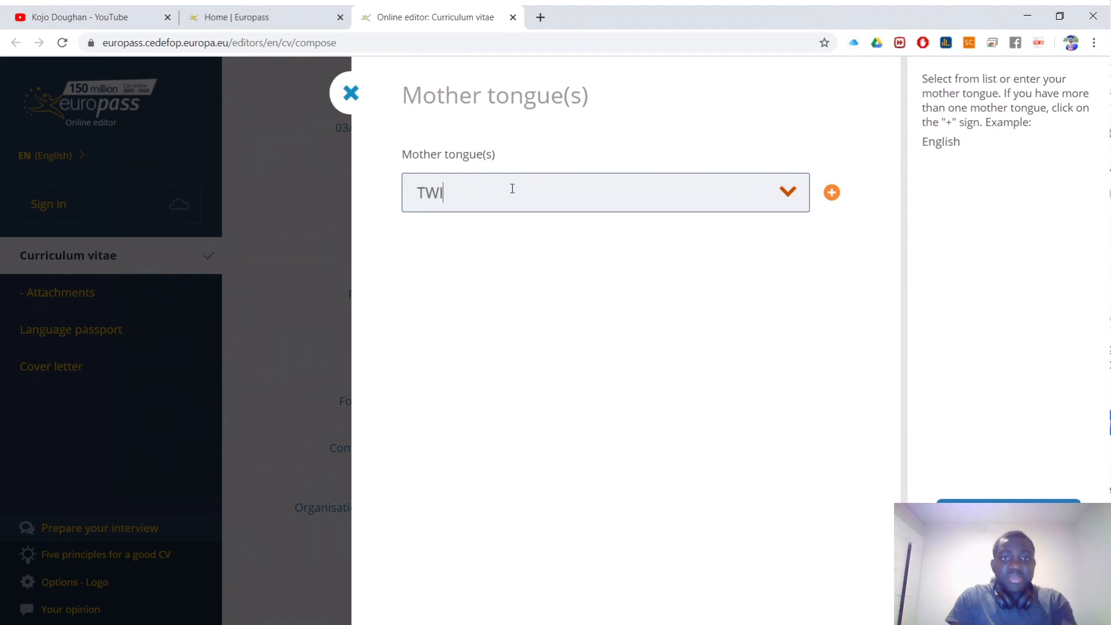
pyautogui.write('I')
pyautogui.press('BackSpace')
pyautogui.press('BackSpace')
pyautogui.press('BackSpace')
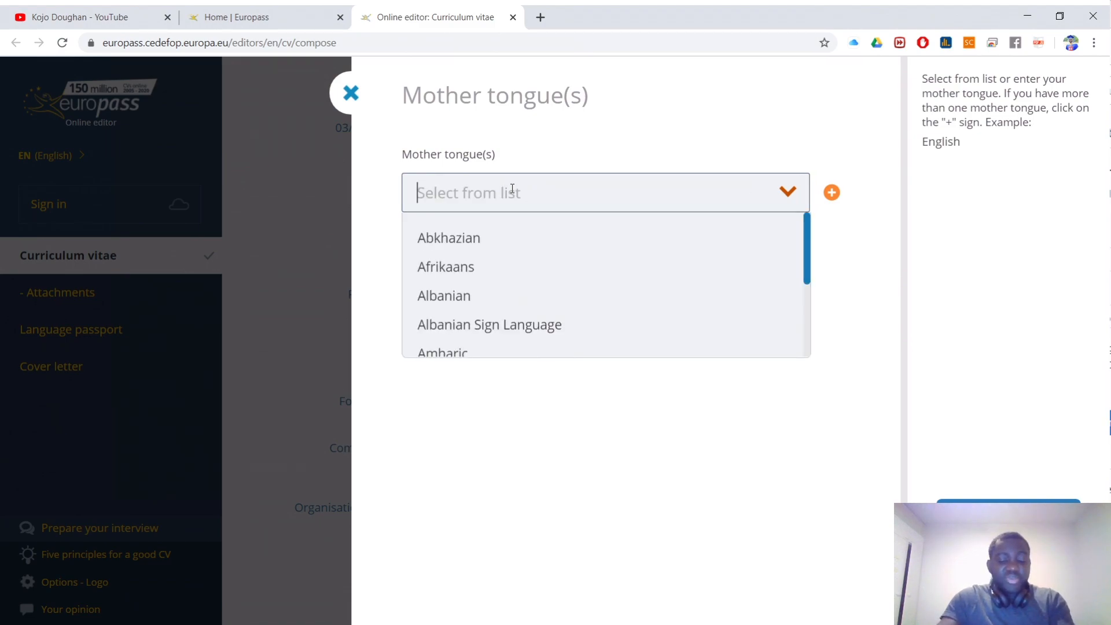
pyautogui.write('HAUSA')
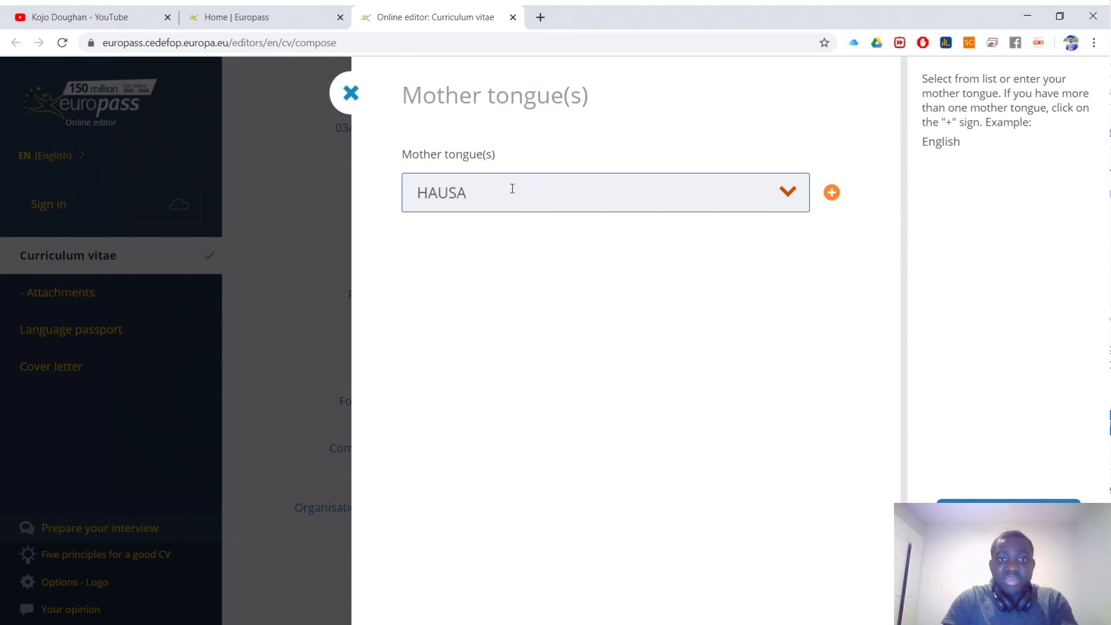
# Step: Add Afrikaans and Albanian as further mother tongues and save
pyautogui.click(832, 193)
pyautogui.click(460, 315)
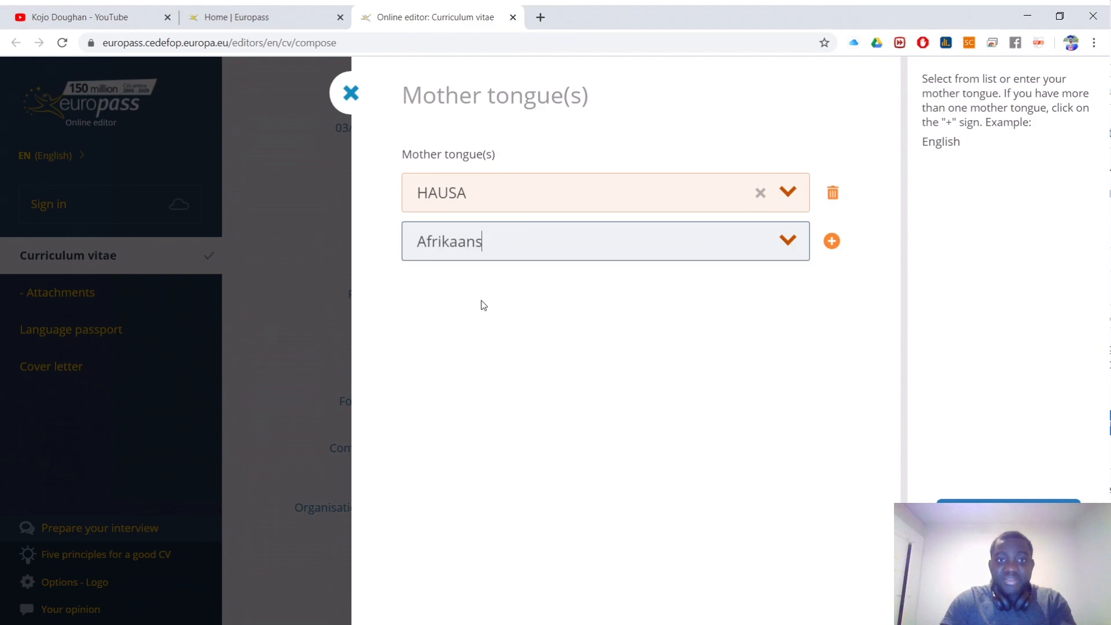
pyautogui.click(831, 241)
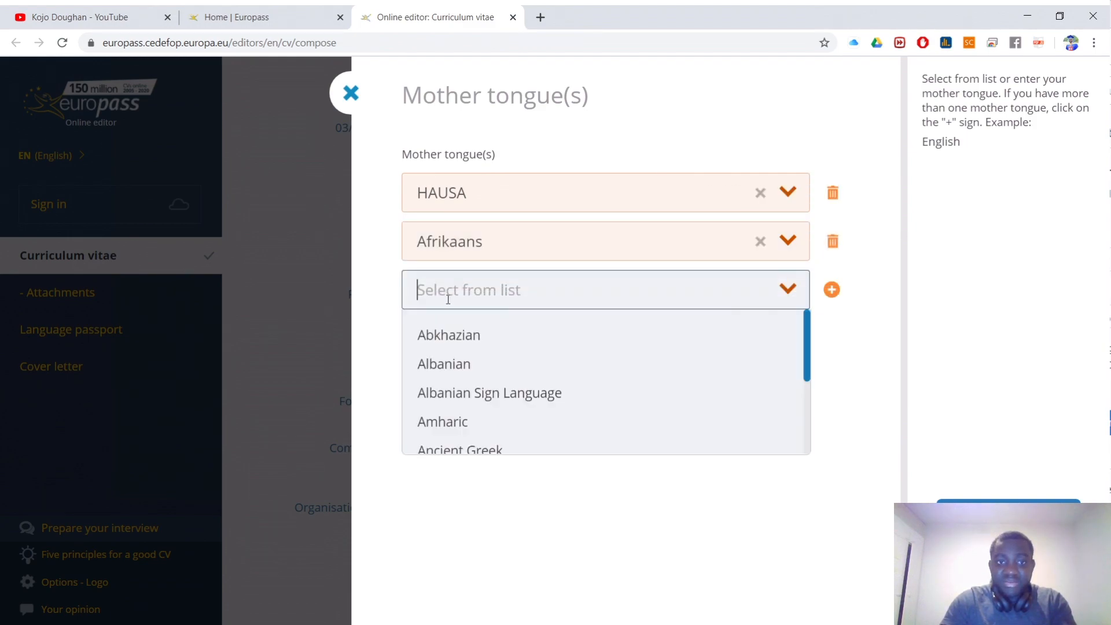
pyautogui.click(454, 364)
pyautogui.click(339, 345)
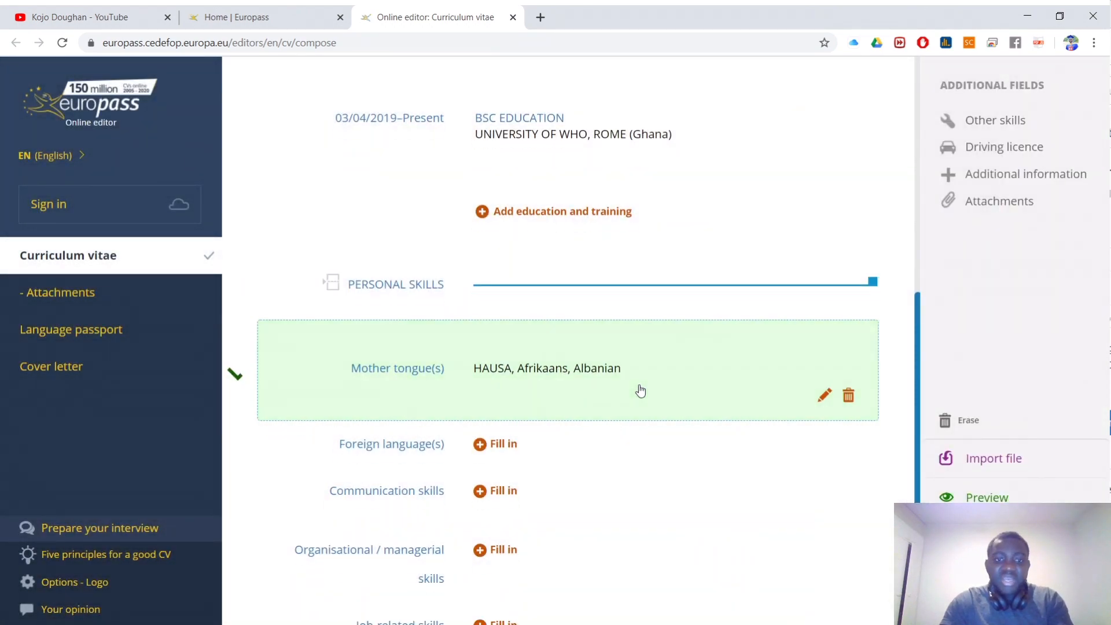
# Step: Start a foreign language entry and choose English
pyautogui.scroll(-1, 568, 379)
pyautogui.click(493, 383)
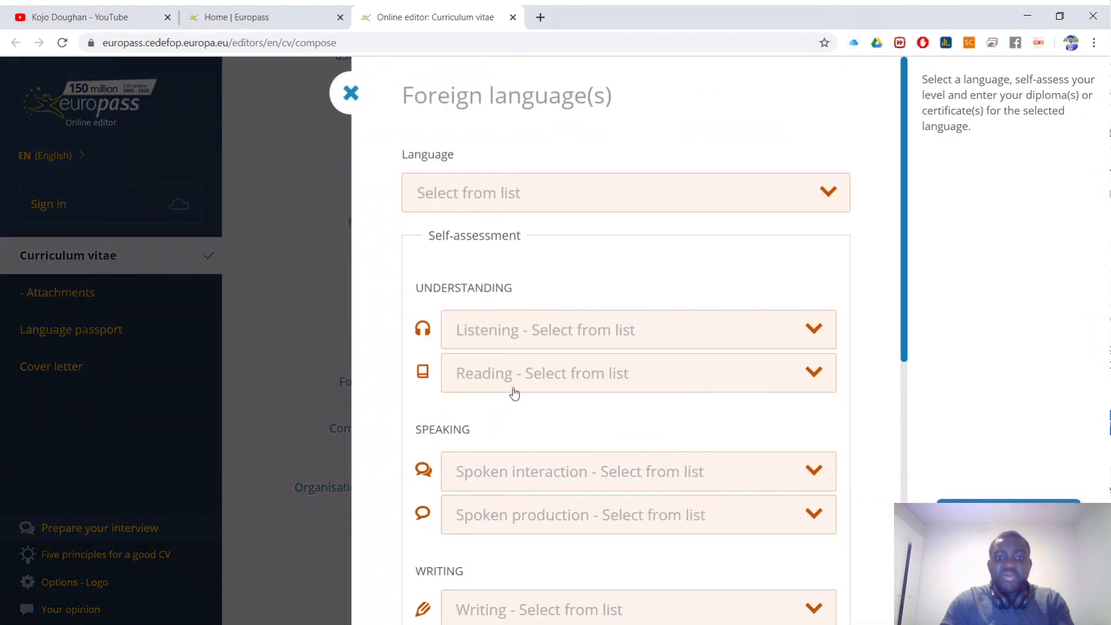
pyautogui.click(504, 193)
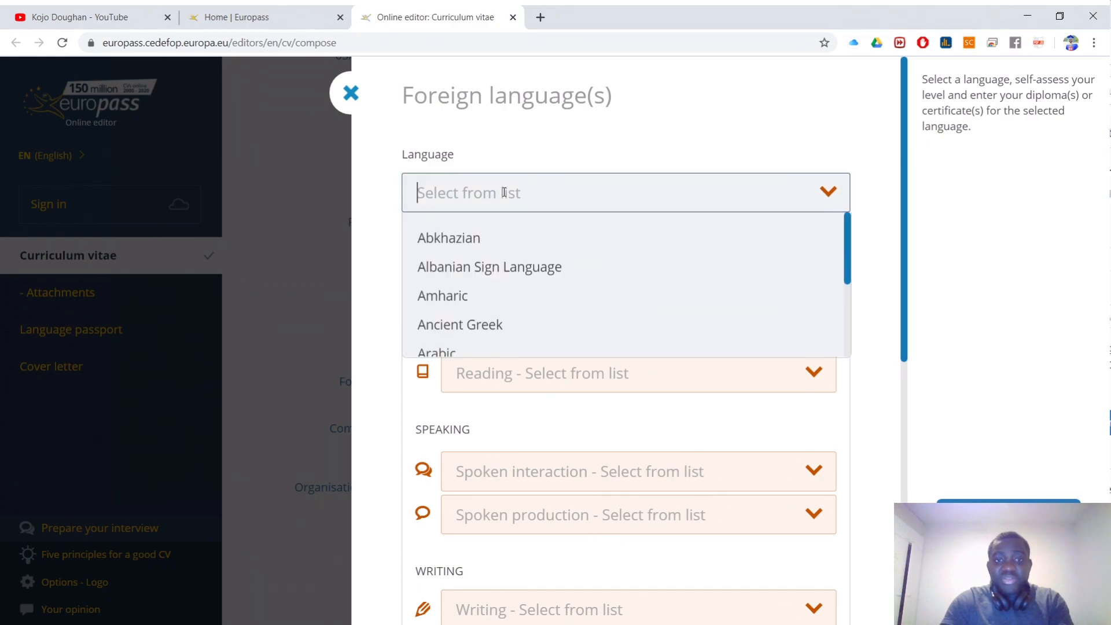
pyautogui.write('EN')
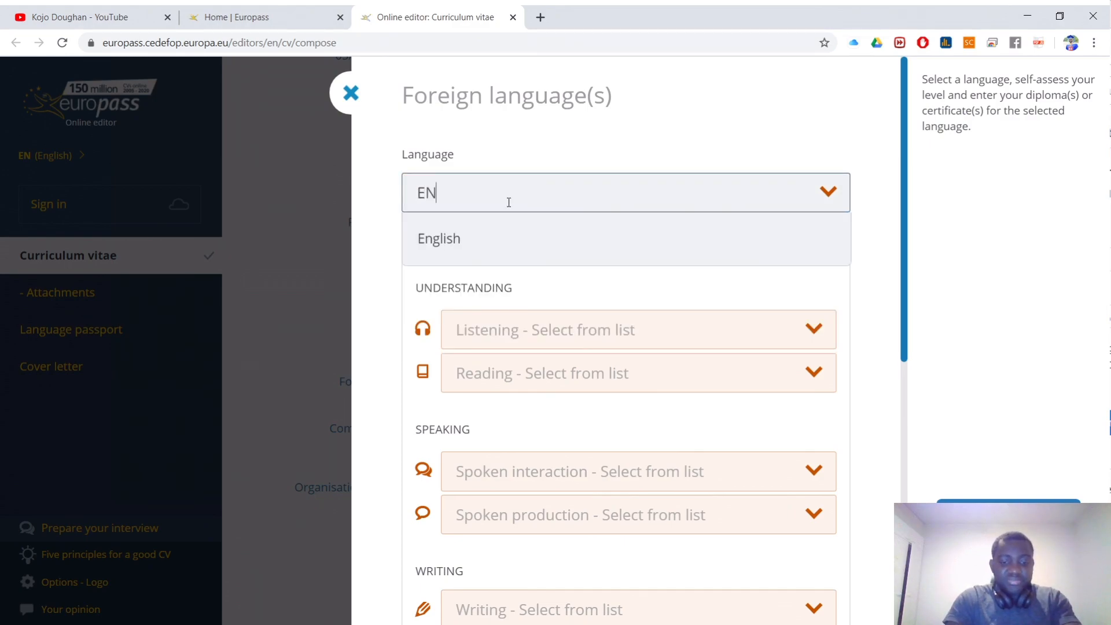
pyautogui.write('GLISH')
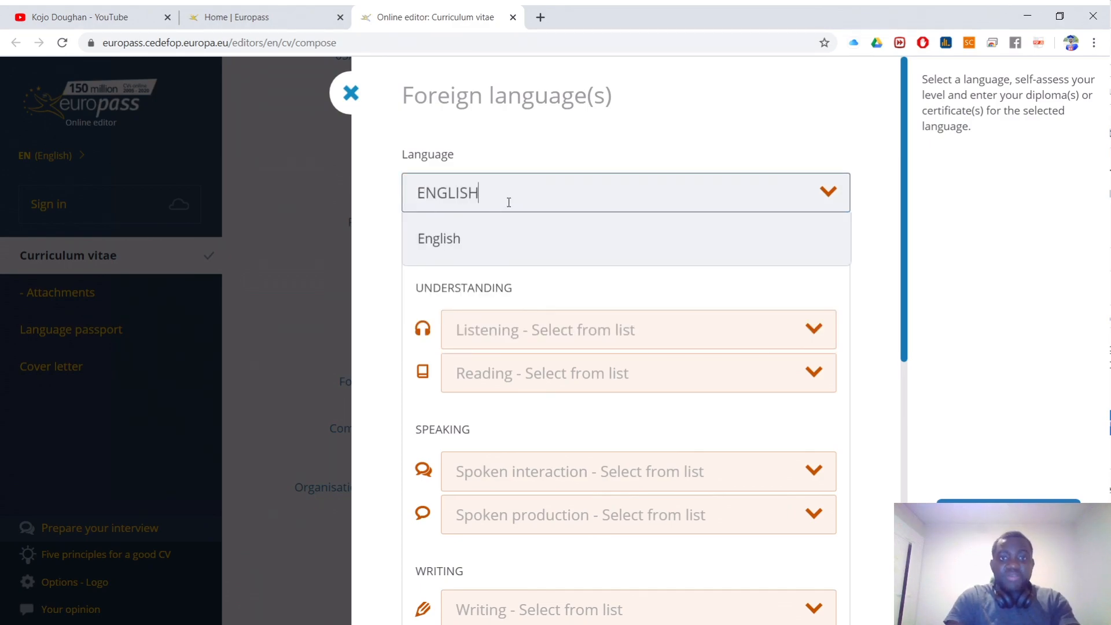
pyautogui.click(446, 231)
# Step: Set English Listening to C2 and Reading to A1
pyautogui.scroll(-1, 625, 289)
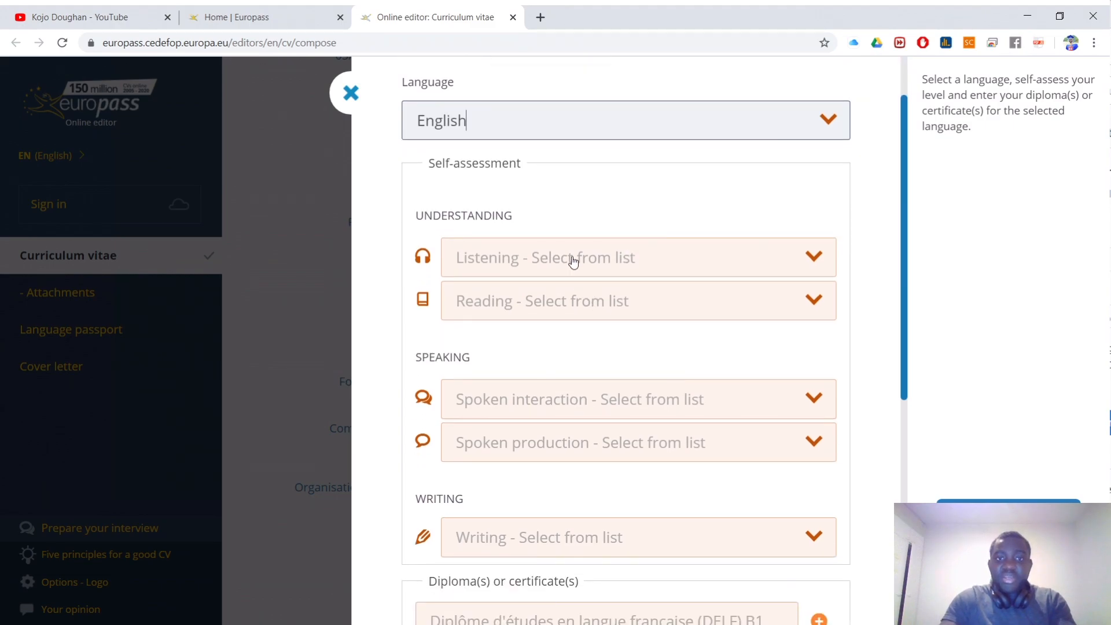
pyautogui.click(571, 258)
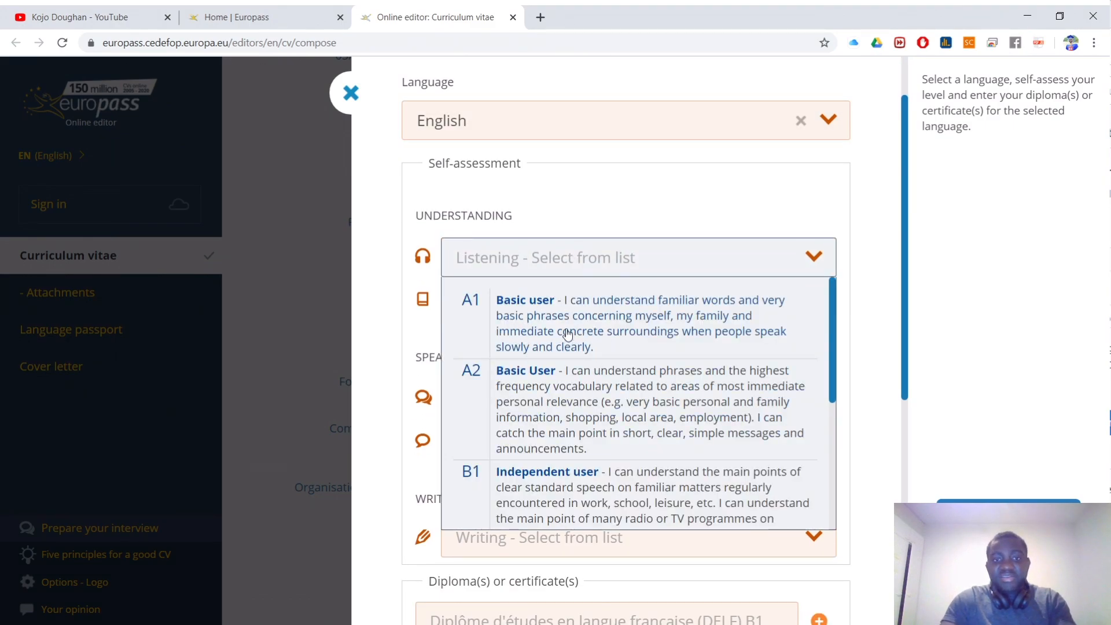
pyautogui.scroll(-5, 608, 423)
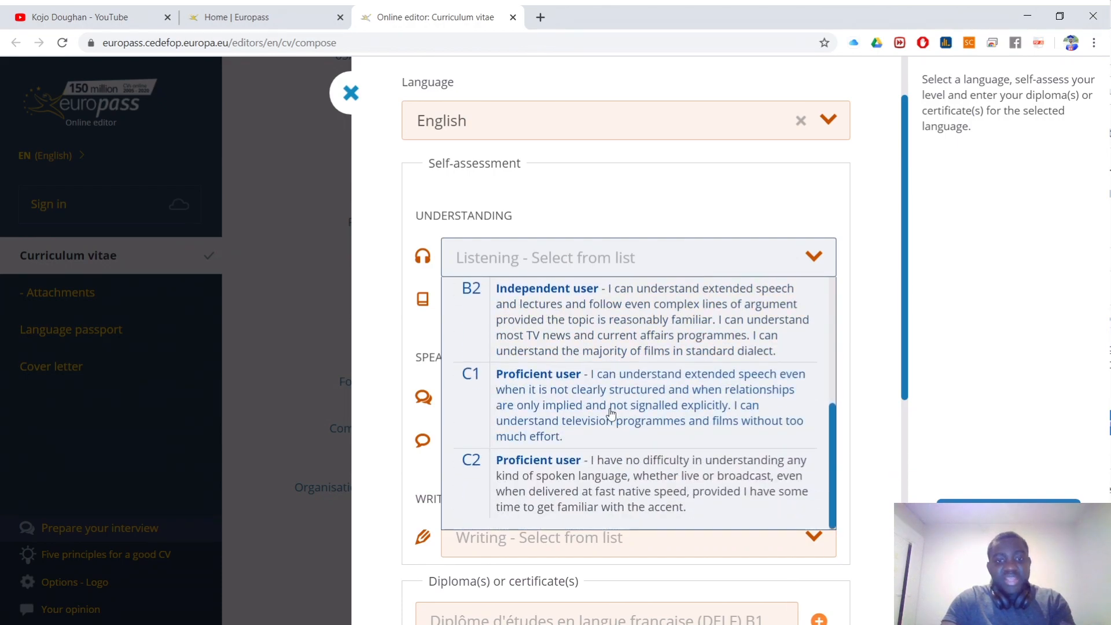
pyautogui.click(596, 465)
pyautogui.click(540, 304)
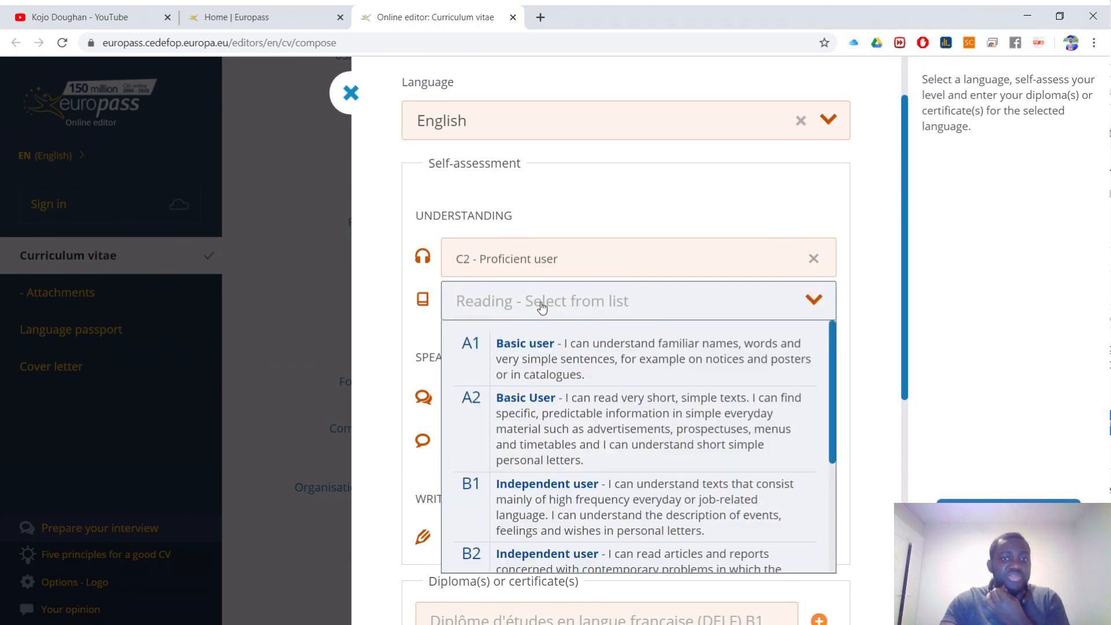
pyautogui.scroll(1, 570, 400)
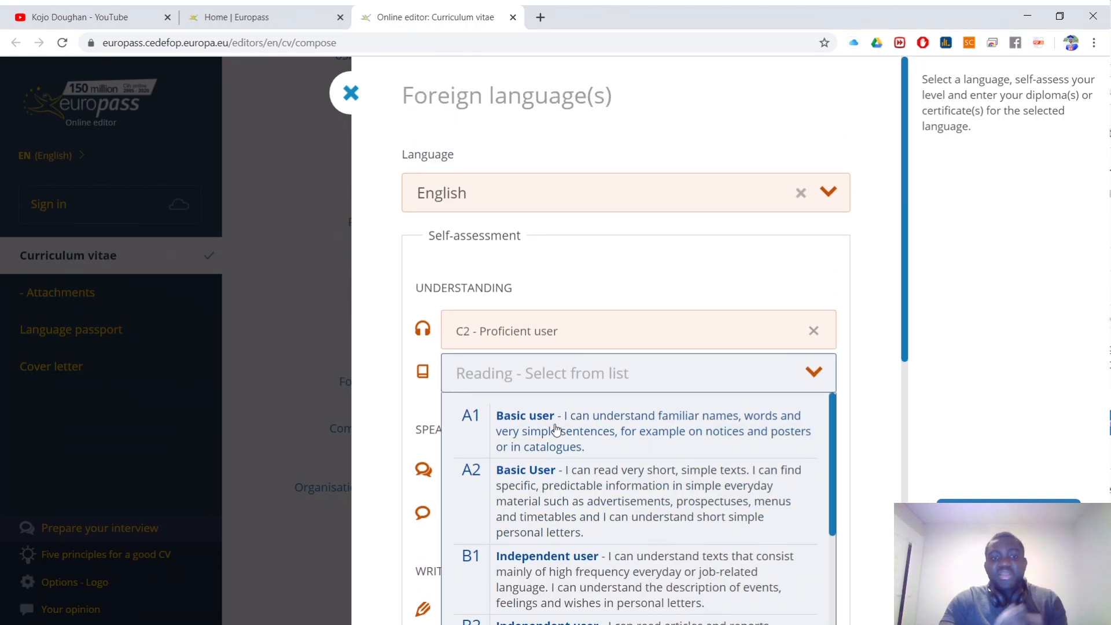
pyautogui.click(555, 429)
# Step: Leave Spoken interaction unrated and save the English language entry
pyautogui.scroll(-5, 548, 388)
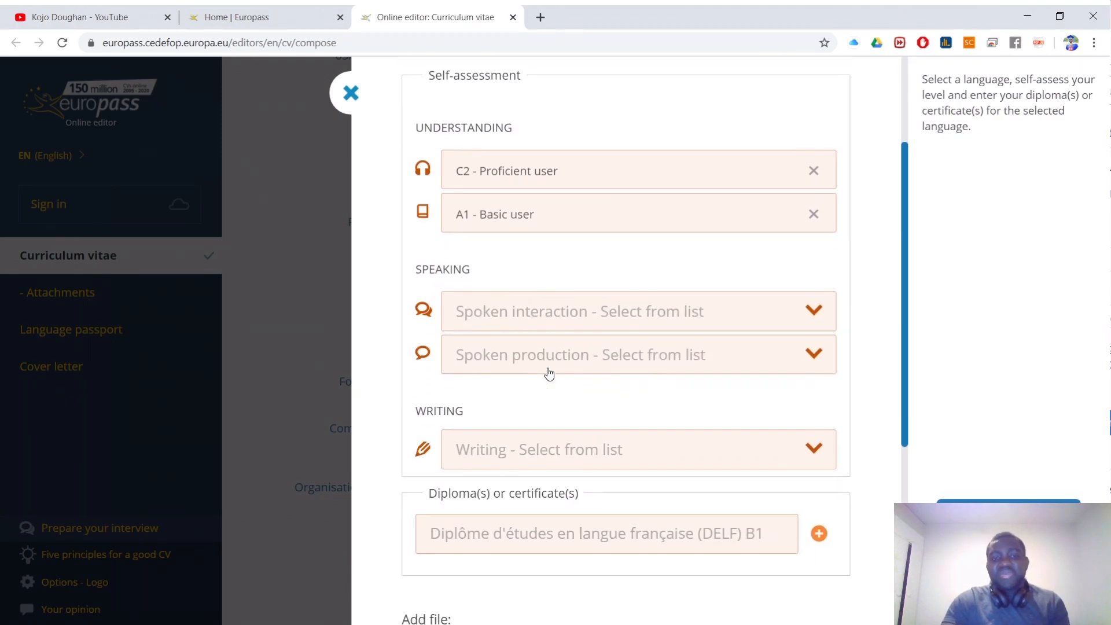
pyautogui.click(527, 190)
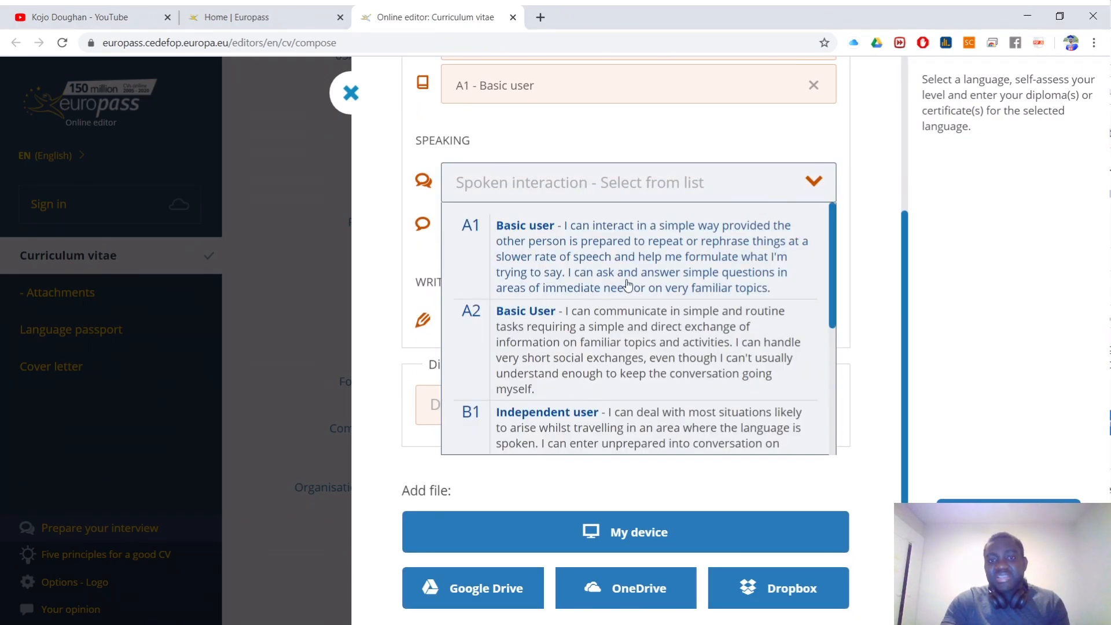
pyautogui.scroll(-2, 618, 362)
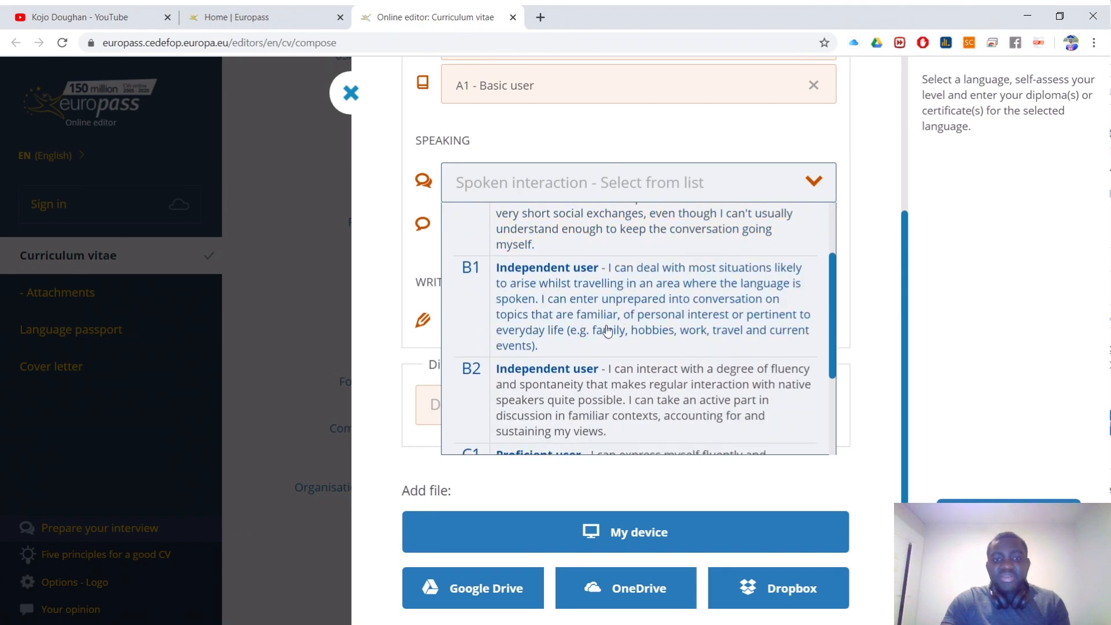
pyautogui.scroll(-3, 615, 339)
pyautogui.click(371, 358)
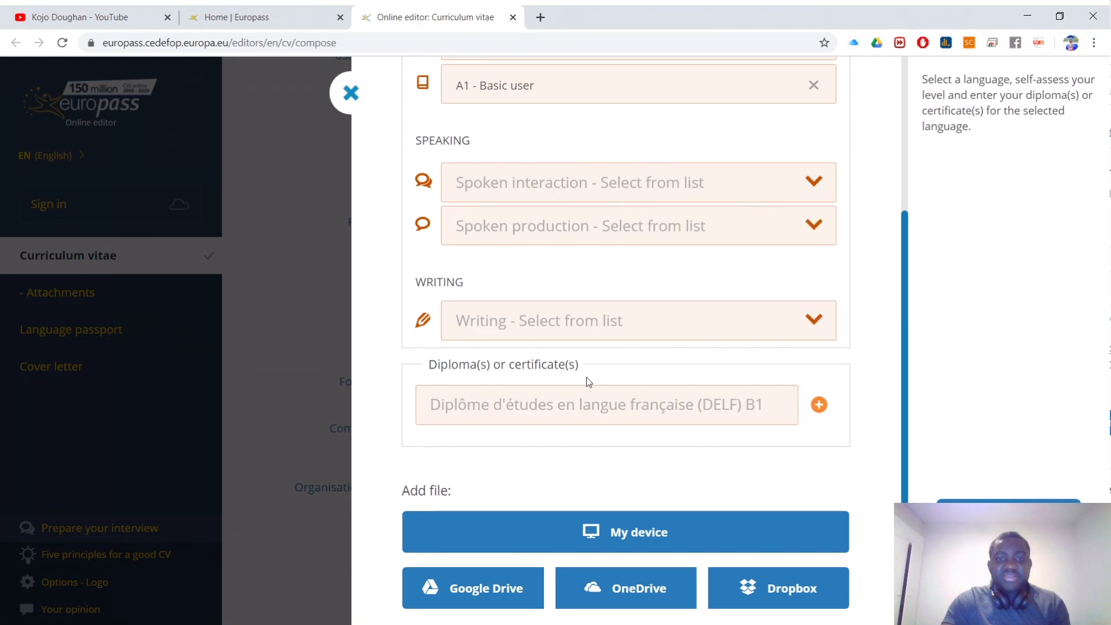
pyautogui.scroll(-4, 612, 383)
pyautogui.click(1009, 516)
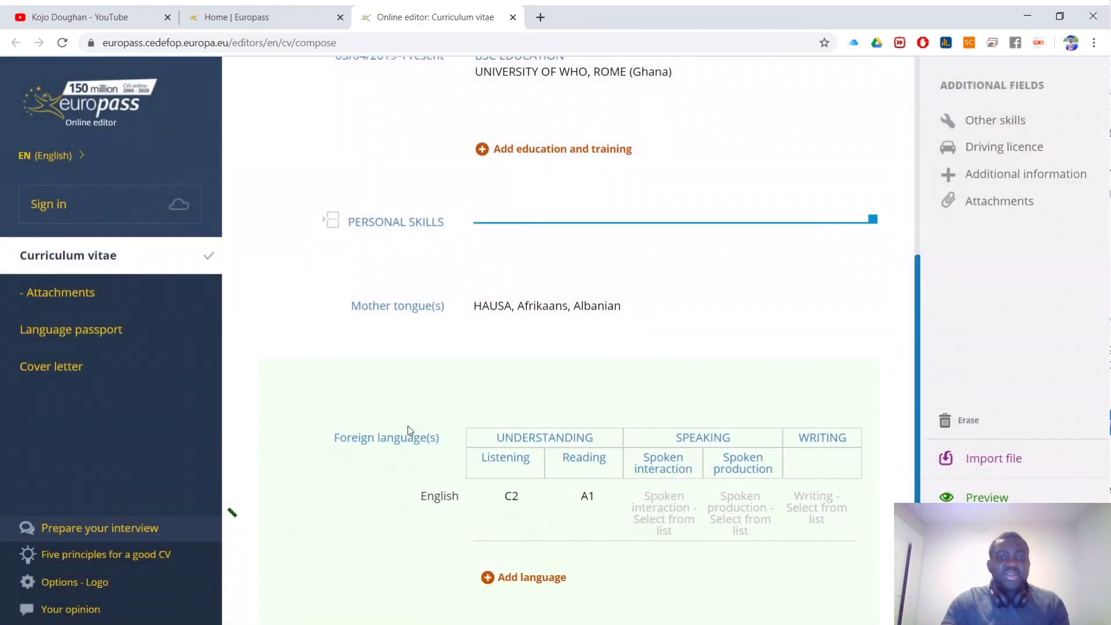
# Step: Open the Communication skills editor and close it without adding text
pyautogui.scroll(-6, 511, 371)
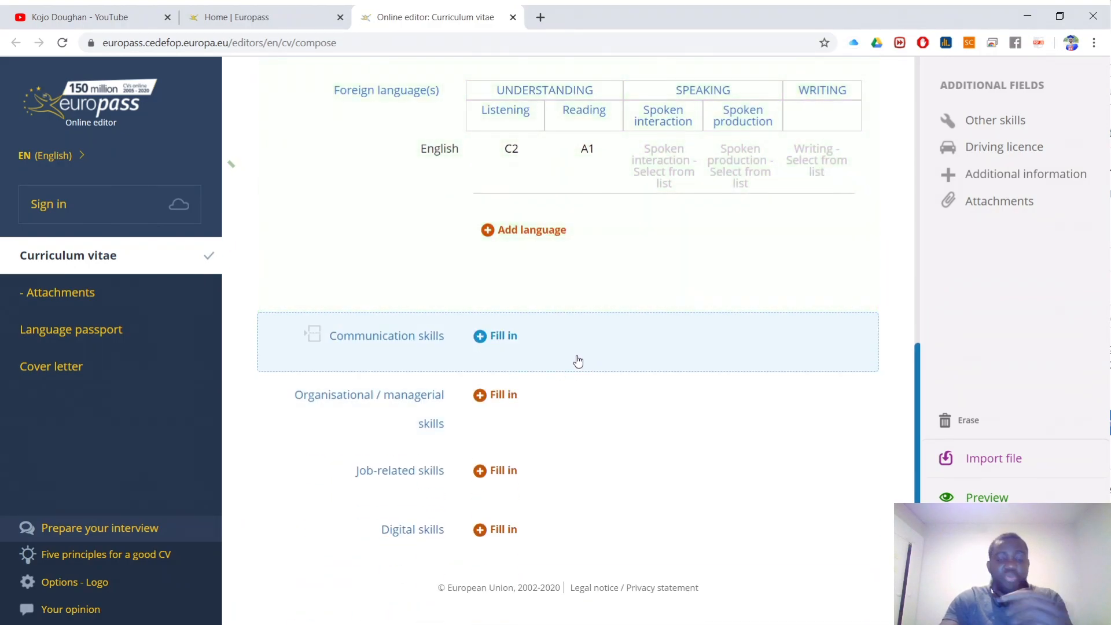
pyautogui.click(572, 355)
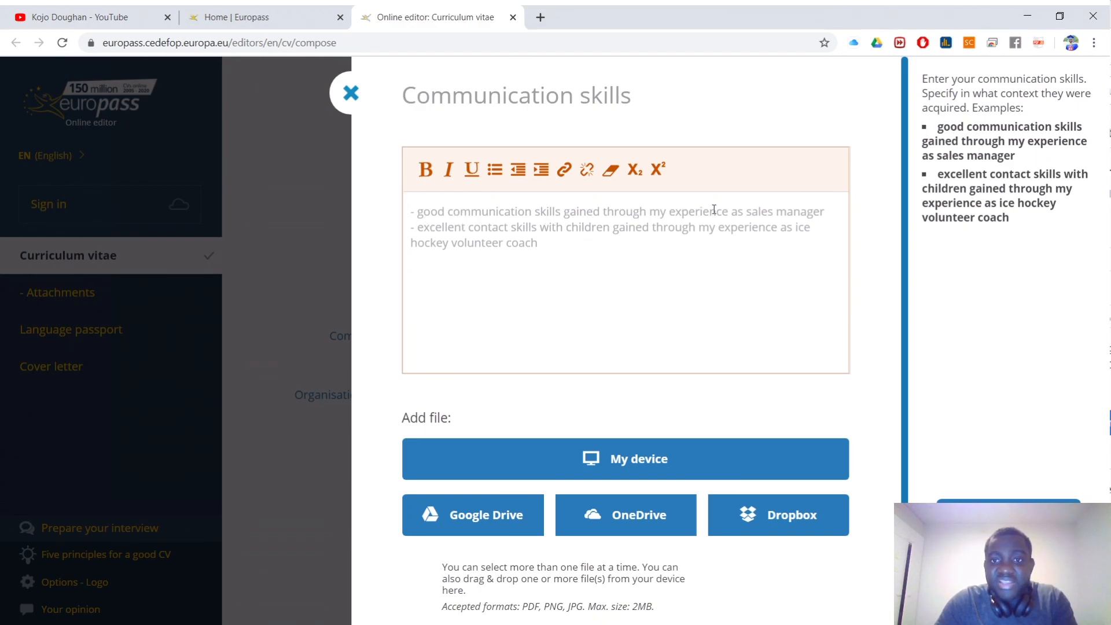
pyautogui.click(816, 211)
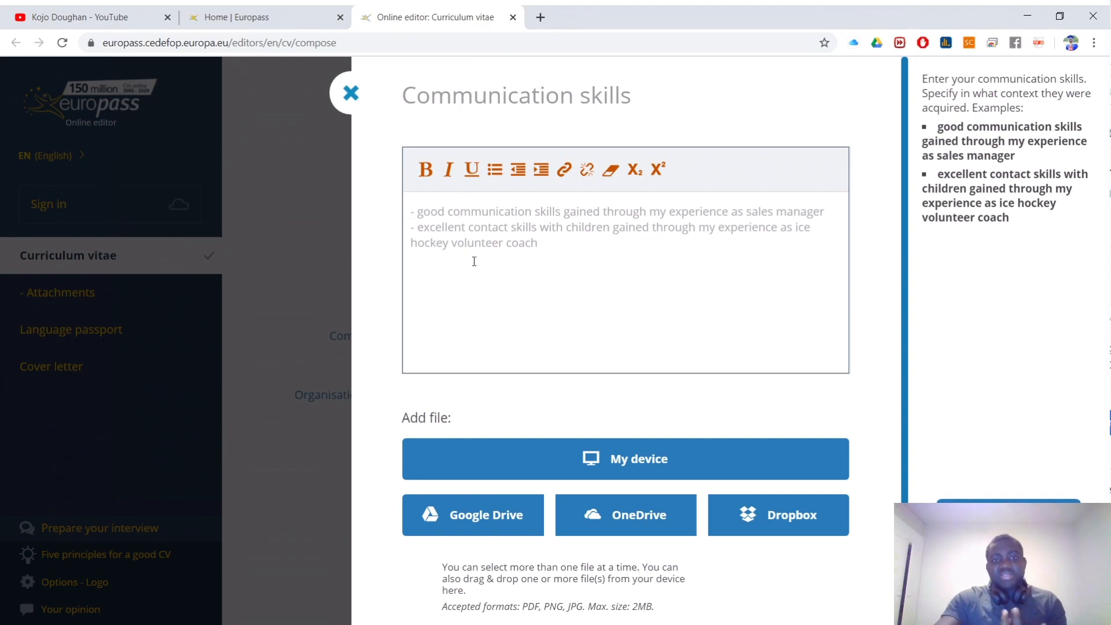
pyautogui.click(351, 92)
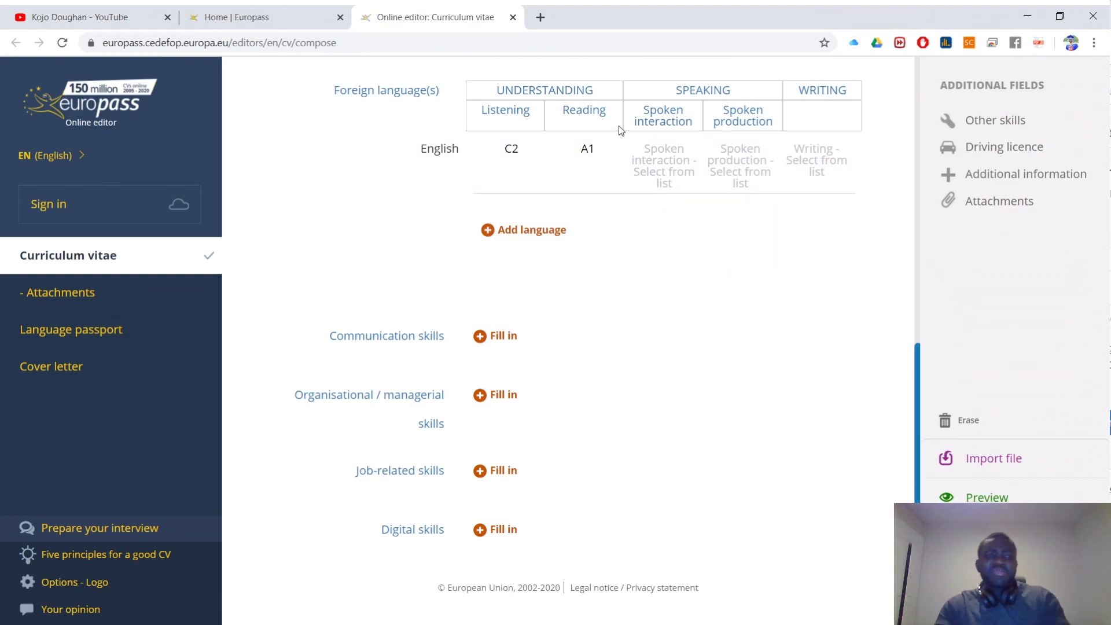
# Step: Open the Organisational / managerial skills editor and close it unfilled
pyautogui.moveTo(605, 183)
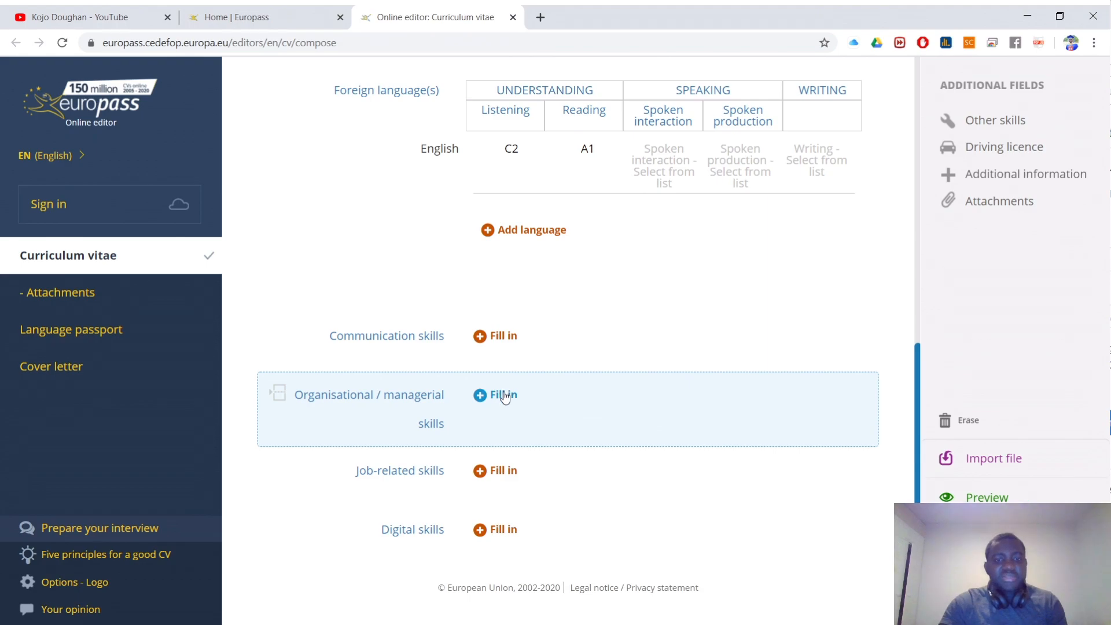
pyautogui.click(511, 399)
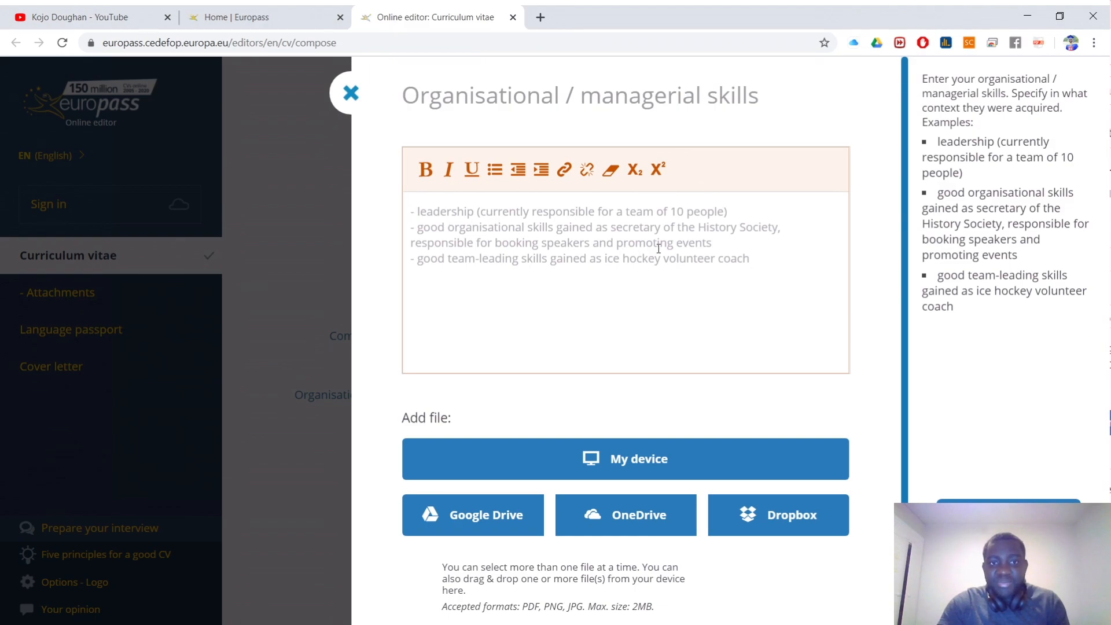
pyautogui.click(350, 93)
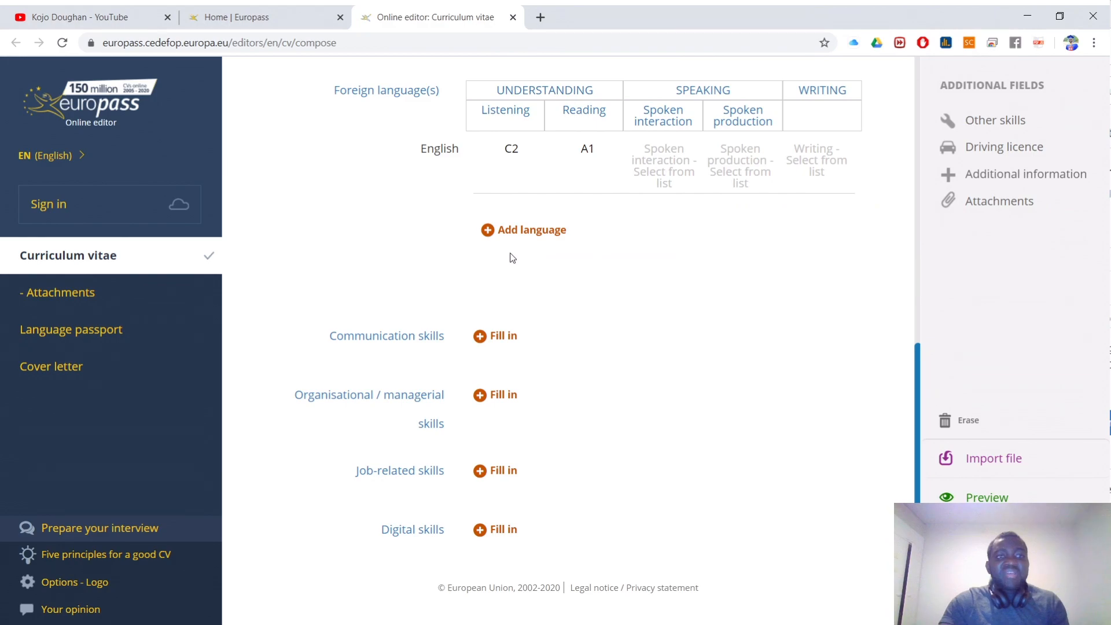
# Step: Generate the CV's PDF preview and scroll through it, Europass logo still at the top
pyautogui.scroll(3, 535, 223)
pyautogui.scroll(9, 509, 209)
pyautogui.scroll(-6, 478, 249)
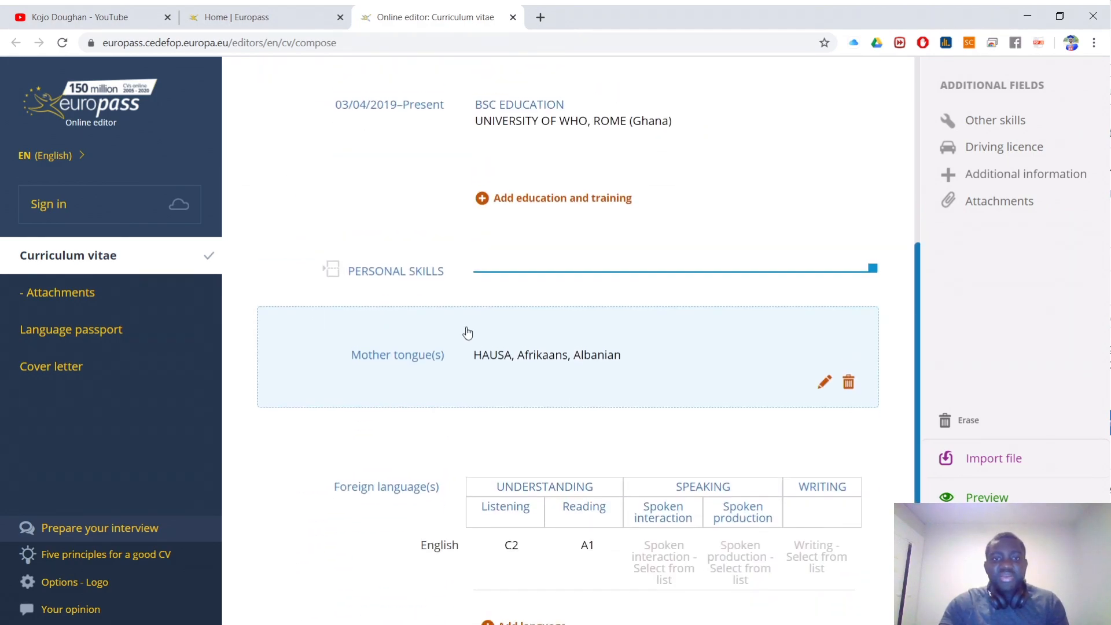
pyautogui.scroll(15, 468, 290)
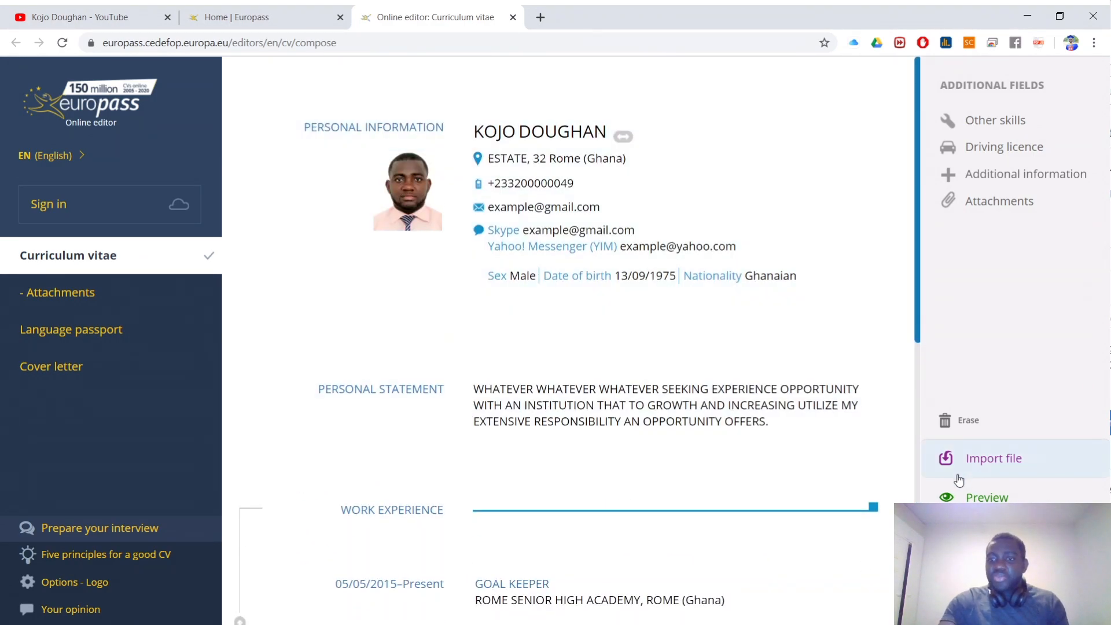
pyautogui.click(968, 496)
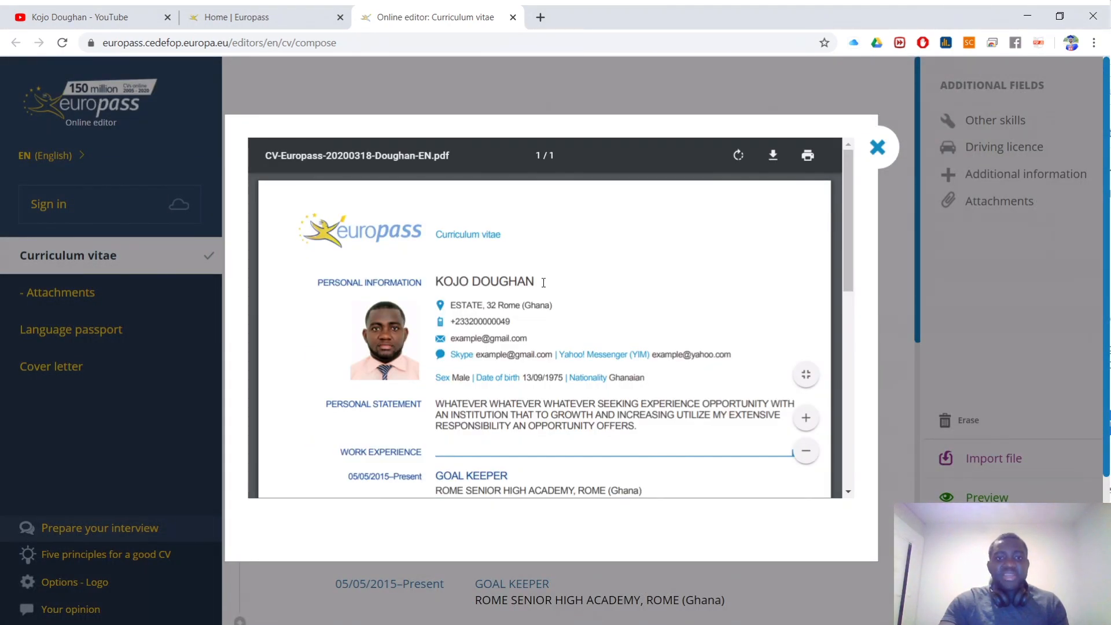
pyautogui.scroll(-5, 547, 293)
pyautogui.scroll(3, 553, 289)
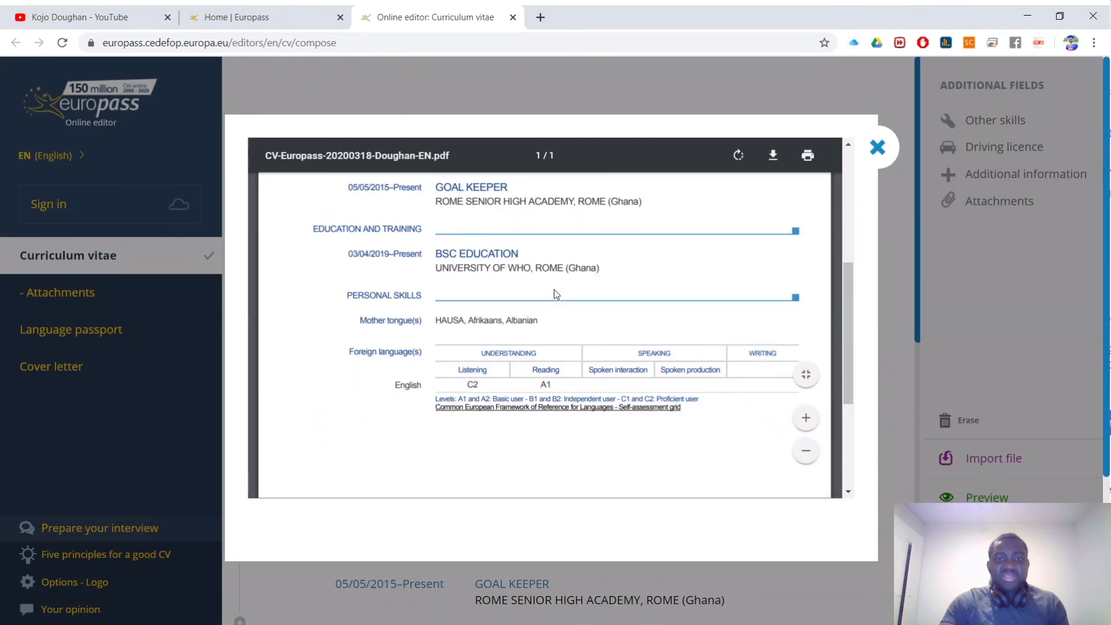
pyautogui.scroll(4, 558, 294)
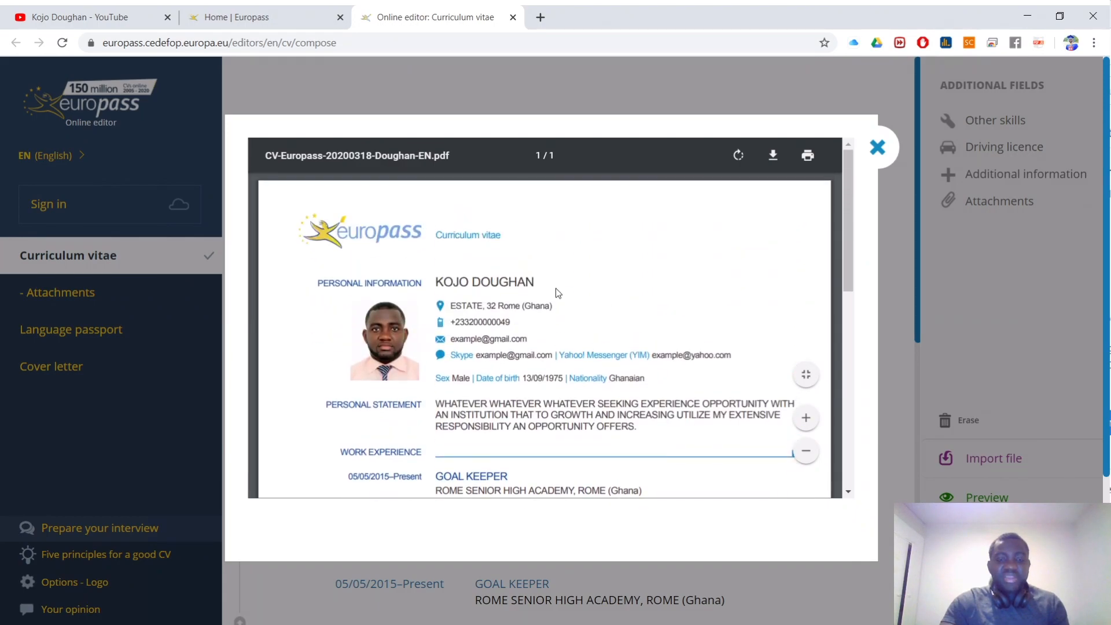
pyautogui.scroll(-2, 449, 357)
pyautogui.scroll(2, 445, 353)
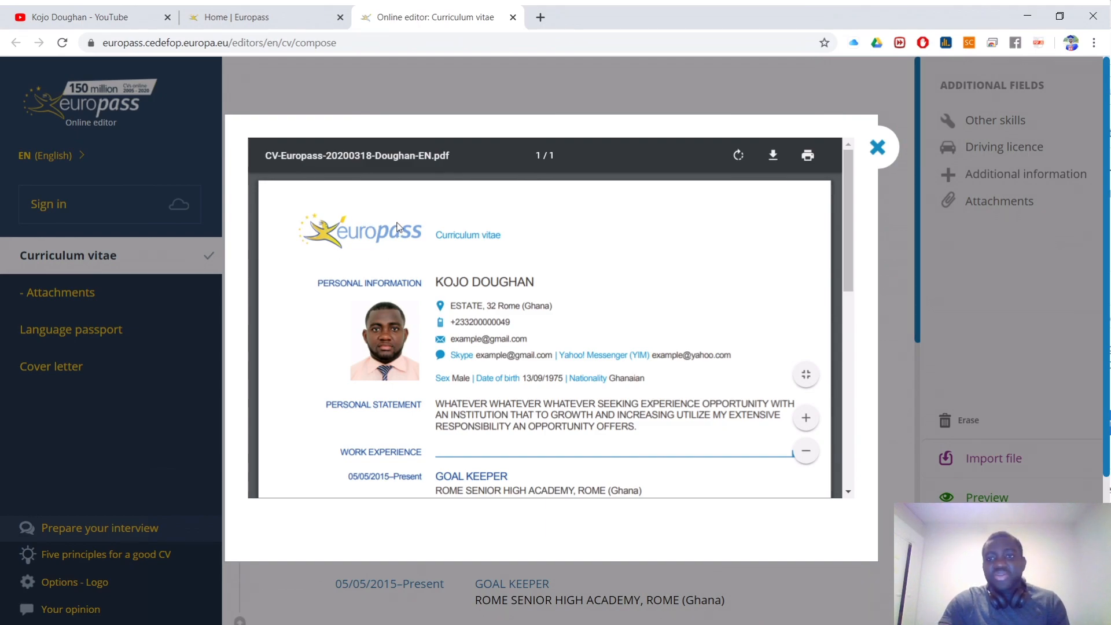
# Step: Close the preview, turn off the Europass logo in Options, and reconfirm the setting
pyautogui.click(877, 147)
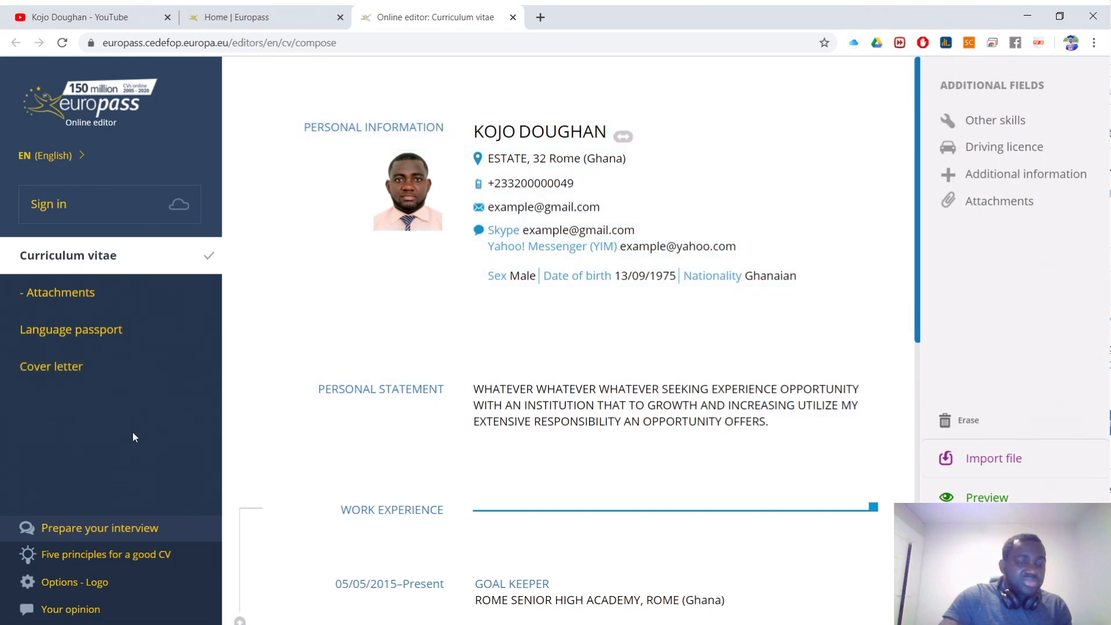
pyautogui.click(86, 587)
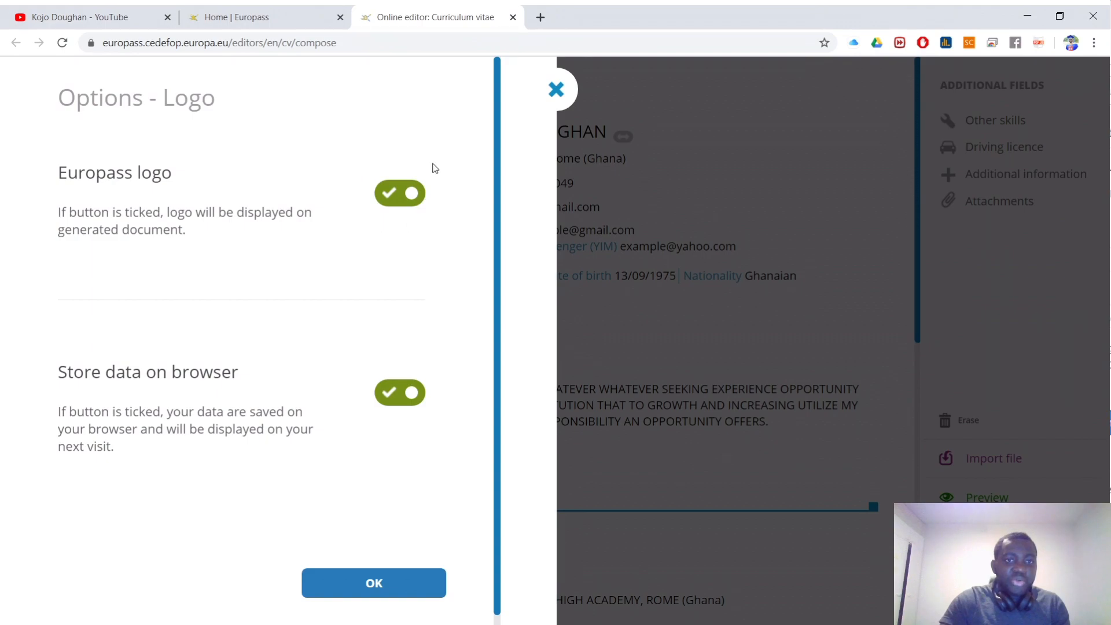
pyautogui.moveTo(55, 161); pyautogui.dragTo(194, 221)
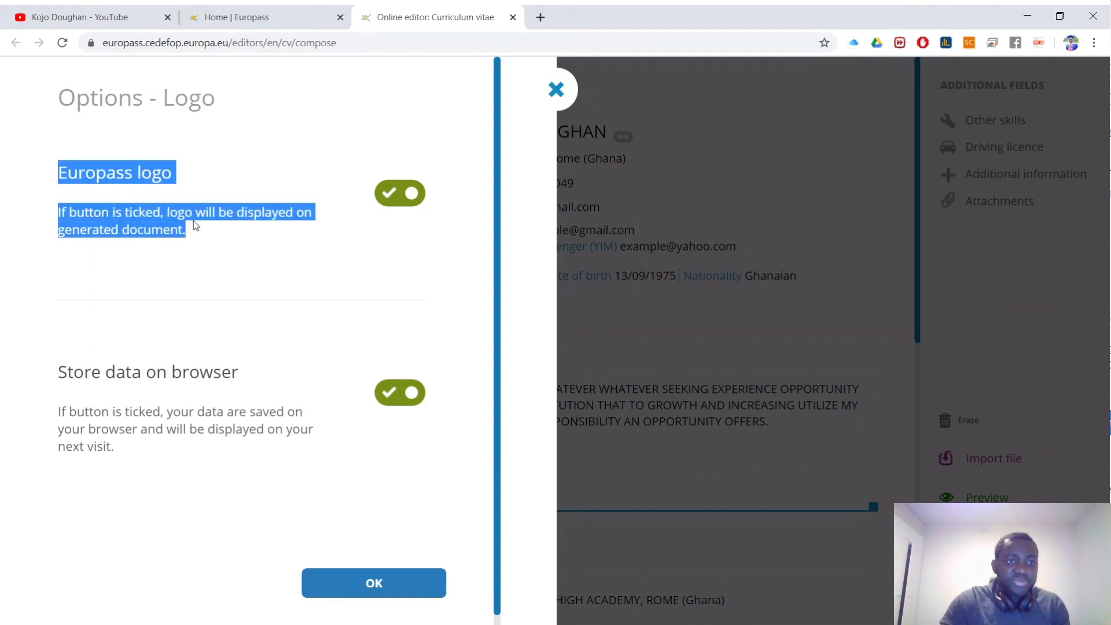
pyautogui.click(385, 226)
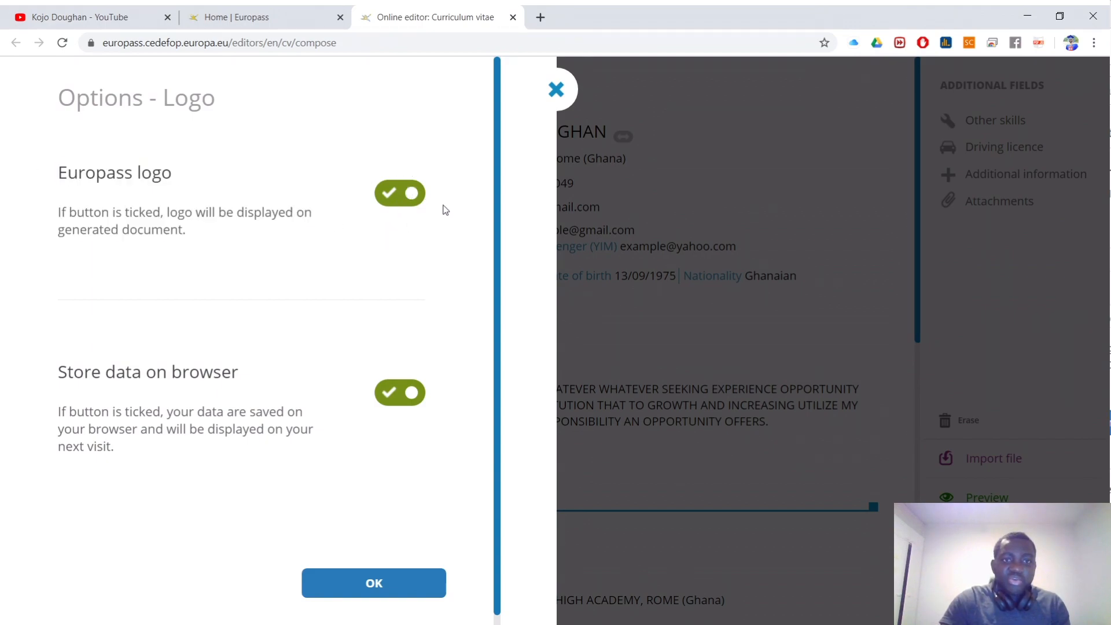
pyautogui.click(389, 197)
pyautogui.click(386, 586)
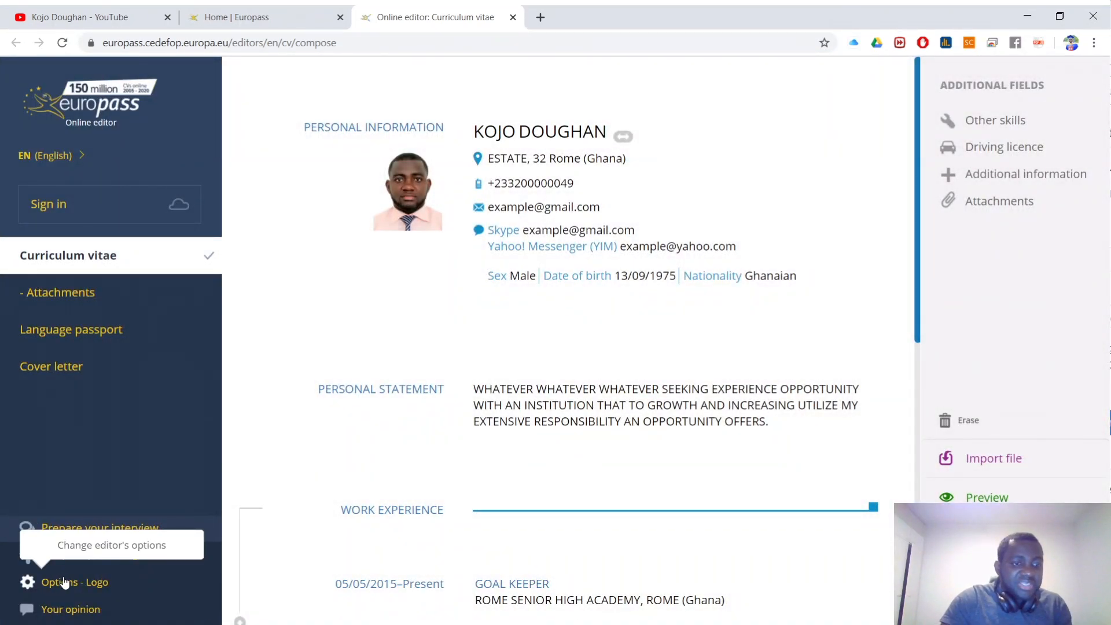
pyautogui.click(66, 584)
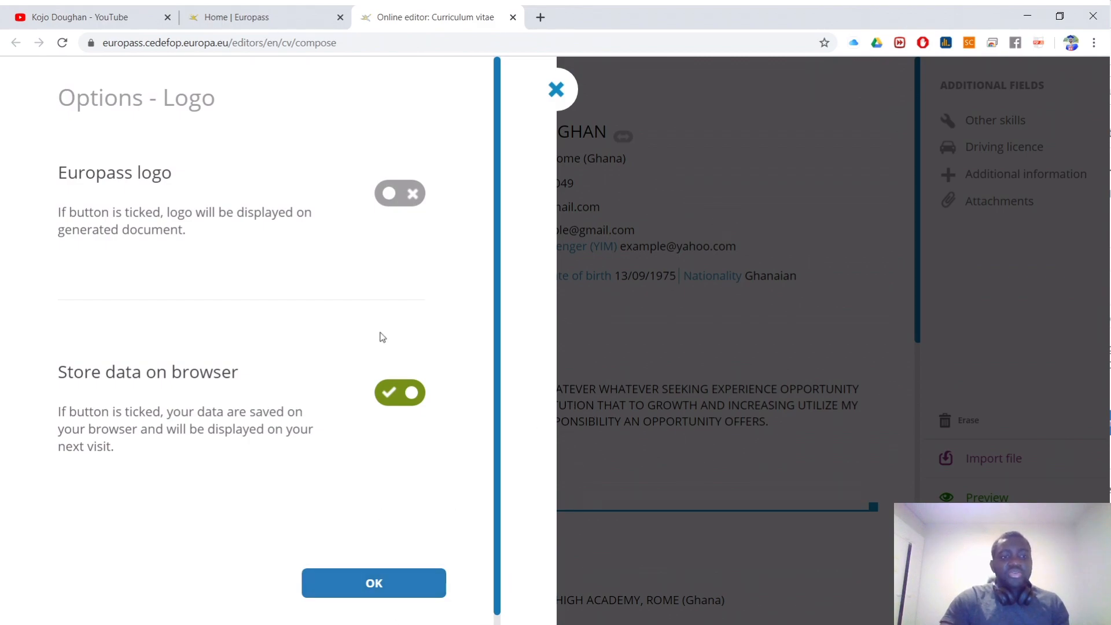
pyautogui.click(398, 592)
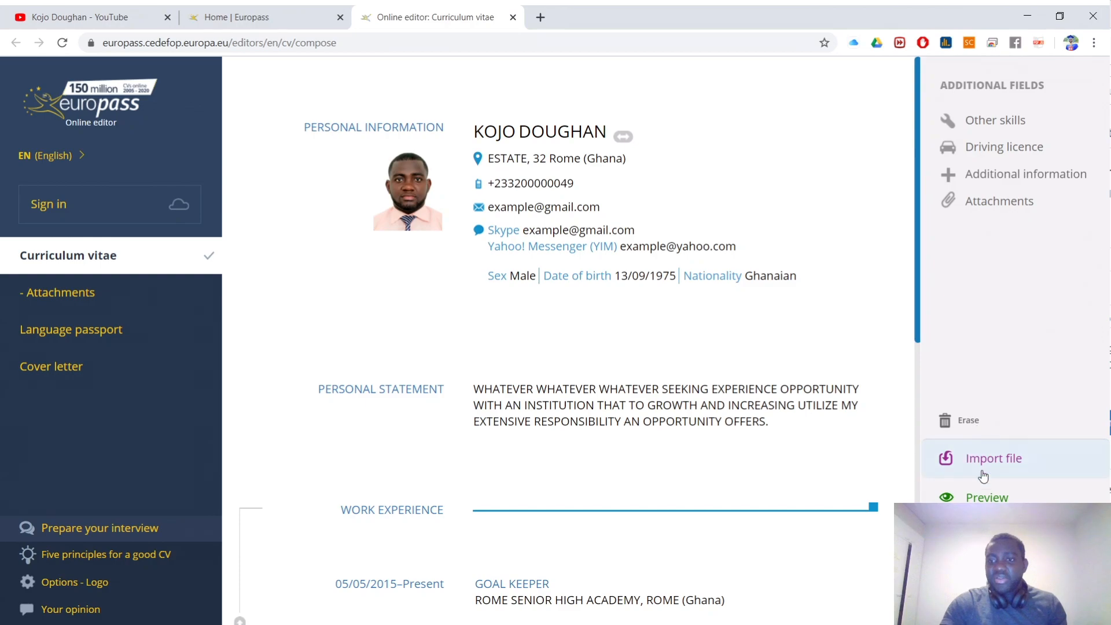
pyautogui.click(982, 462)
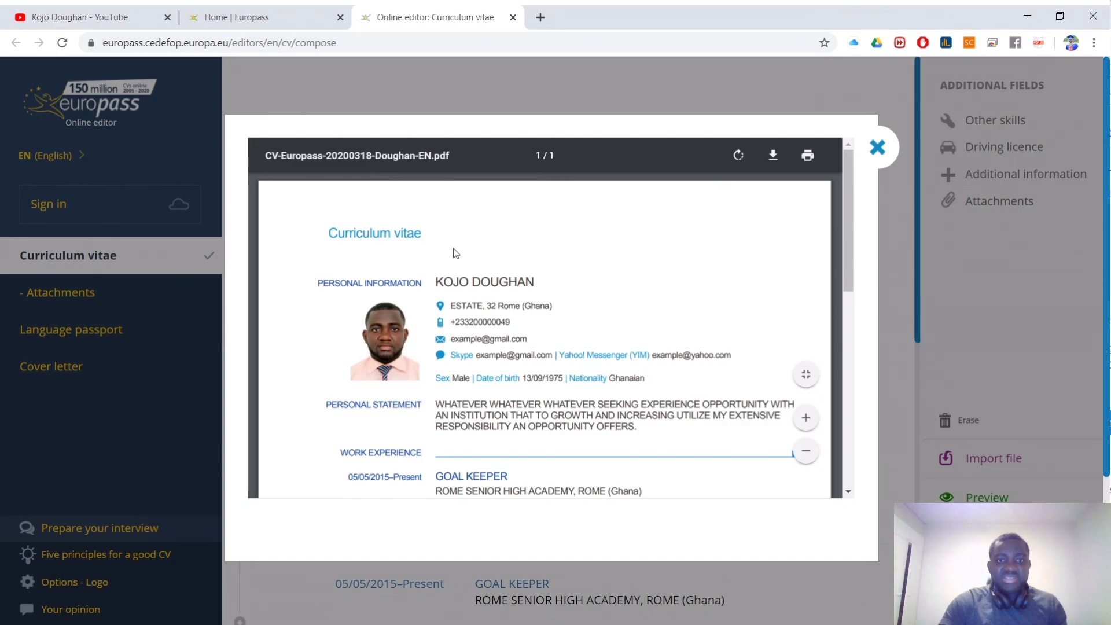
pyautogui.scroll(-10, 494, 282)
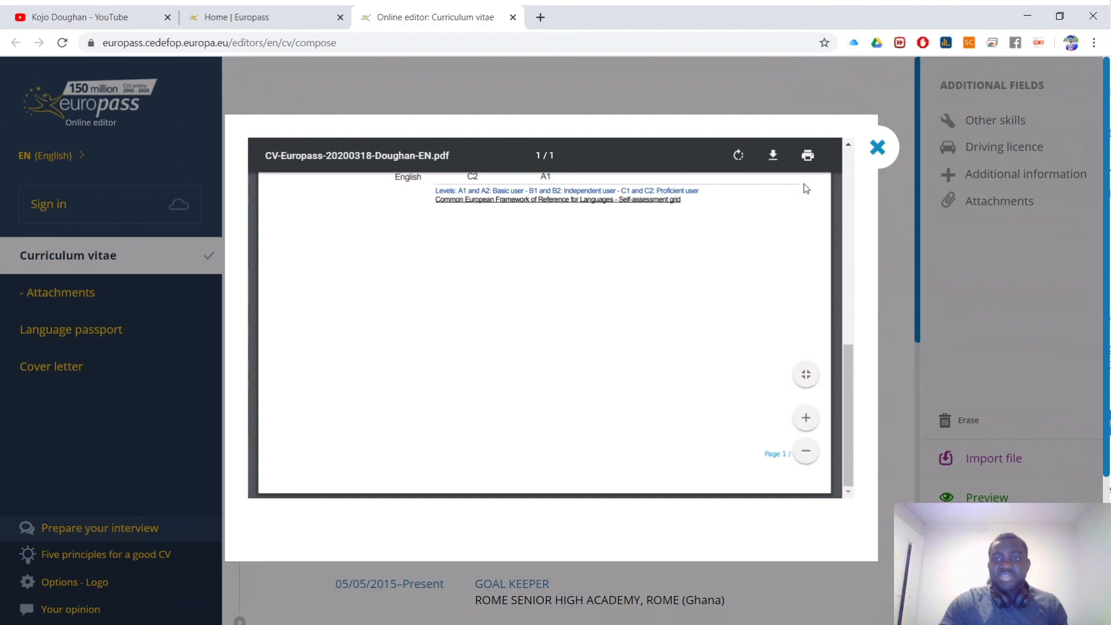
pyautogui.click(878, 147)
pyautogui.scroll(-5, 600, 320)
pyautogui.scroll(-12, 596, 324)
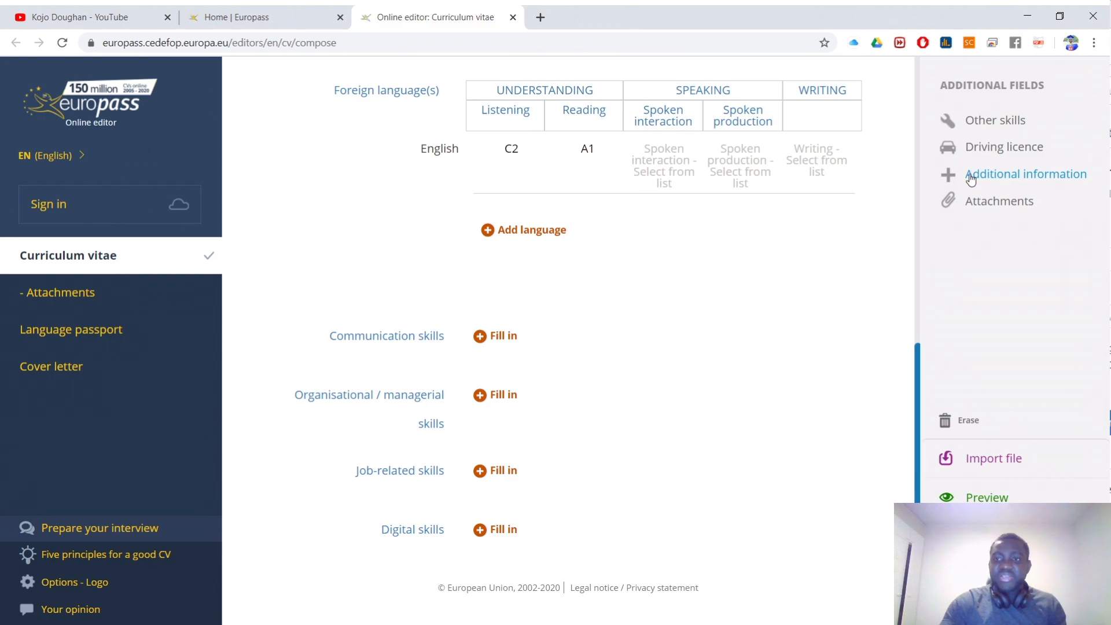
# Step: Add an Additional information entry with the category set to References
pyautogui.click(1059, 176)
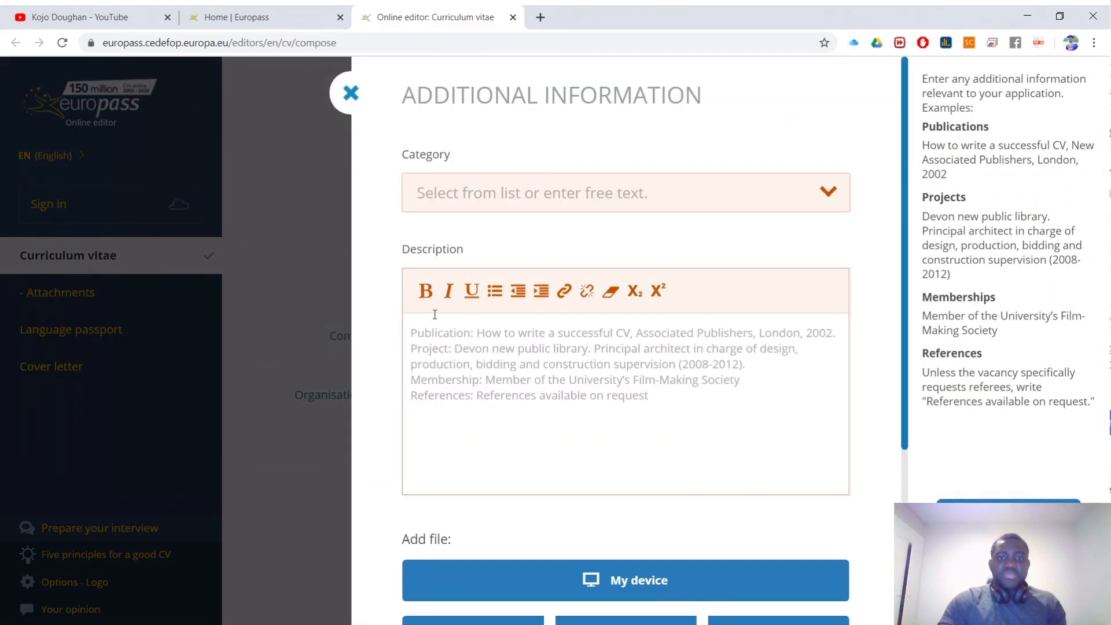
pyautogui.click(447, 339)
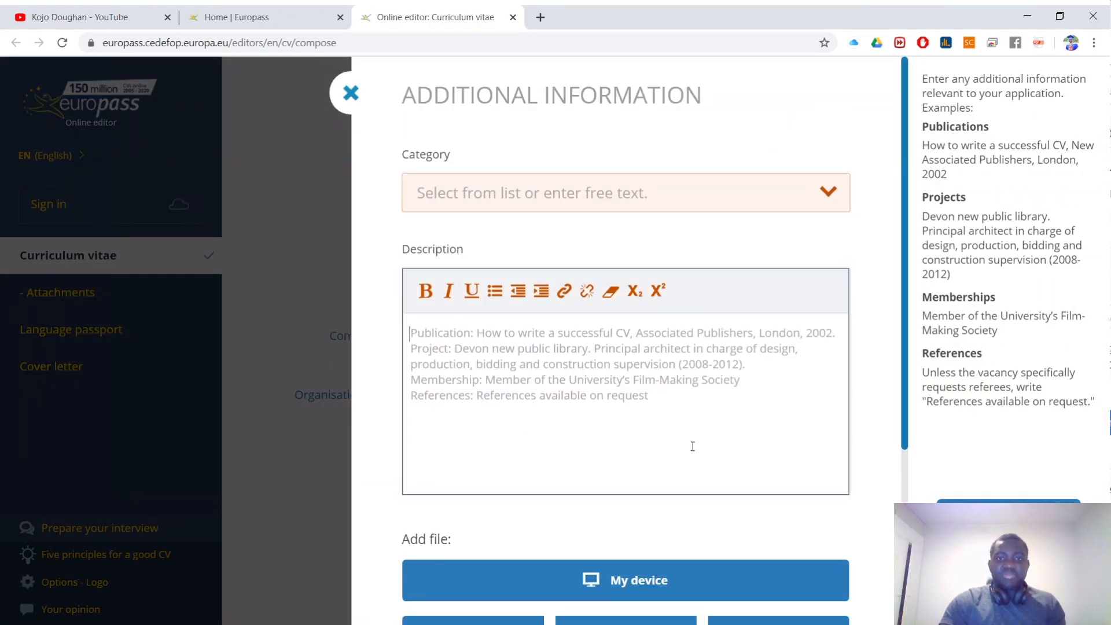
pyautogui.click(518, 194)
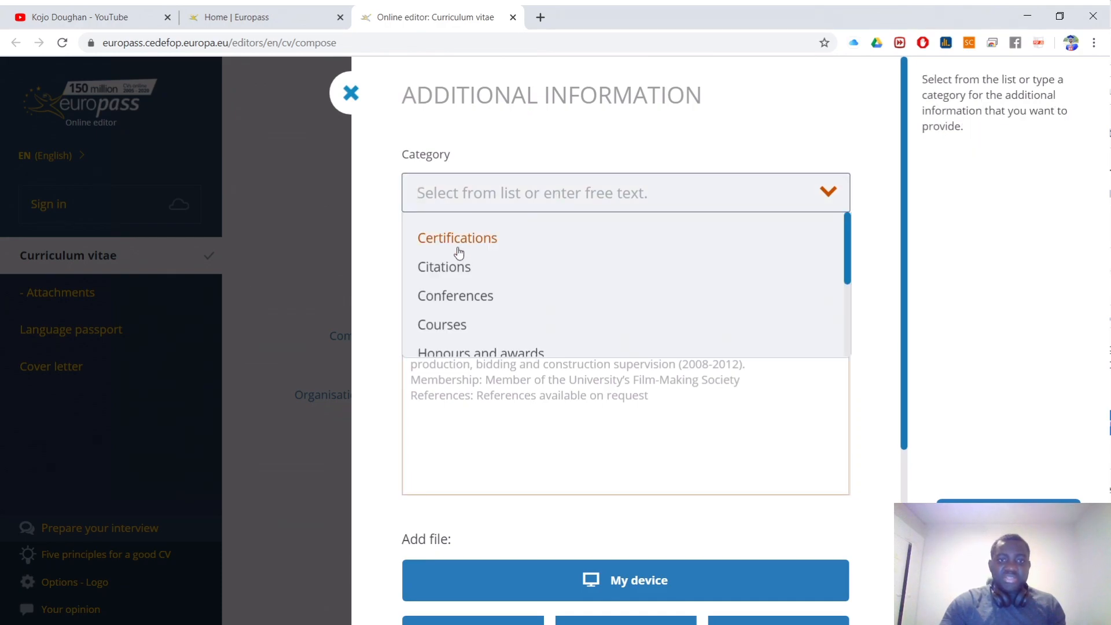
pyautogui.scroll(-3, 457, 298)
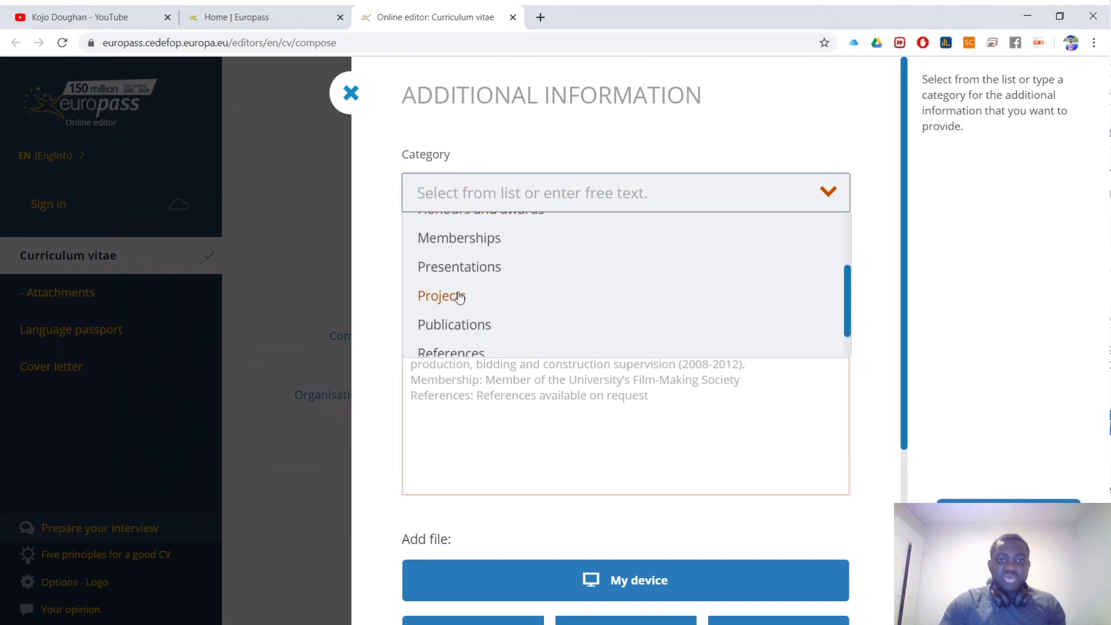
pyautogui.scroll(-1, 480, 309)
pyautogui.click(474, 304)
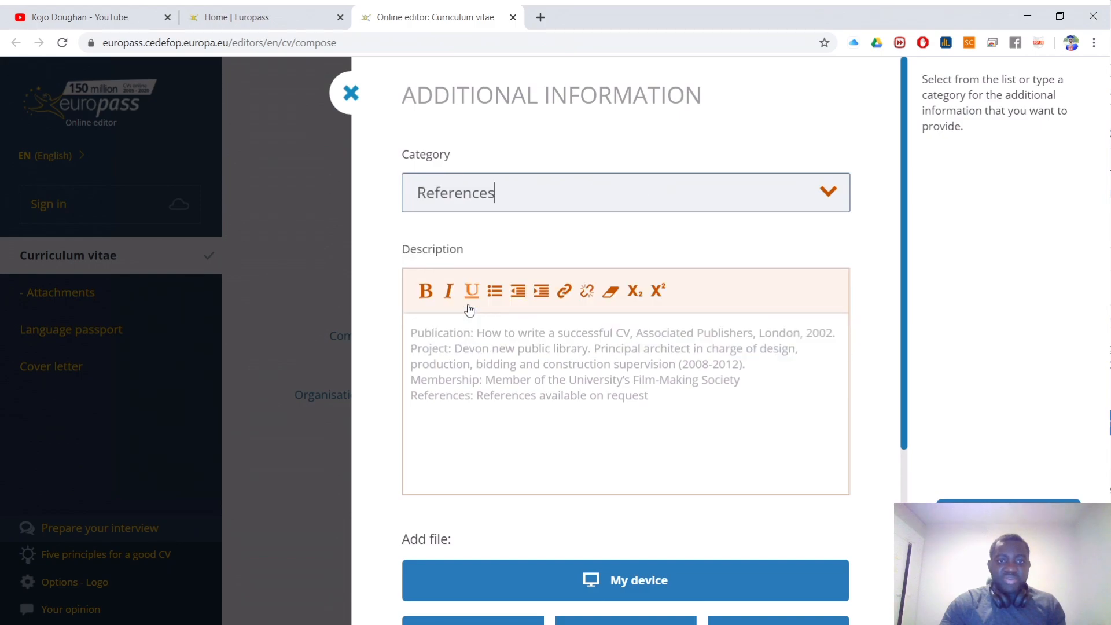
# Step: Type a two-line placeholder description and save the References entry
pyautogui.click(468, 351)
pyautogui.write('CGRFGDRFGDFGDFGDFCVB')
pyautogui.press('Return')
pyautogui.write('DFGDFGDF')
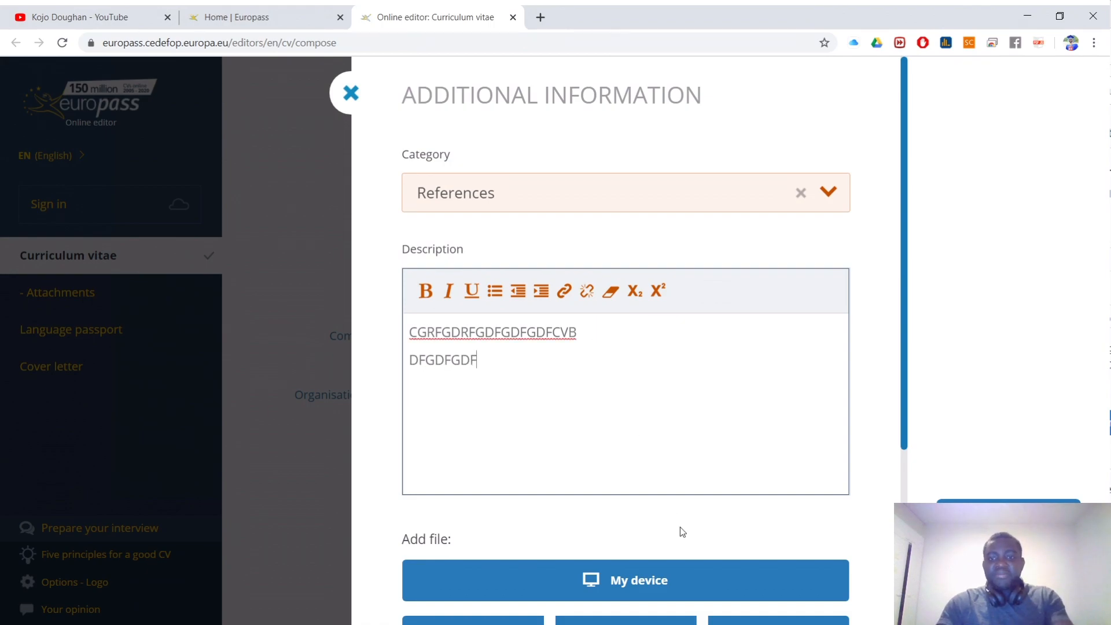
pyautogui.click(445, 467)
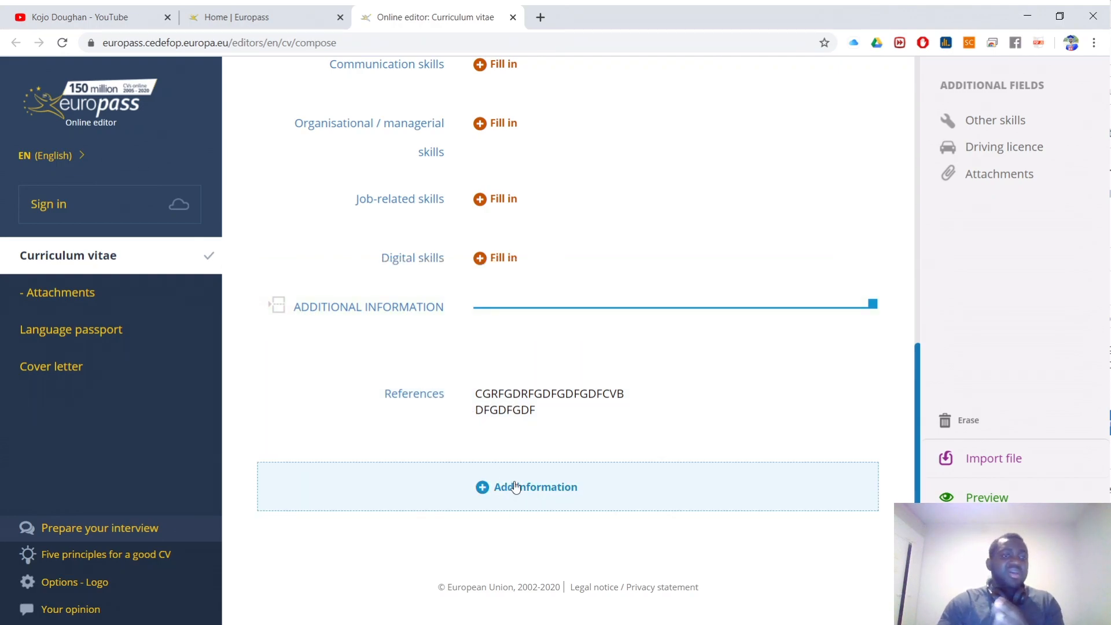
pyautogui.scroll(15, 542, 416)
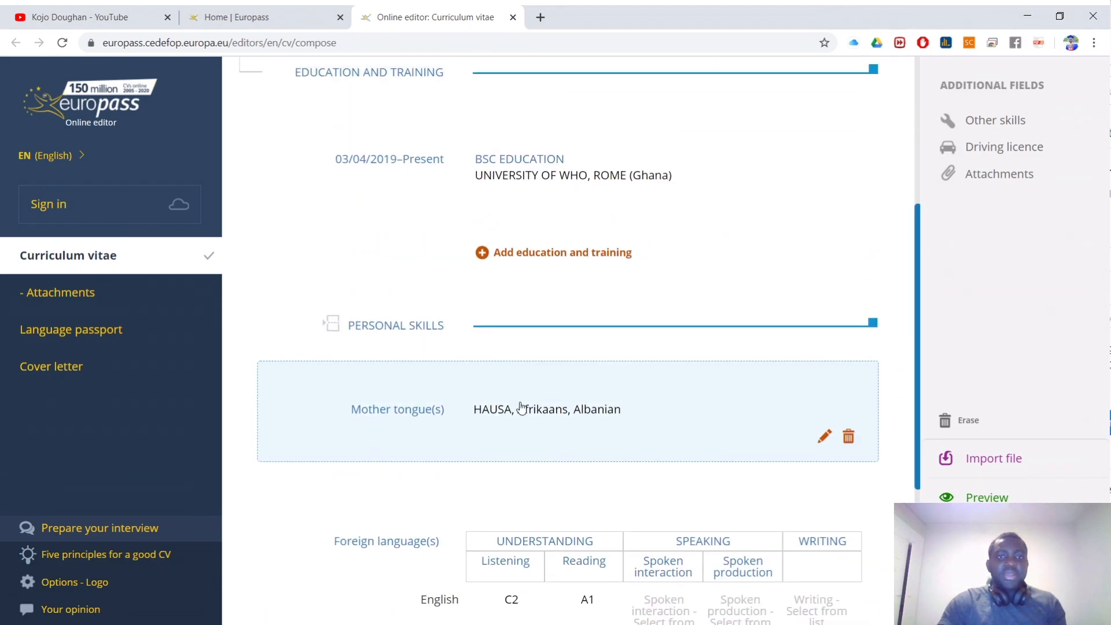
pyautogui.scroll(10, 503, 327)
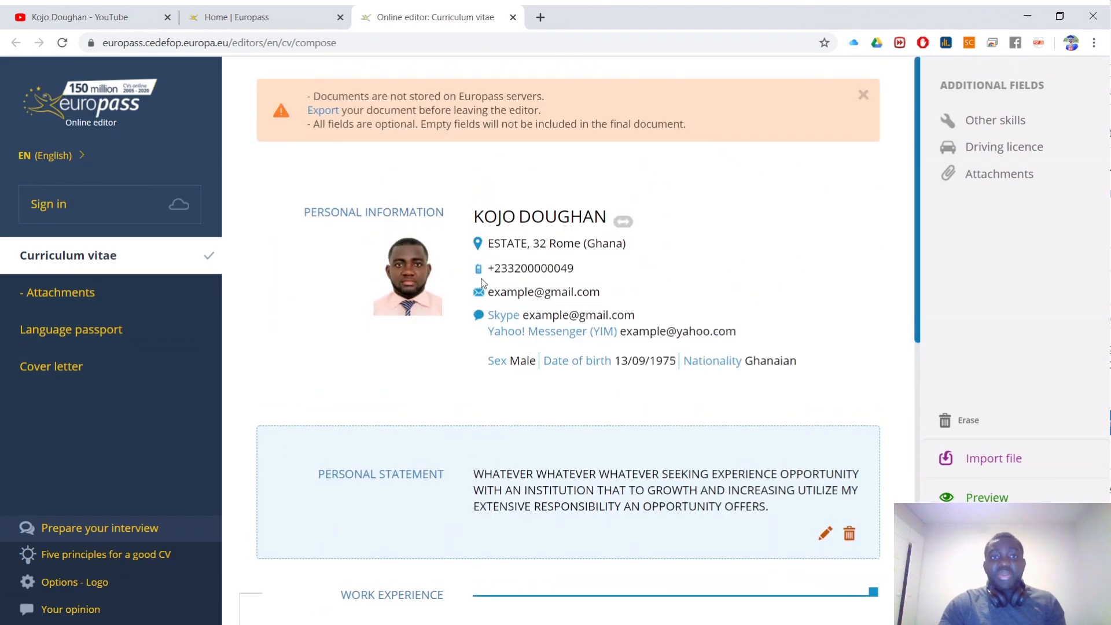
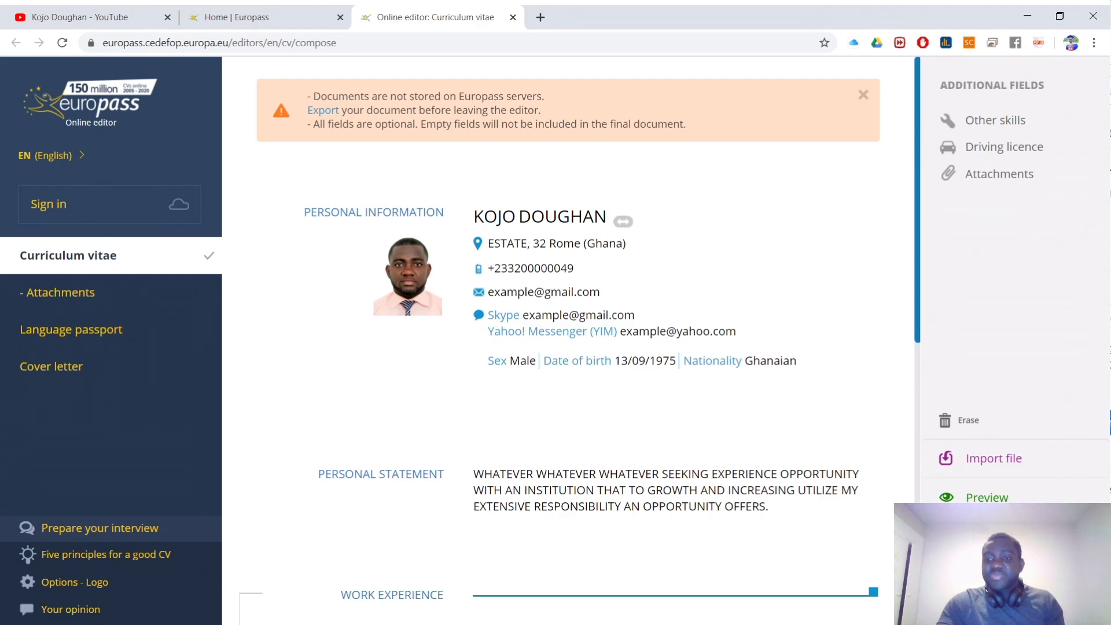
# Step: Export the Curriculum vitae with My device as the destination, download the CV-Europass PDF, and refocus the browser
pyautogui.click(985, 537)
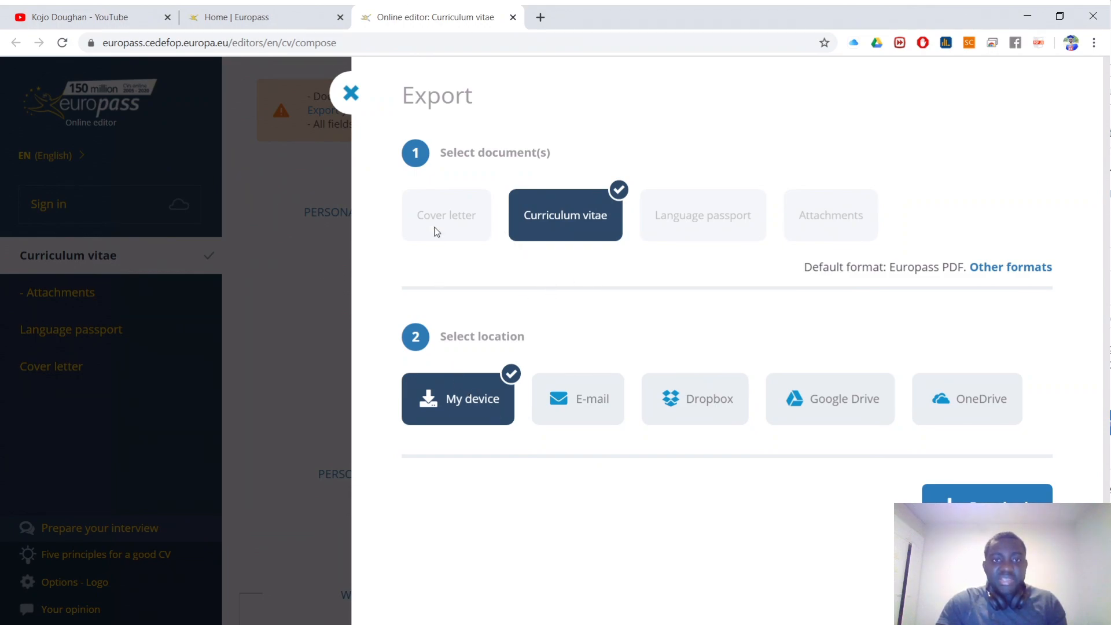
pyautogui.moveTo(448, 154); pyautogui.dragTo(556, 160)
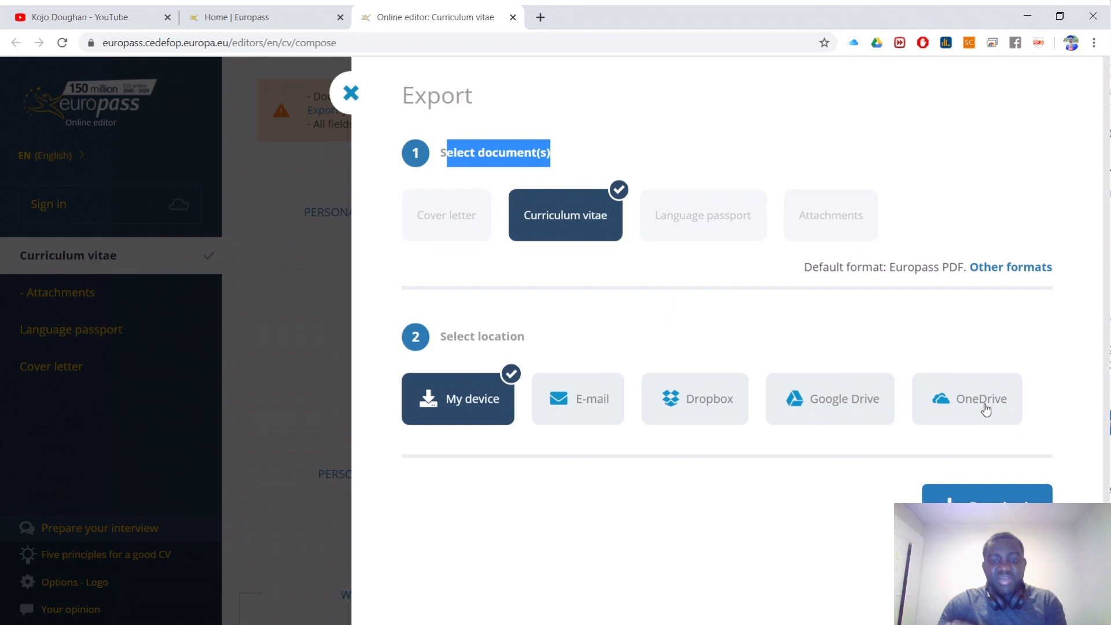
pyautogui.click(585, 408)
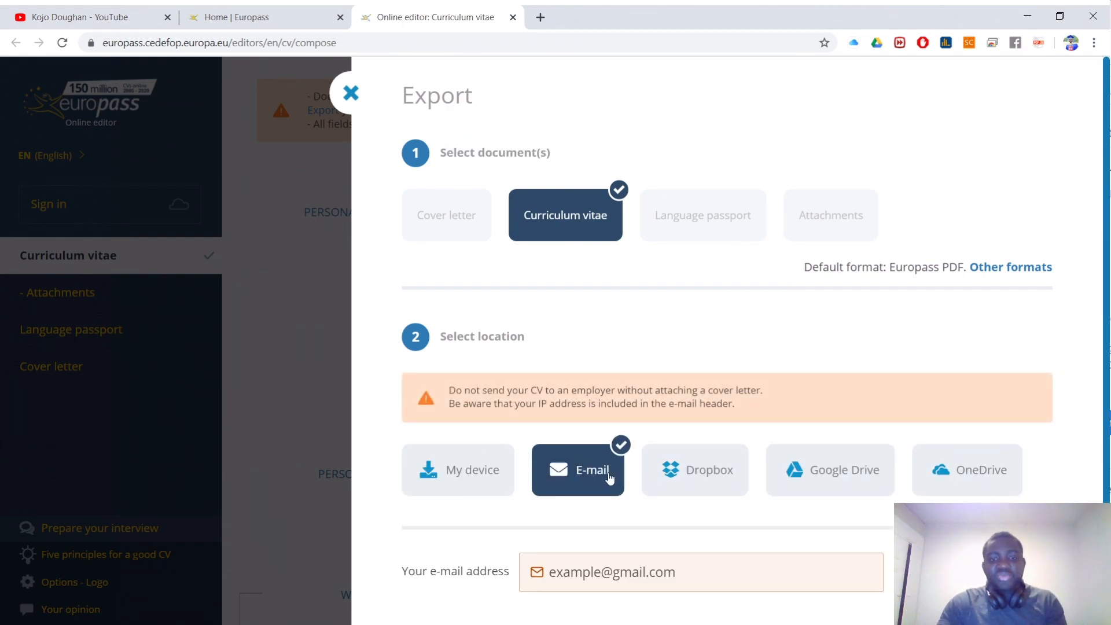
pyautogui.scroll(-1, 587, 484)
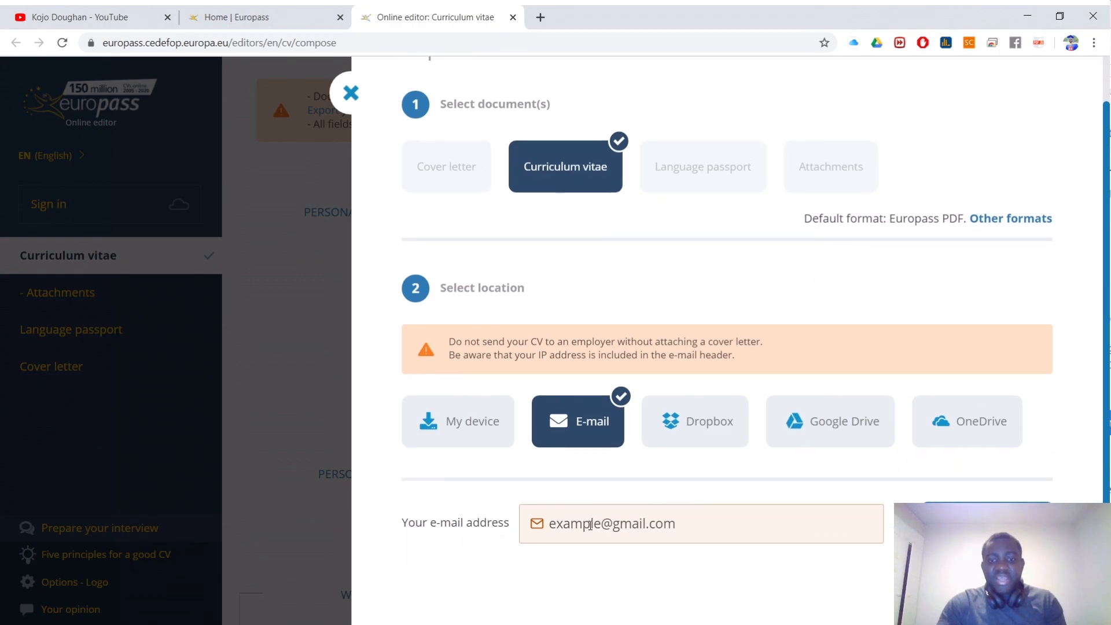
pyautogui.moveTo(701, 532); pyautogui.dragTo(552, 529)
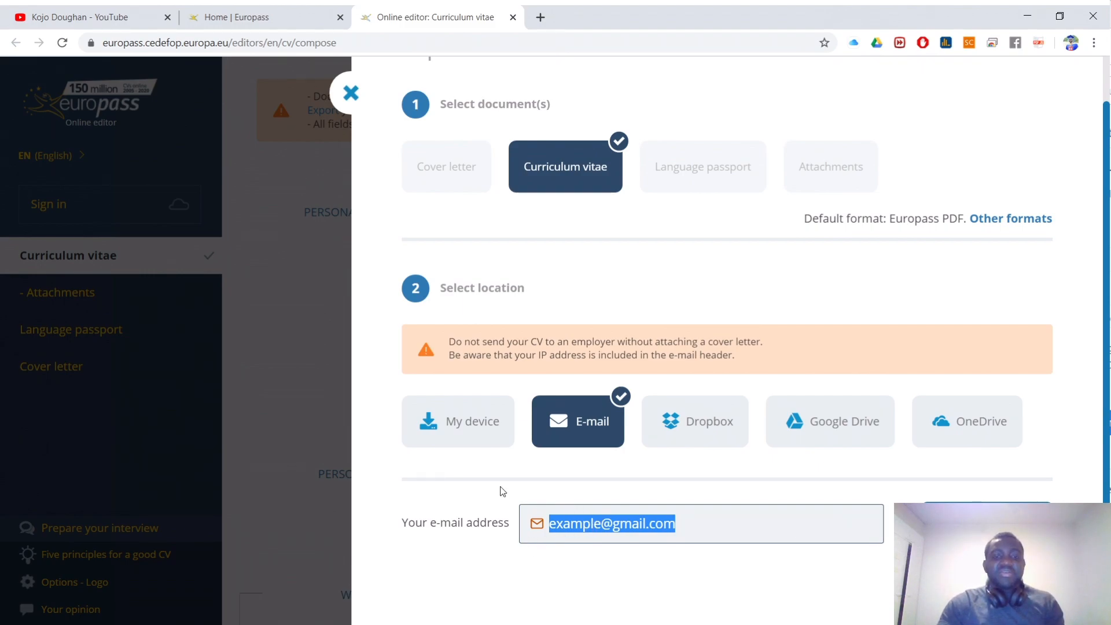
pyautogui.click(464, 441)
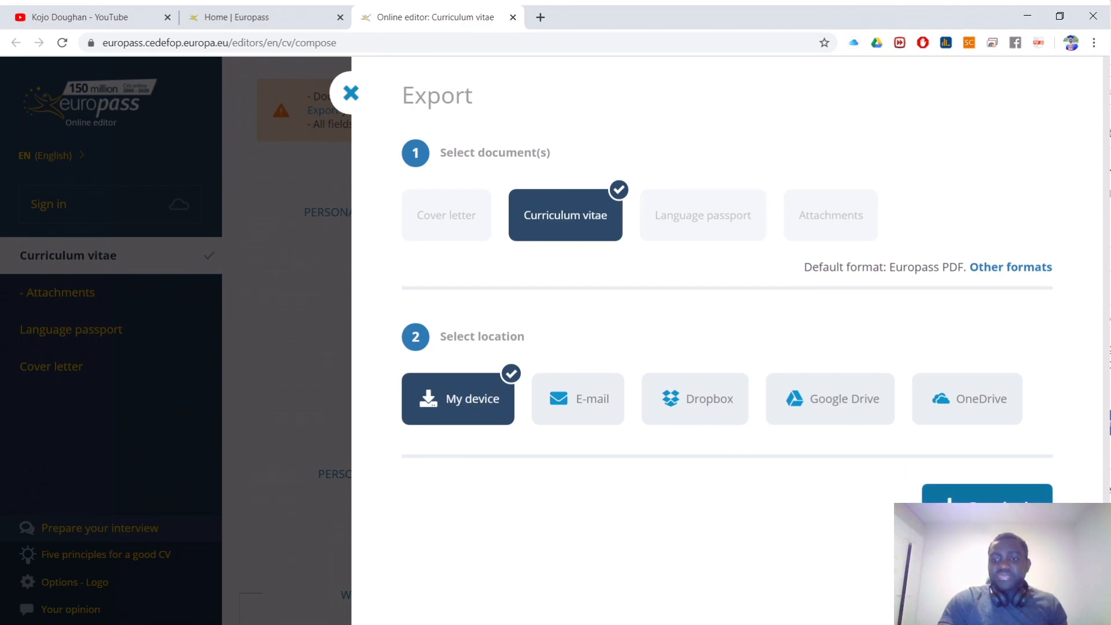
pyautogui.click(984, 497)
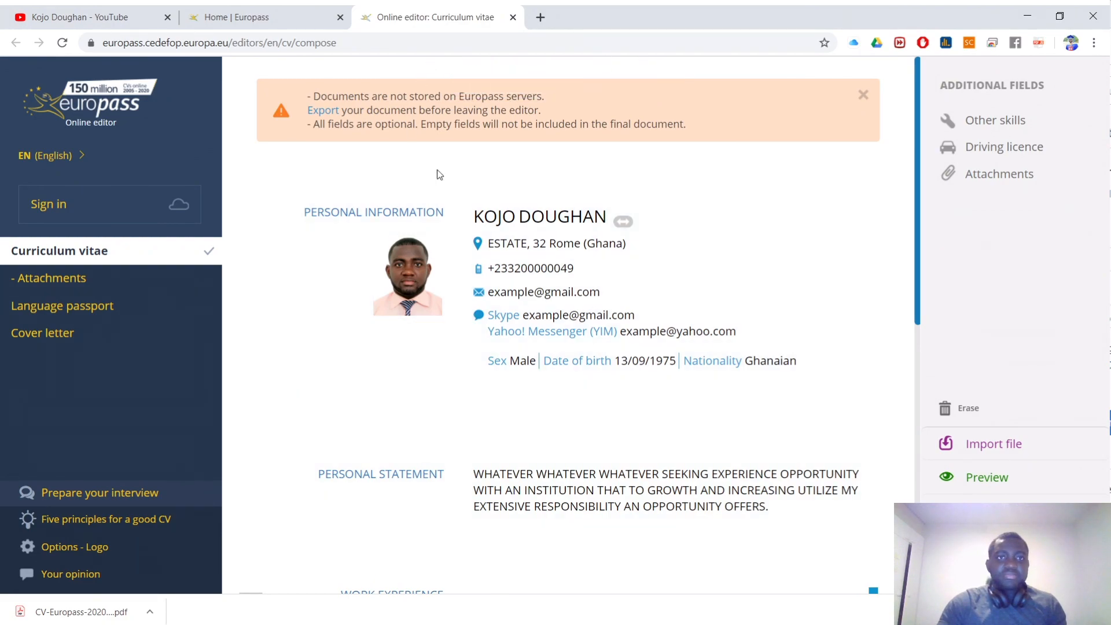
pyautogui.click(384, 624)
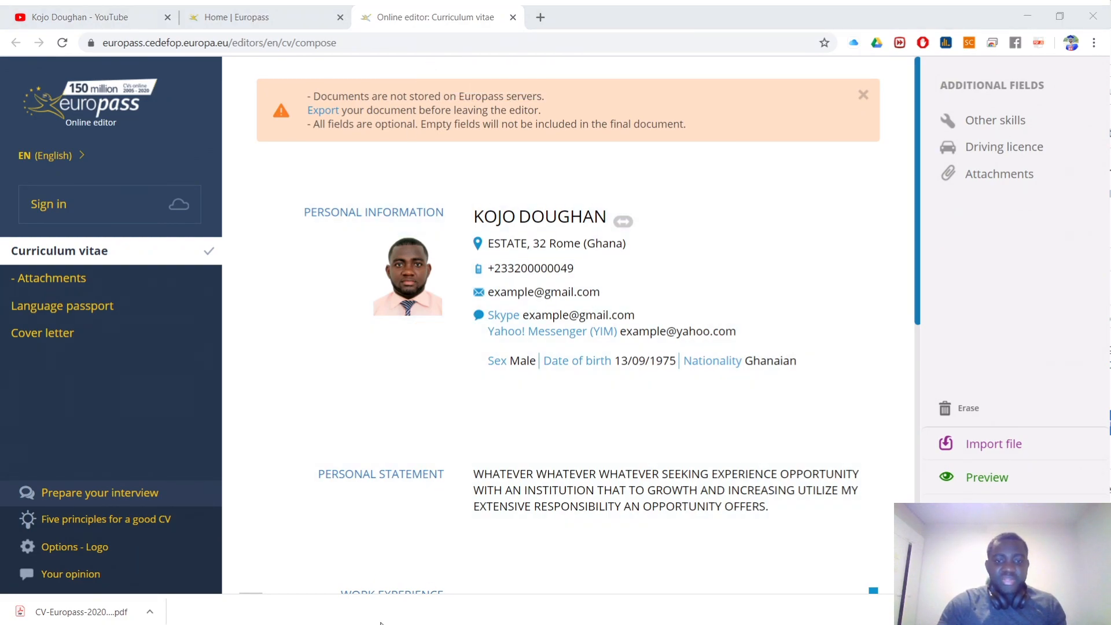
pyautogui.click(382, 624)
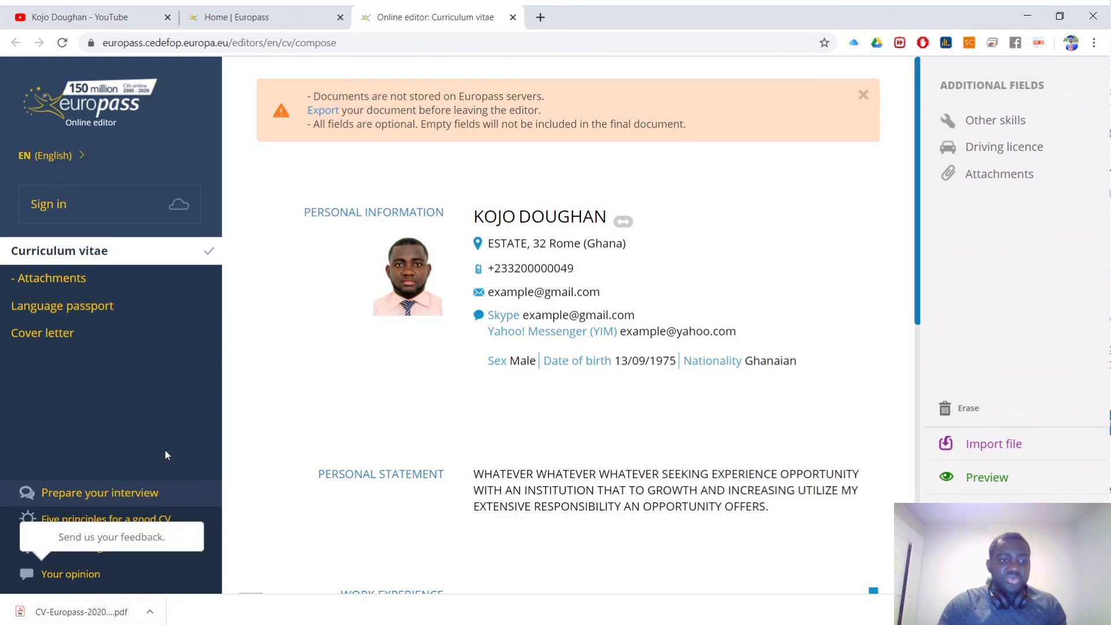
# Step: Open the downloaded CV-Europass PDF, scroll through it down to References, then go back to the Online editor tab
pyautogui.click(55, 615)
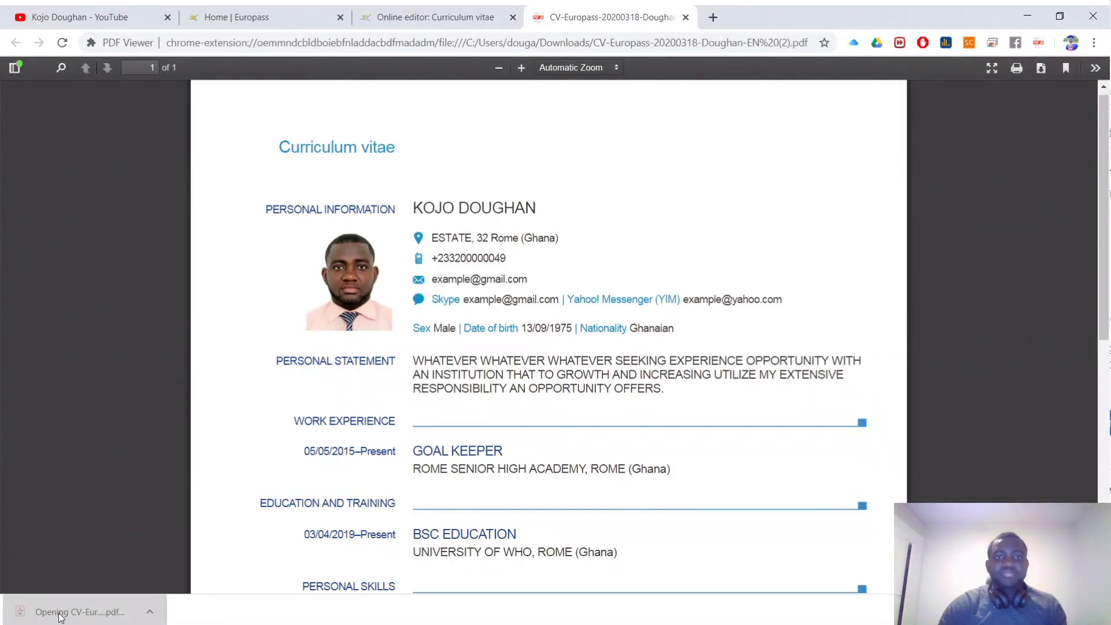
pyautogui.scroll(-1, 607, 357)
pyautogui.scroll(-8, 607, 357)
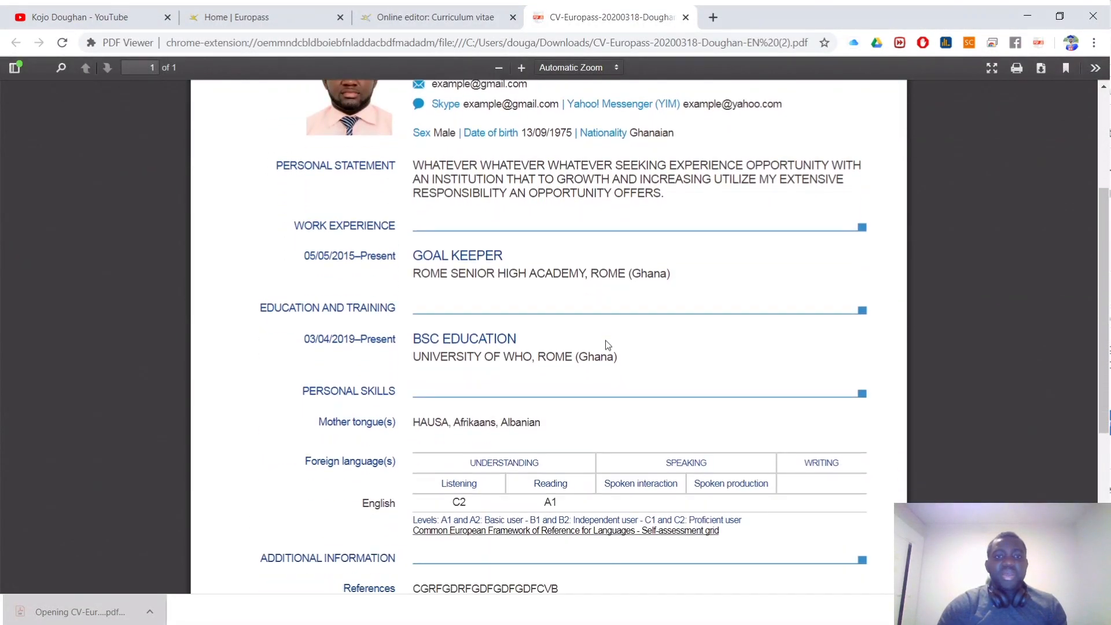
pyautogui.scroll(3, 606, 342)
pyautogui.scroll(5, 607, 341)
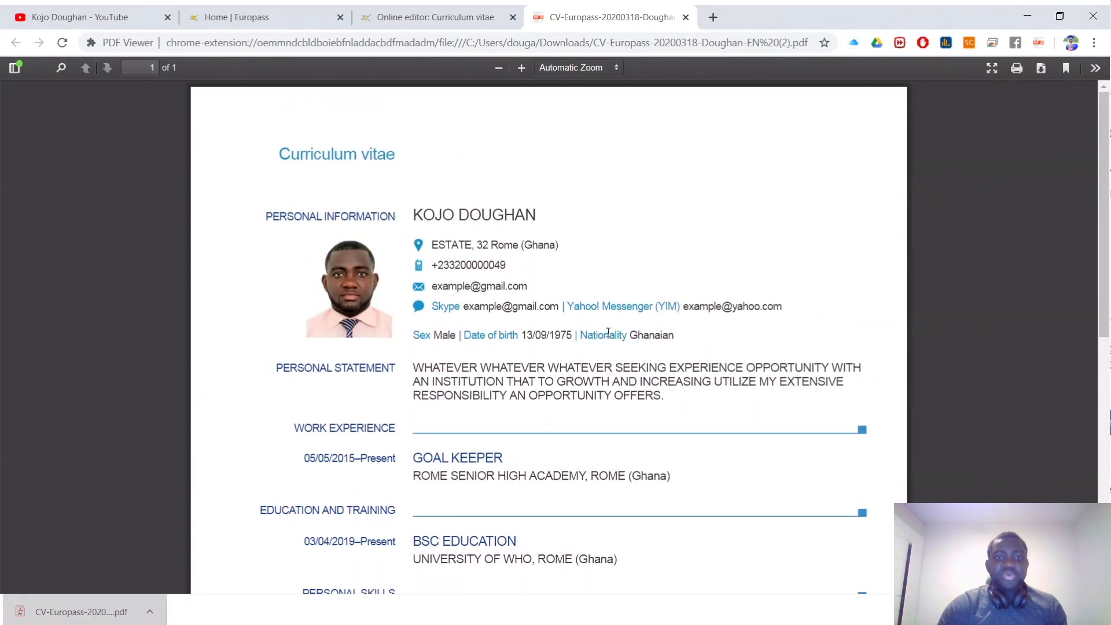
pyautogui.scroll(-5, 561, 210)
pyautogui.scroll(5, 561, 210)
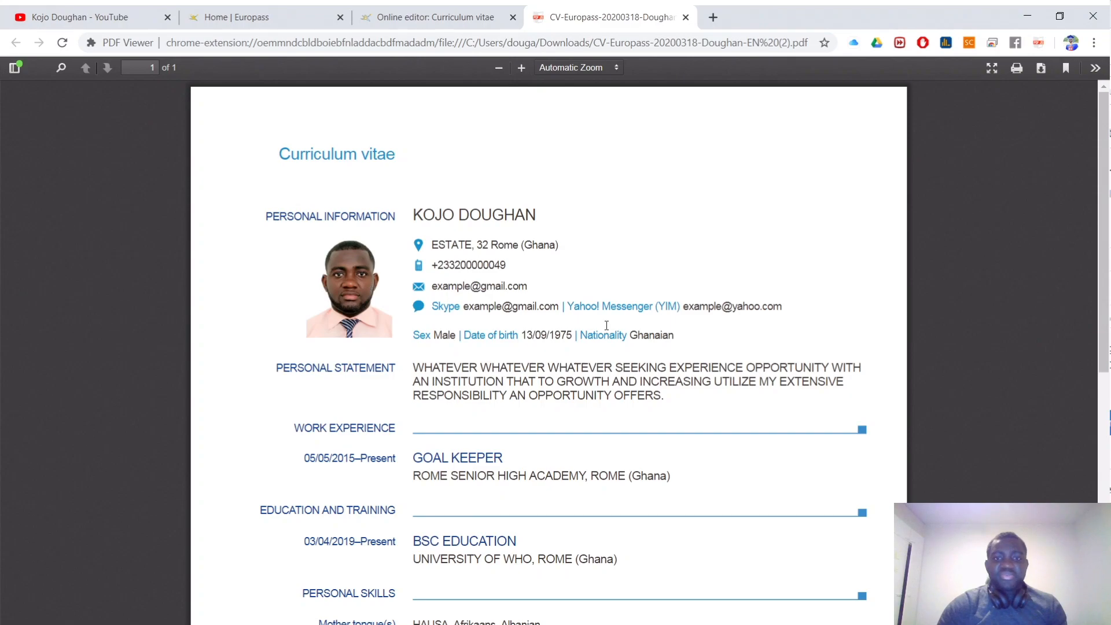
pyautogui.scroll(-8, 342, 310)
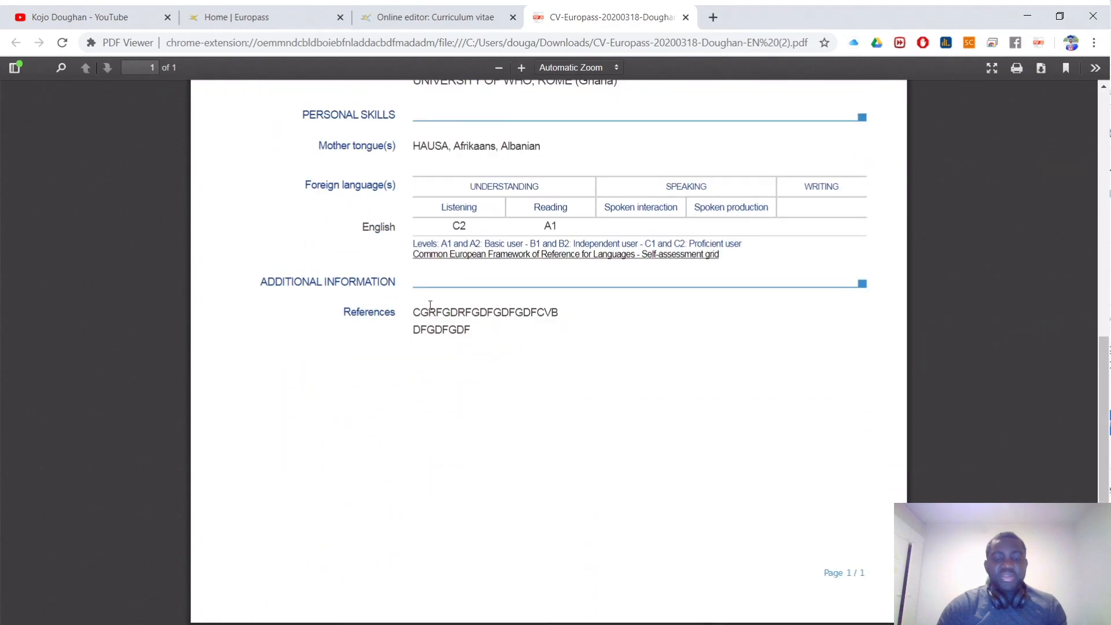
pyautogui.scroll(5, 431, 307)
pyautogui.scroll(3, 434, 308)
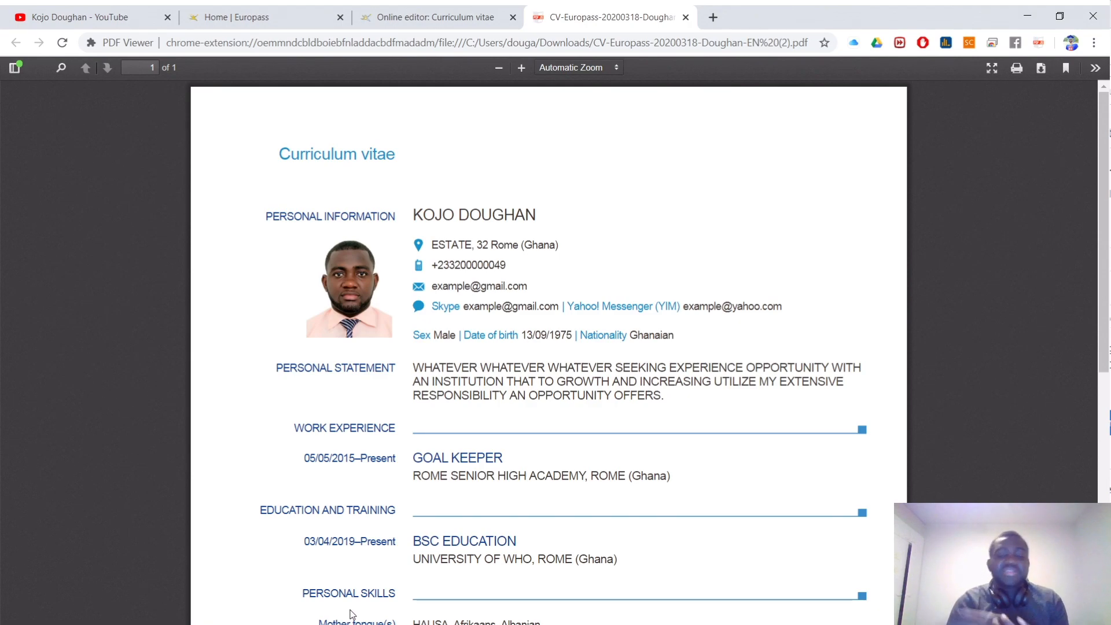
pyautogui.click(434, 16)
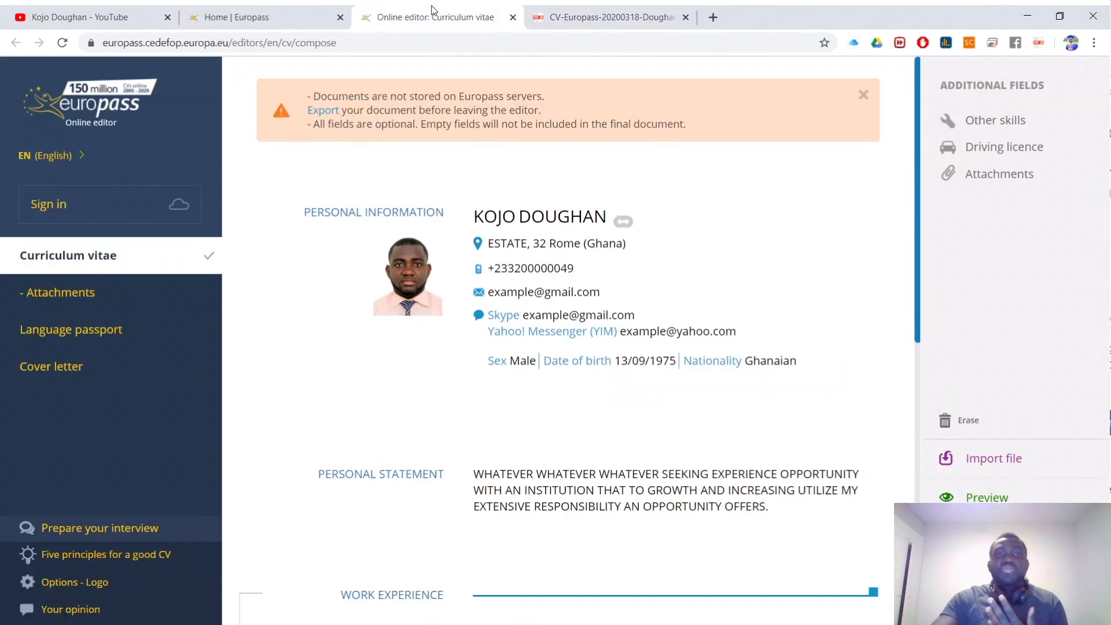
# Step: In a new tab, search for 'europass' and go to the Europass home page
pyautogui.scroll(-5, 570, 270)
pyautogui.scroll(-7, 570, 269)
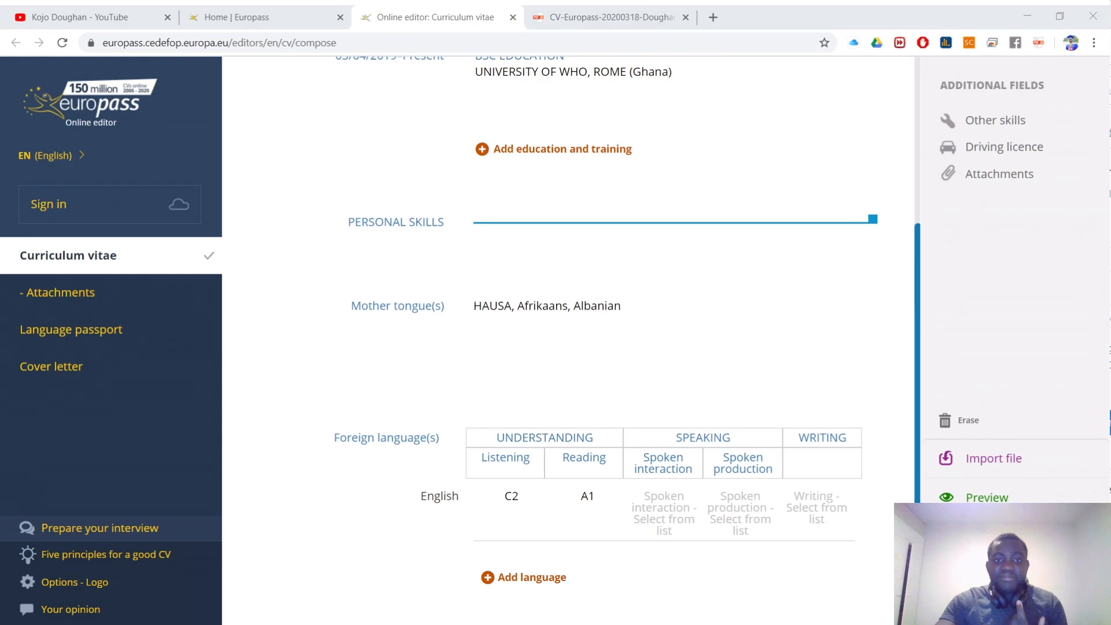
pyautogui.scroll(15, 479, 533)
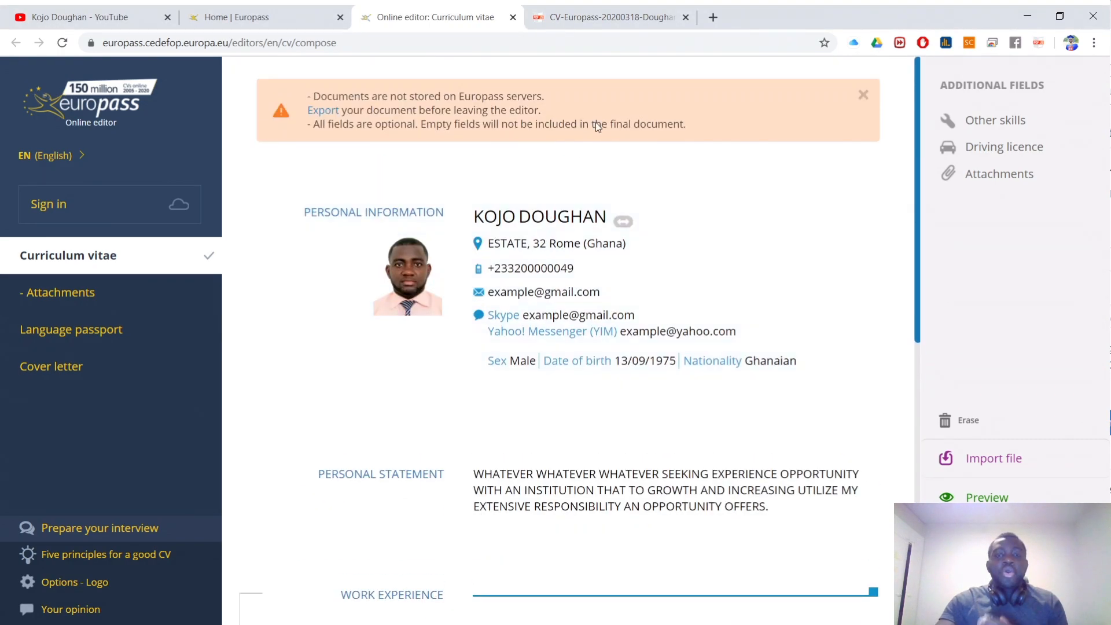
pyautogui.click(713, 17)
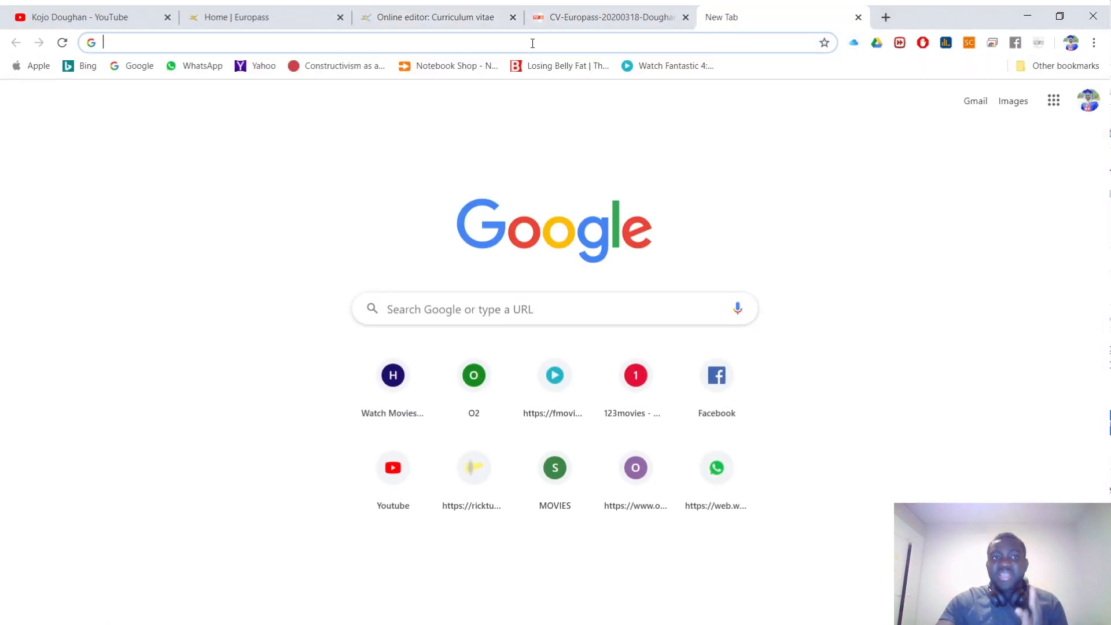
pyautogui.write('EUR')
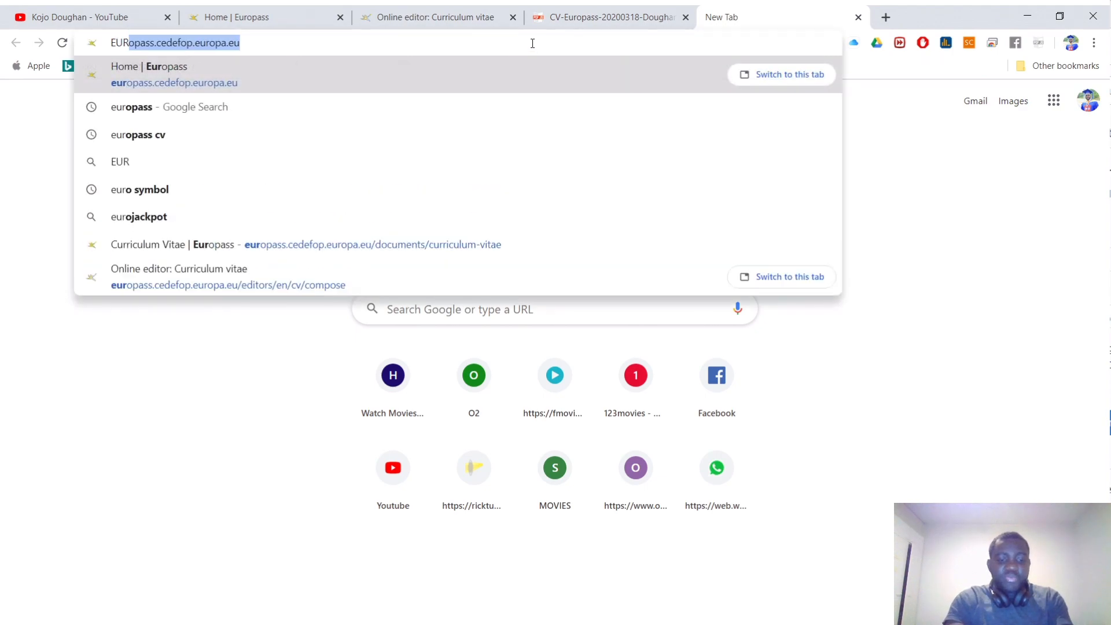
pyautogui.write('P')
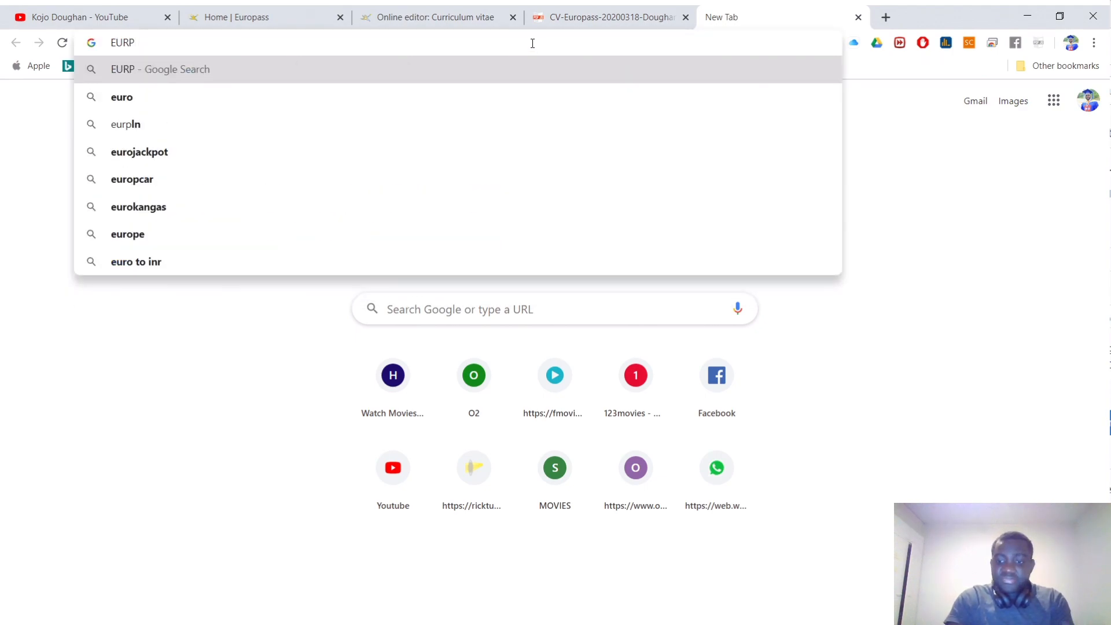
pyautogui.press('BackSpace')
pyautogui.write('OPASS')
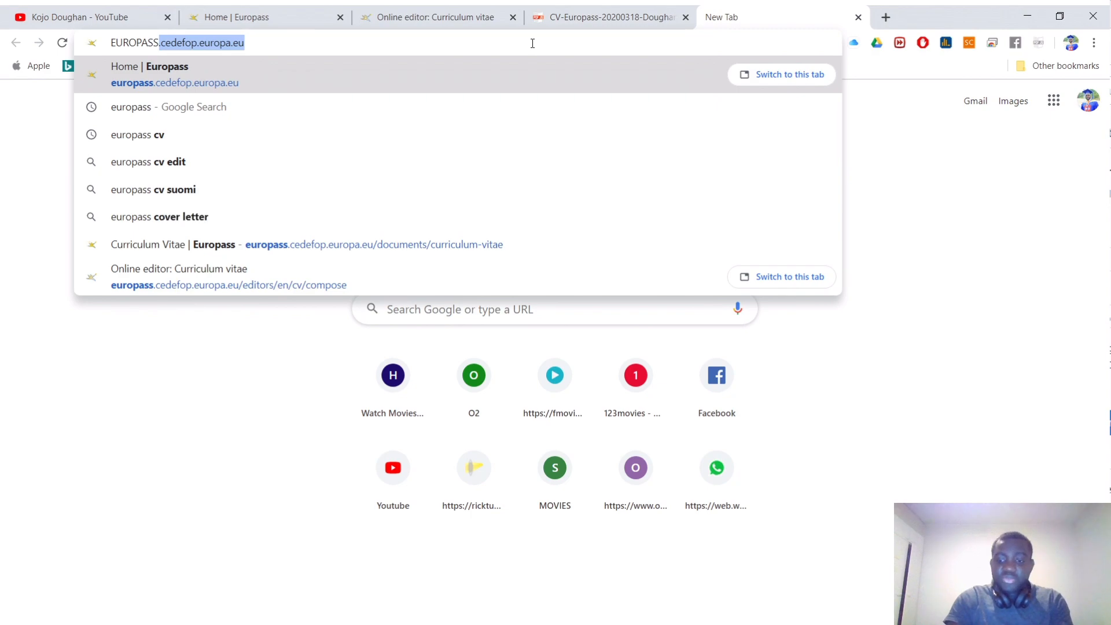
pyautogui.press('Delete')
pyautogui.press('Return')
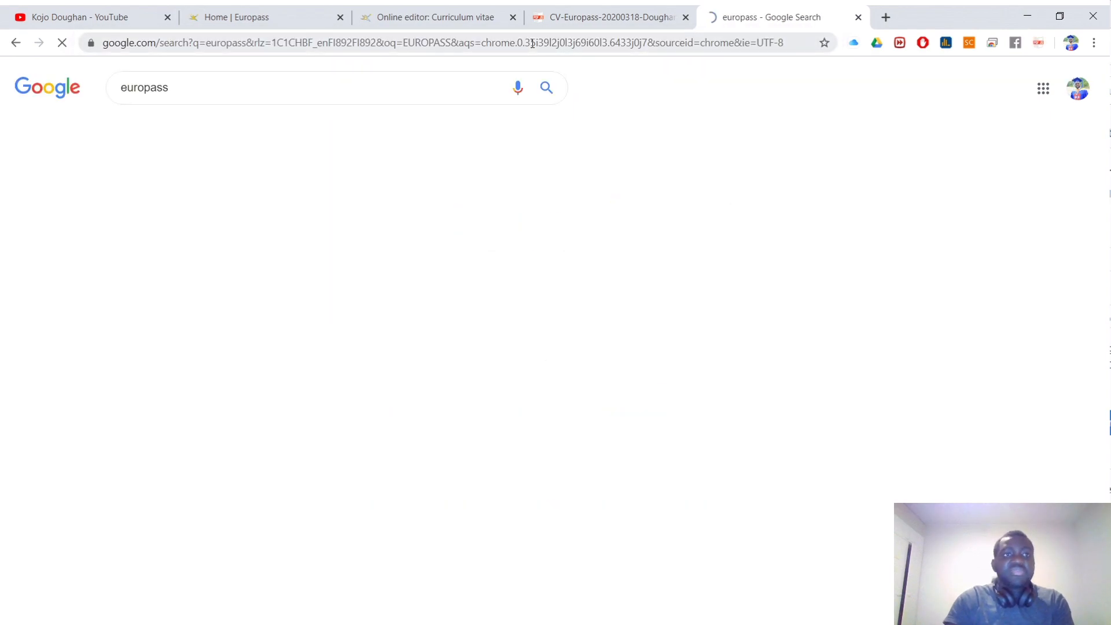
pyautogui.click(205, 208)
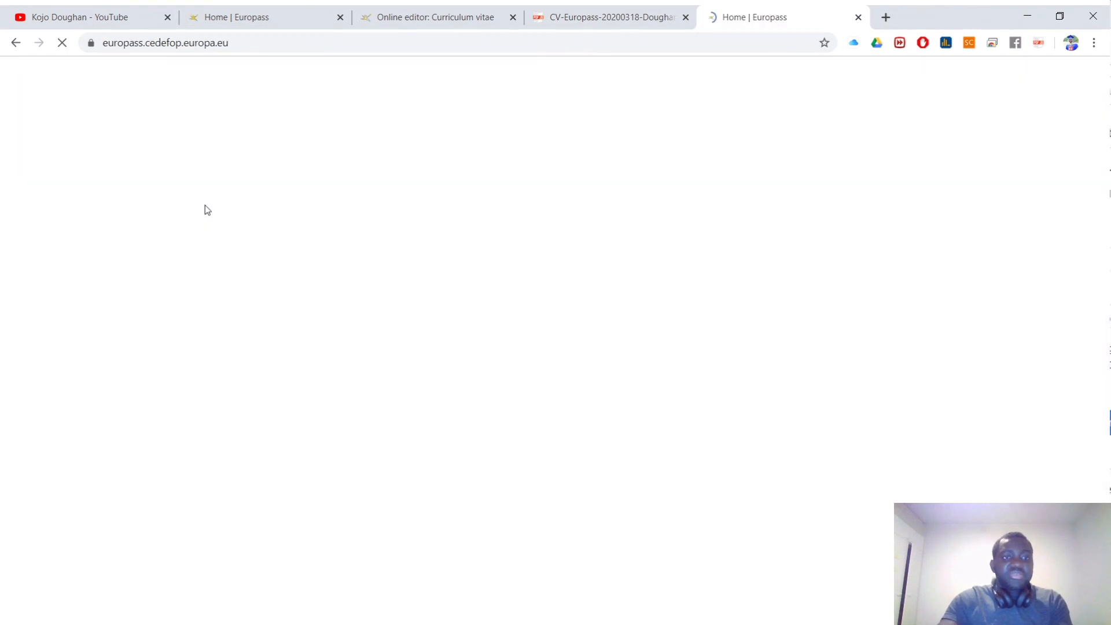
# Step: Scroll to the Curriculum Vitae section and choose 'Update your CV (Europass PDF) online'
pyautogui.scroll(-5, 589, 301)
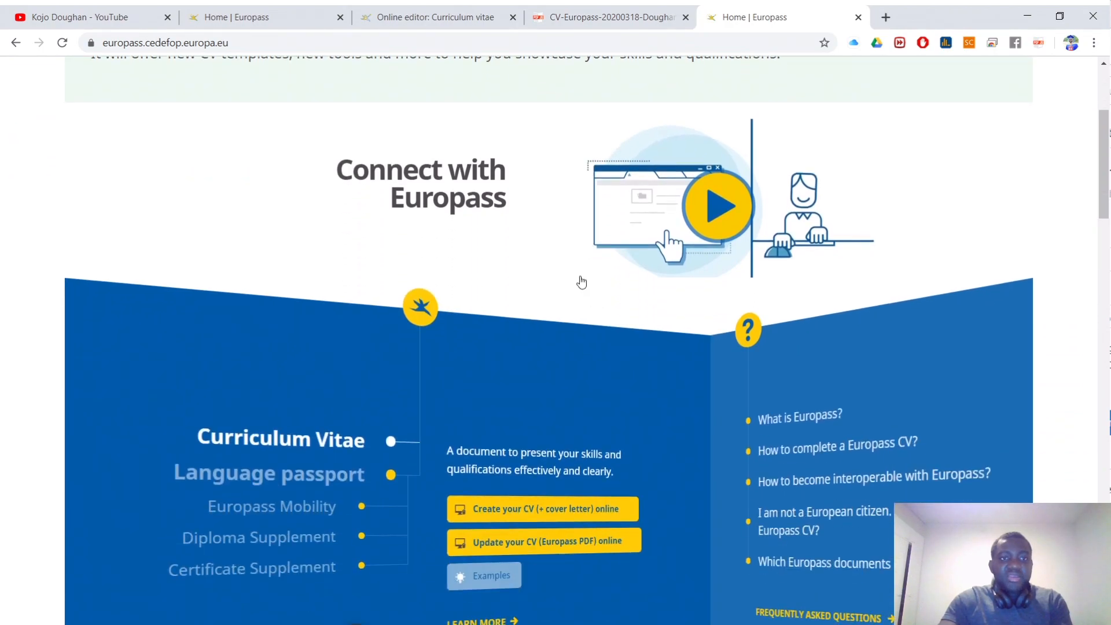
pyautogui.scroll(-1, 573, 266)
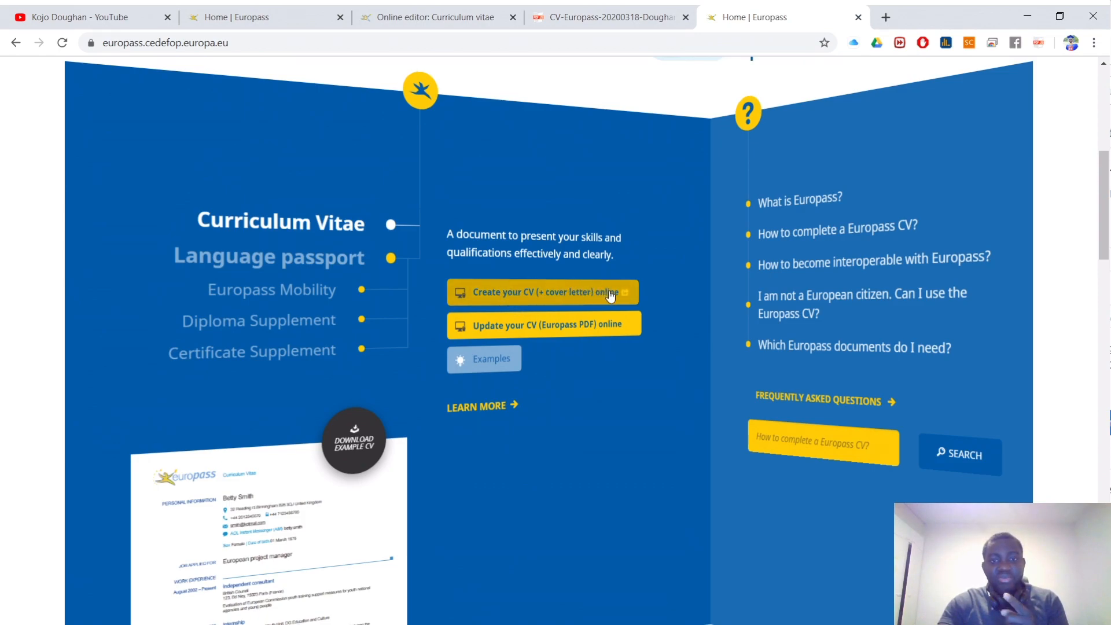
pyautogui.scroll(-1, 608, 310)
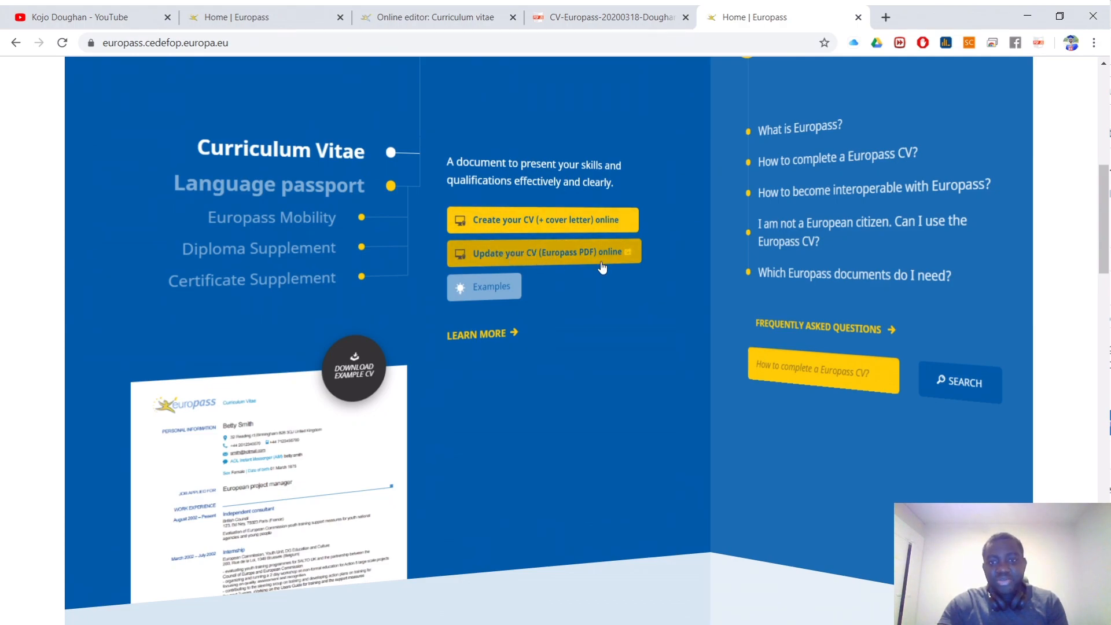
pyautogui.click(529, 267)
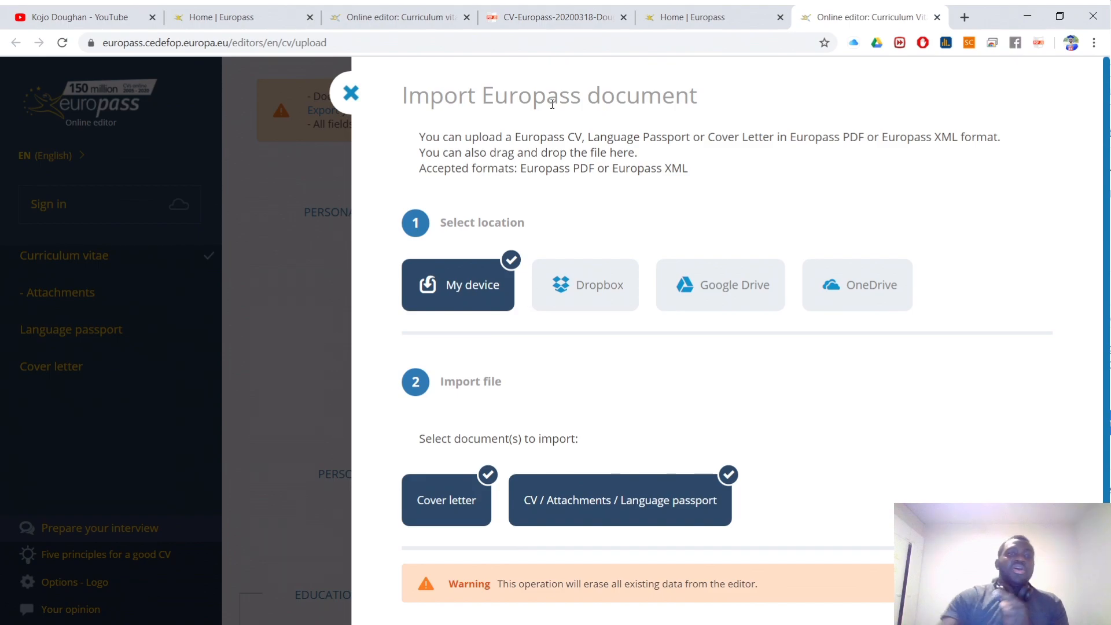
# Step: Close the Import dialog, confirm Erase of all stored CV data, and dismiss the reappearing Import dialog
pyautogui.click(350, 96)
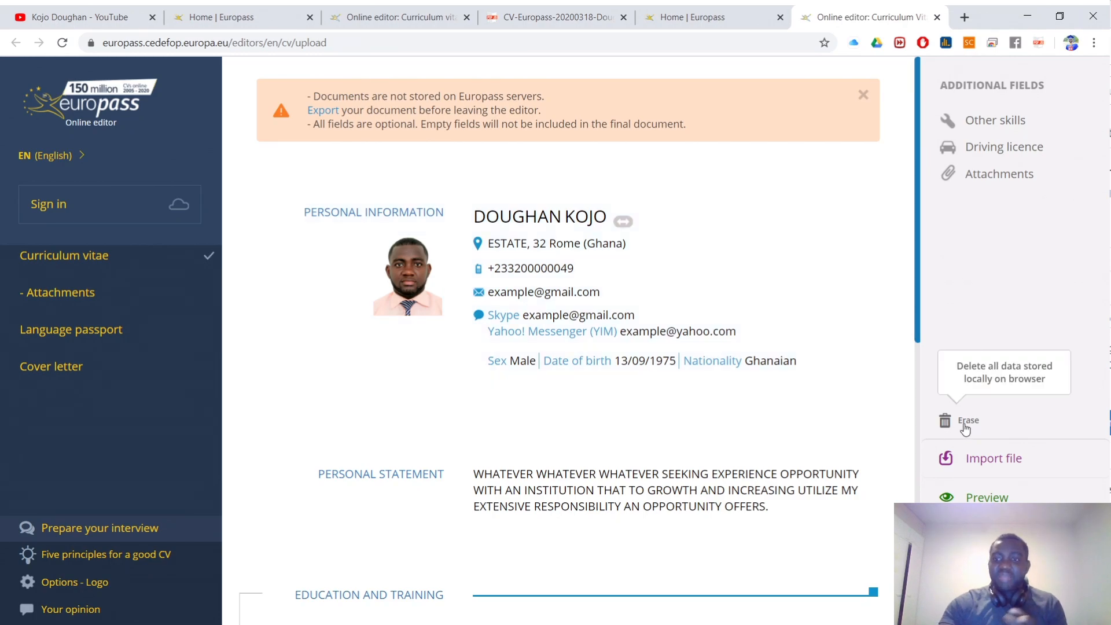
pyautogui.click(961, 421)
pyautogui.click(630, 512)
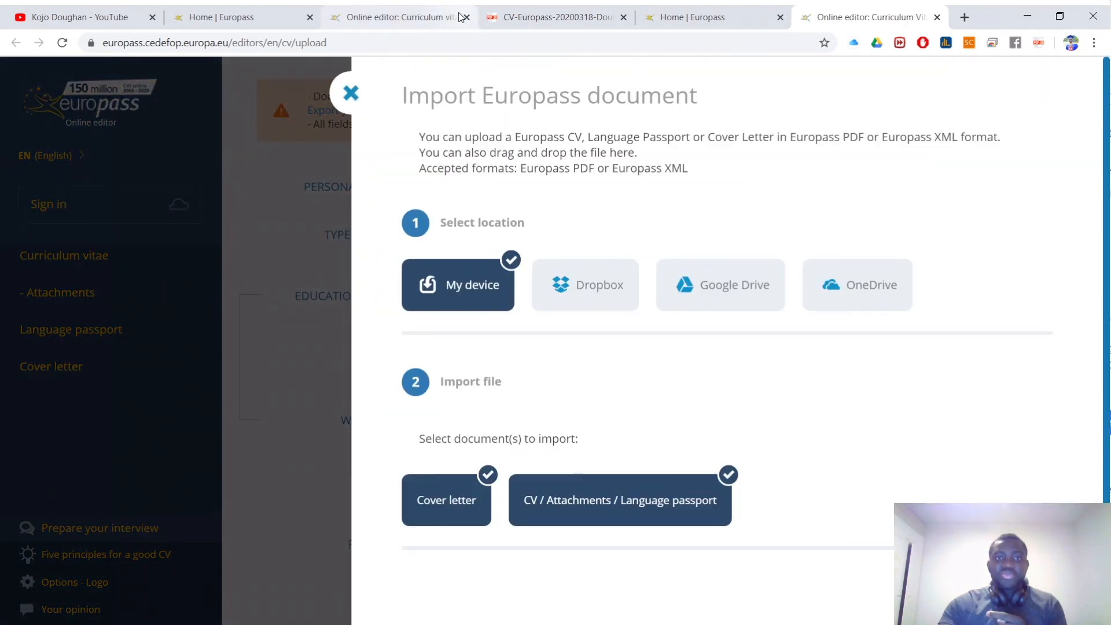
pyautogui.click(351, 93)
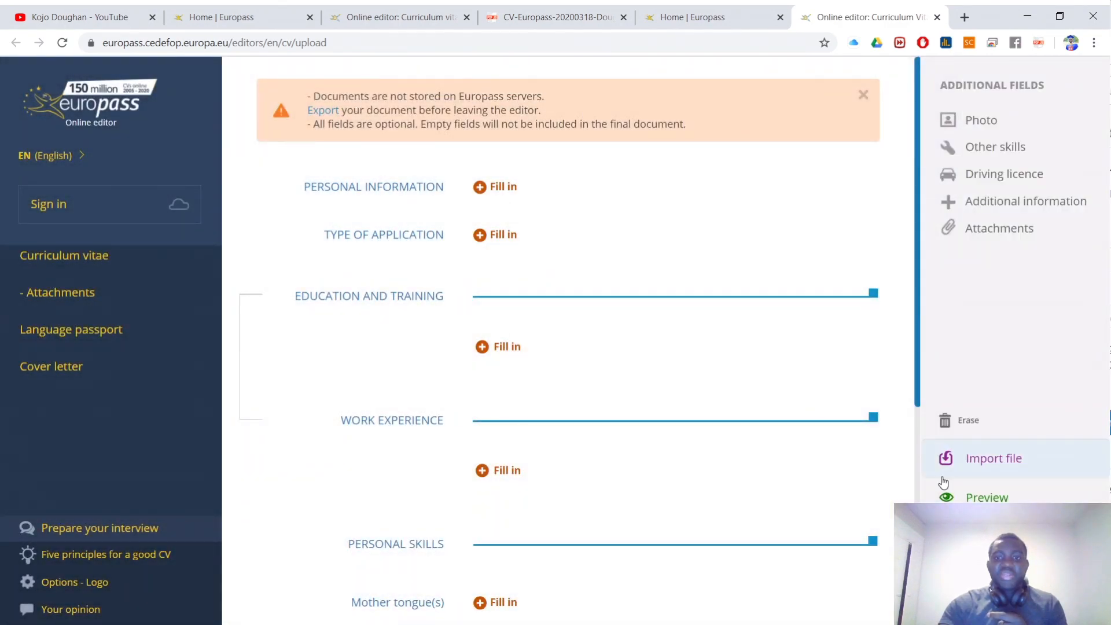
# Step: Close the extra editor tabs and reopen 'Update your CV (Europass PDF) online'
pyautogui.click(443, 18)
pyautogui.click(466, 19)
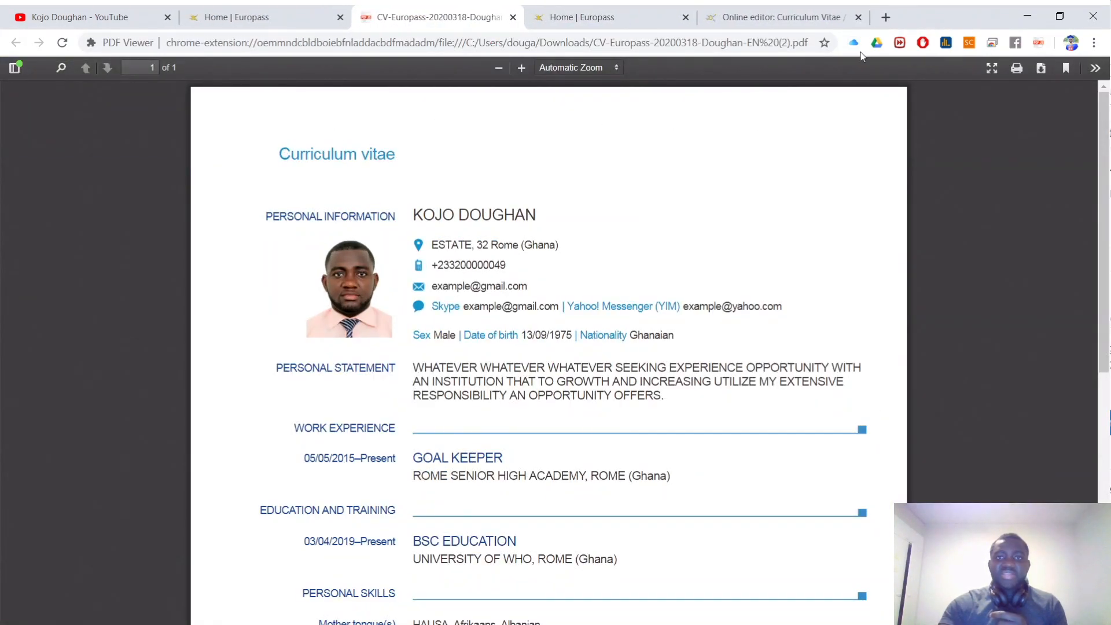
pyautogui.click(775, 17)
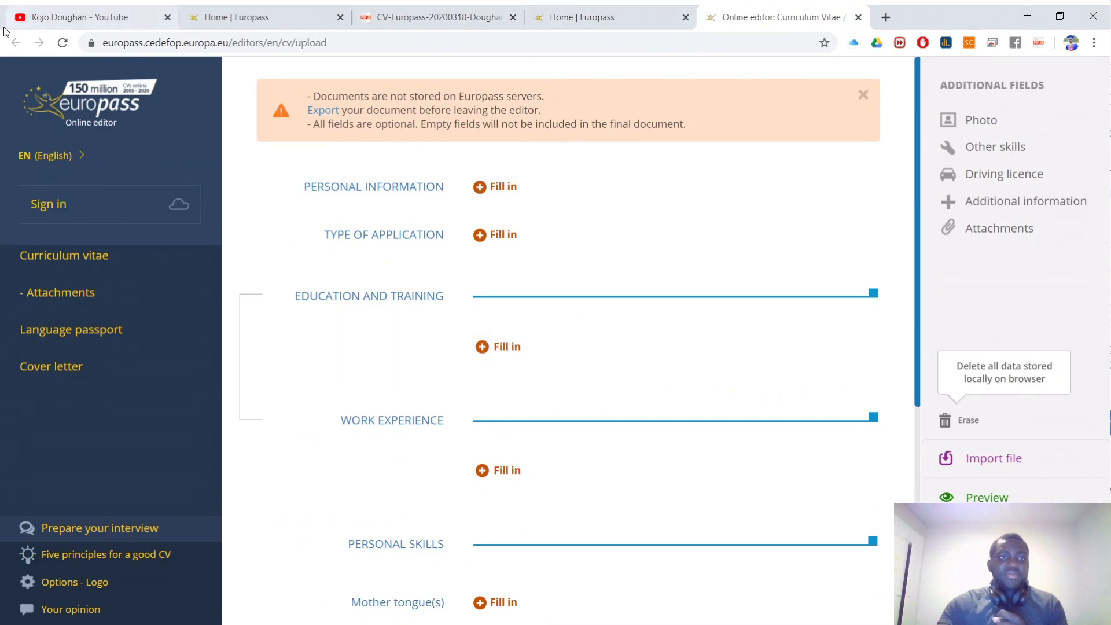
pyautogui.click(858, 18)
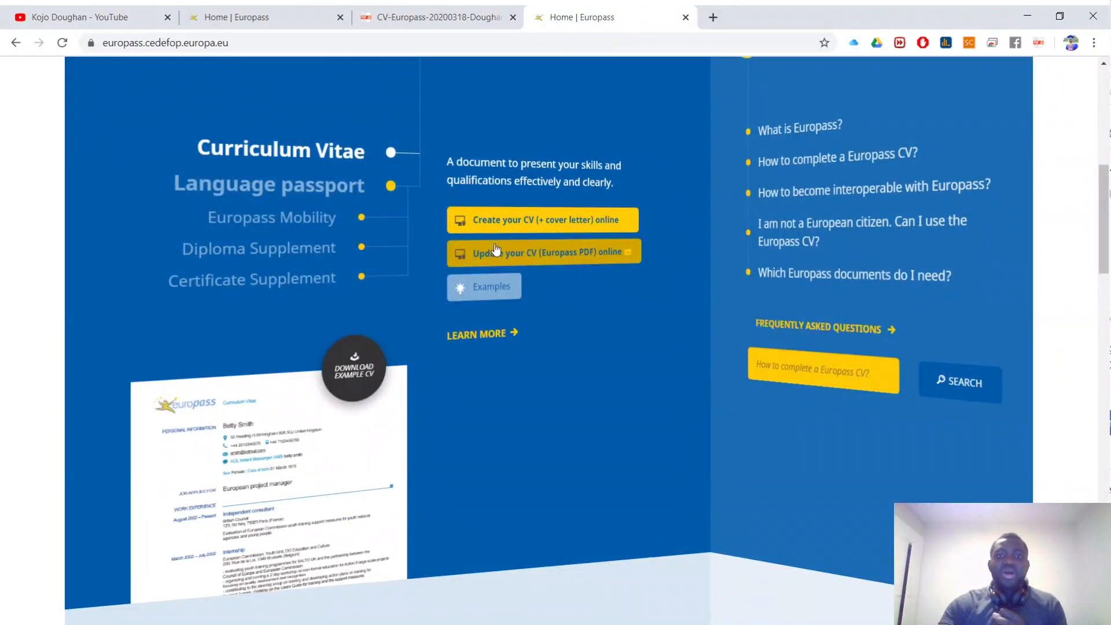
pyautogui.click(528, 248)
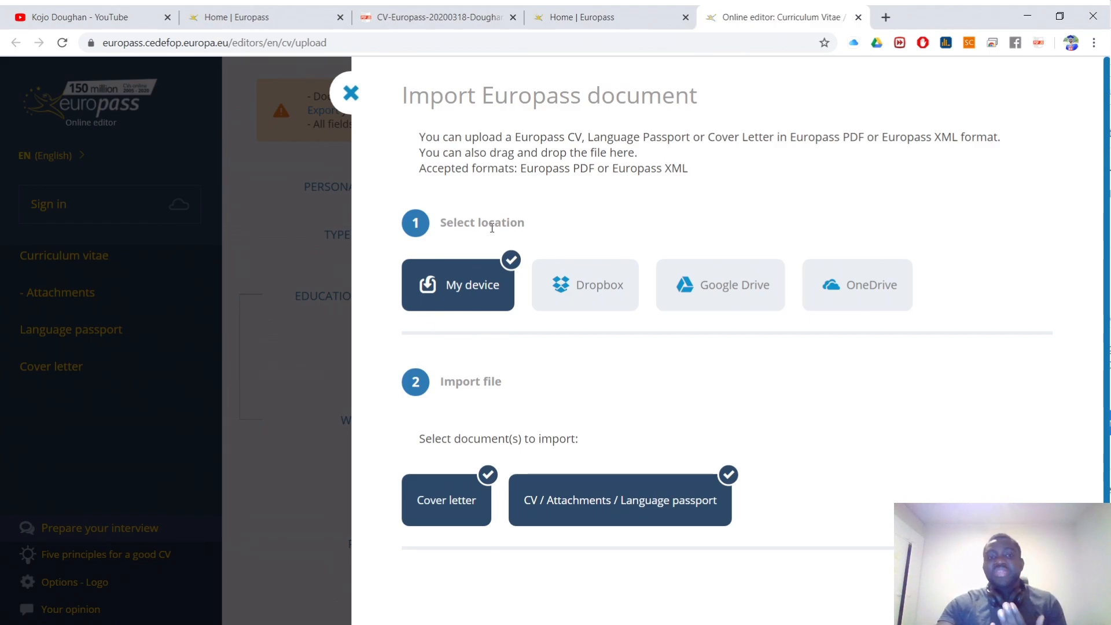
# Step: Import the downloaded CV PDF with Cover letter deselected, keeping CV, attachments and language passport
pyautogui.moveTo(521, 220); pyautogui.dragTo(408, 222)
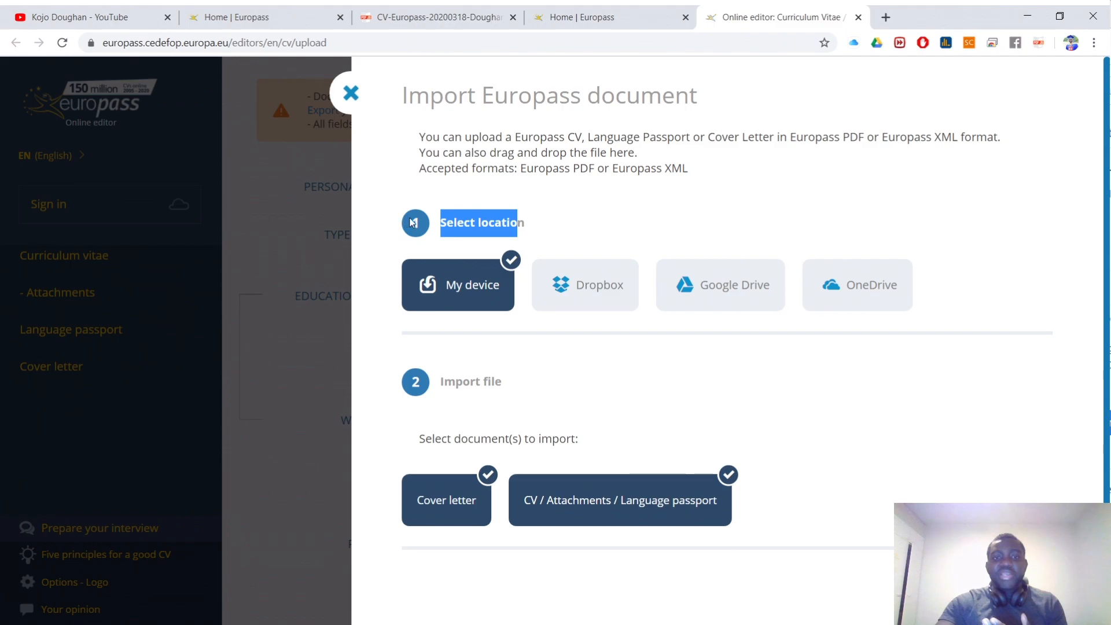
pyautogui.click(489, 215)
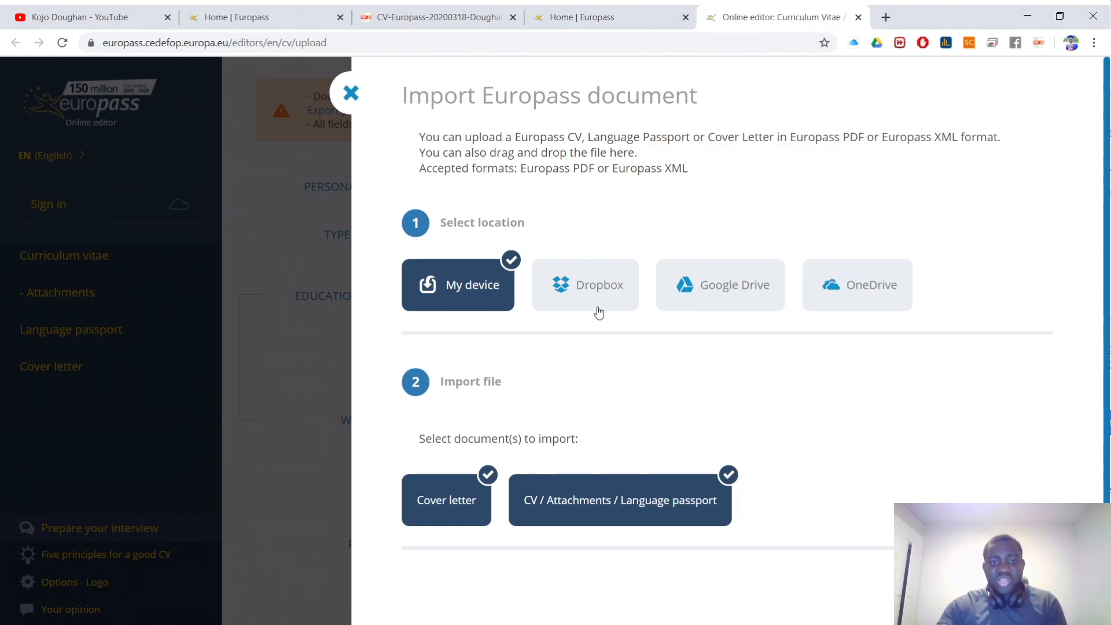
pyautogui.scroll(-1, 599, 312)
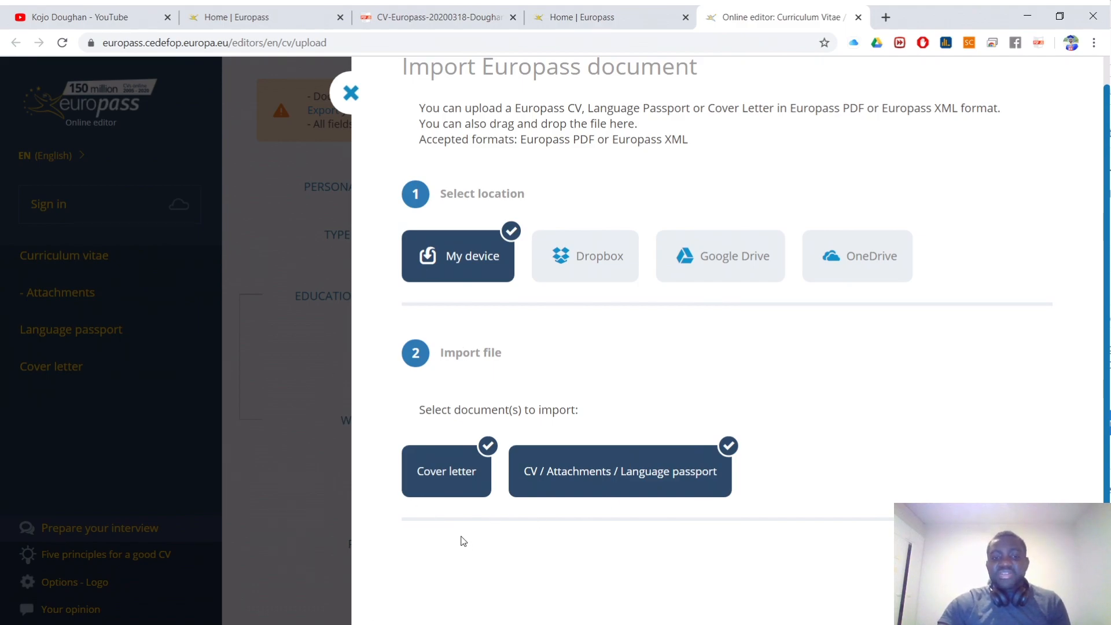
pyautogui.click(456, 489)
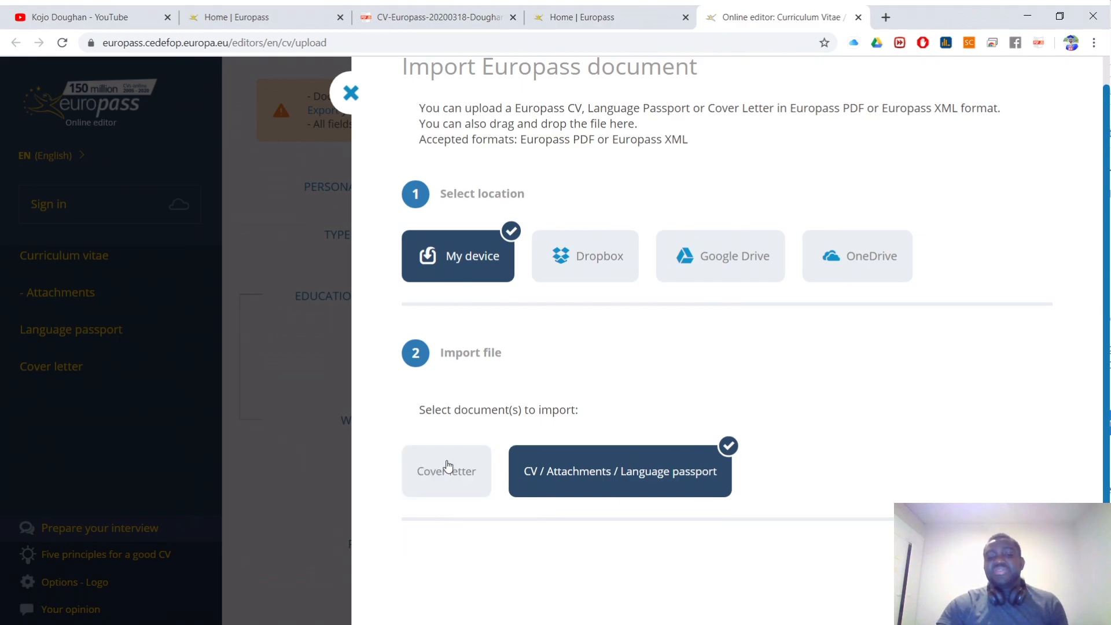
pyautogui.click(450, 490)
pyautogui.click(451, 491)
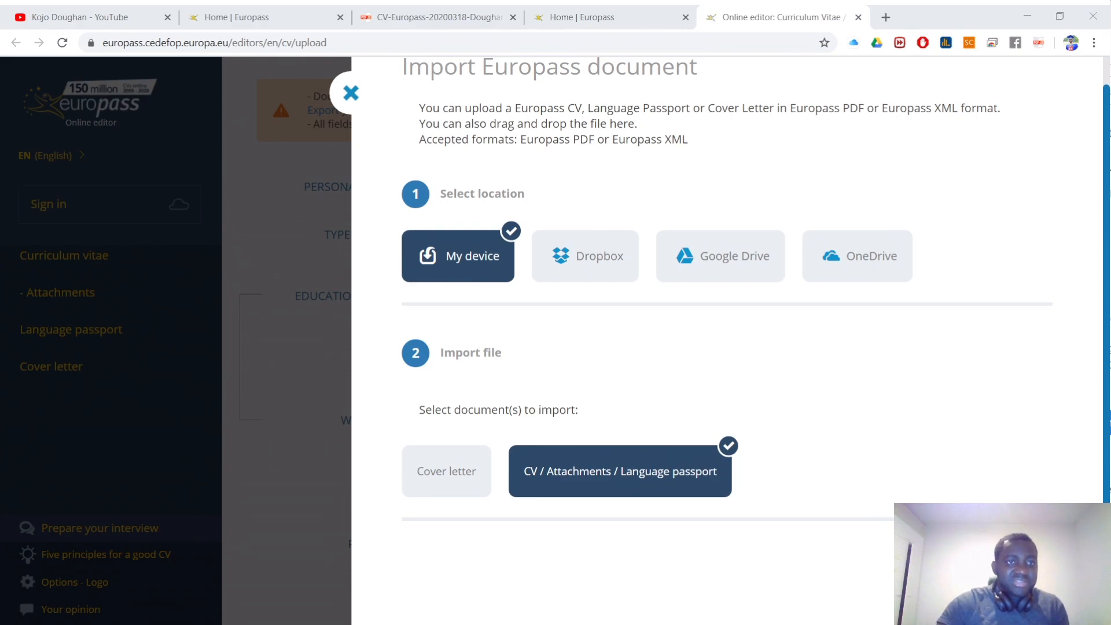
pyautogui.click(349, 361)
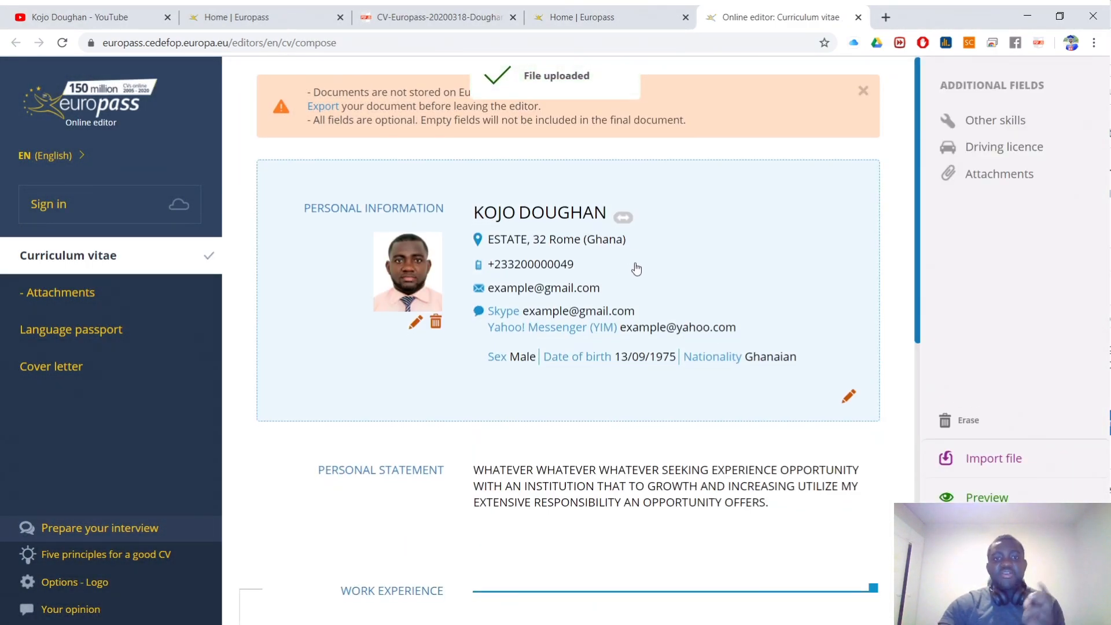
# Step: Swap the name so the surname comes first, then open the Personal information block for editing
pyautogui.scroll(-6, 636, 270)
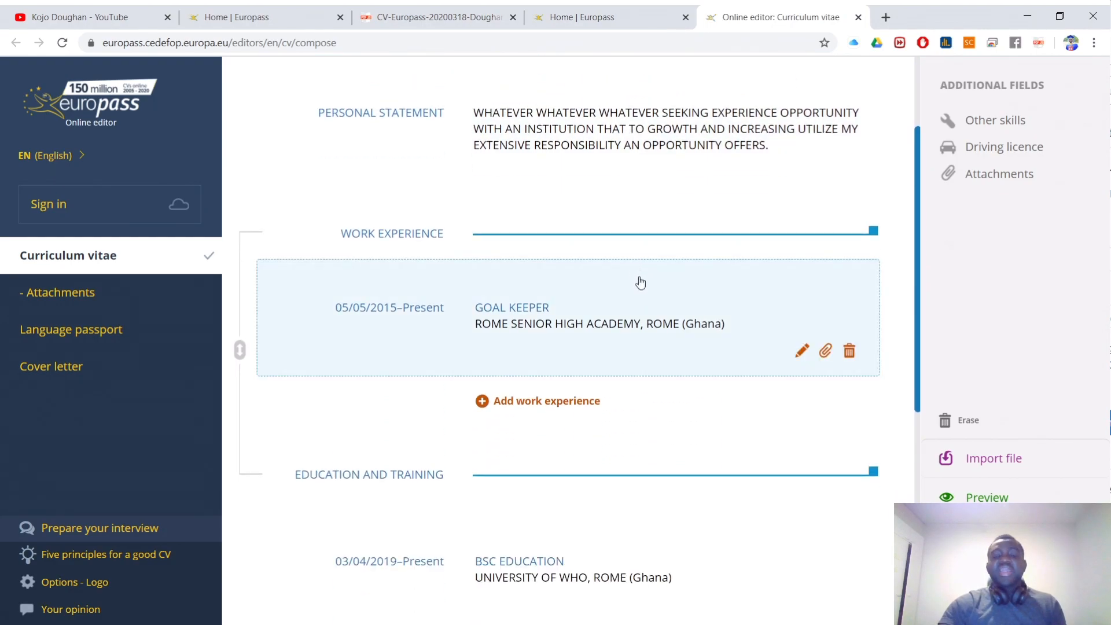
pyautogui.scroll(5, 637, 269)
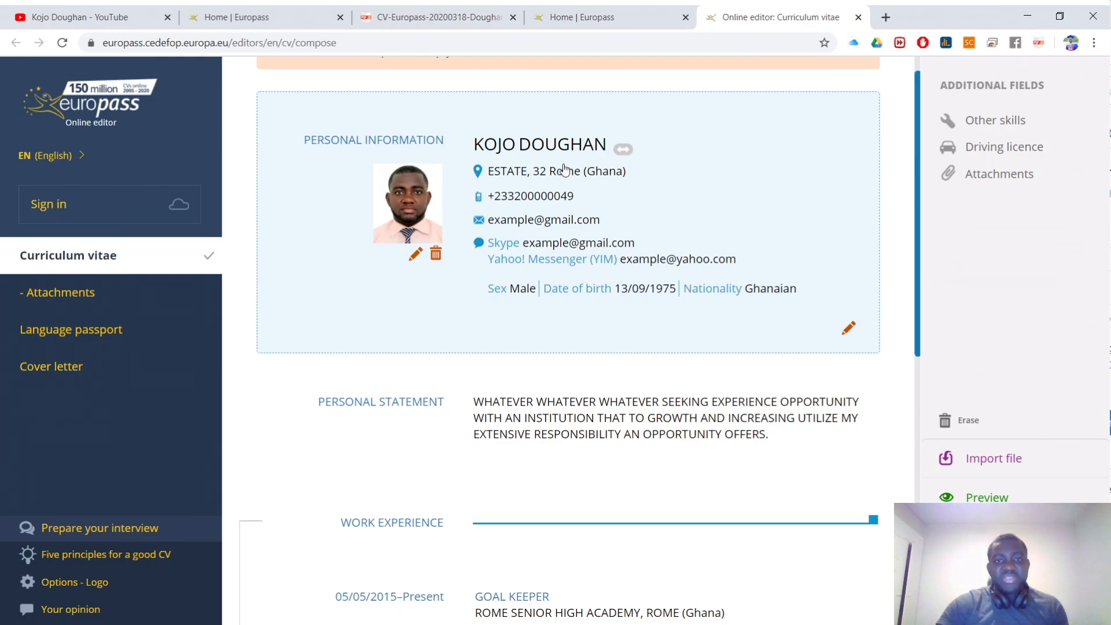
pyautogui.click(621, 150)
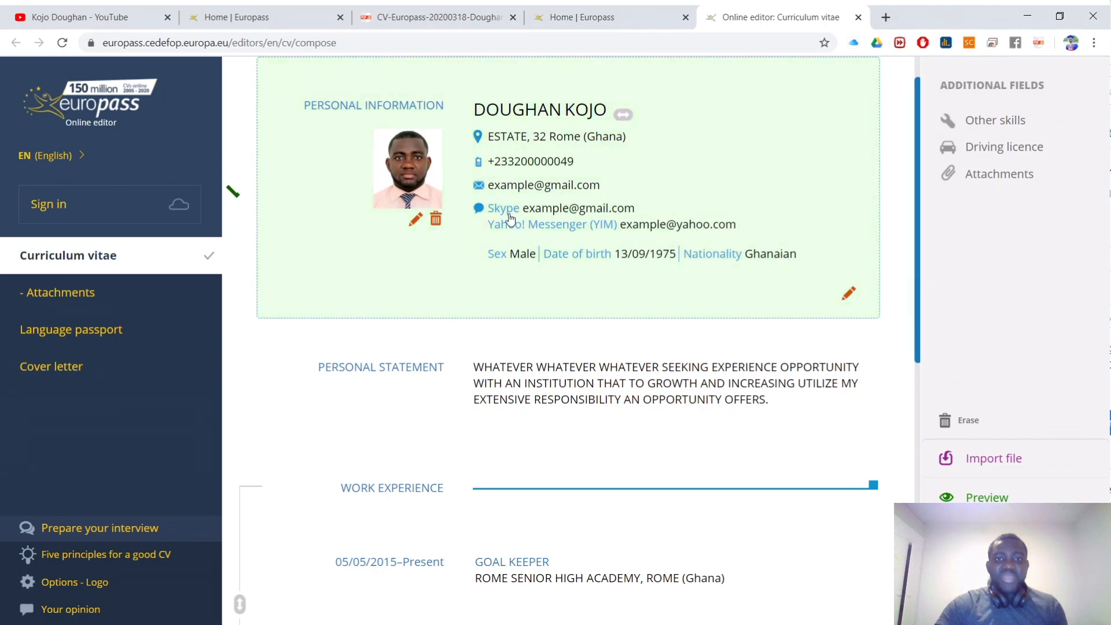
pyautogui.click(544, 163)
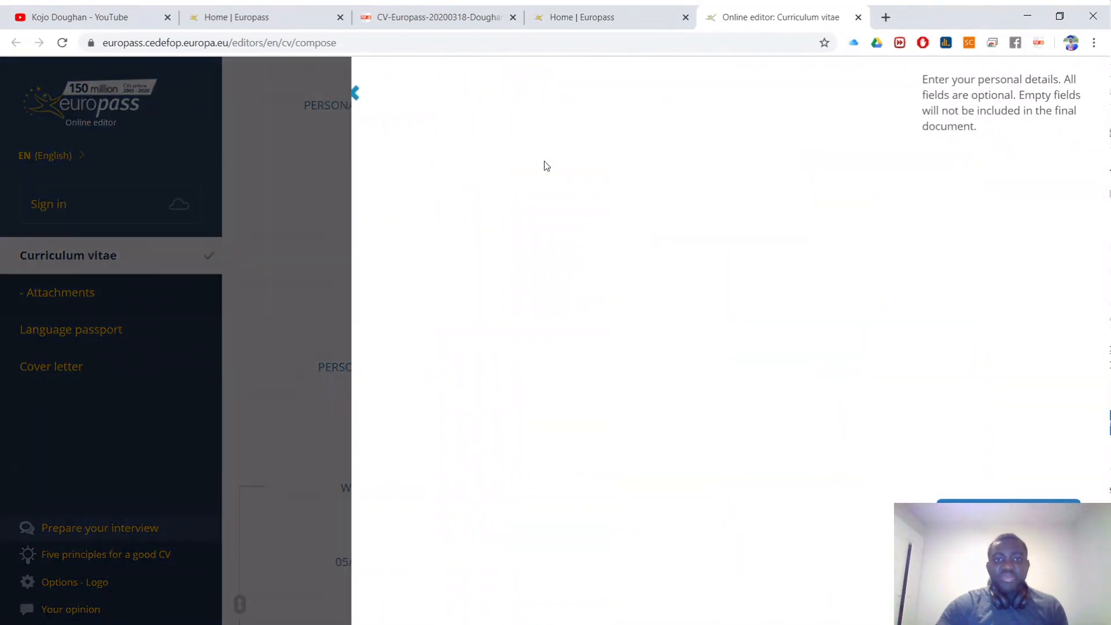
# Step: Replace part of the phone number with new digits, then delete the Yahoo! Messenger contact, leaving Skype
pyautogui.scroll(-6, 560, 290)
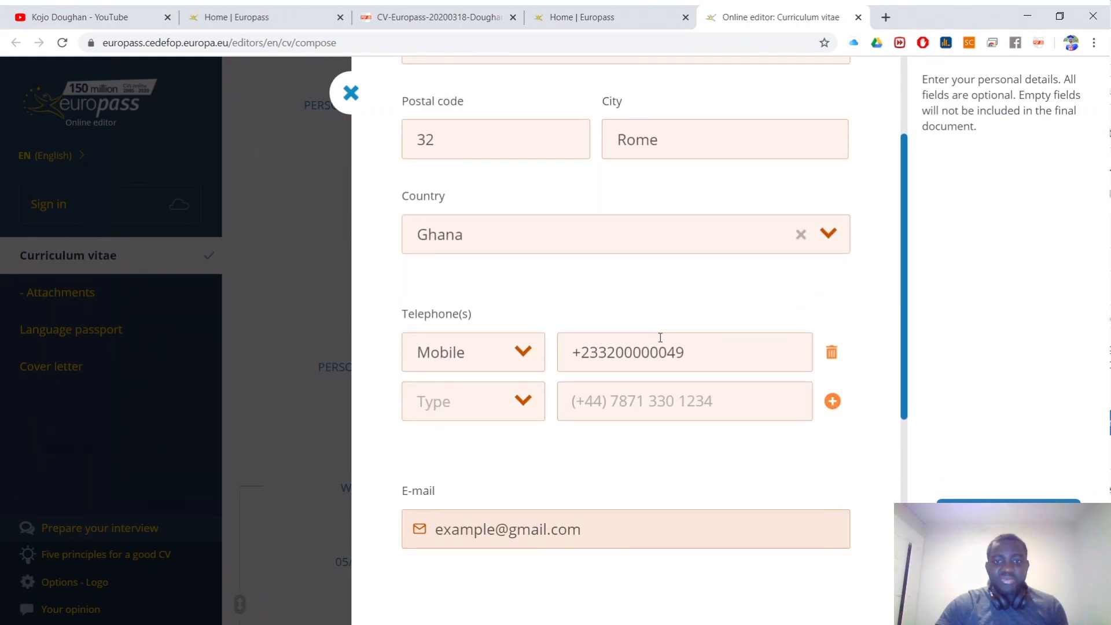
pyautogui.moveTo(668, 346); pyautogui.dragTo(612, 349)
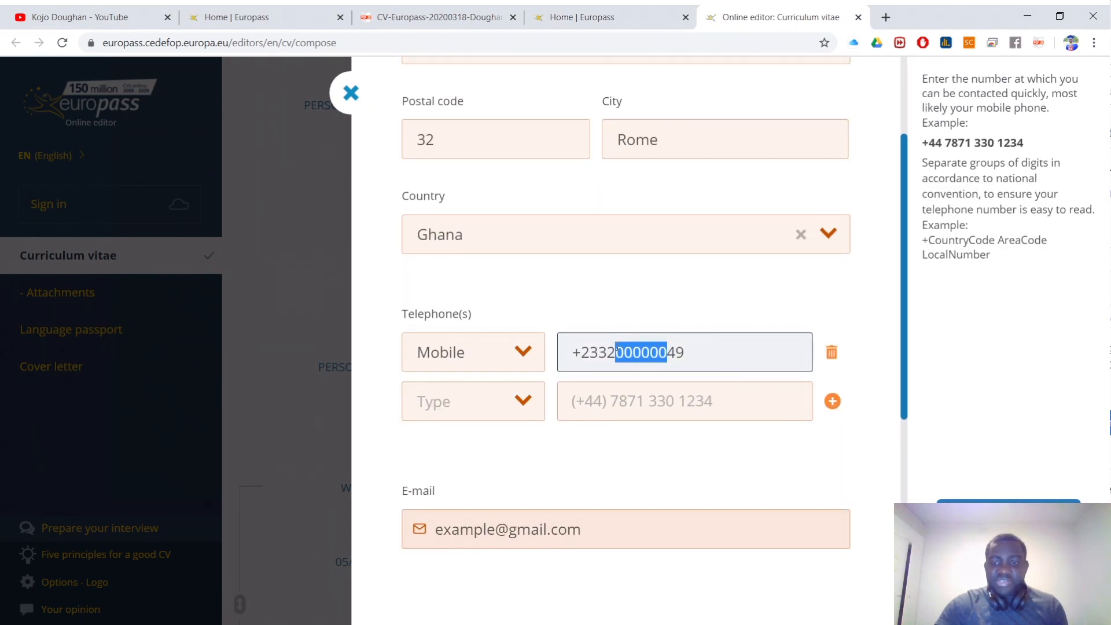
pyautogui.write('1111111')
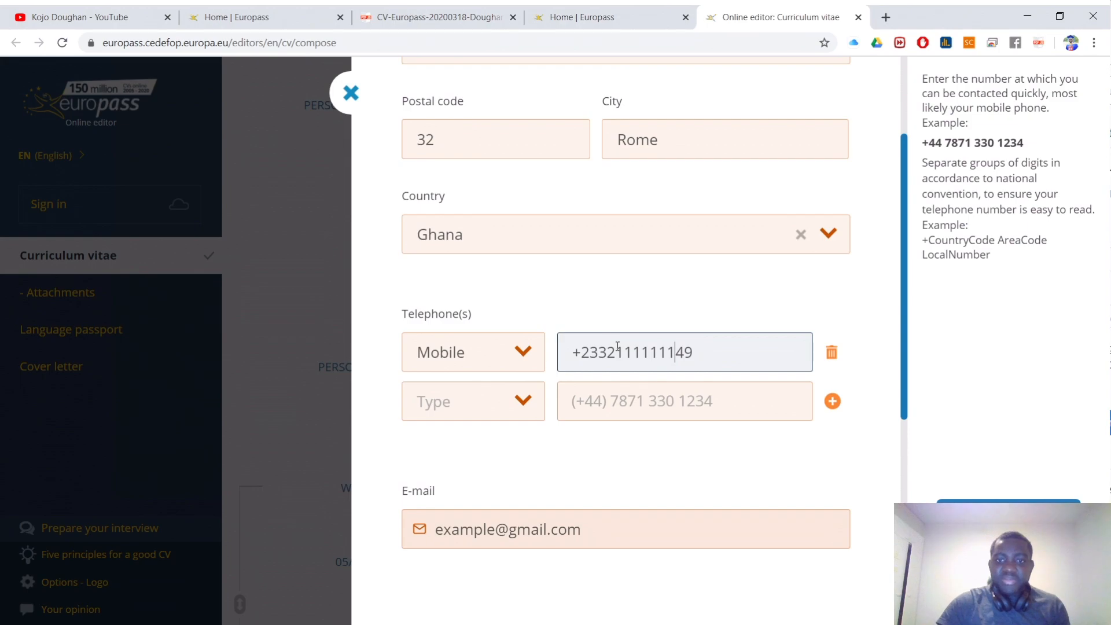
pyautogui.click(1008, 516)
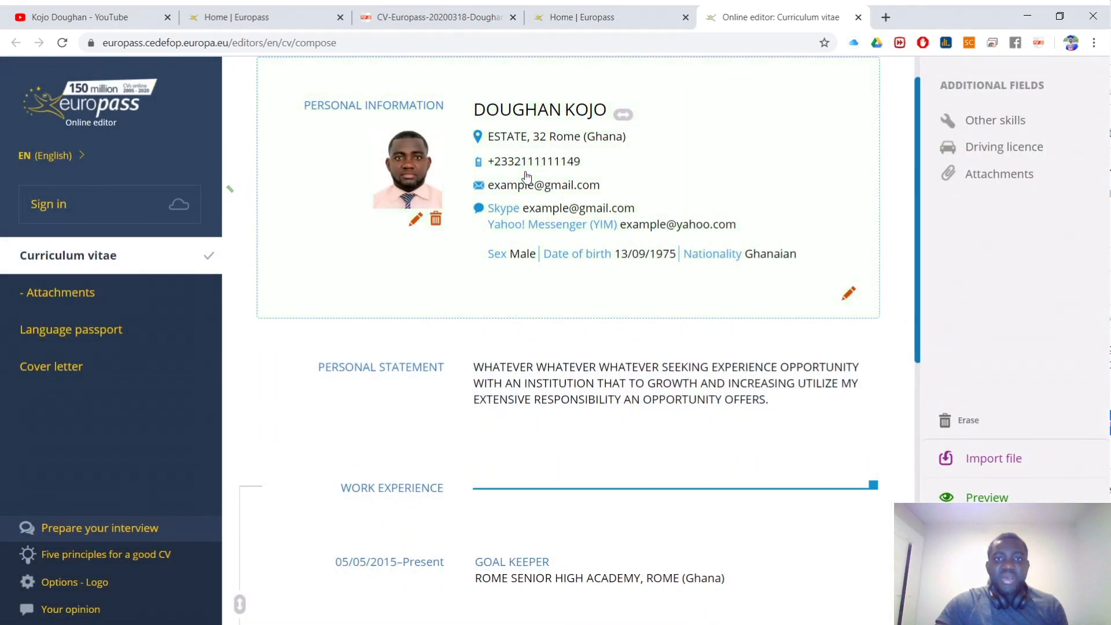
pyautogui.click(551, 231)
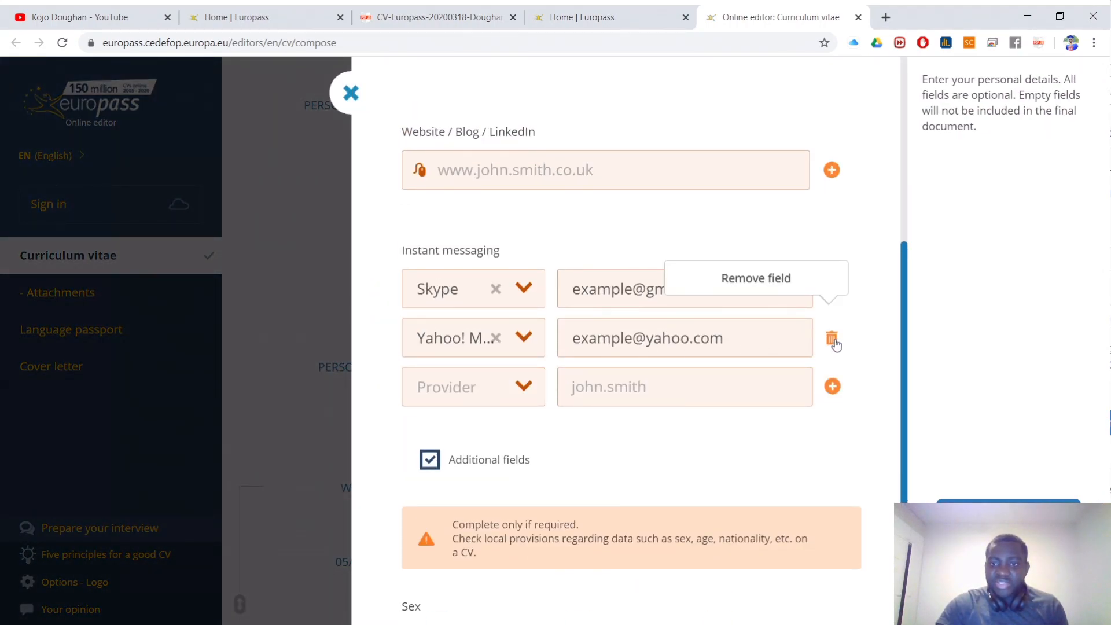
pyautogui.click(831, 339)
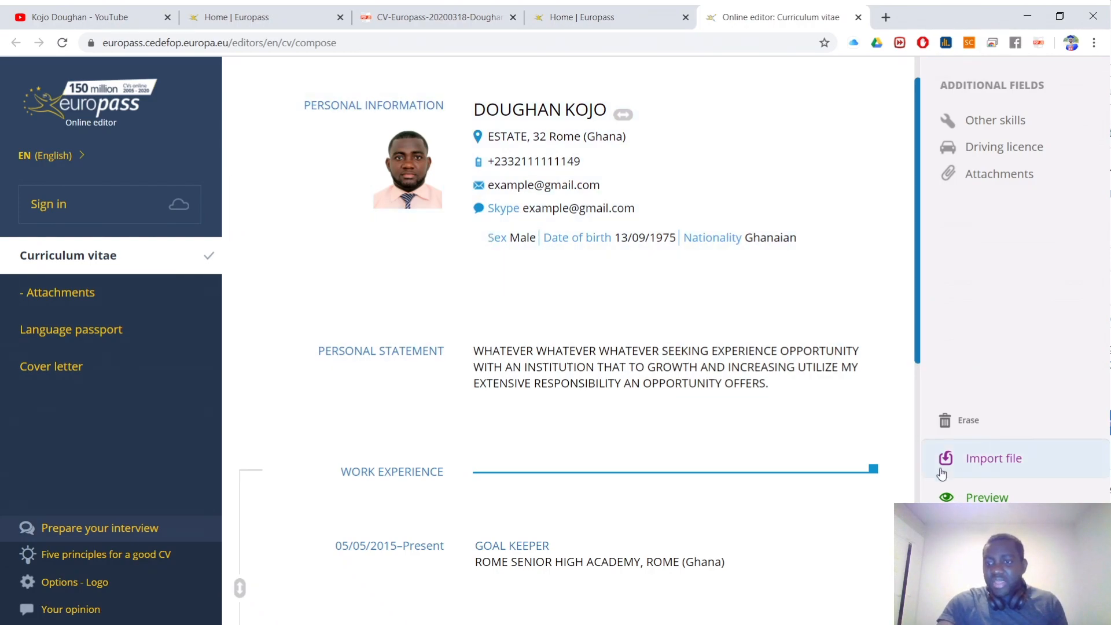
# Step: Preview the edited CV as a PDF, scroll through it, close the preview, and bring up Export
pyautogui.click(961, 493)
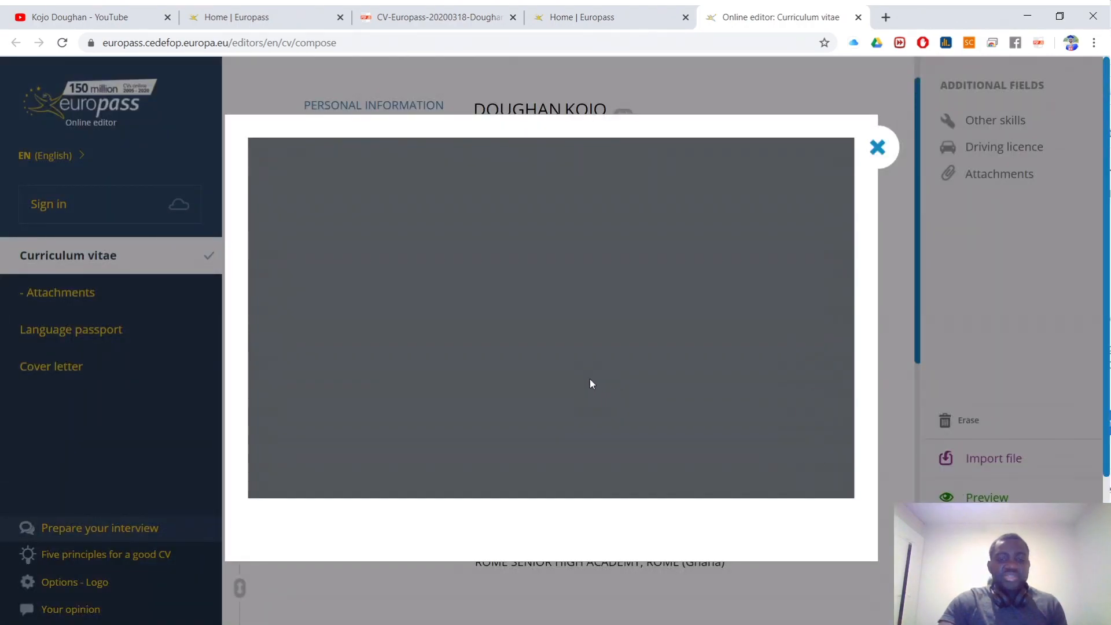
pyautogui.scroll(-6, 619, 331)
pyautogui.scroll(-3, 621, 331)
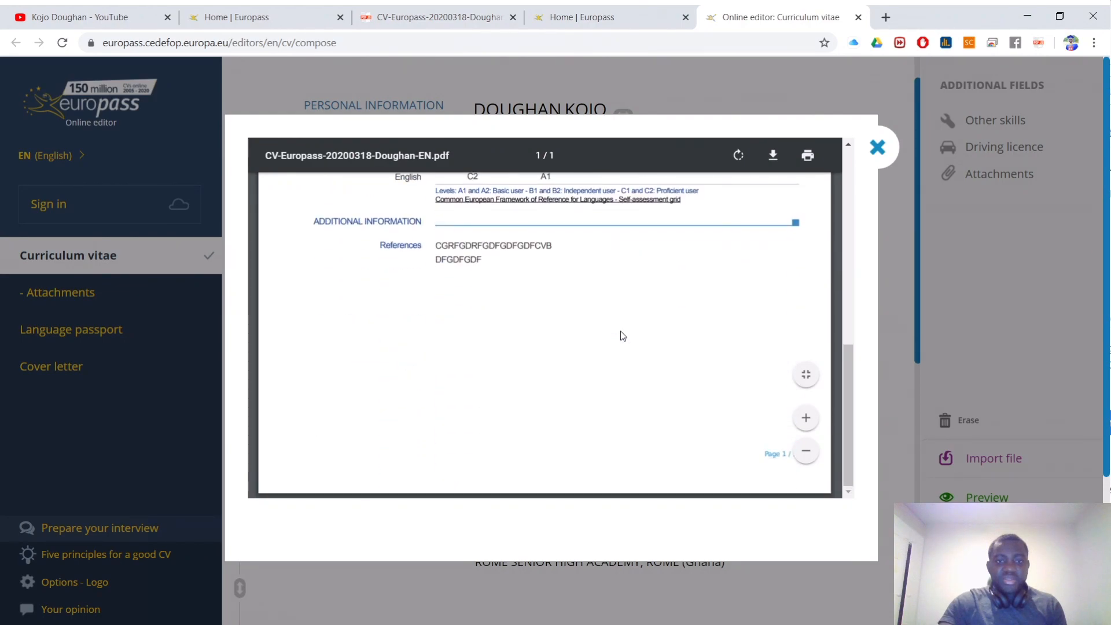
pyautogui.scroll(10, 621, 331)
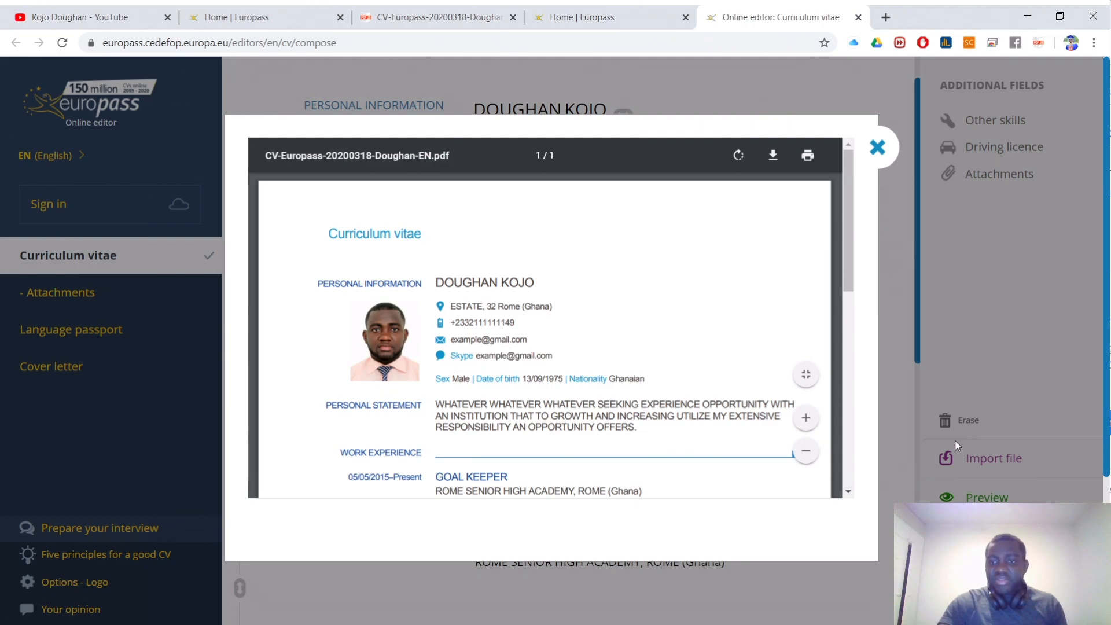
pyautogui.click(878, 149)
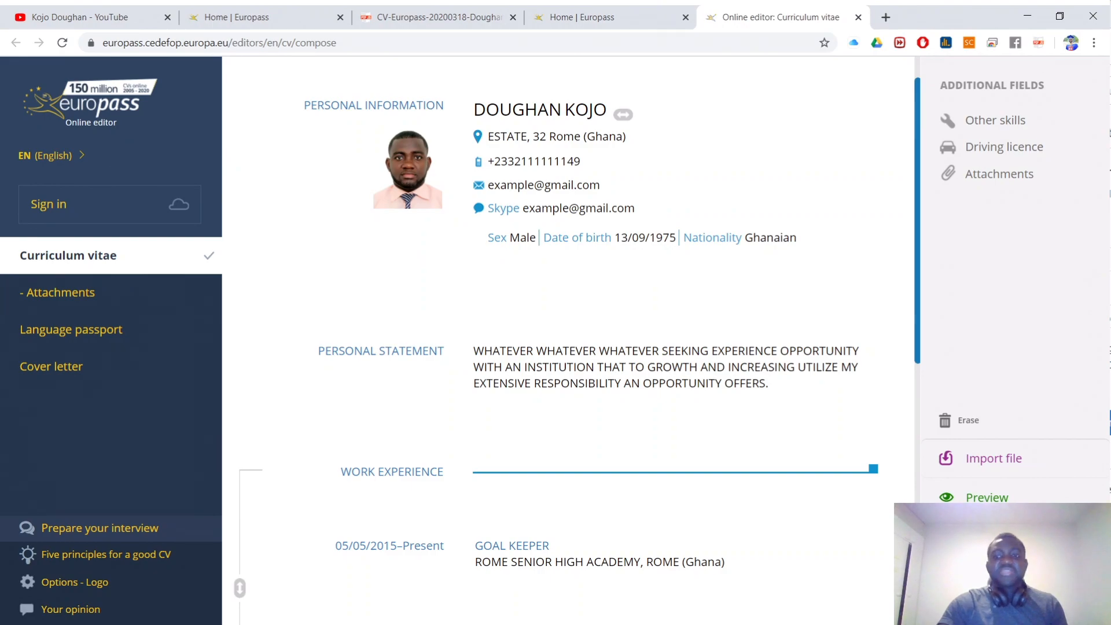
pyautogui.click(984, 536)
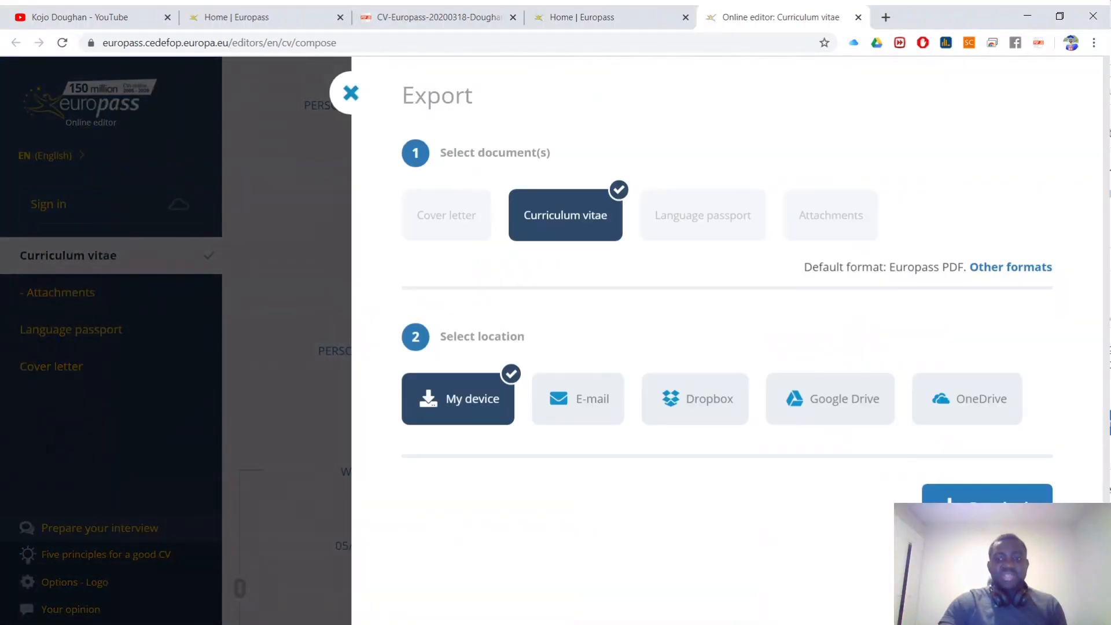
# Step: Export the updated CV as a Europass PDF to My device and open the downloaded file
pyautogui.click(603, 402)
pyautogui.scroll(-1, 599, 430)
pyautogui.moveTo(557, 523); pyautogui.dragTo(711, 515)
pyautogui.click(486, 439)
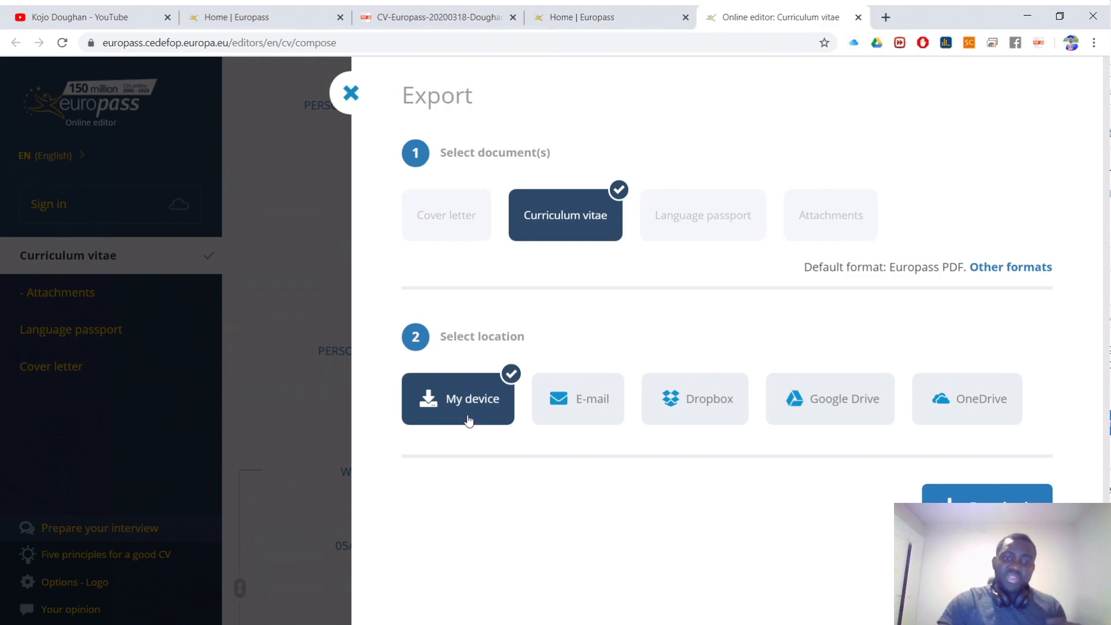
pyautogui.click(960, 508)
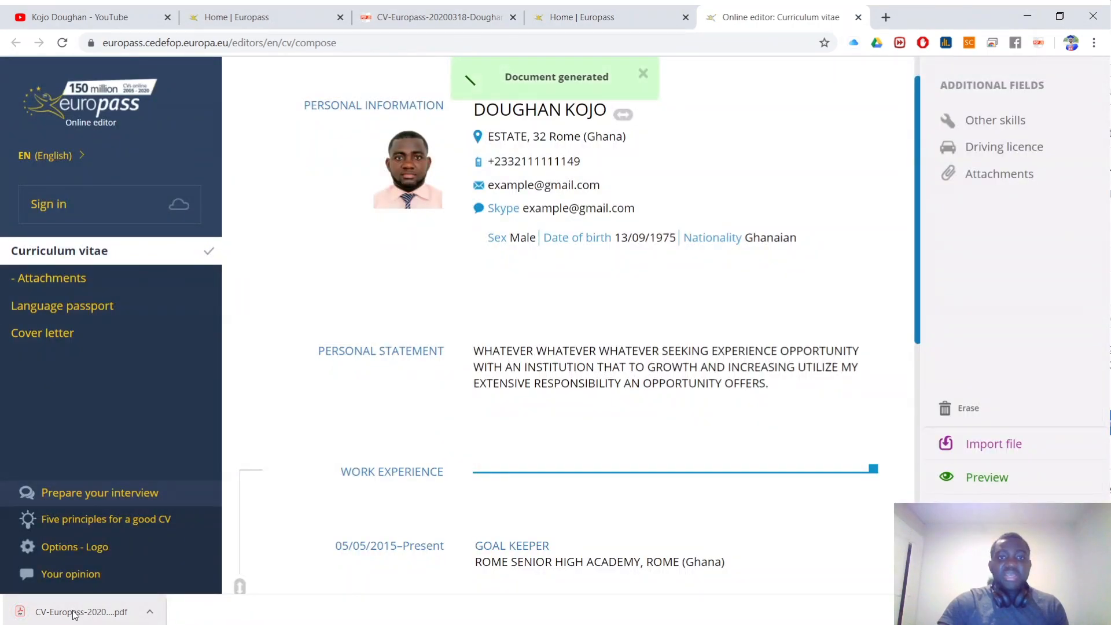
pyautogui.click(74, 614)
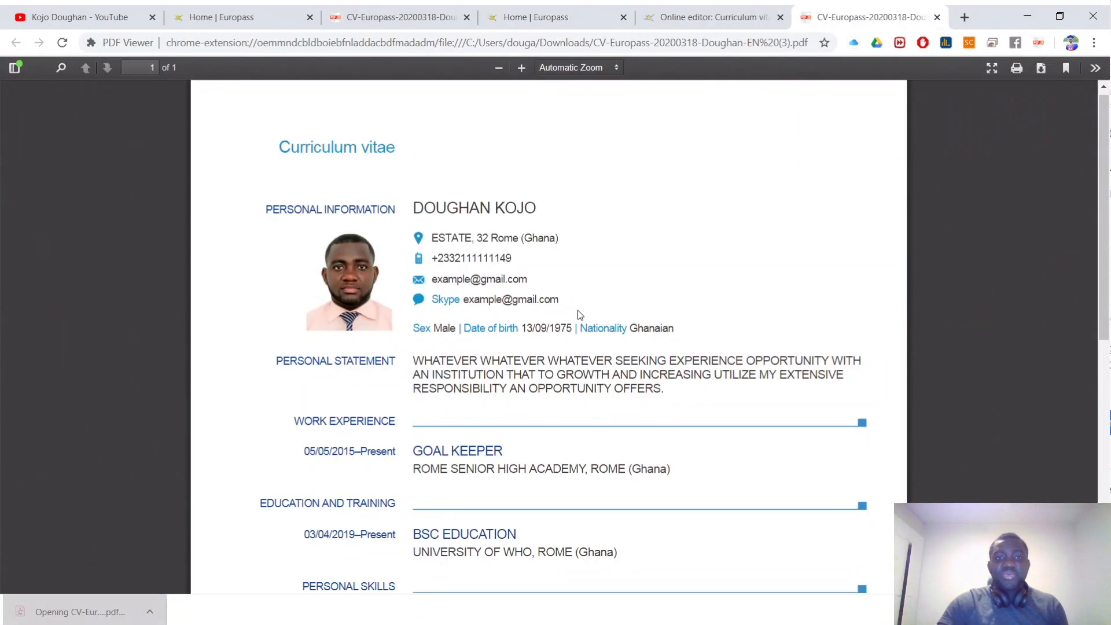
# Step: Select the phone number text in the new PDF to check it, then switch to Adobe Acrobat Reader
pyautogui.moveTo(524, 270); pyautogui.dragTo(491, 251)
pyautogui.click(509, 281)
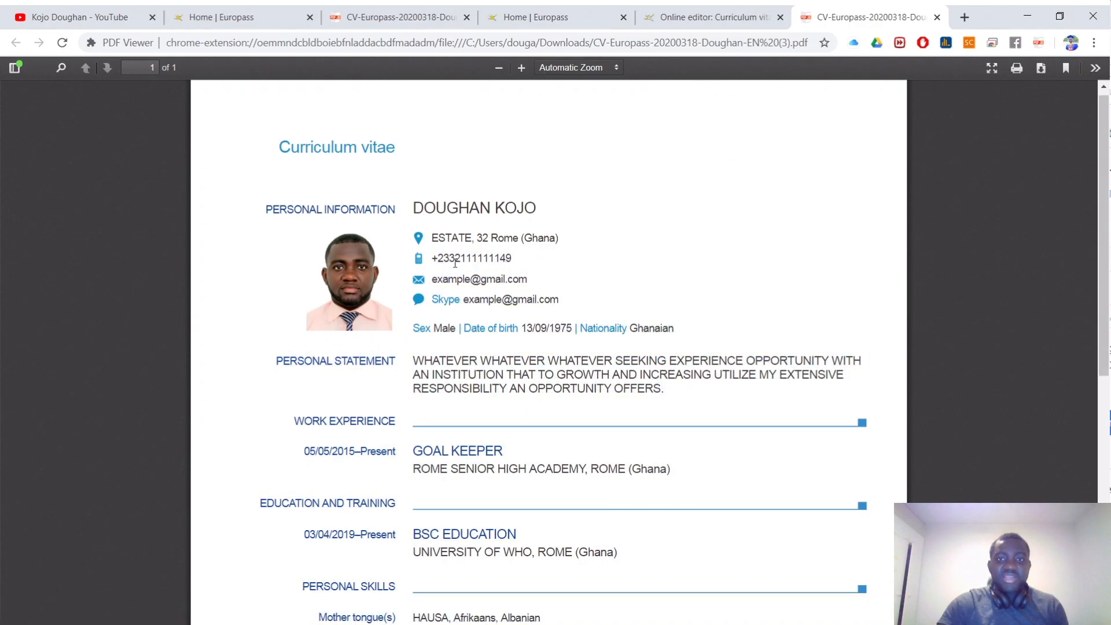
pyautogui.moveTo(439, 258); pyautogui.dragTo(515, 263)
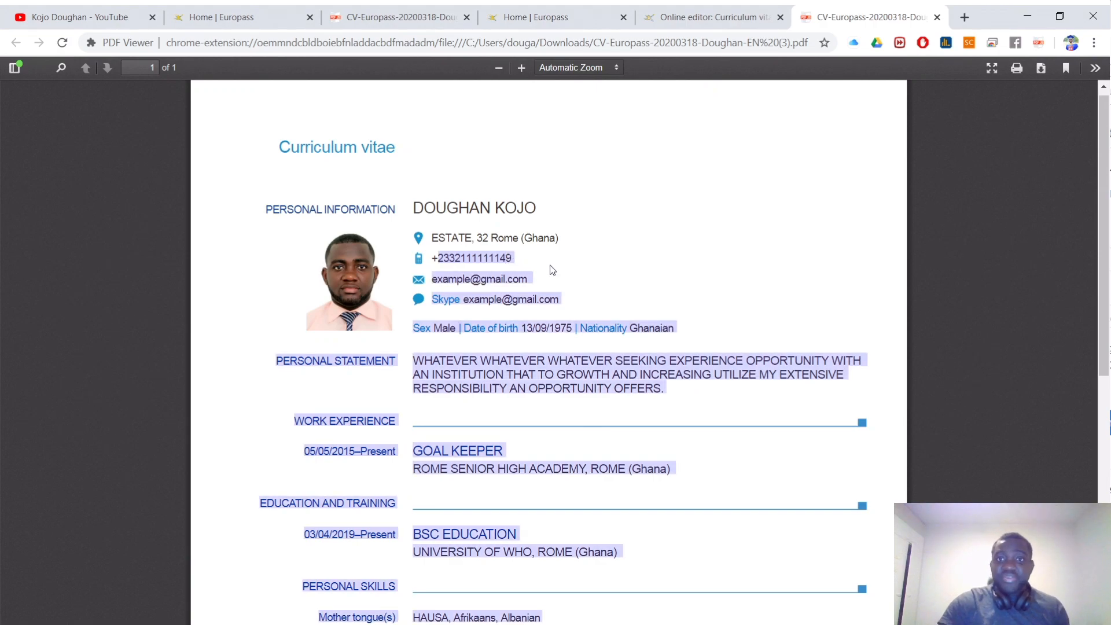
pyautogui.click(203, 623)
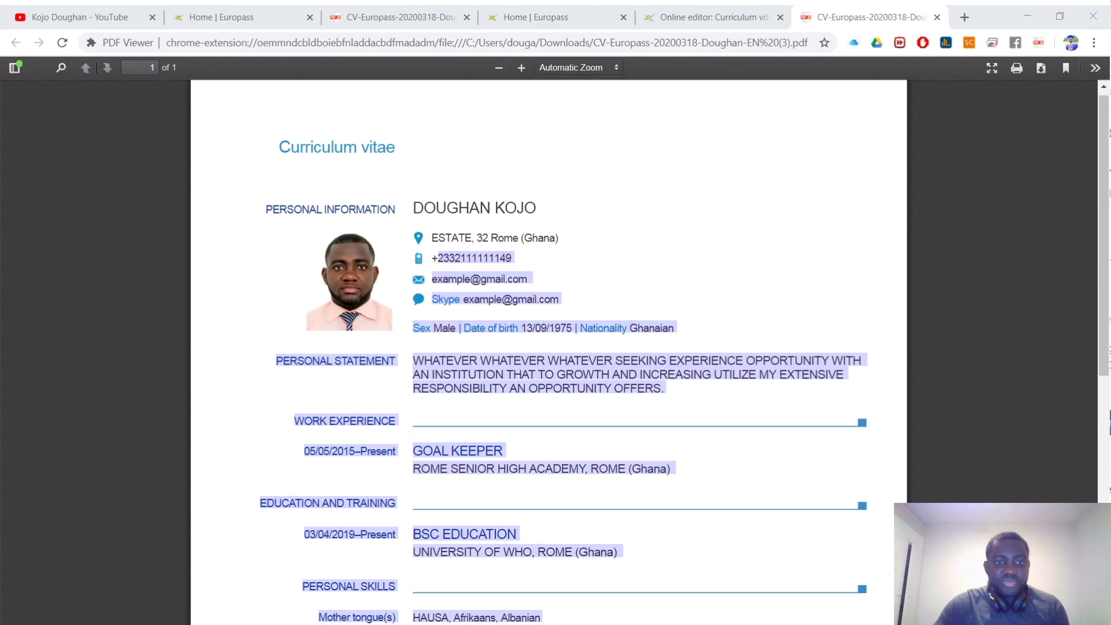
pyautogui.hotkey('alt', 'Tab')
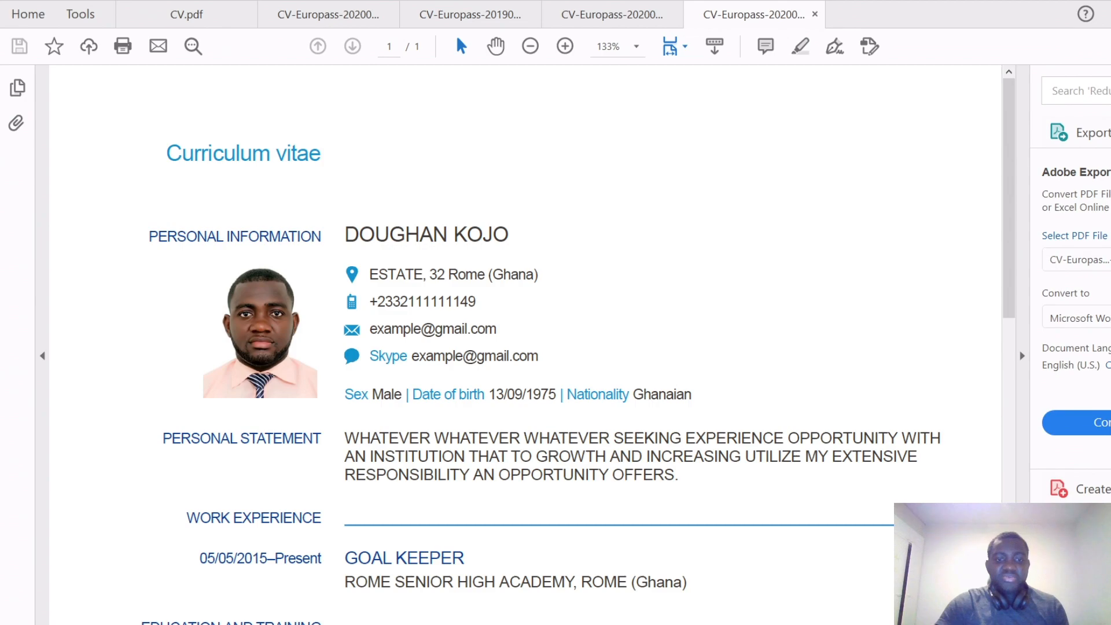
# Step: In the earlier CV version, highlight the phone number and the Yahoo! Messenger contact line
pyautogui.hotkey('ctrl', 'shift', 'Tab')
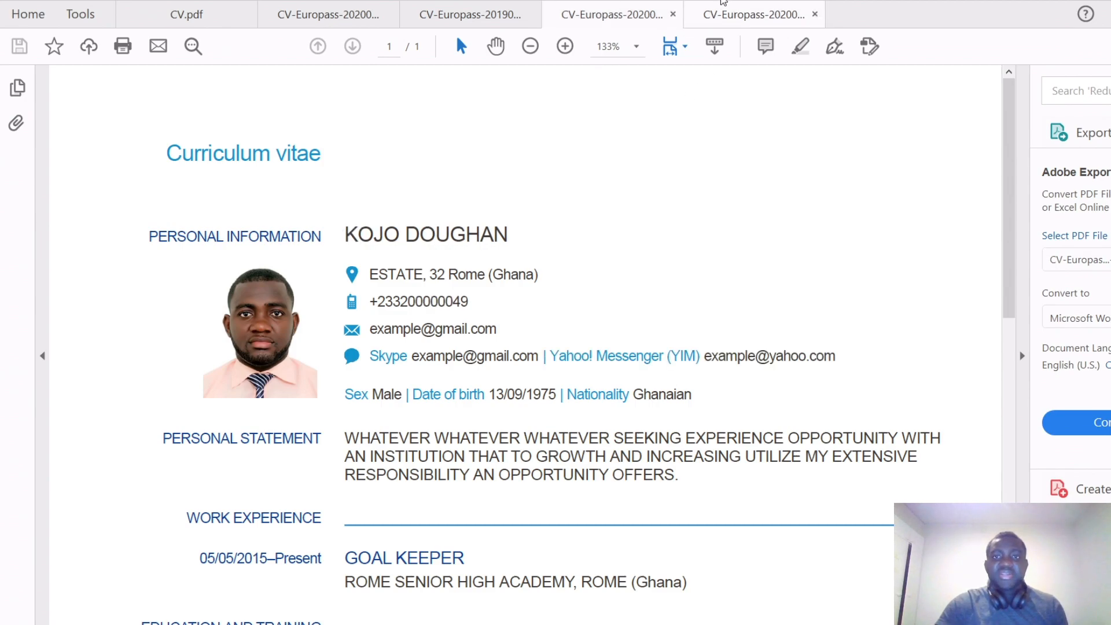
pyautogui.moveTo(472, 300); pyautogui.dragTo(376, 301)
pyautogui.moveTo(546, 356); pyautogui.dragTo(836, 359)
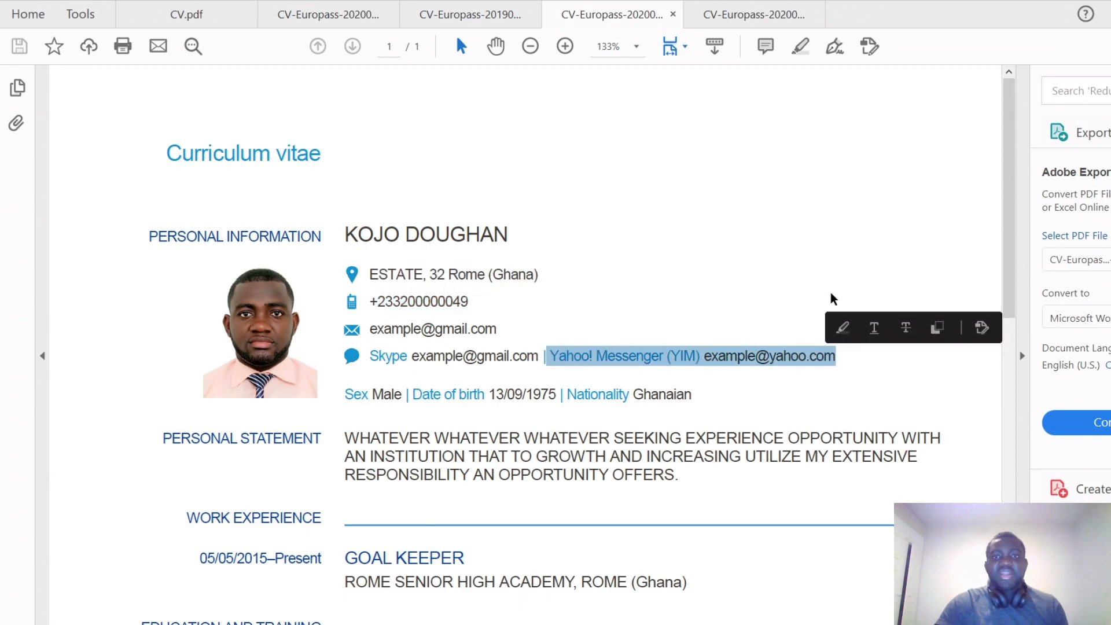
# Step: In the new CV, highlight the phone number, the Skype-to-Nationality lines and the name to compare
pyautogui.click(762, 15)
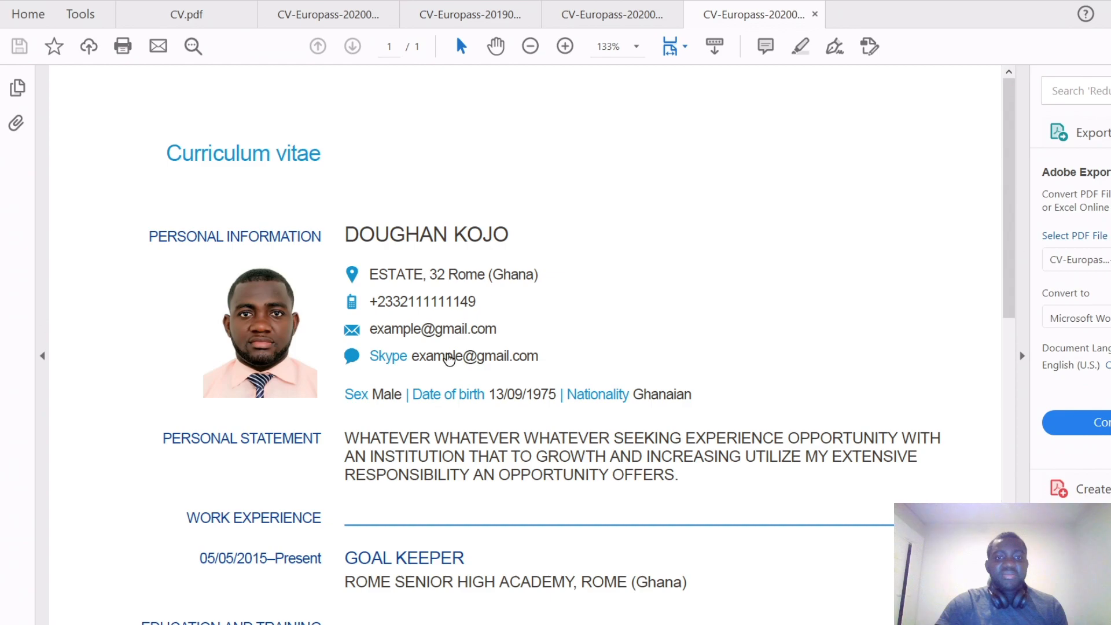
pyautogui.moveTo(477, 301); pyautogui.dragTo(456, 302)
pyautogui.moveTo(383, 305); pyautogui.dragTo(370, 304)
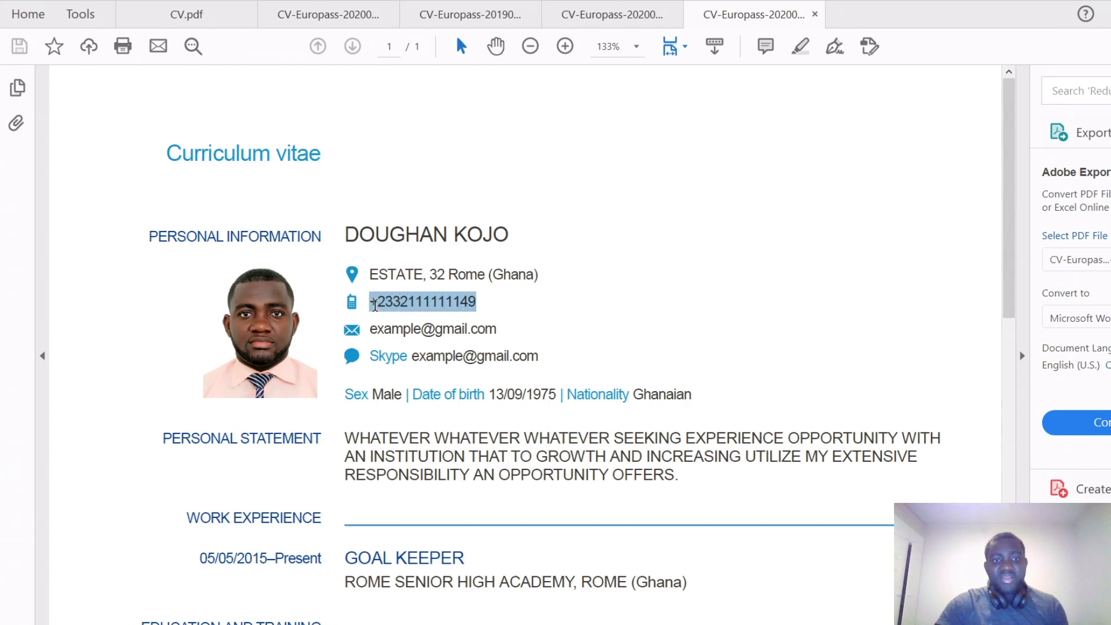
pyautogui.click(386, 368)
pyautogui.moveTo(387, 369); pyautogui.dragTo(585, 371)
pyautogui.click(603, 310)
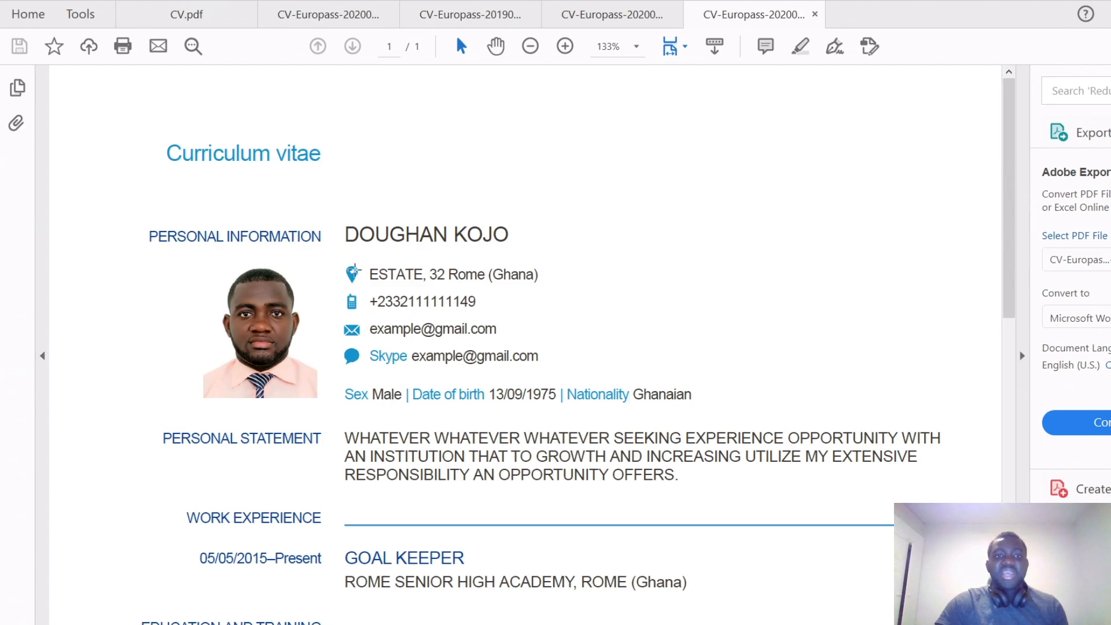
pyautogui.moveTo(346, 234)
pyautogui.mouseDown()
pyautogui.moveTo(508, 242)
pyautogui.moveTo(350, 238)
pyautogui.mouseUp()
pyautogui.click(613, 14)
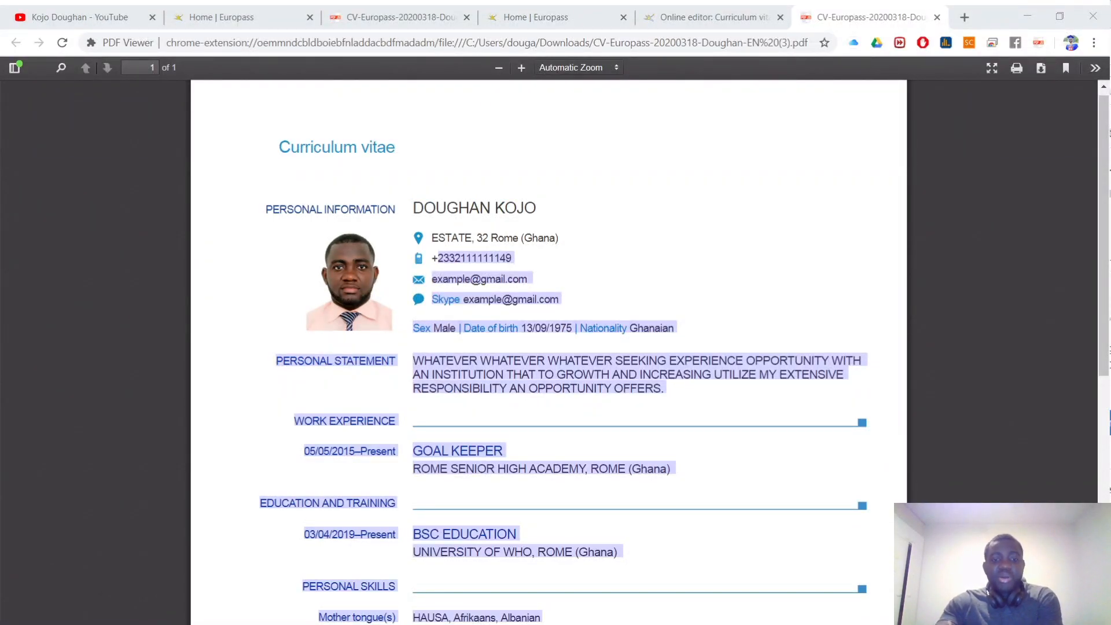
# Step: Deselect the CV text, then cycle through the editor and PDF tabs, ending on the Europass home page
pyautogui.click(704, 252)
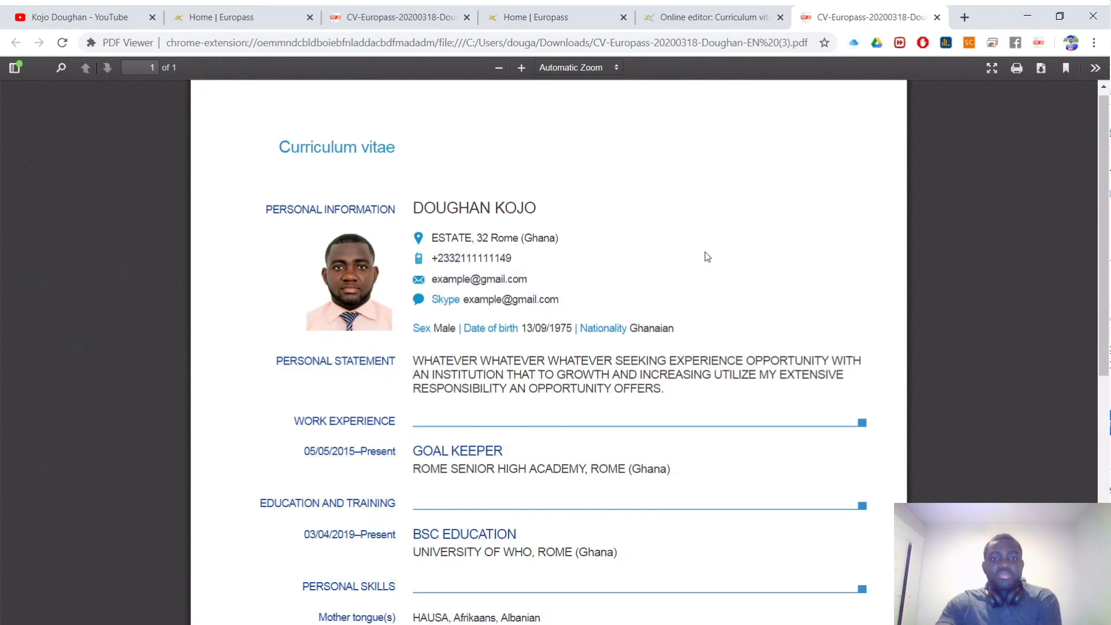
pyautogui.click(736, 10)
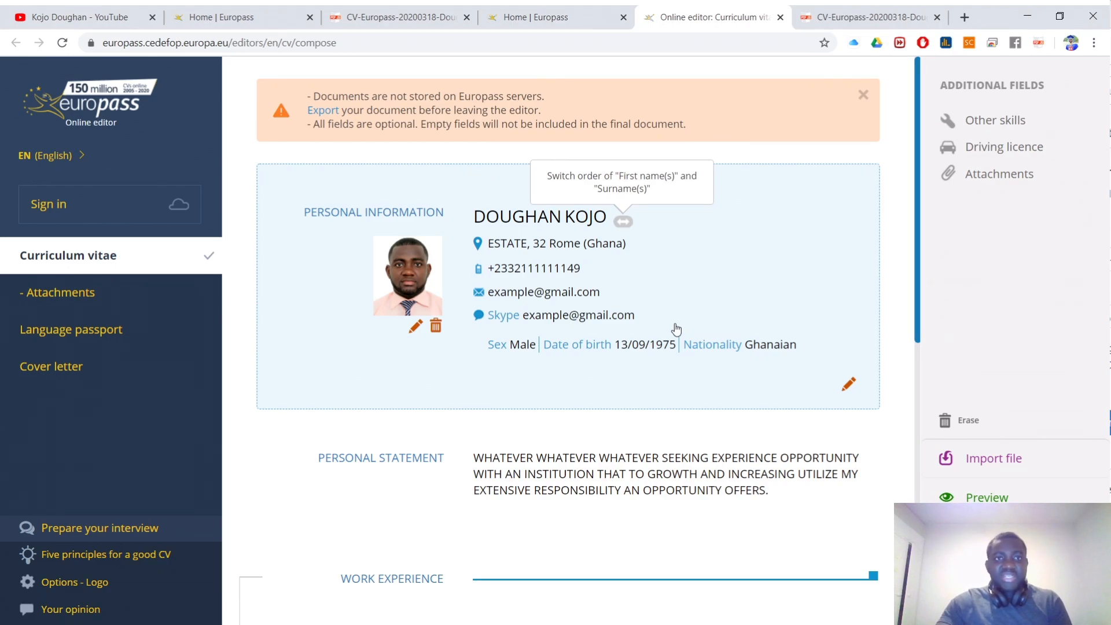
pyautogui.scroll(-6, 615, 411)
pyautogui.scroll(6, 615, 409)
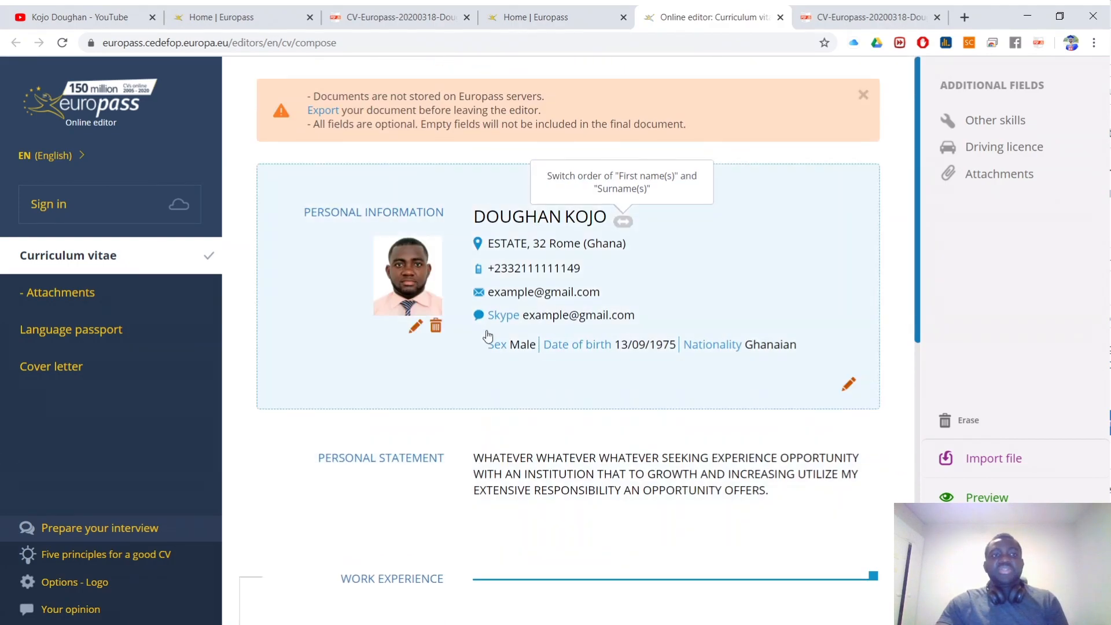
pyautogui.click(536, 17)
pyautogui.click(856, 17)
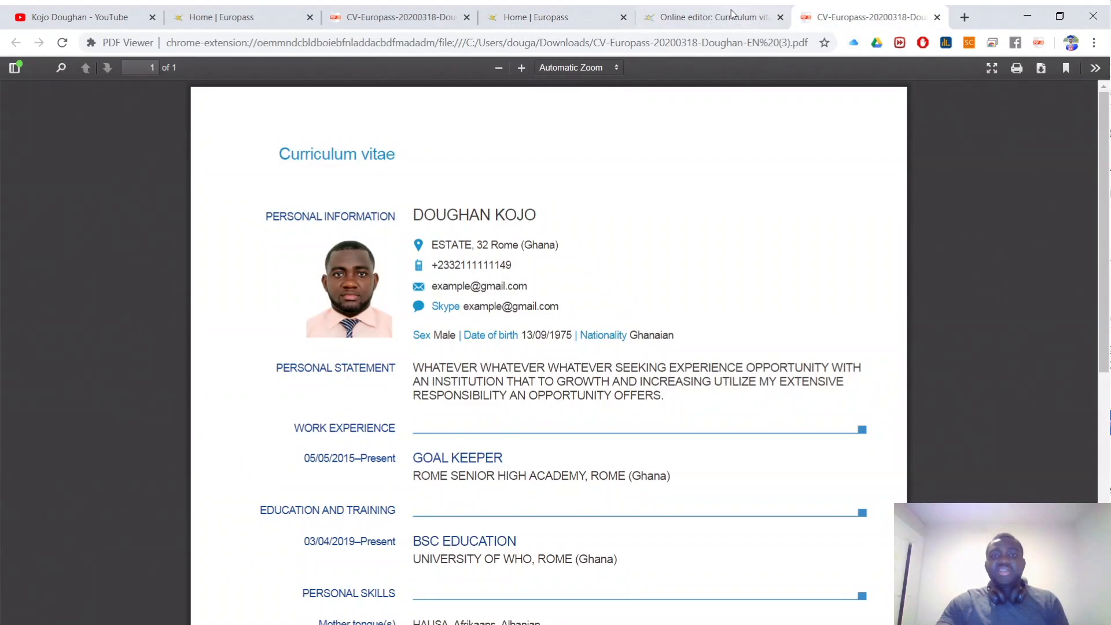
pyautogui.click(745, 18)
pyautogui.click(556, 17)
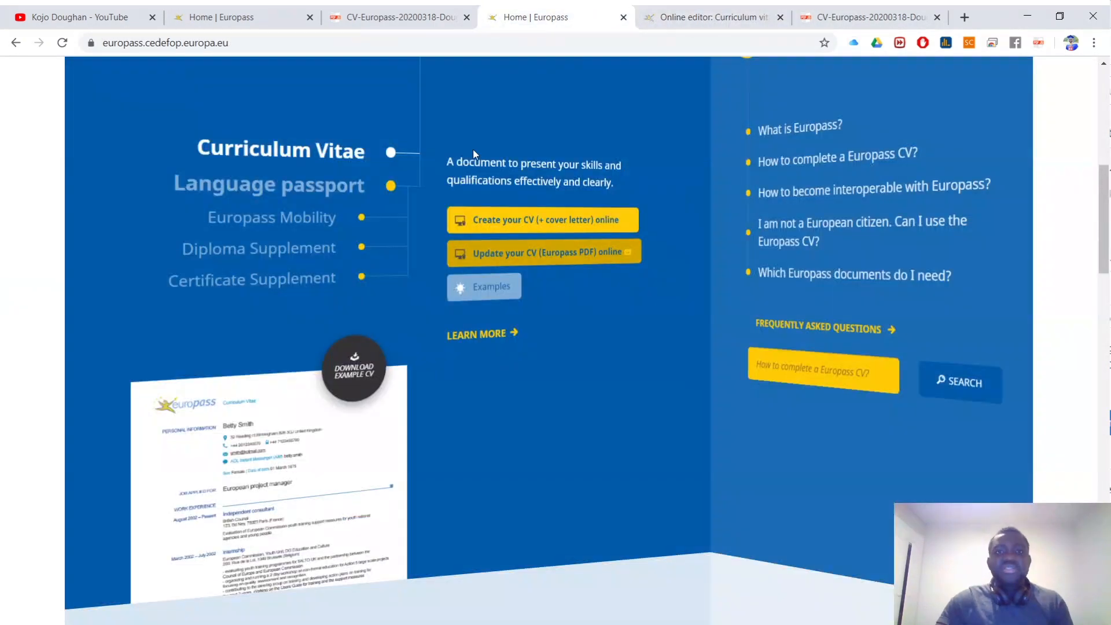